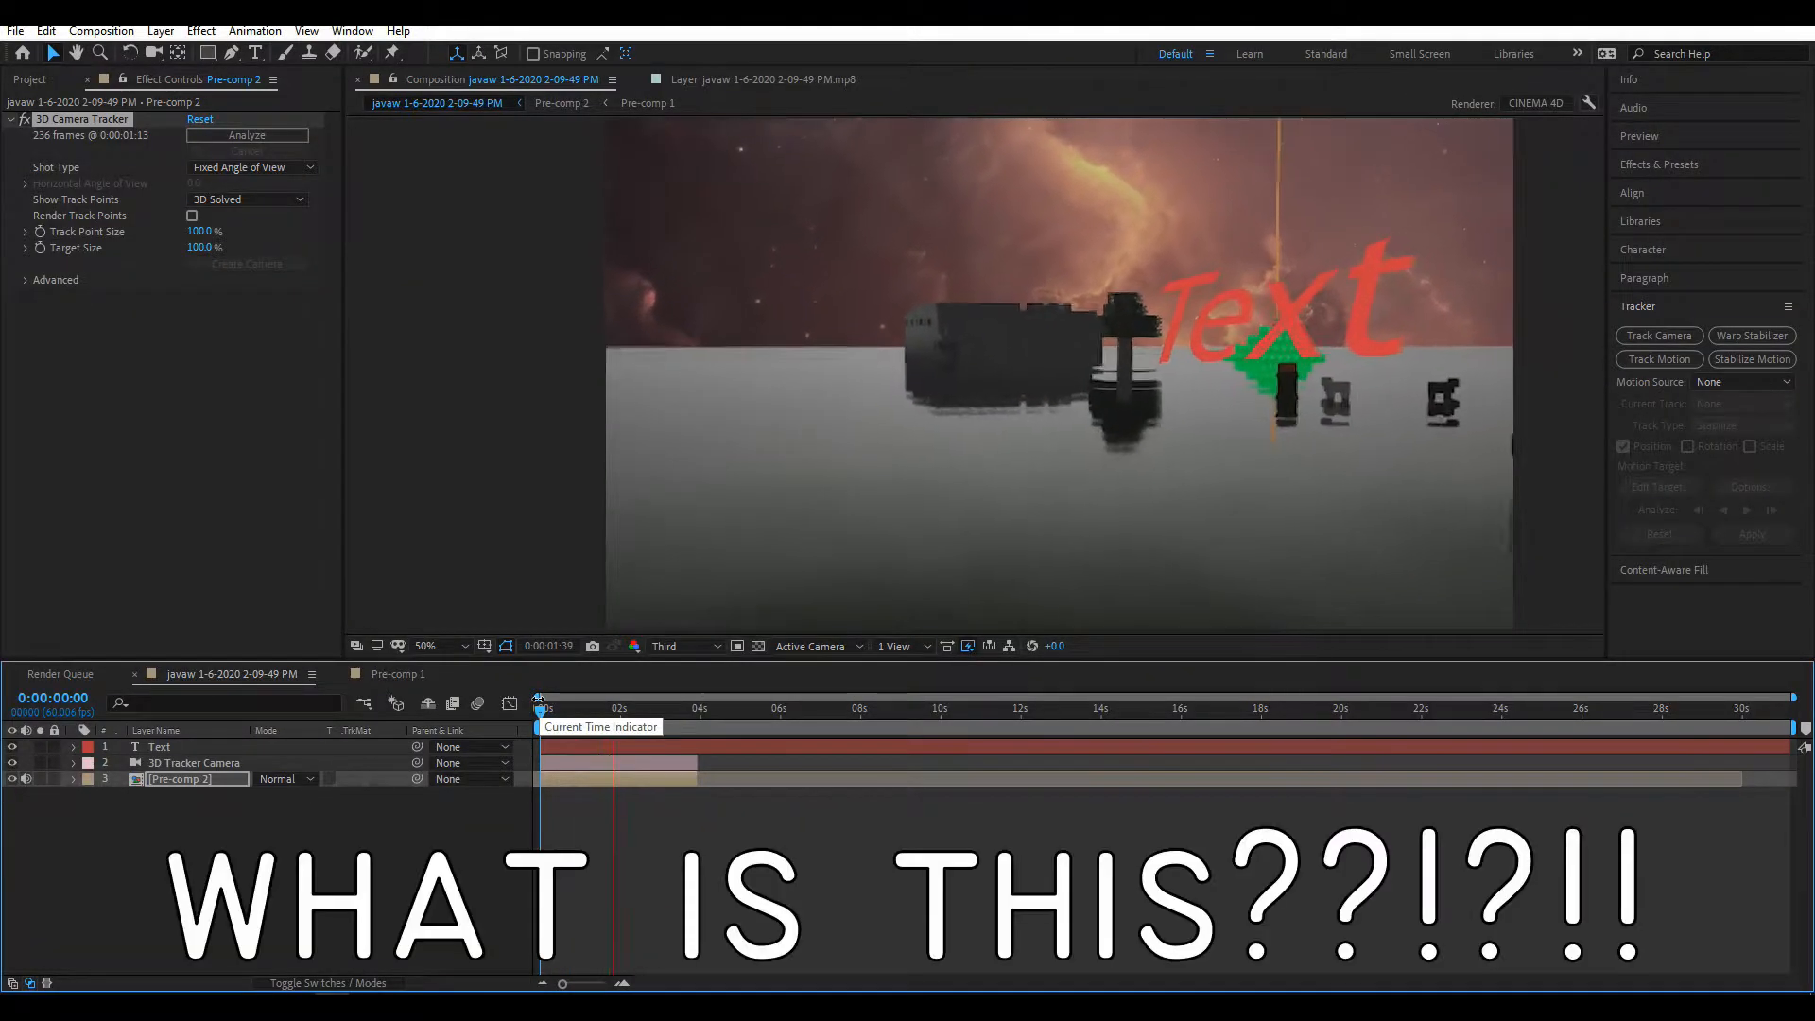
Move the current time to 0:00:01:00 and orbit the tracked 3D camera to reposition the view of the text layer
{"action": "left_click_drag", "start_coordinate": [565, 710], "coordinate": [581, 712]}
{"action": "scroll", "coordinate": [1081, 373], "scroll_direction": "down", "scroll_amount": 2}
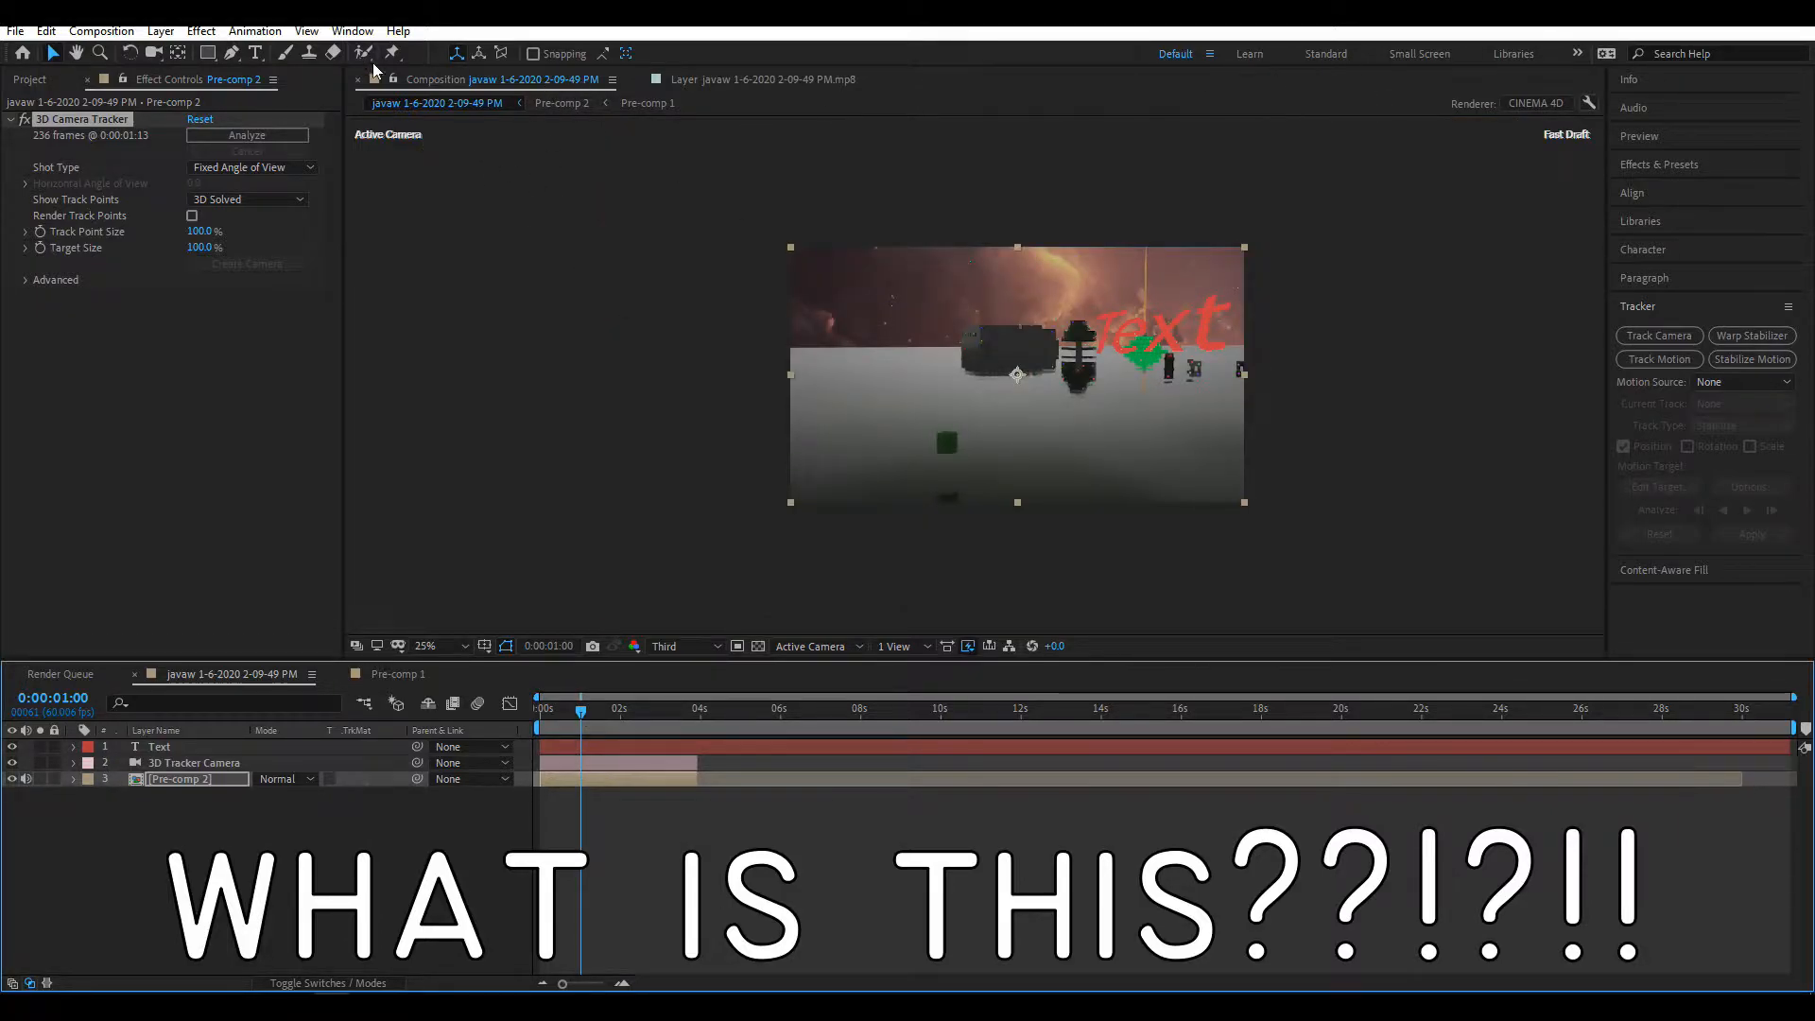
{"action": "left_click", "coordinate": [152, 56]}
{"action": "left_click_drag", "start_coordinate": [1137, 366], "coordinate": [1066, 422]}
{"action": "left_click", "coordinate": [154, 59]}
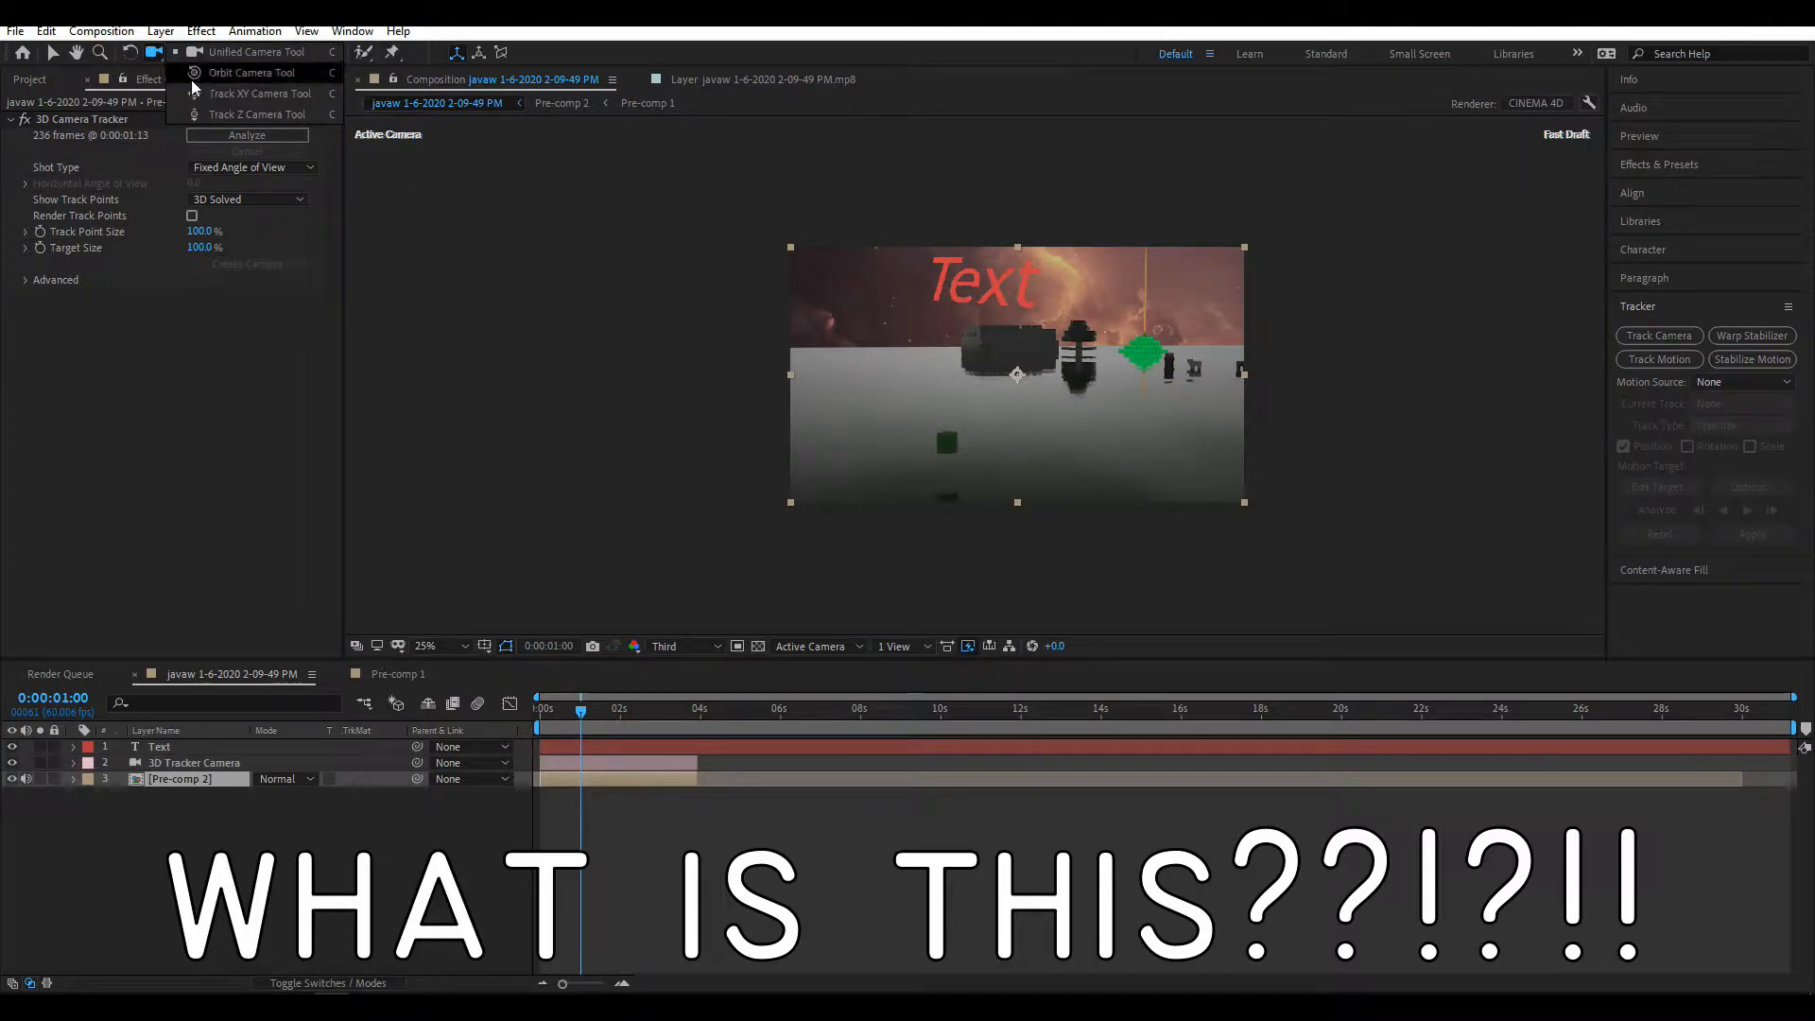
{"action": "left_click", "coordinate": [201, 75]}
{"action": "left_click_drag", "start_coordinate": [990, 375], "coordinate": [993, 401]}
{"action": "left_click", "coordinate": [155, 59]}
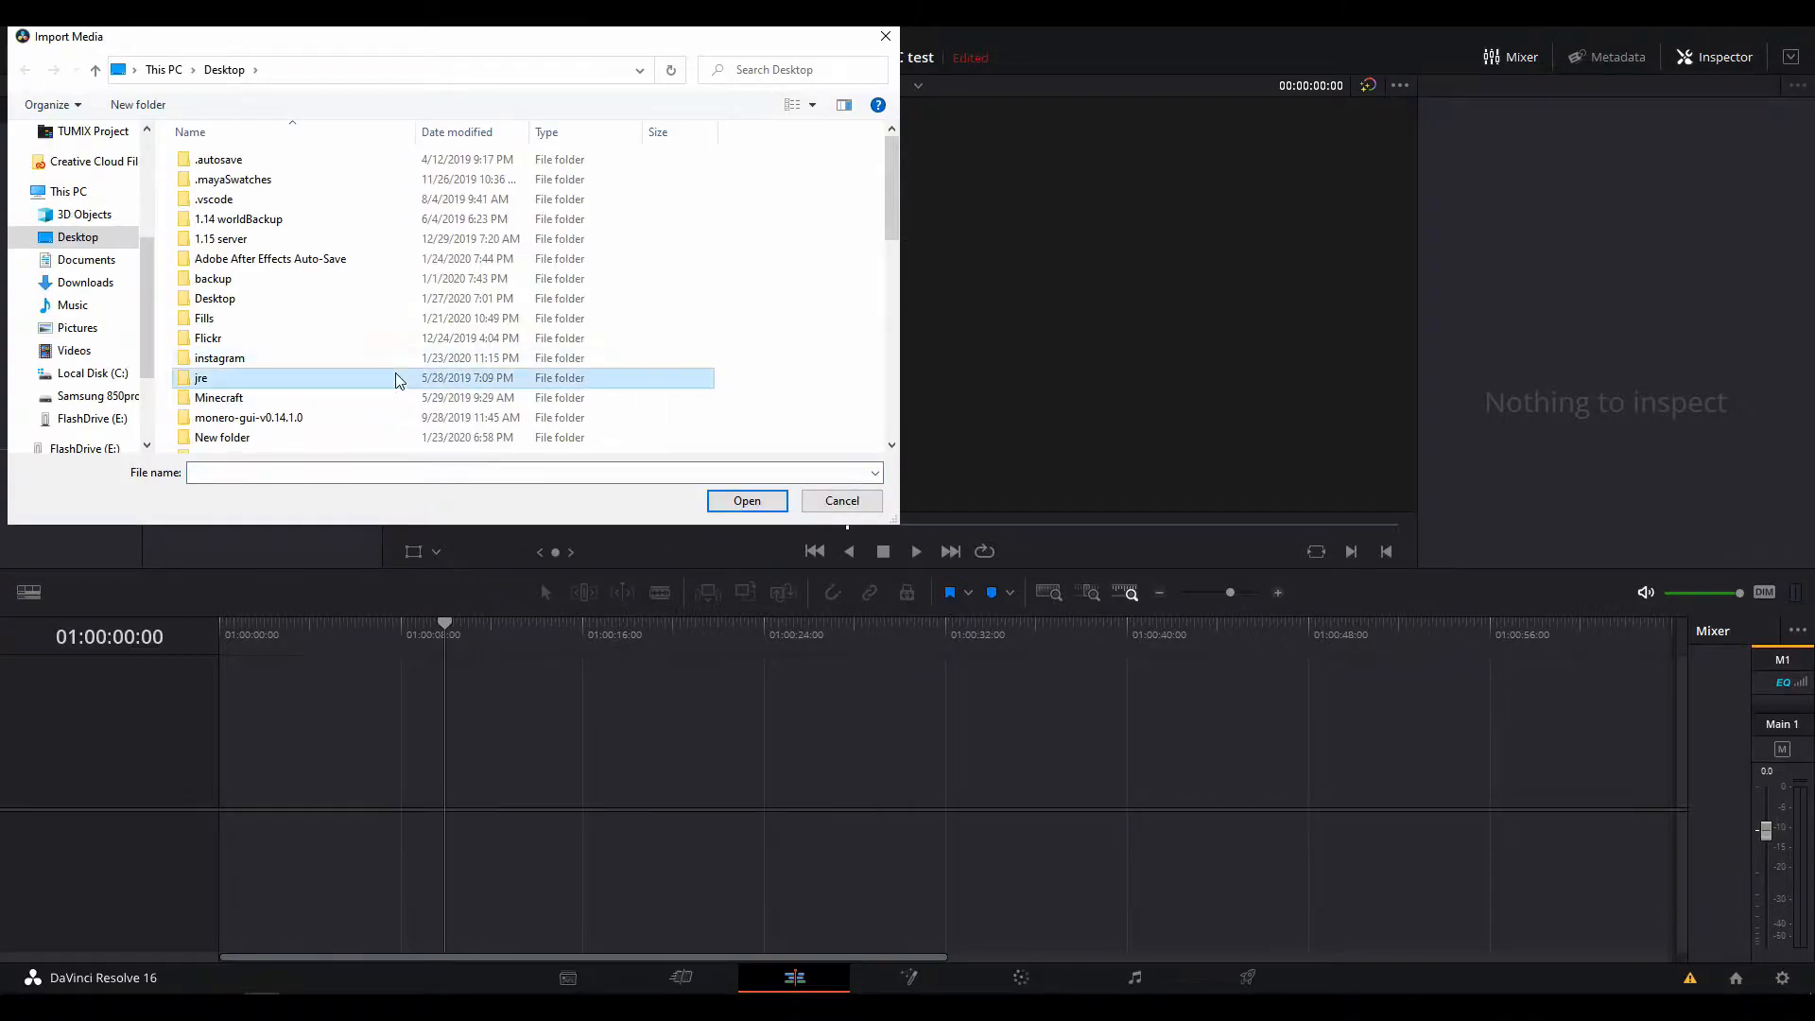
In DaVinci Resolve, import MVI_1780.MP4 from the Desktop and place it on a new timeline
{"action": "scroll", "coordinate": [409, 370], "scroll_direction": "down", "scroll_amount": 5}
{"action": "left_click", "coordinate": [95, 395]}
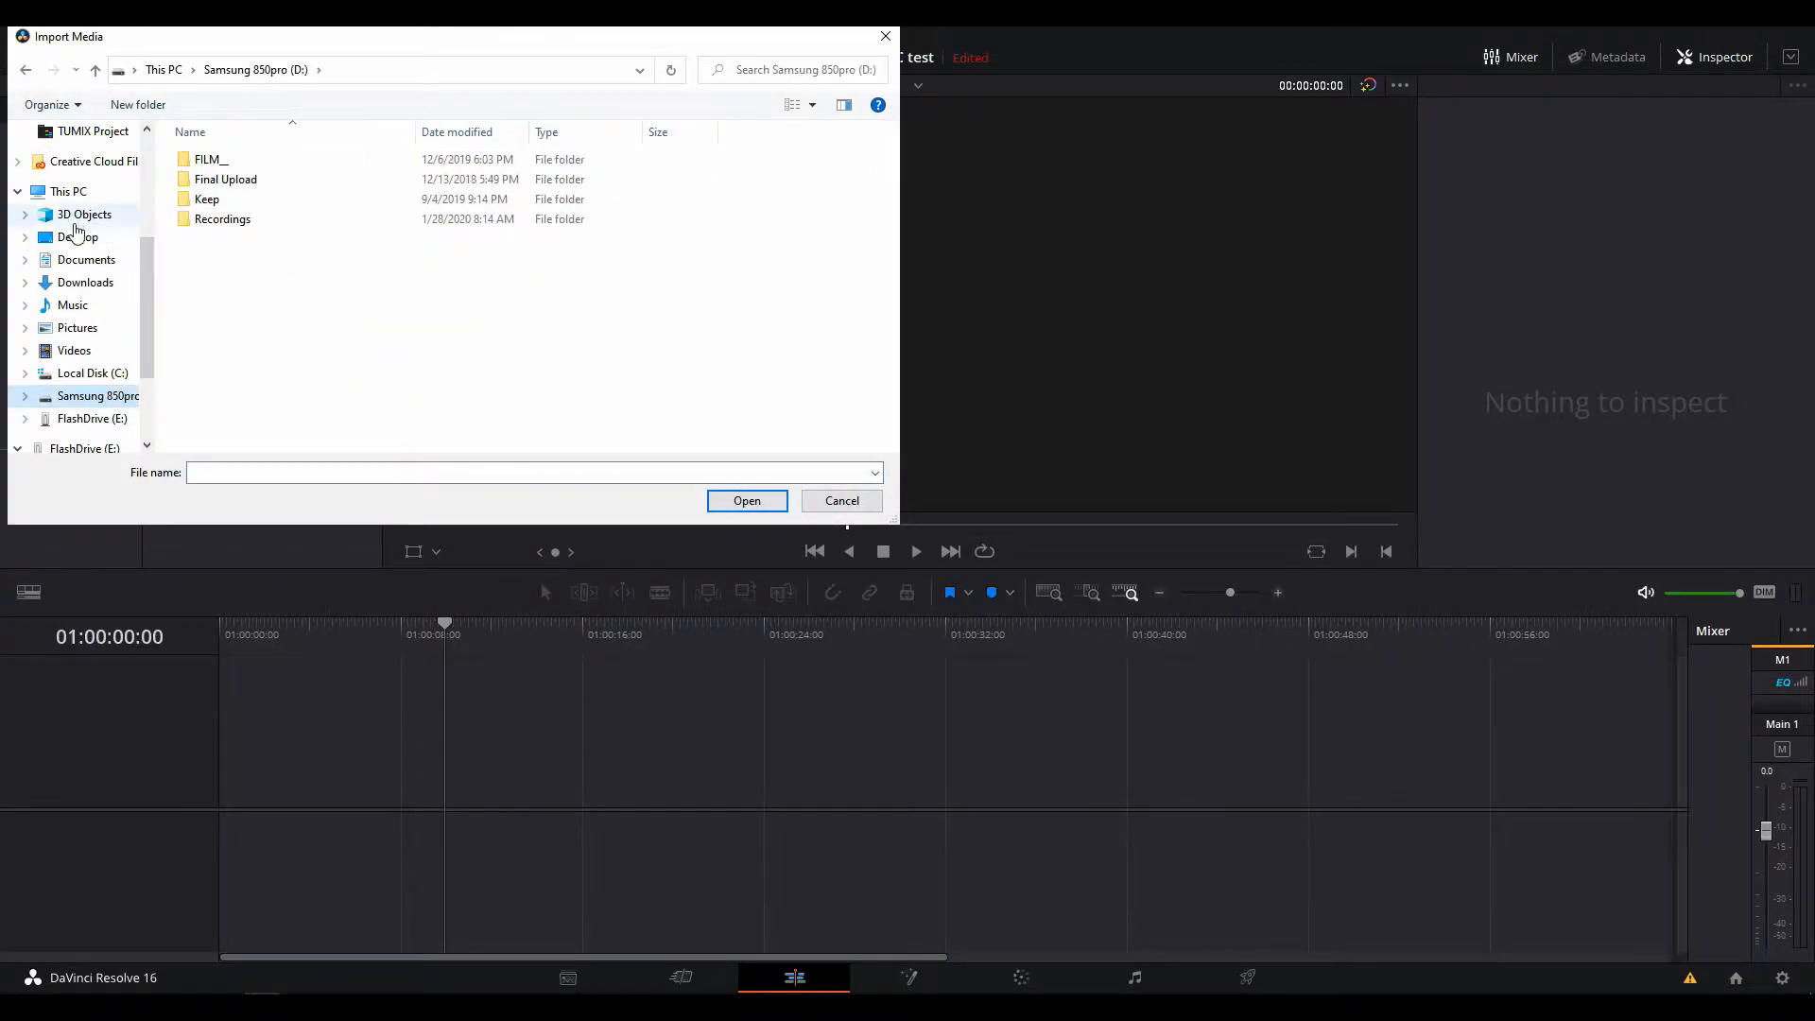
{"action": "left_click", "coordinate": [74, 236]}
{"action": "scroll", "coordinate": [265, 280], "scroll_direction": "down", "scroll_amount": 6}
{"action": "scroll", "coordinate": [267, 280], "scroll_direction": "down", "scroll_amount": 2}
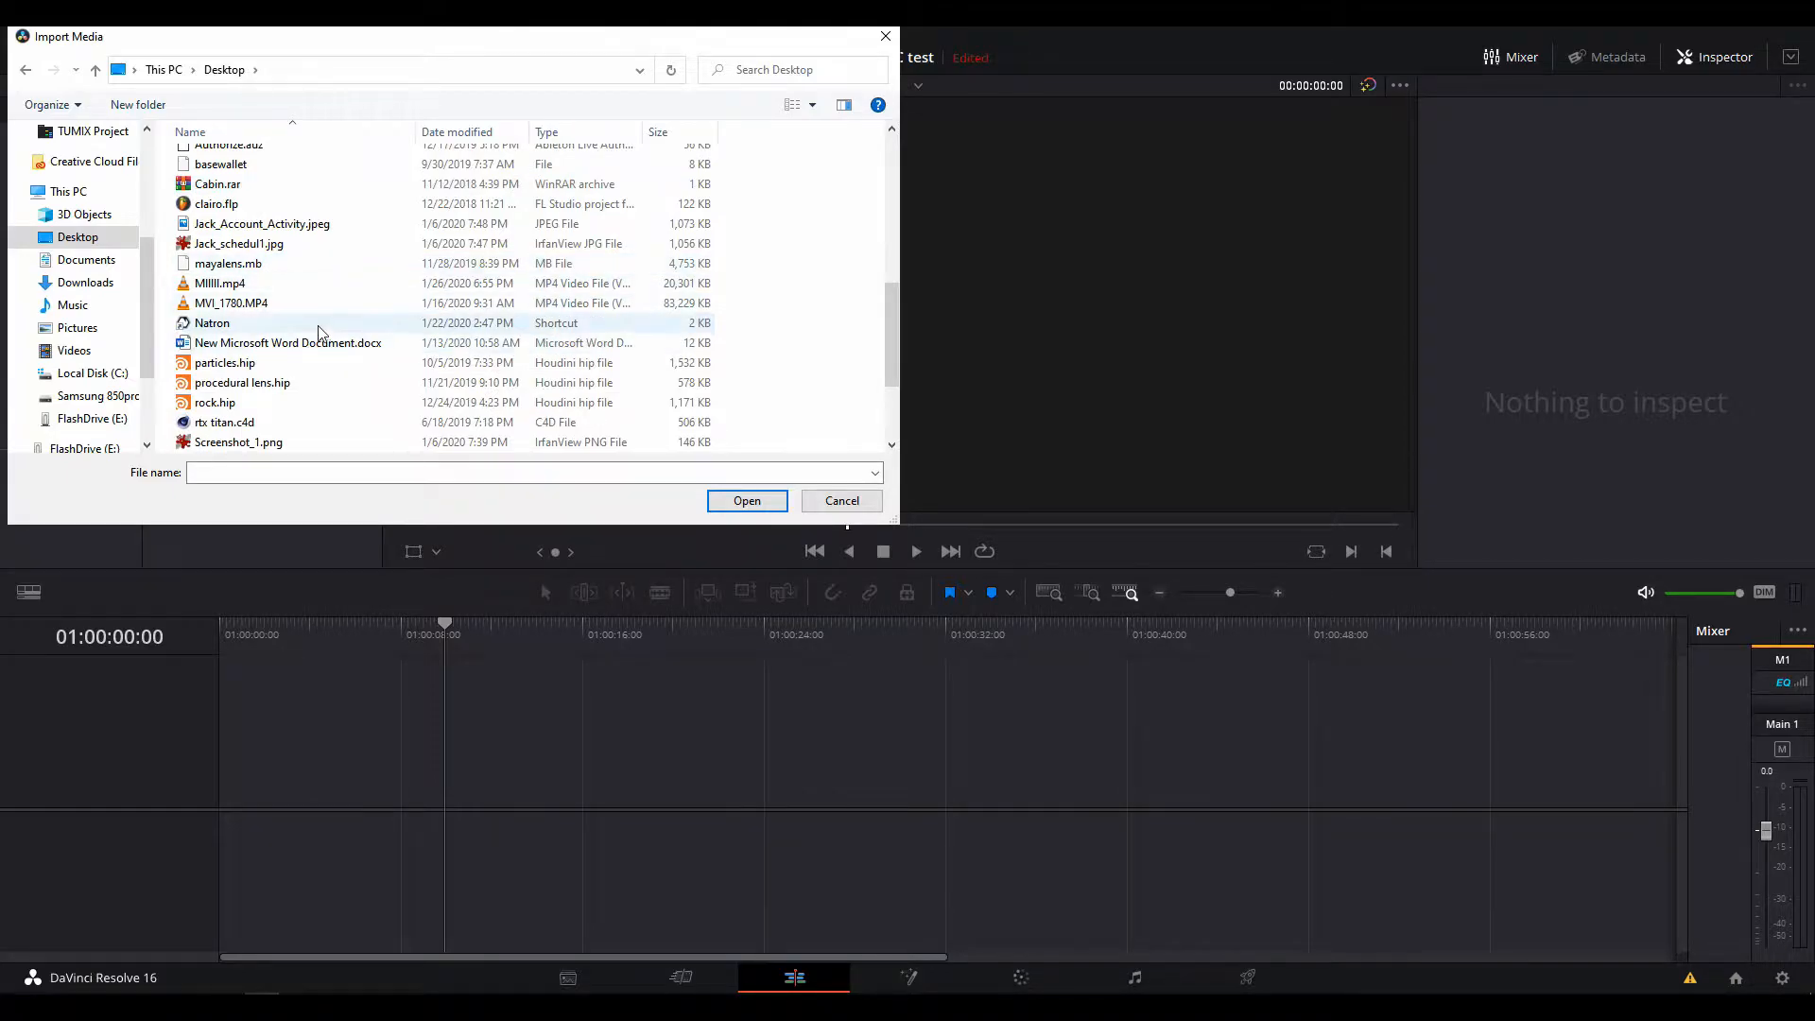
{"action": "double_click", "coordinate": [323, 307]}
{"action": "left_click_drag", "start_coordinate": [223, 170], "coordinate": [349, 734]}
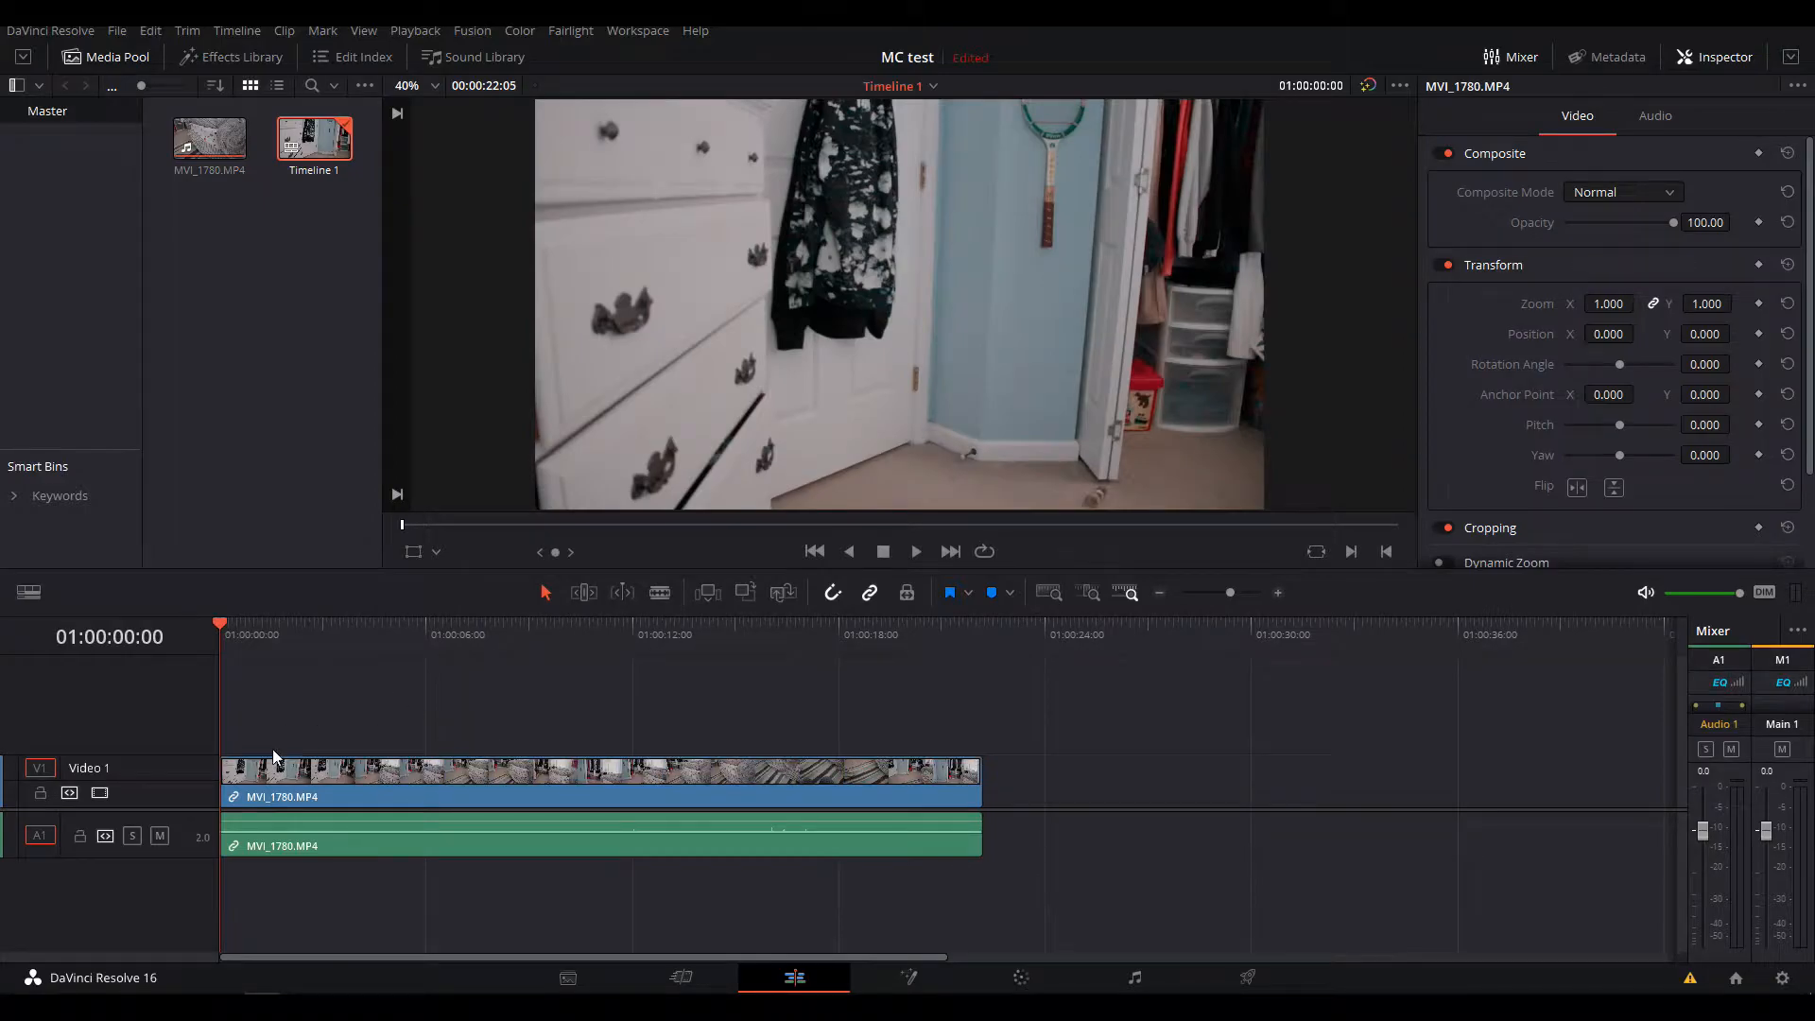
Trim a short piece off the clip's start and shorten its end to the 01:00:13:20 position
{"action": "left_click", "coordinate": [240, 630]}
{"action": "left_click_drag", "start_coordinate": [223, 786], "coordinate": [242, 786]}
{"action": "left_click_drag", "start_coordinate": [412, 626], "coordinate": [695, 633]}
{"action": "left_click_drag", "start_coordinate": [979, 773], "coordinate": [672, 777]}
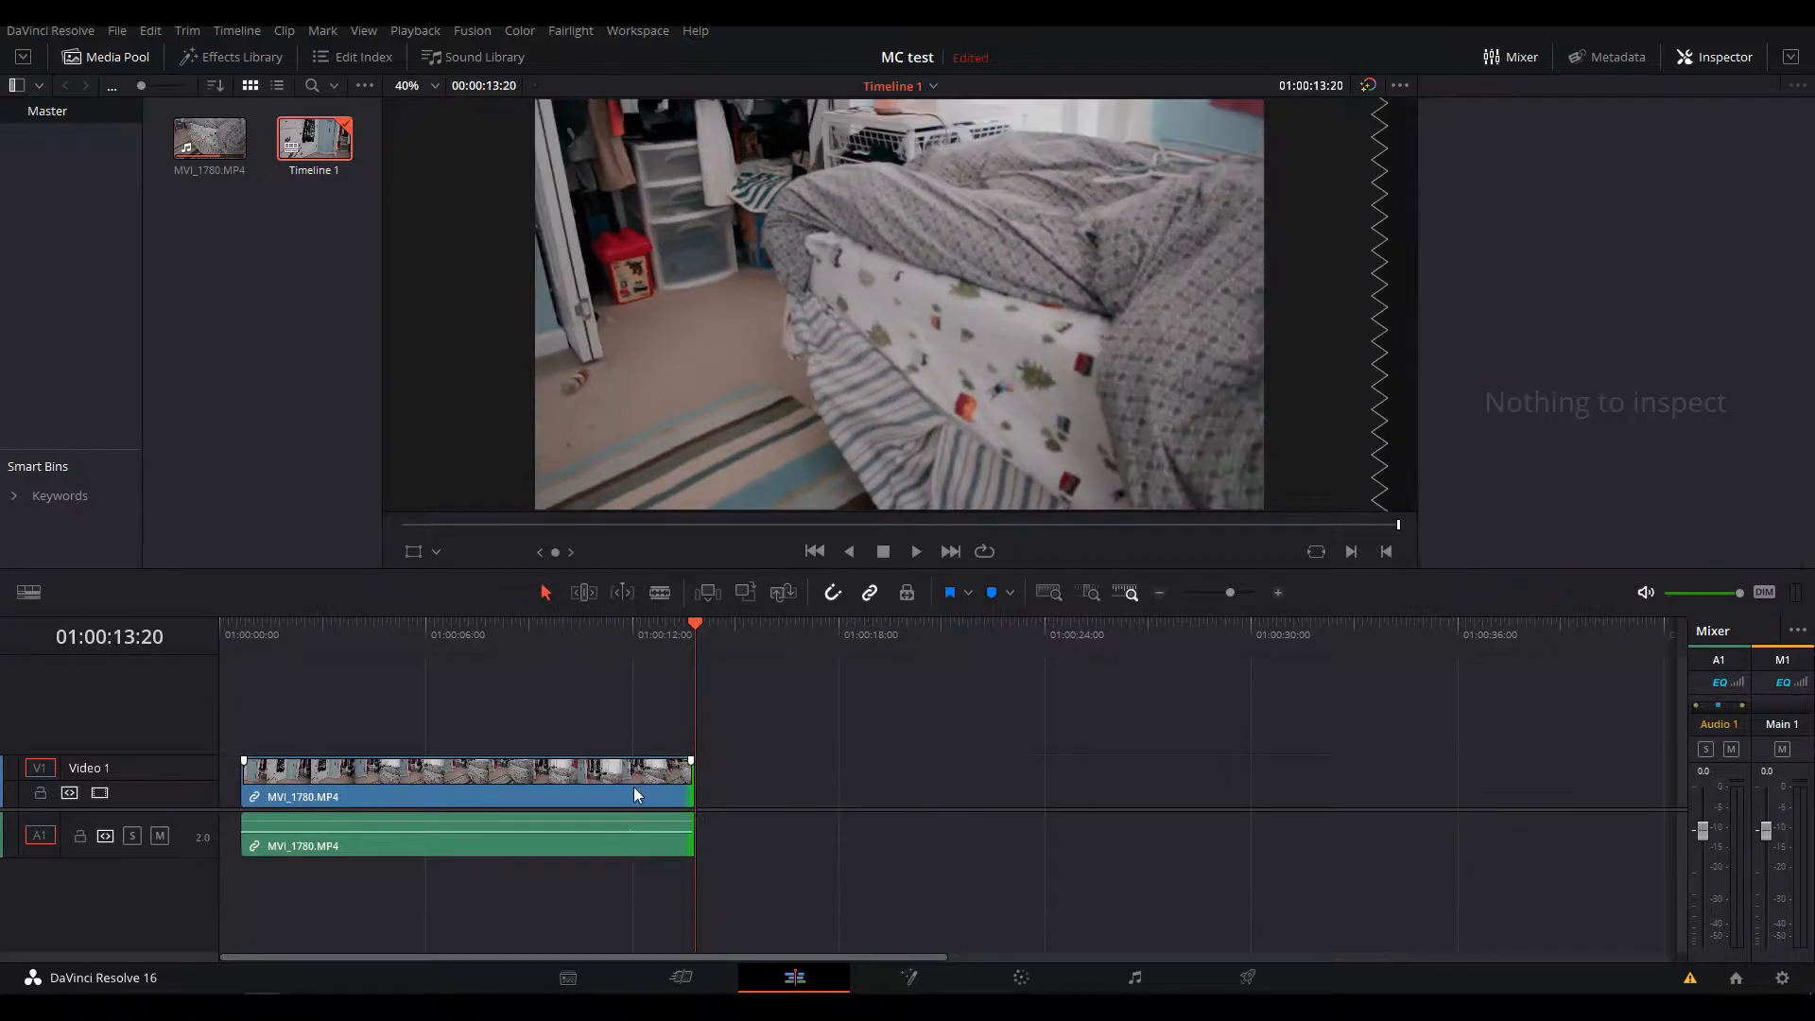
Convert the trimmed clip into a Fusion clip and open it on the Fusion page at frame 63
{"action": "left_click", "coordinate": [562, 791]}
{"action": "right_click", "coordinate": [561, 790]}
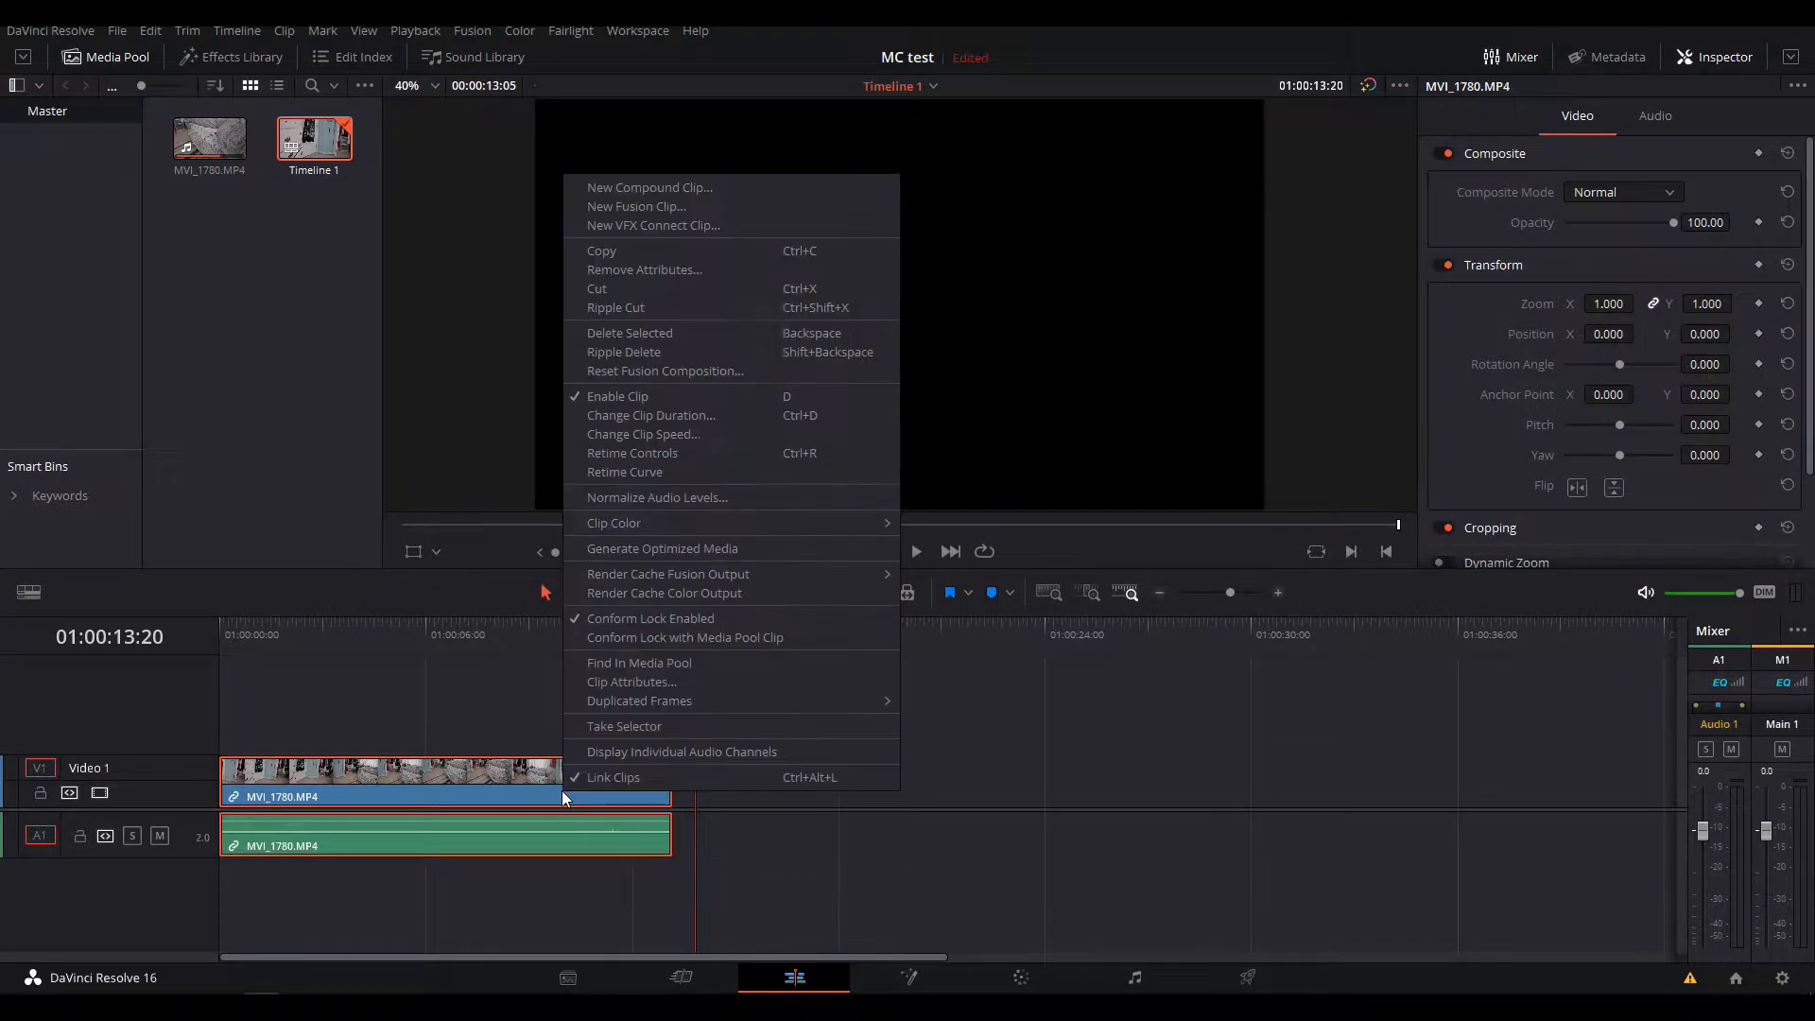
{"action": "left_click", "coordinate": [673, 208]}
{"action": "left_click_drag", "start_coordinate": [592, 635], "coordinate": [310, 643]}
{"action": "left_click", "coordinate": [896, 966]}
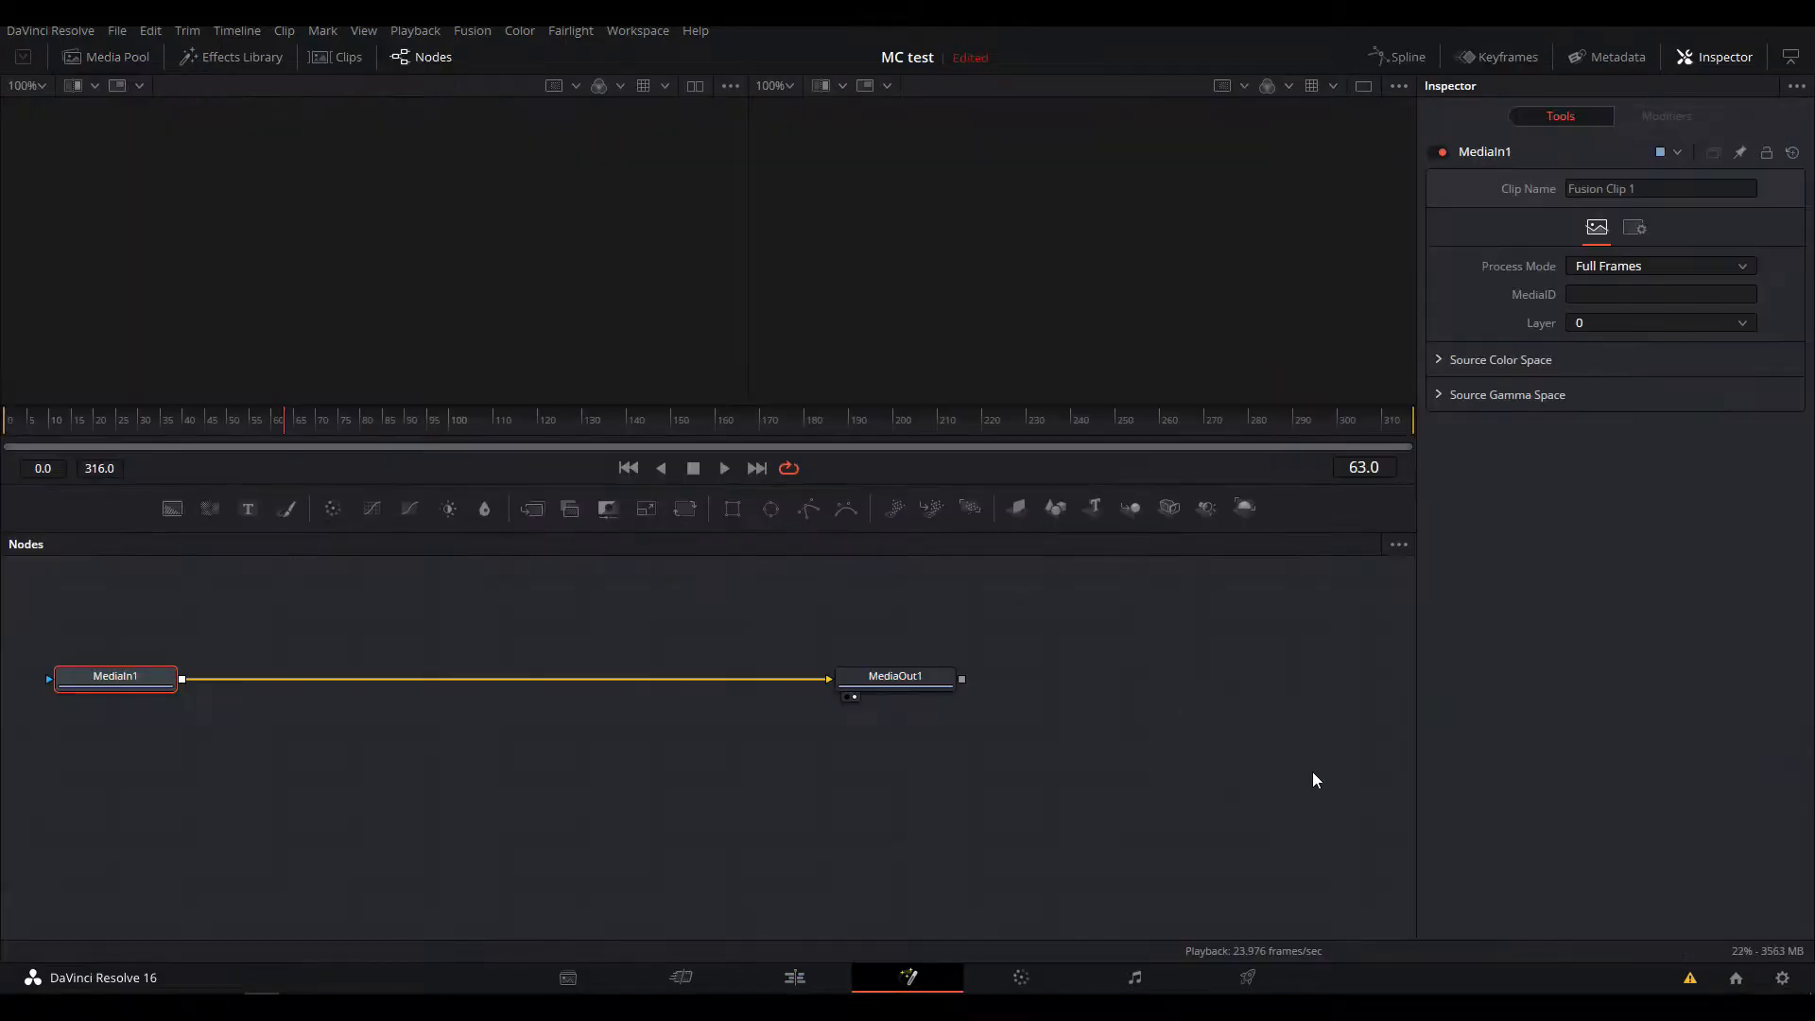
Add a Camera Tracker node and insert it on the connection between MediaIn1 and MediaOut1
{"action": "left_click_drag", "start_coordinate": [665, 748], "coordinate": [876, 758]}
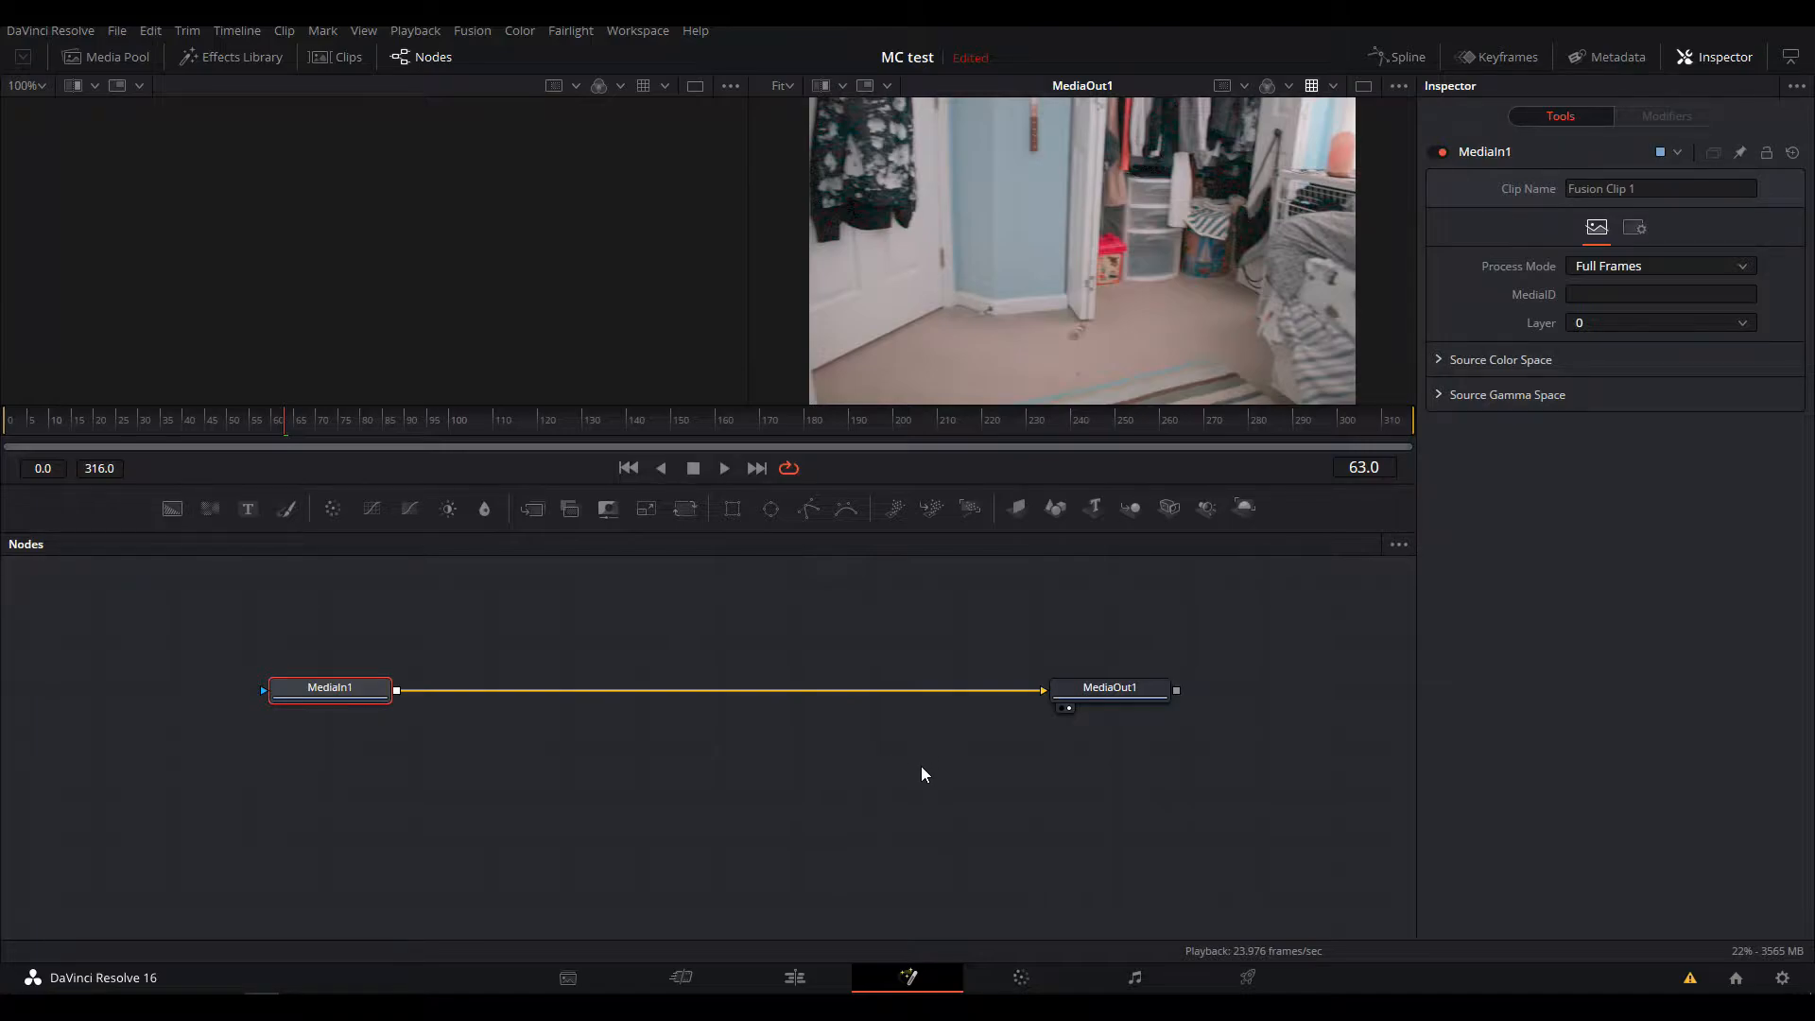
{"action": "left_click", "coordinate": [920, 766]}
{"action": "key", "text": "shift+space"}
{"action": "type", "text": "cam"}
{"action": "key", "text": "Down"}
{"action": "key", "text": "Down"}
{"action": "key", "text": "Down"}
{"action": "key", "text": "Return"}
{"action": "left_click_drag", "start_coordinate": [923, 775], "coordinate": [773, 686]}
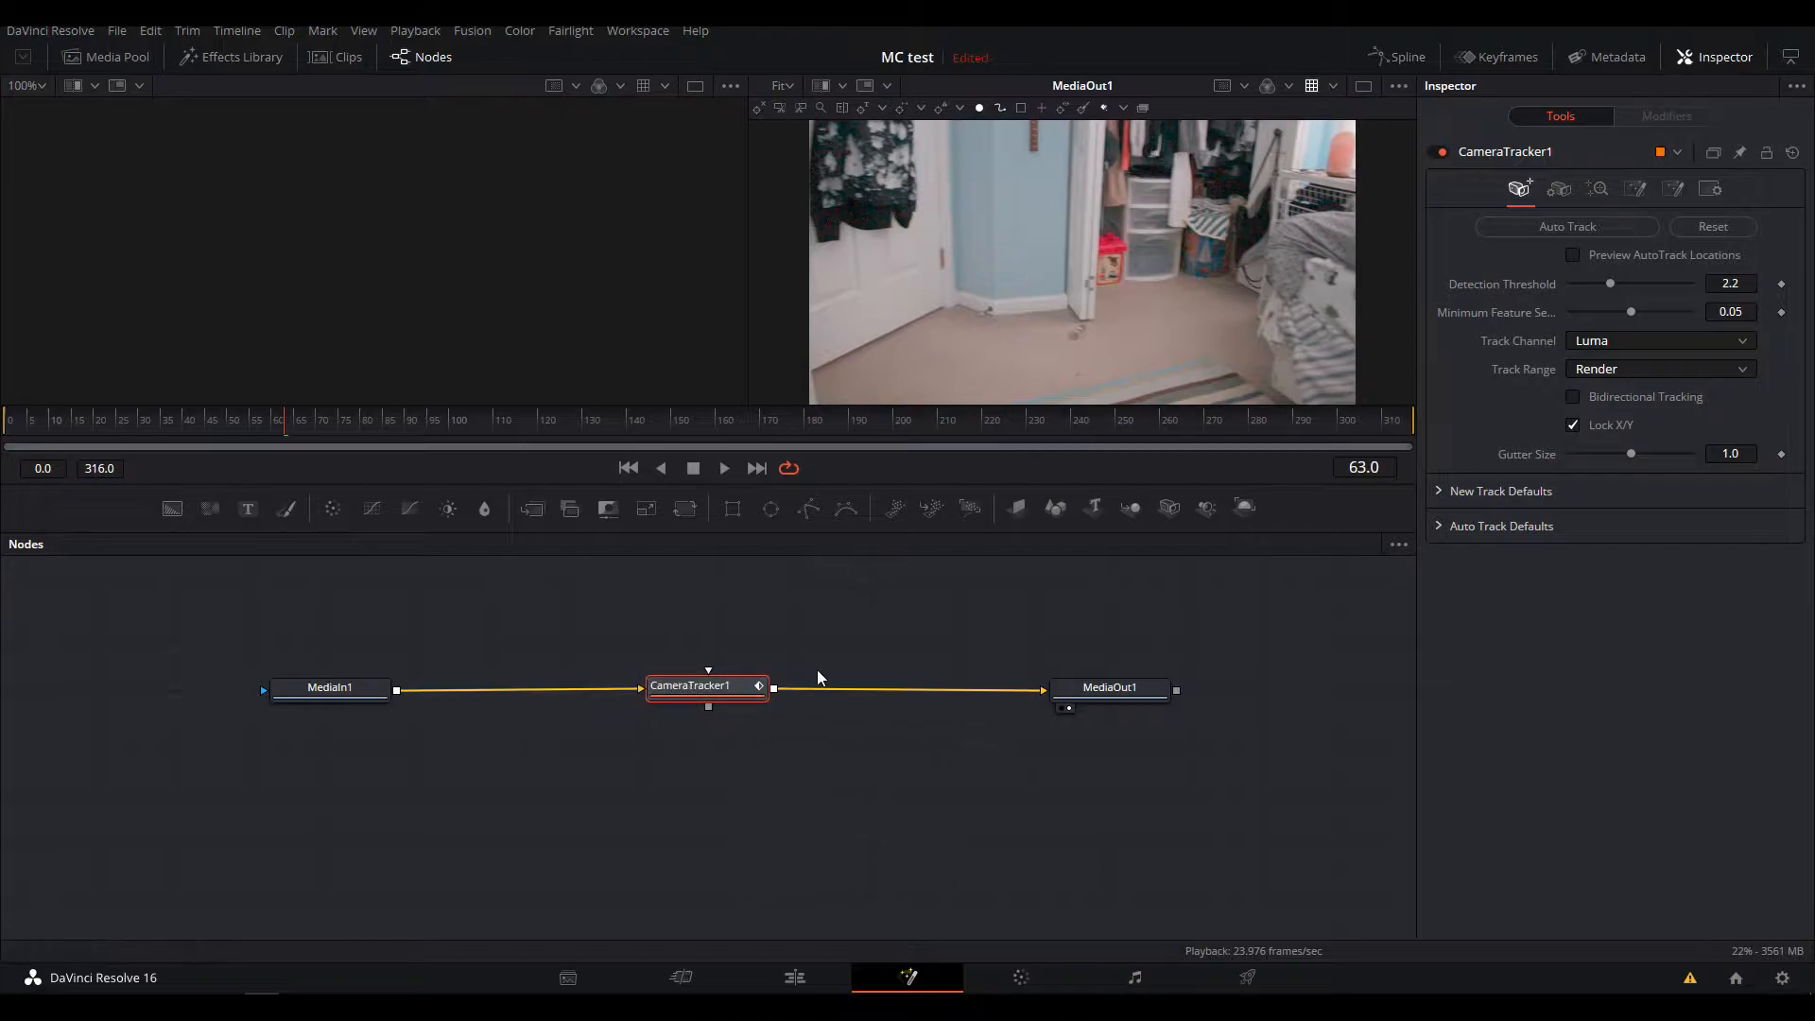
Set the camera tracker's Detection Threshold to about 2.509 and enable Preview AutoTrack Locations
{"action": "left_click_drag", "start_coordinate": [1611, 286], "coordinate": [1642, 287]}
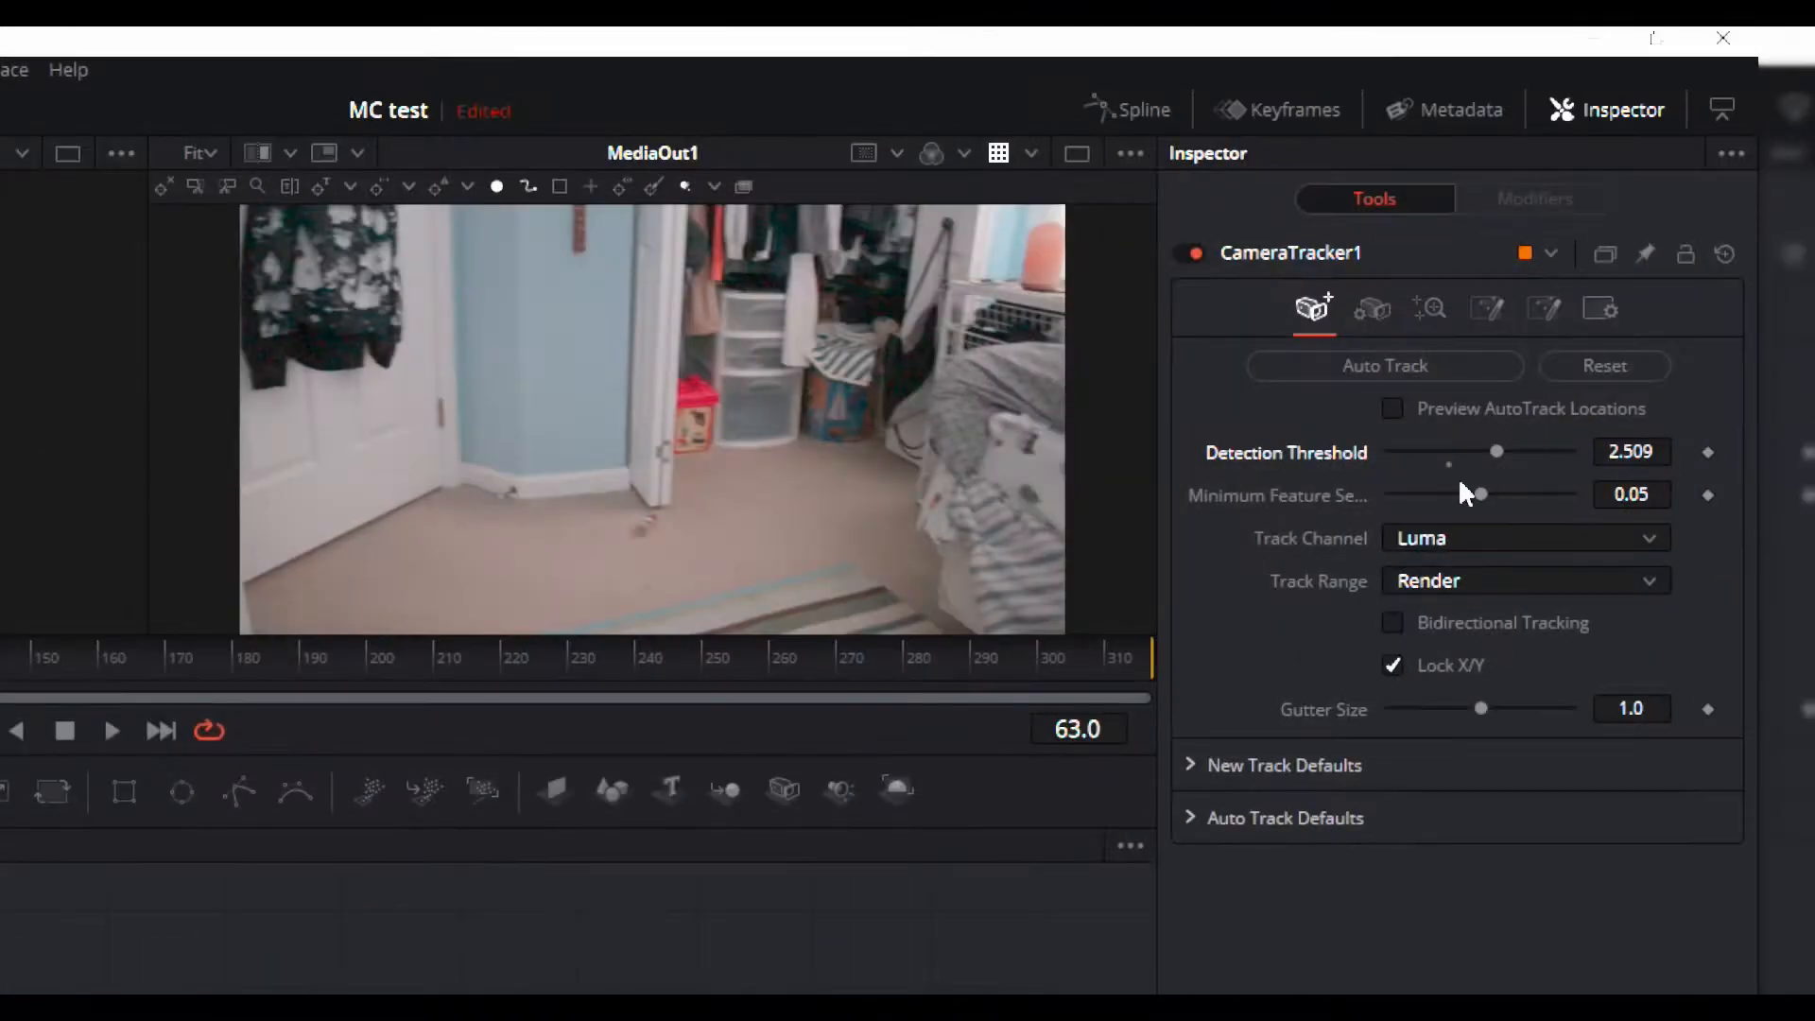
{"action": "left_click", "coordinate": [1417, 407]}
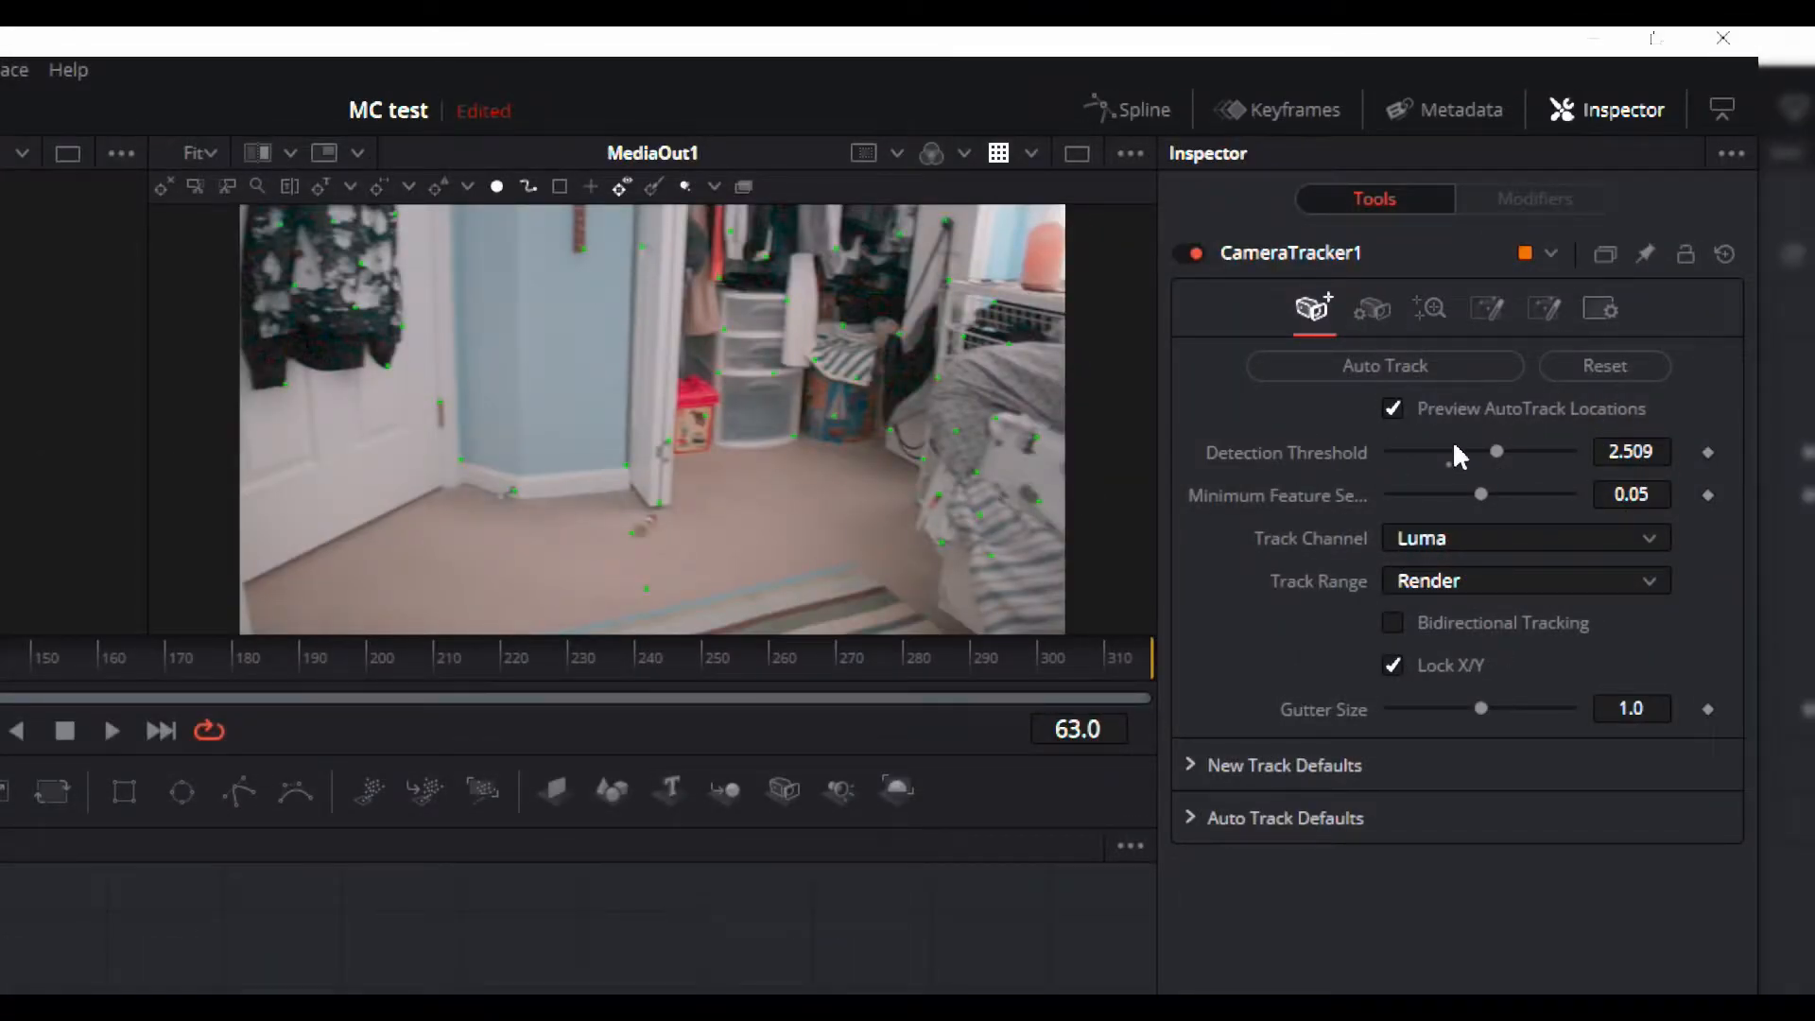
{"action": "mouse_move", "coordinate": [1479, 490]}
{"action": "left_mouse_down"}
{"action": "mouse_move", "coordinate": [1403, 489]}
{"action": "mouse_move", "coordinate": [1463, 452]}
{"action": "mouse_move", "coordinate": [1432, 450]}
{"action": "mouse_move", "coordinate": [1519, 451]}
{"action": "mouse_move", "coordinate": [1421, 490]}
{"action": "mouse_move", "coordinate": [1483, 502]}
{"action": "left_mouse_up"}
In the new track defaults, use the Optical Flow tracker and close tracks when the track error exceeds 0.15
{"action": "left_click", "coordinate": [1190, 768]}
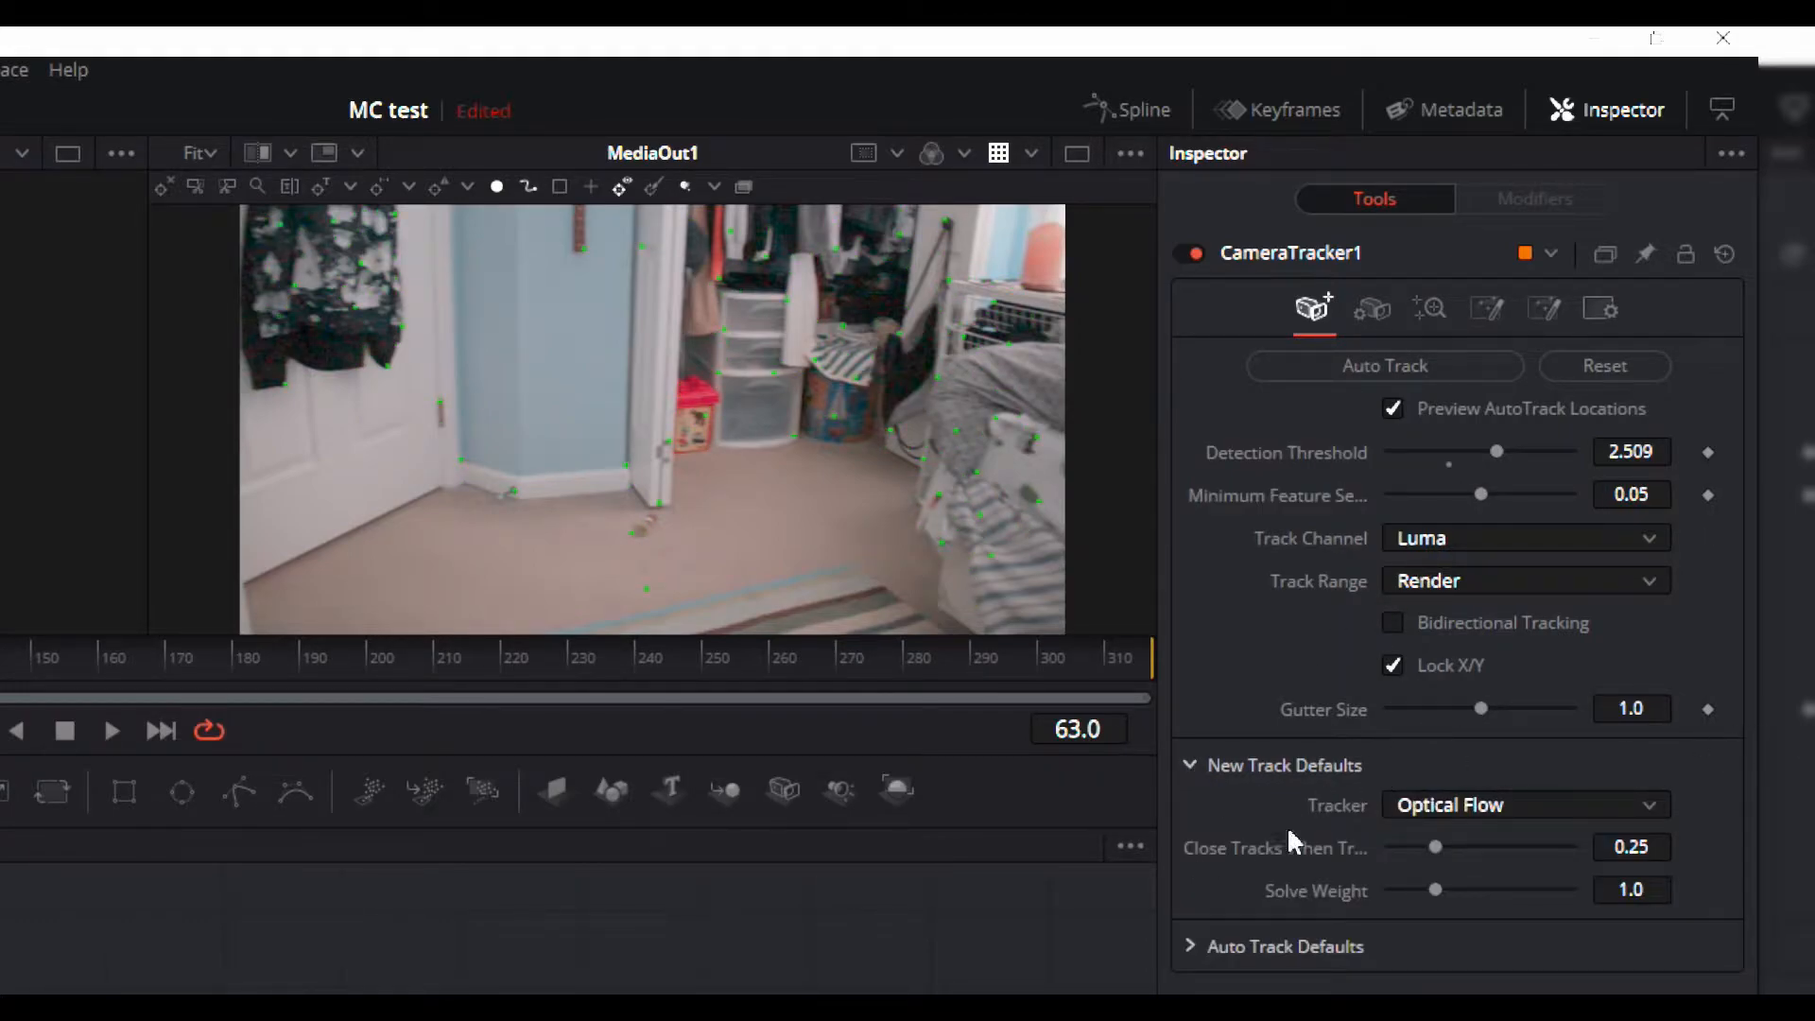
{"action": "left_click", "coordinate": [1448, 811]}
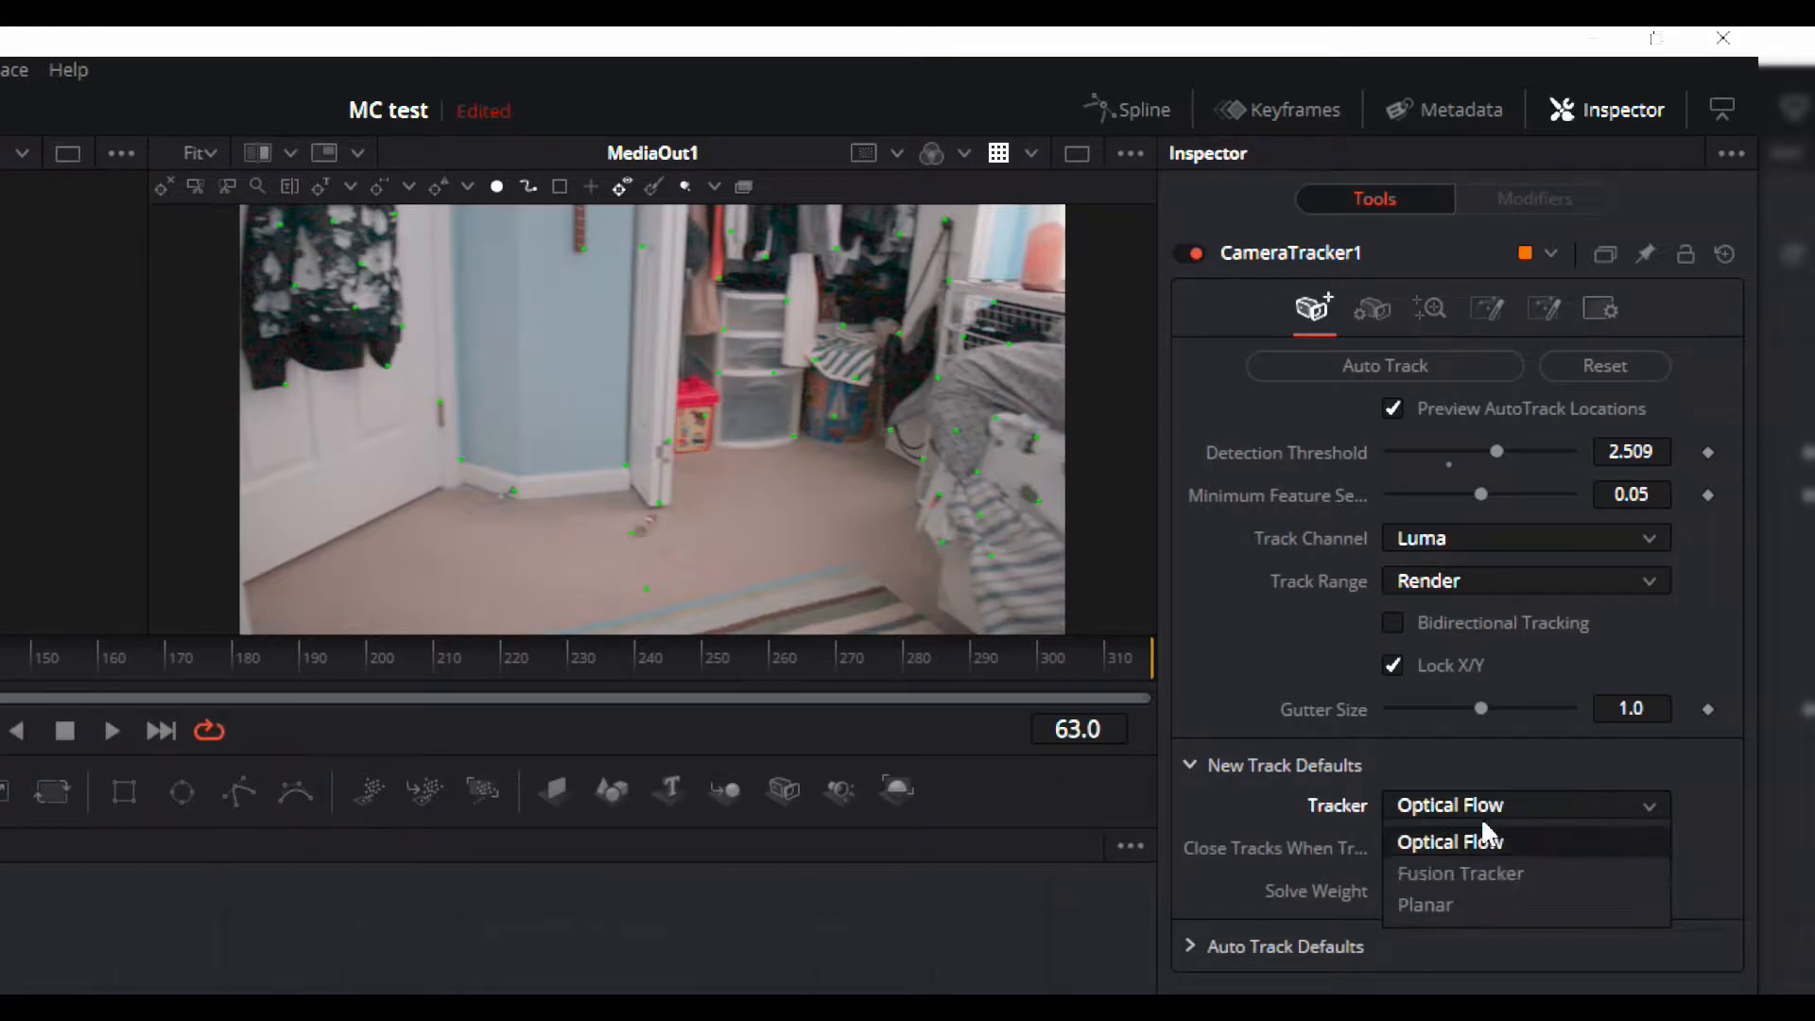
{"action": "left_click", "coordinate": [1476, 843]}
{"action": "left_click", "coordinate": [1489, 805]}
{"action": "left_click", "coordinate": [1470, 868]}
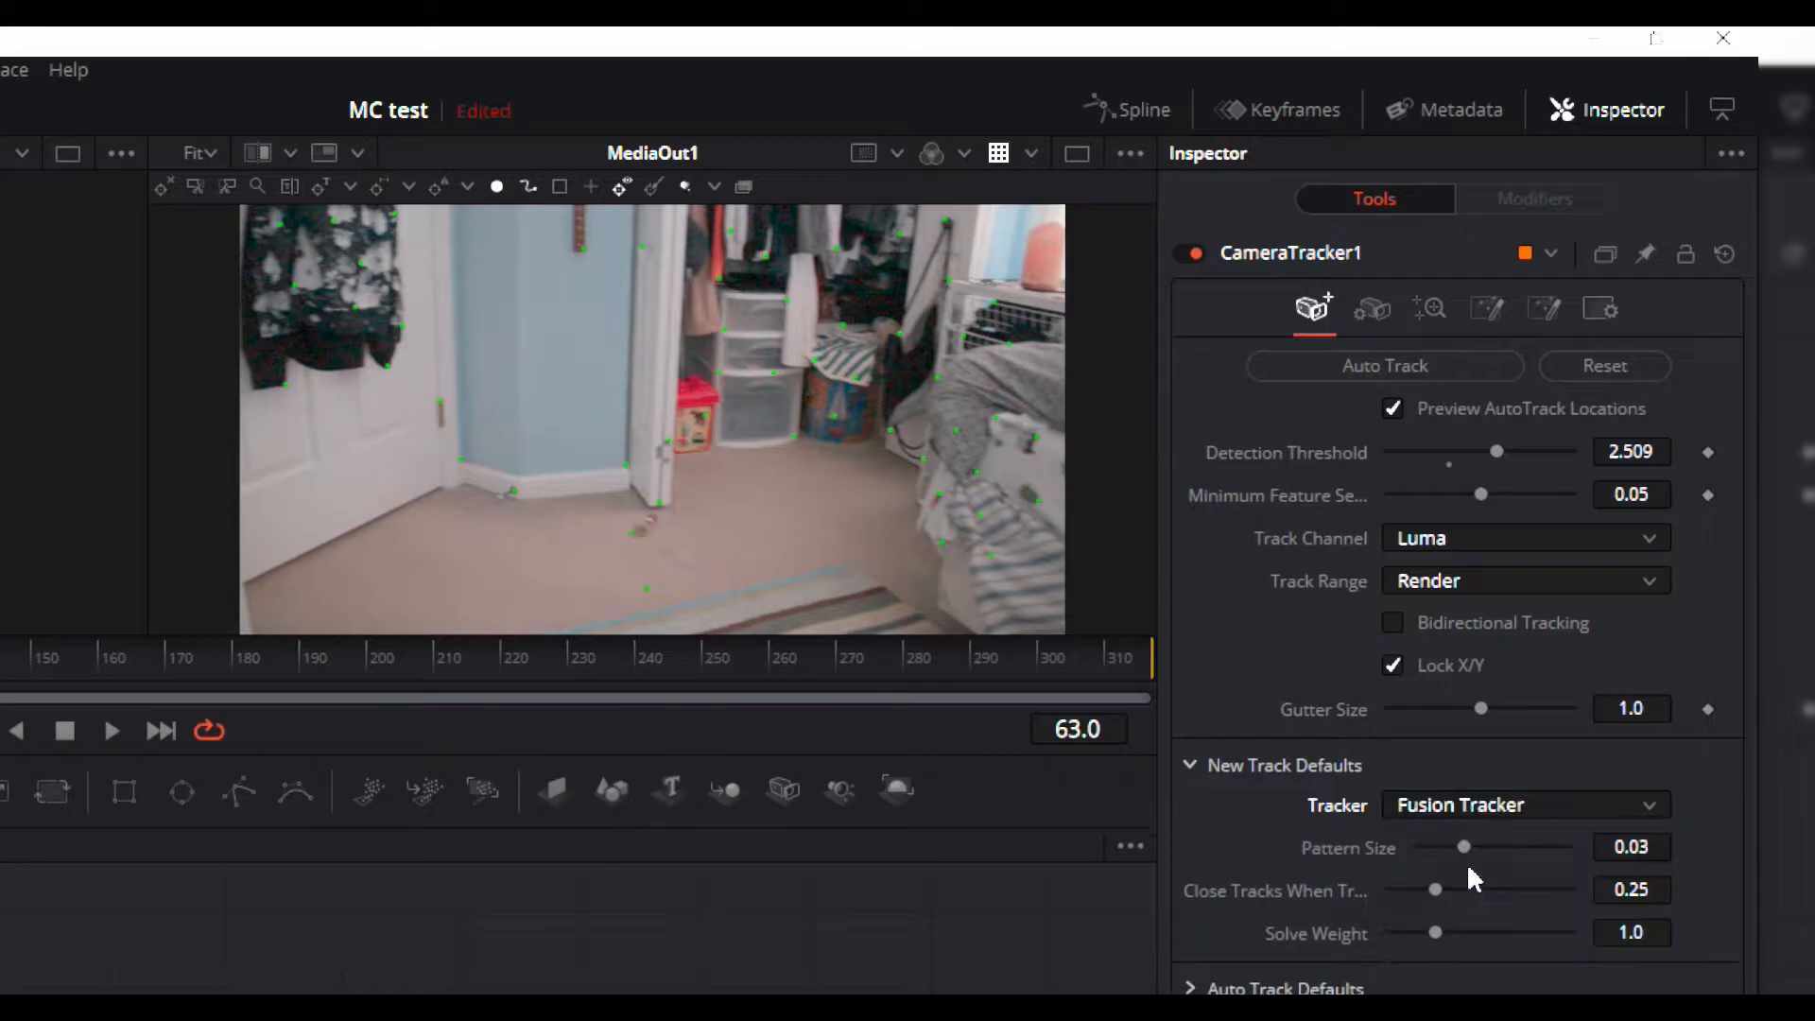
{"action": "left_click", "coordinate": [1465, 805]}
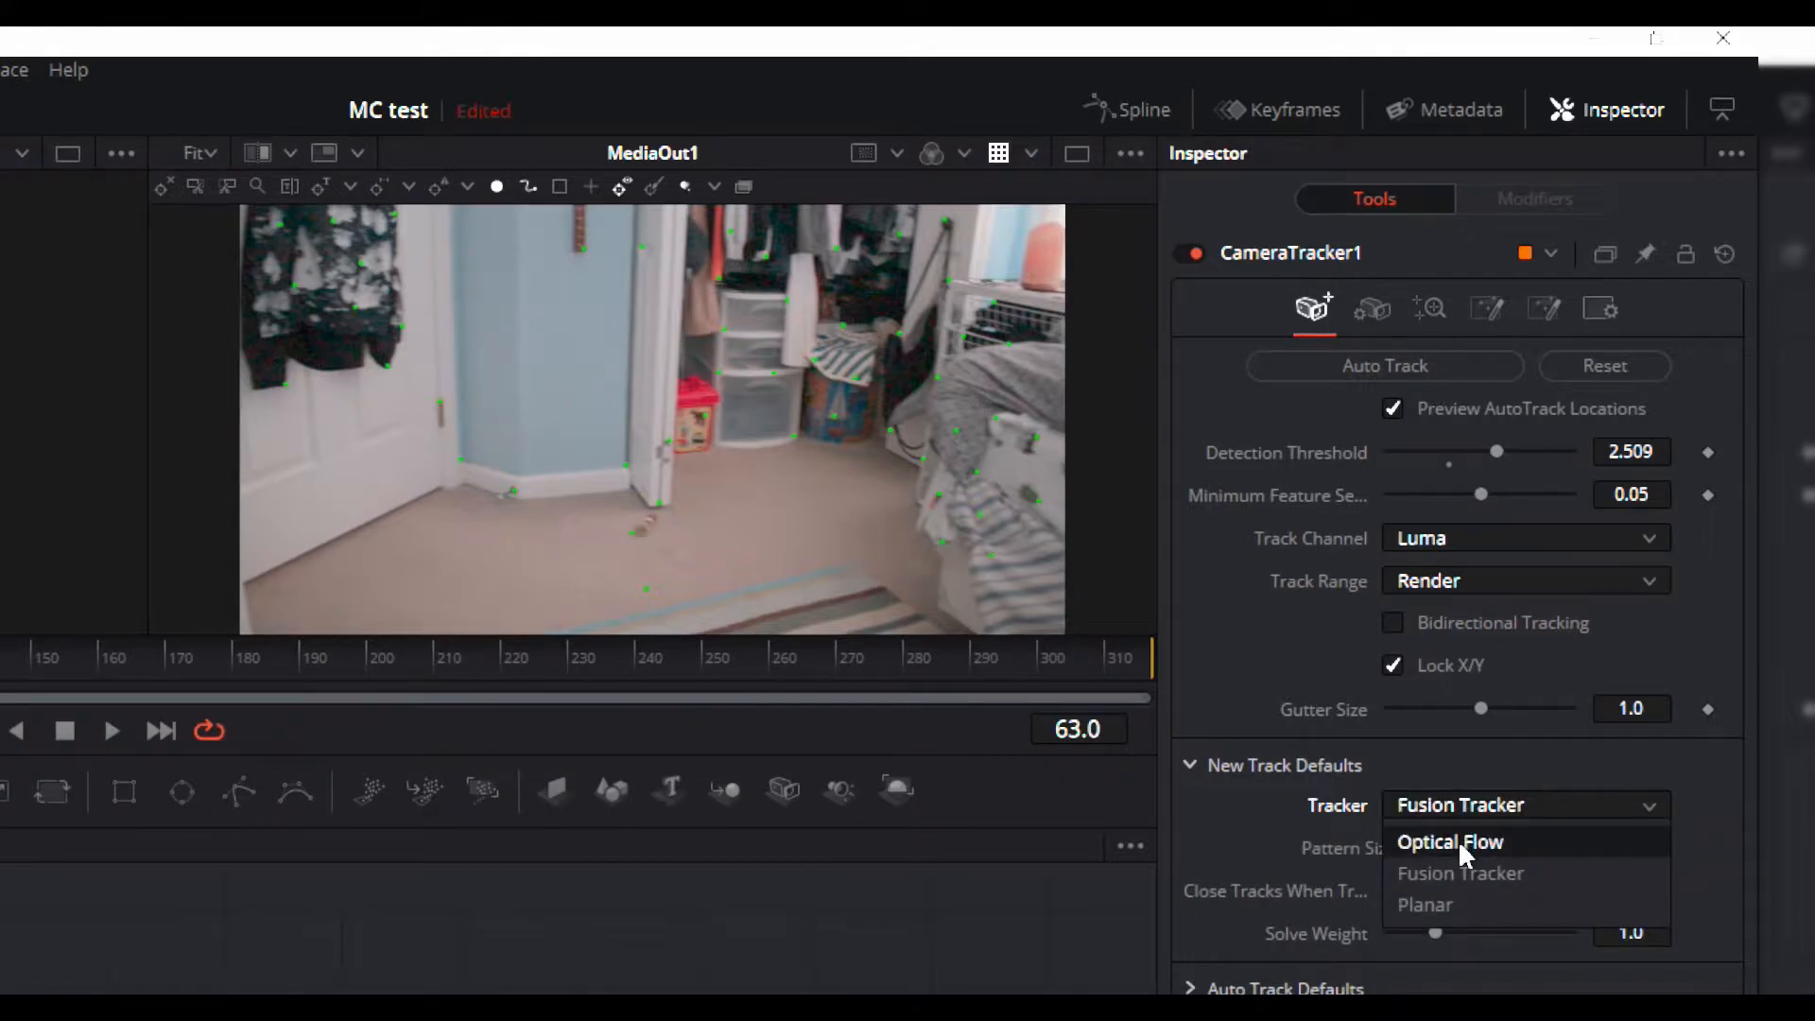
{"action": "left_click", "coordinate": [1458, 841]}
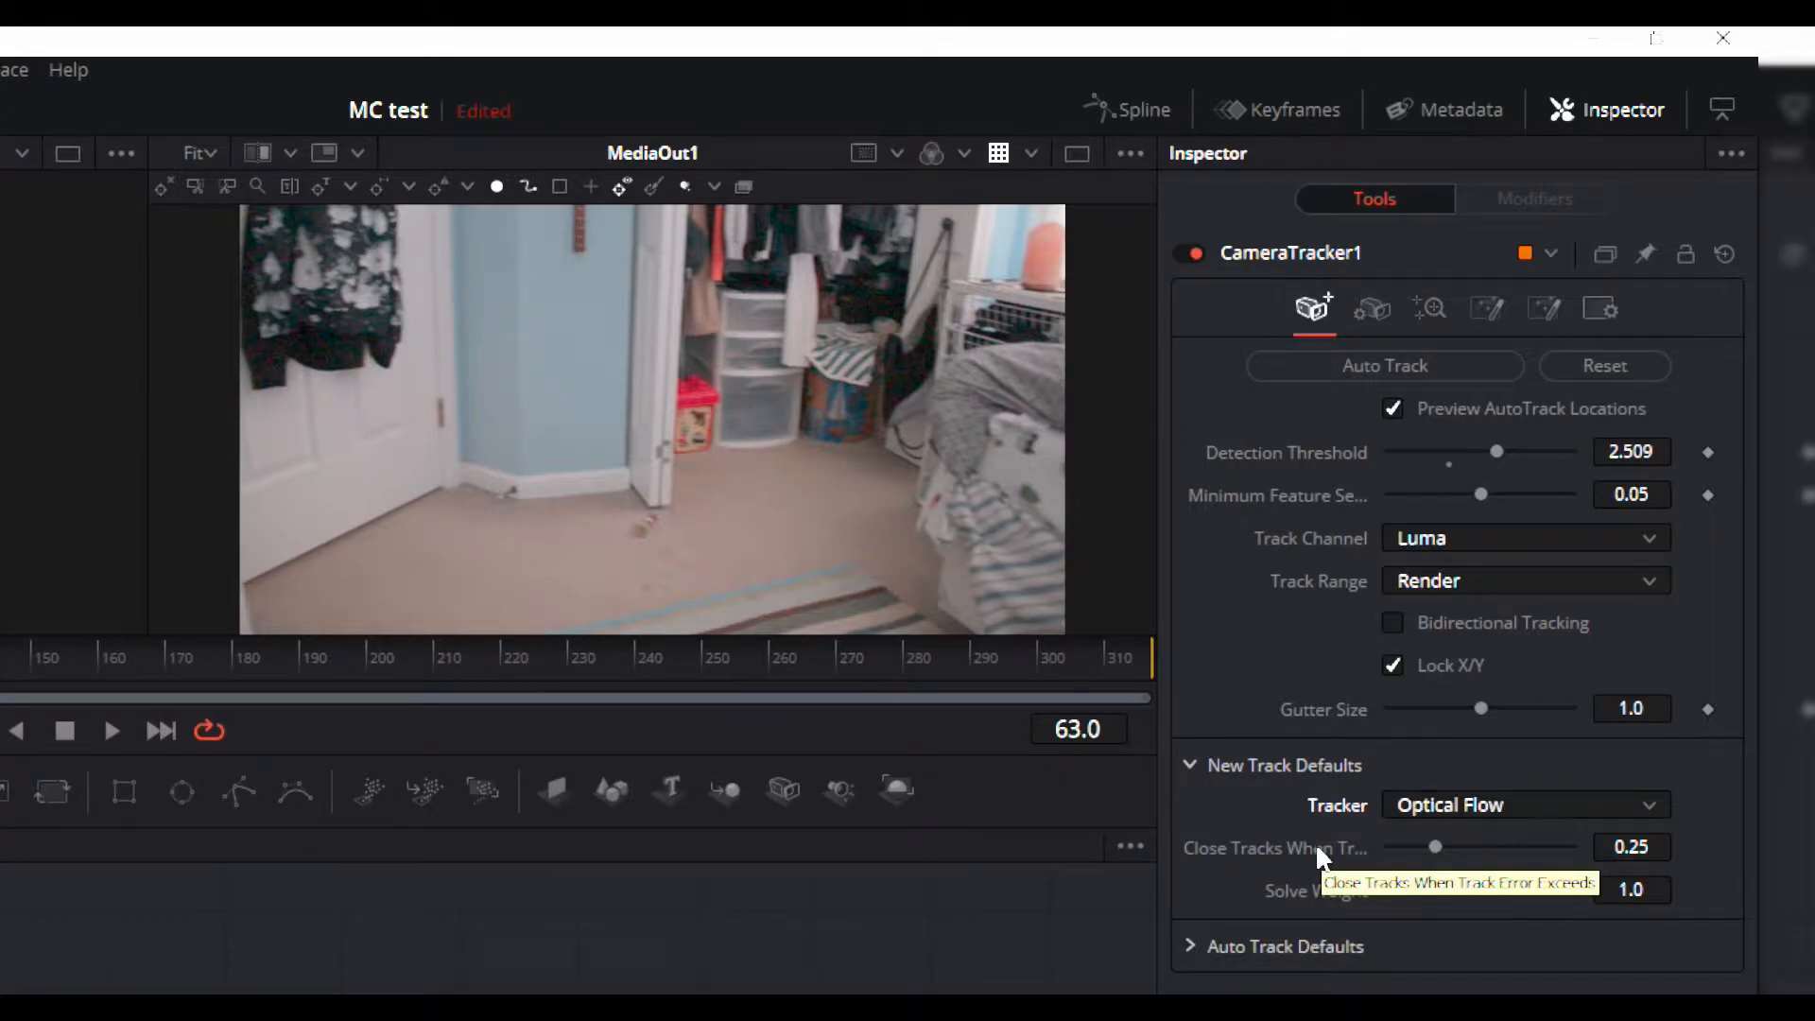
{"action": "left_click_drag", "start_coordinate": [1436, 847], "coordinate": [1420, 848]}
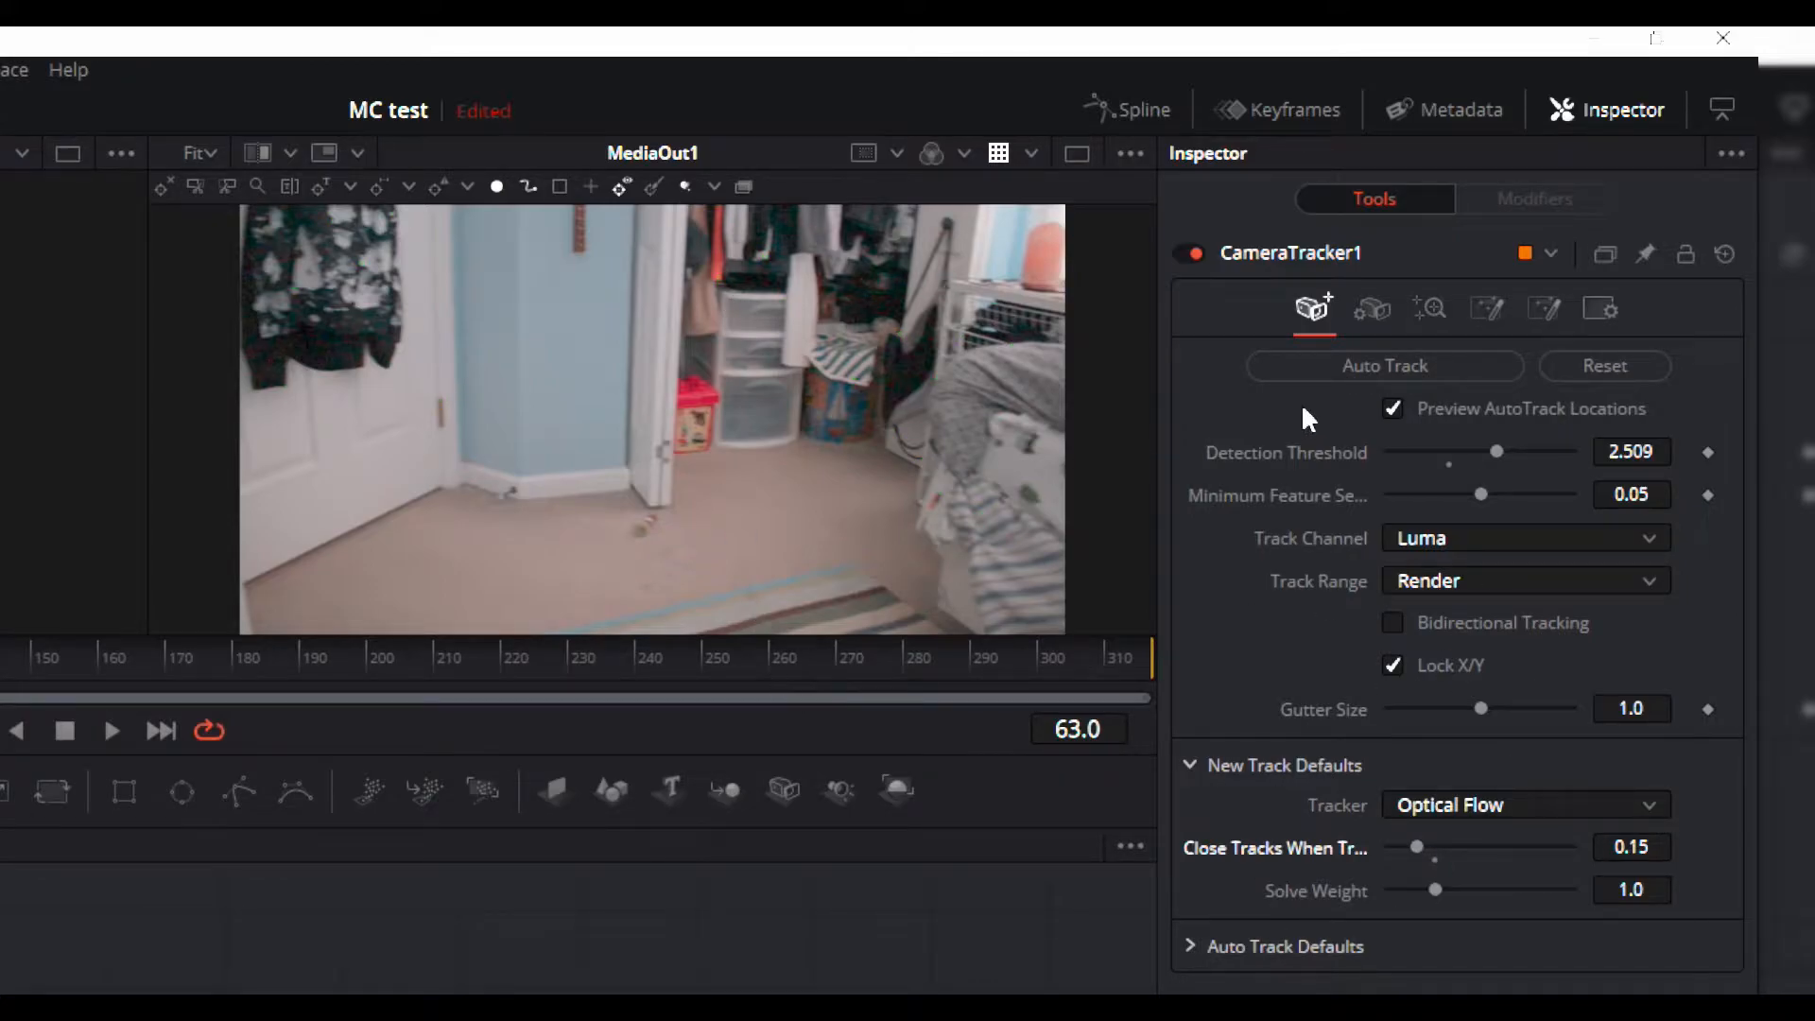
Enable Bidirectional Tracking with the AutoTrack location preview turned off, and auto-track the footage
{"action": "left_click", "coordinate": [1584, 367]}
{"action": "key", "text": "ctrl+s"}
{"action": "left_click", "coordinate": [1437, 623]}
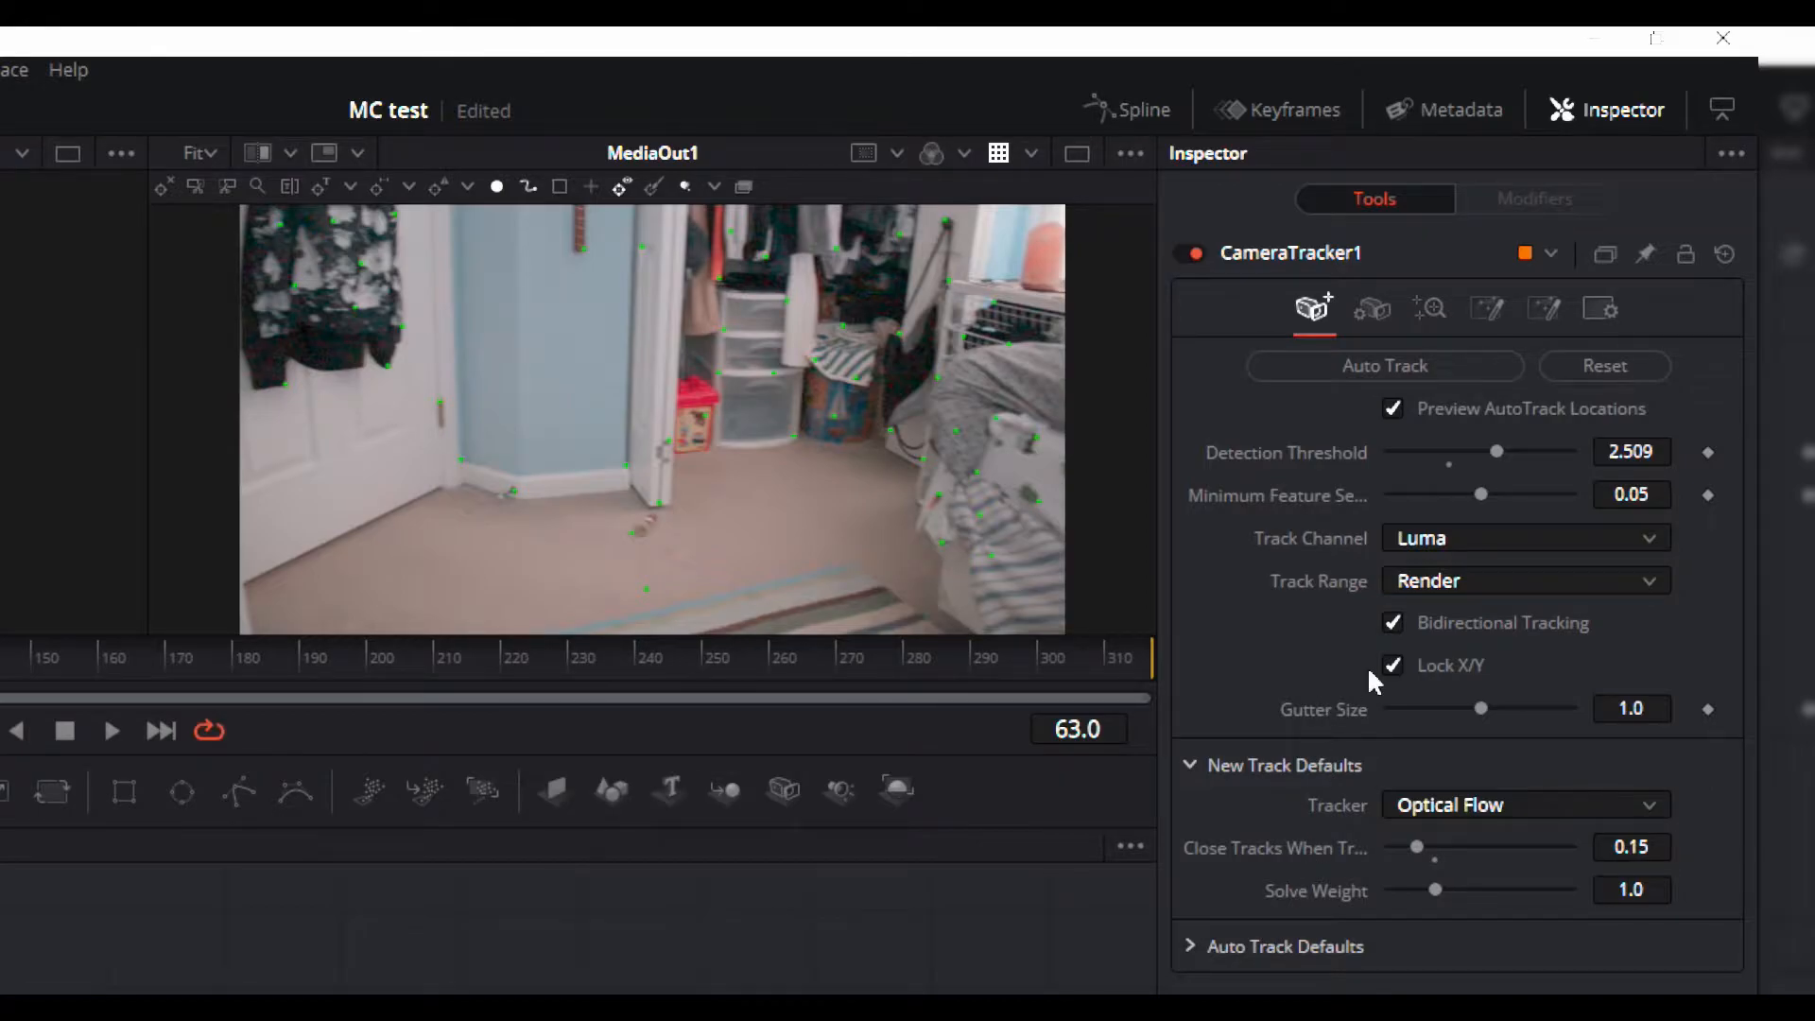
{"action": "left_click", "coordinate": [1393, 406]}
{"action": "left_click", "coordinate": [1458, 365]}
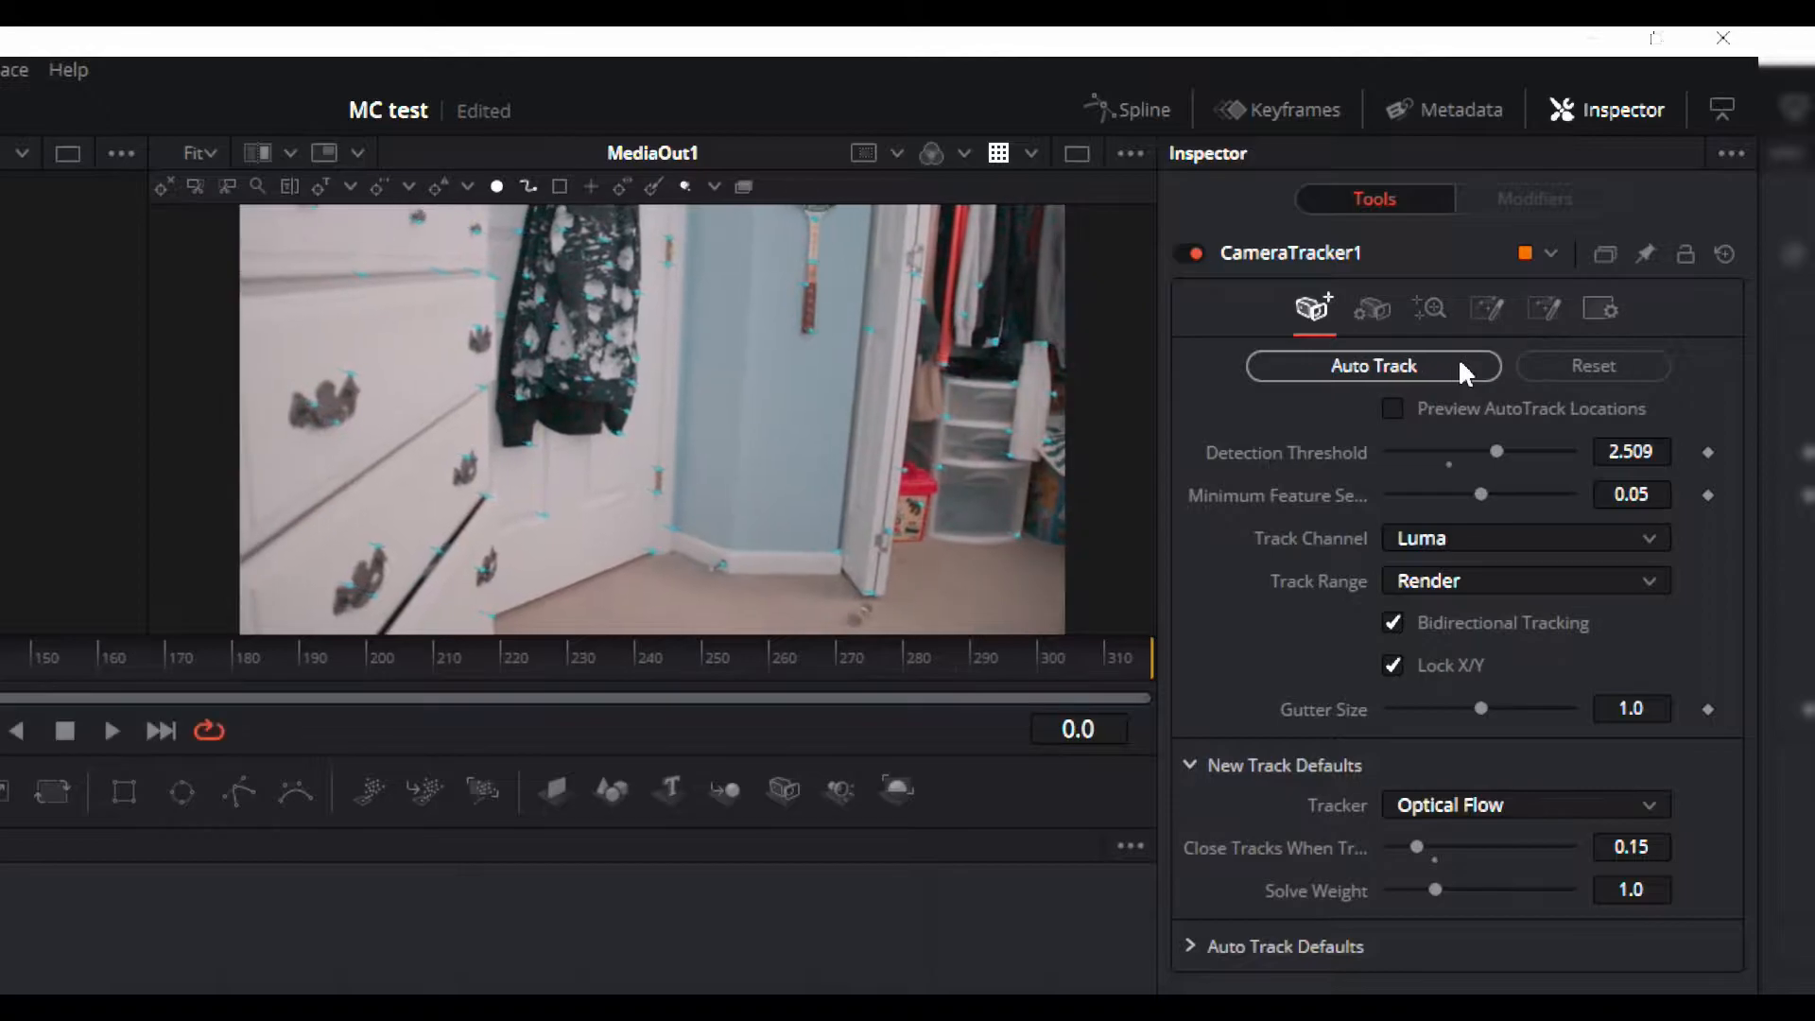
Show the Camera Tracker's camera settings
{"action": "left_click", "coordinate": [1429, 308]}
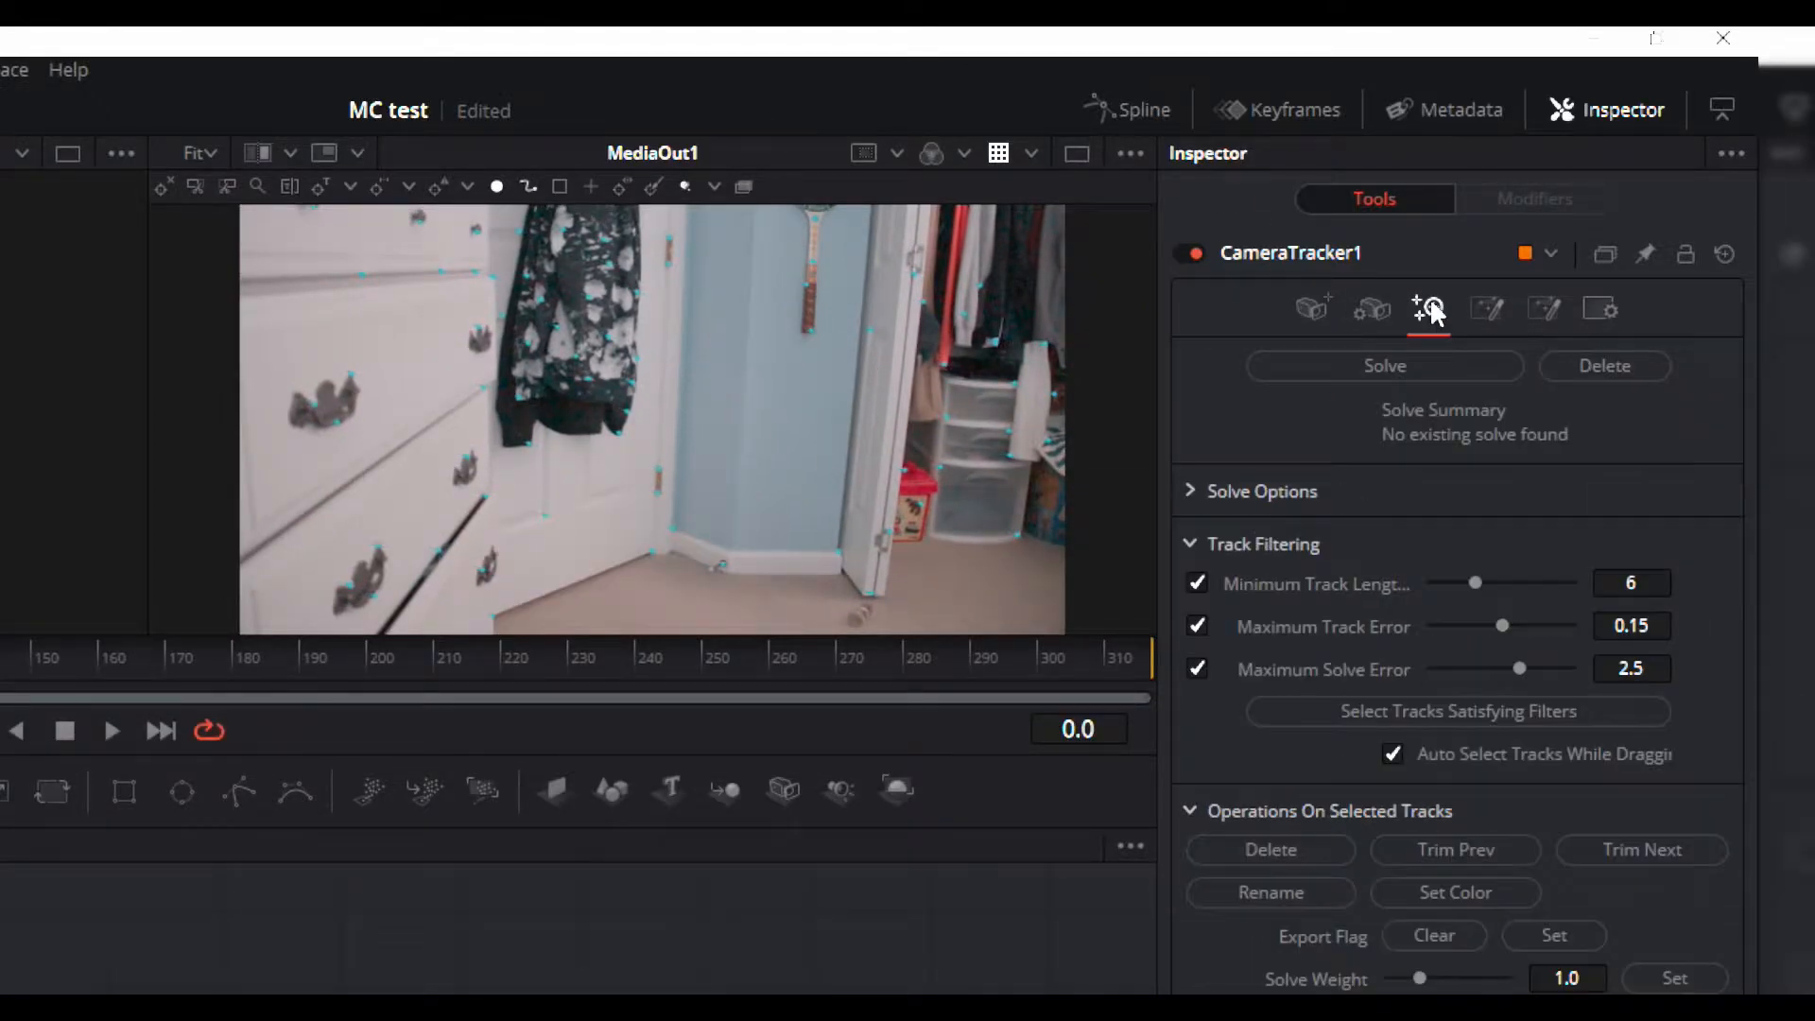
{"action": "left_click", "coordinate": [1384, 319]}
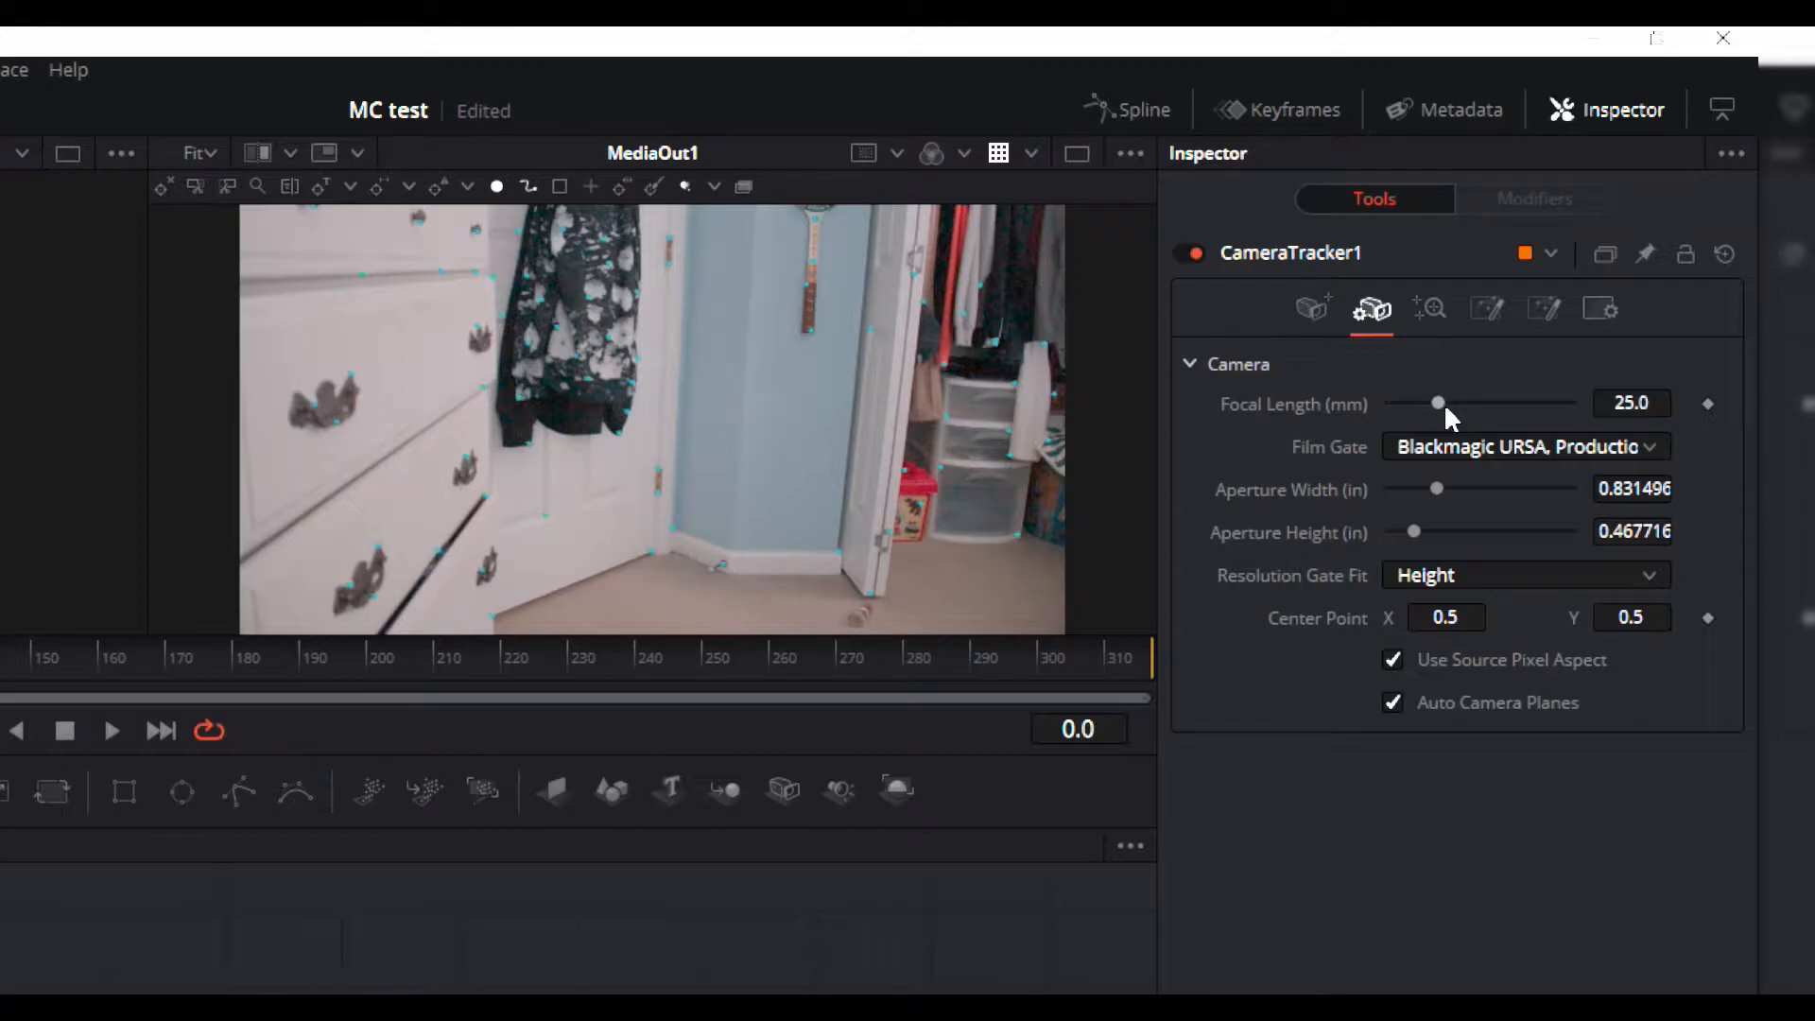
{"action": "left_click", "coordinate": [1441, 448]}
{"action": "scroll", "coordinate": [1517, 608], "scroll_direction": "down", "scroll_amount": 7}
{"action": "scroll", "coordinate": [1517, 608], "scroll_direction": "up", "scroll_amount": 7}
{"action": "left_click", "coordinate": [1217, 440]}
{"action": "left_click_drag", "start_coordinate": [1432, 484], "coordinate": [1427, 489]}
{"action": "key", "text": "ctrl+z"}
Set the tracker camera's film gate to Canon 7D
{"action": "left_click", "coordinate": [1452, 452]}
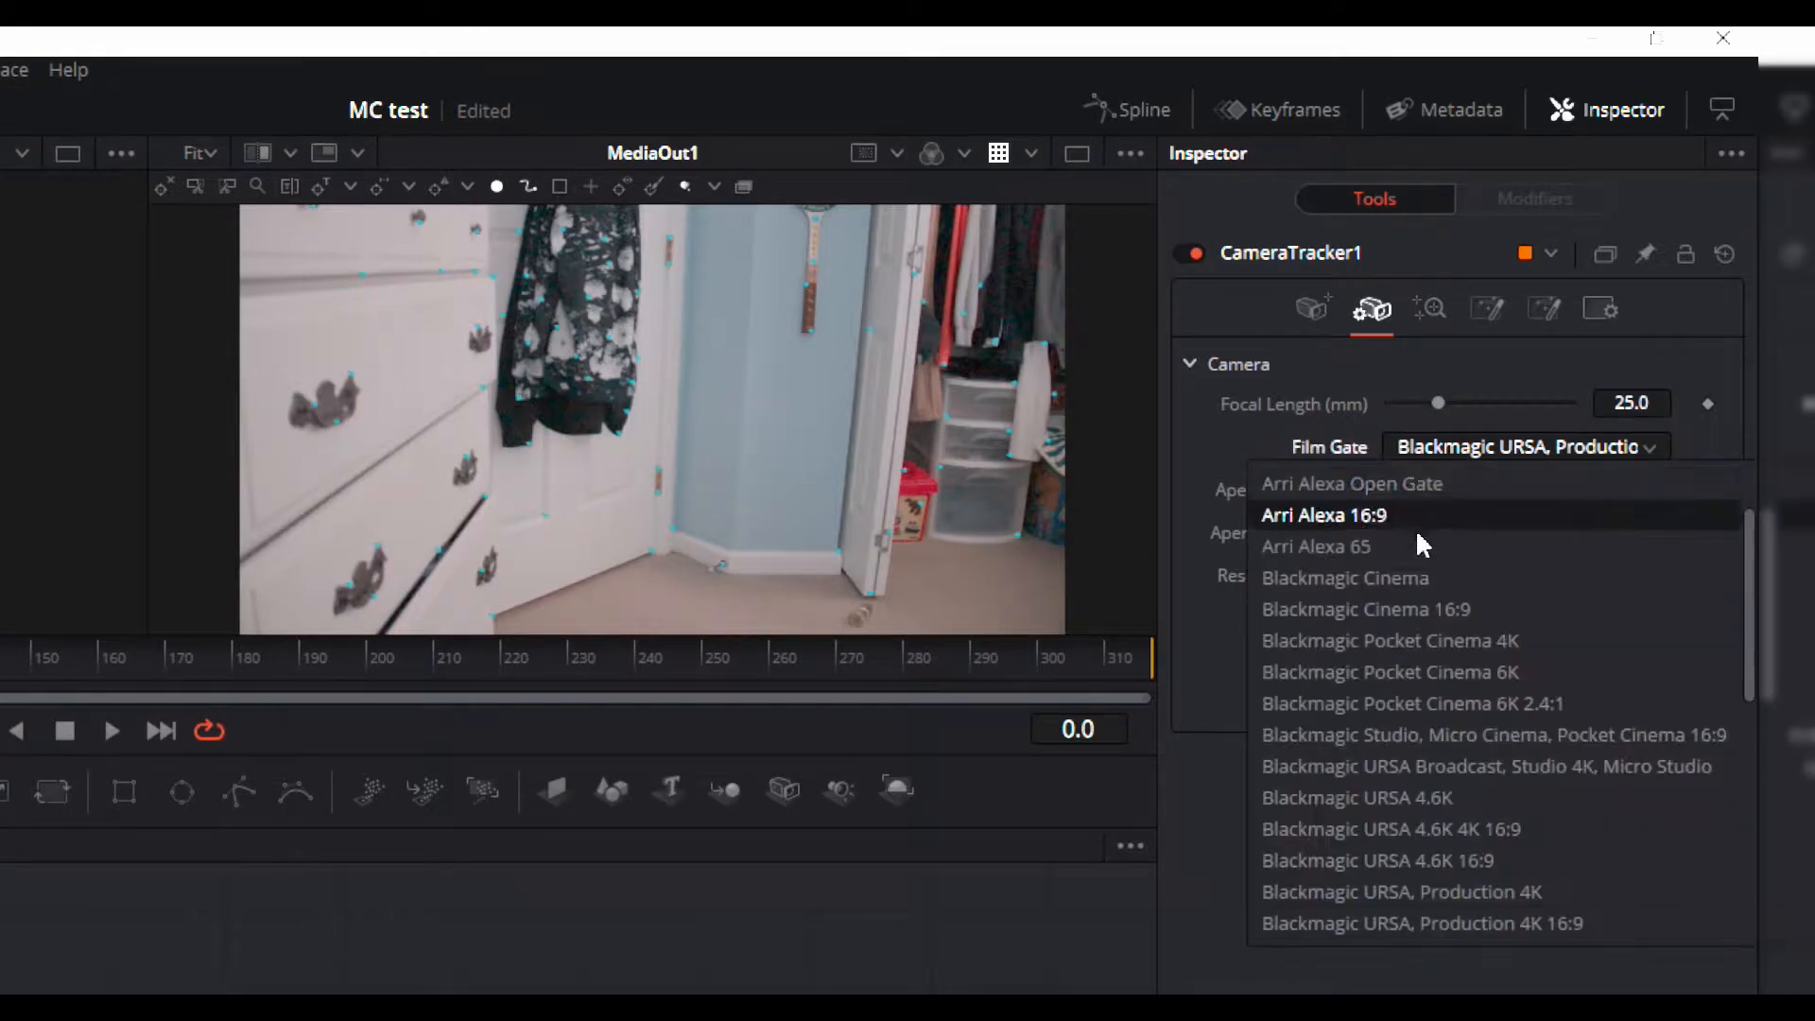
{"action": "scroll", "coordinate": [1399, 639], "scroll_direction": "down", "scroll_amount": 6}
{"action": "scroll", "coordinate": [1395, 662], "scroll_direction": "up", "scroll_amount": 3}
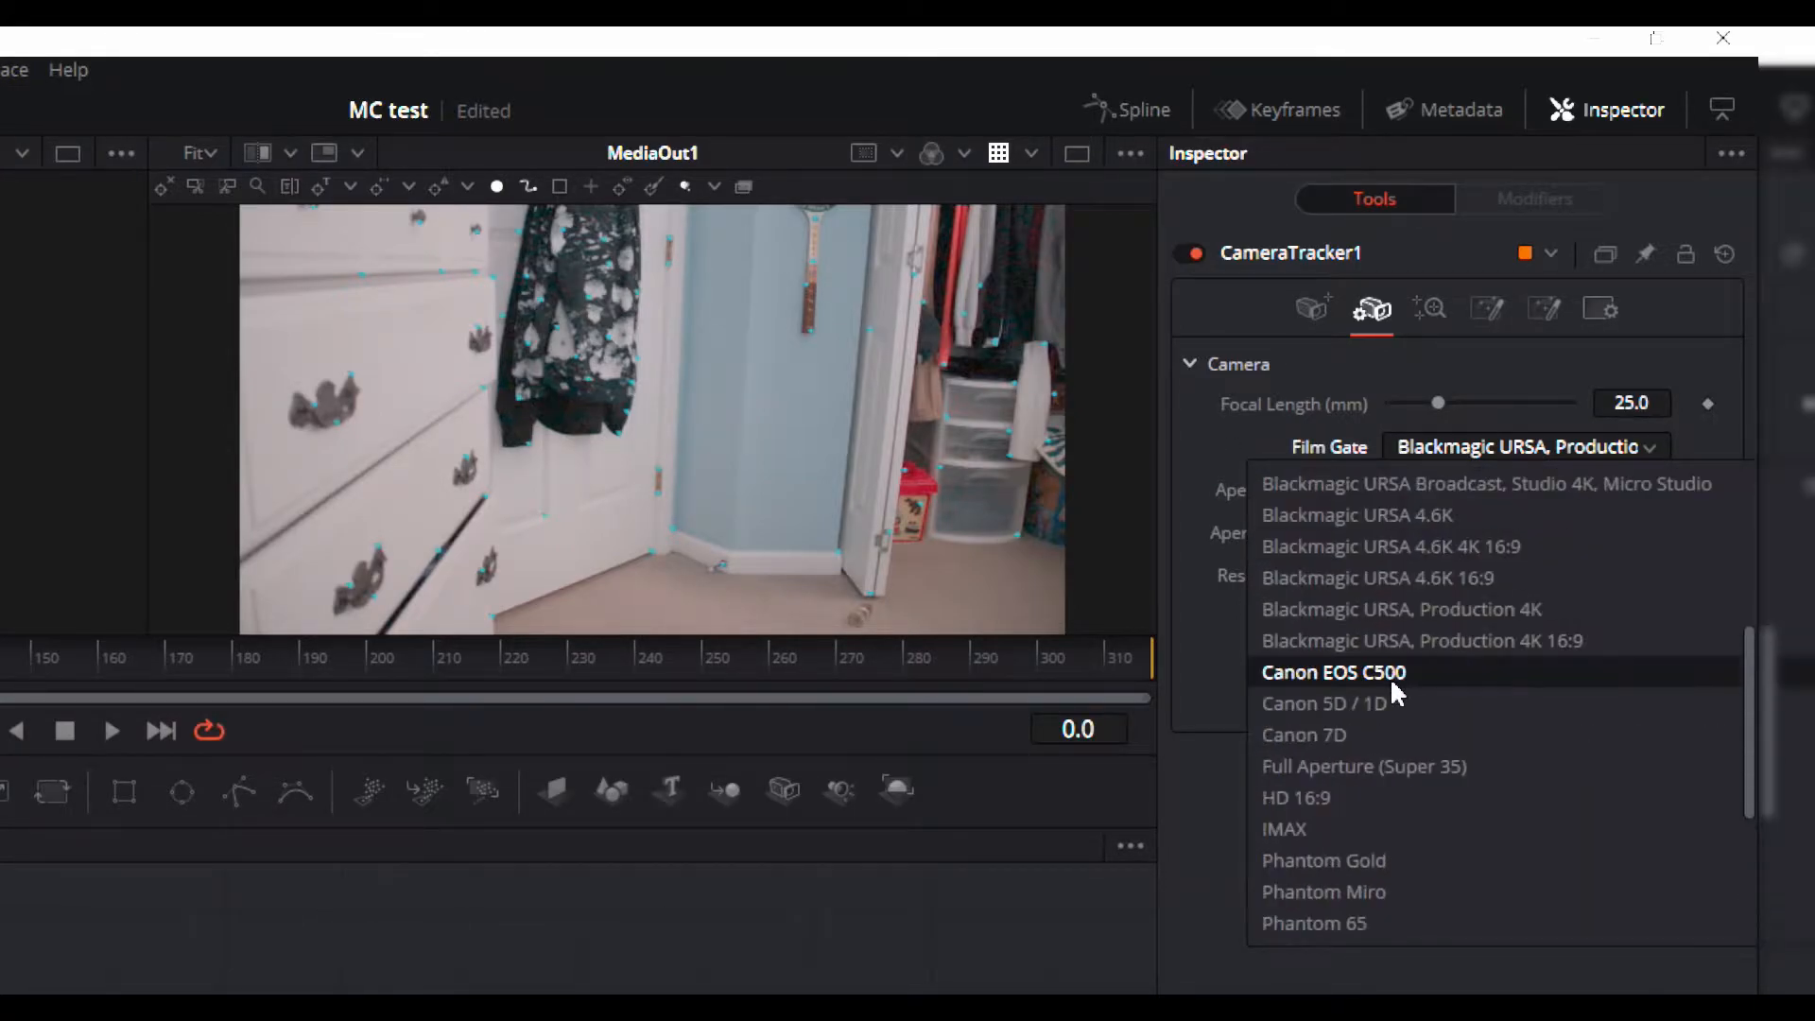
{"action": "scroll", "coordinate": [1394, 690], "scroll_direction": "up", "scroll_amount": 4}
{"action": "scroll", "coordinate": [1382, 690], "scroll_direction": "down", "scroll_amount": 2}
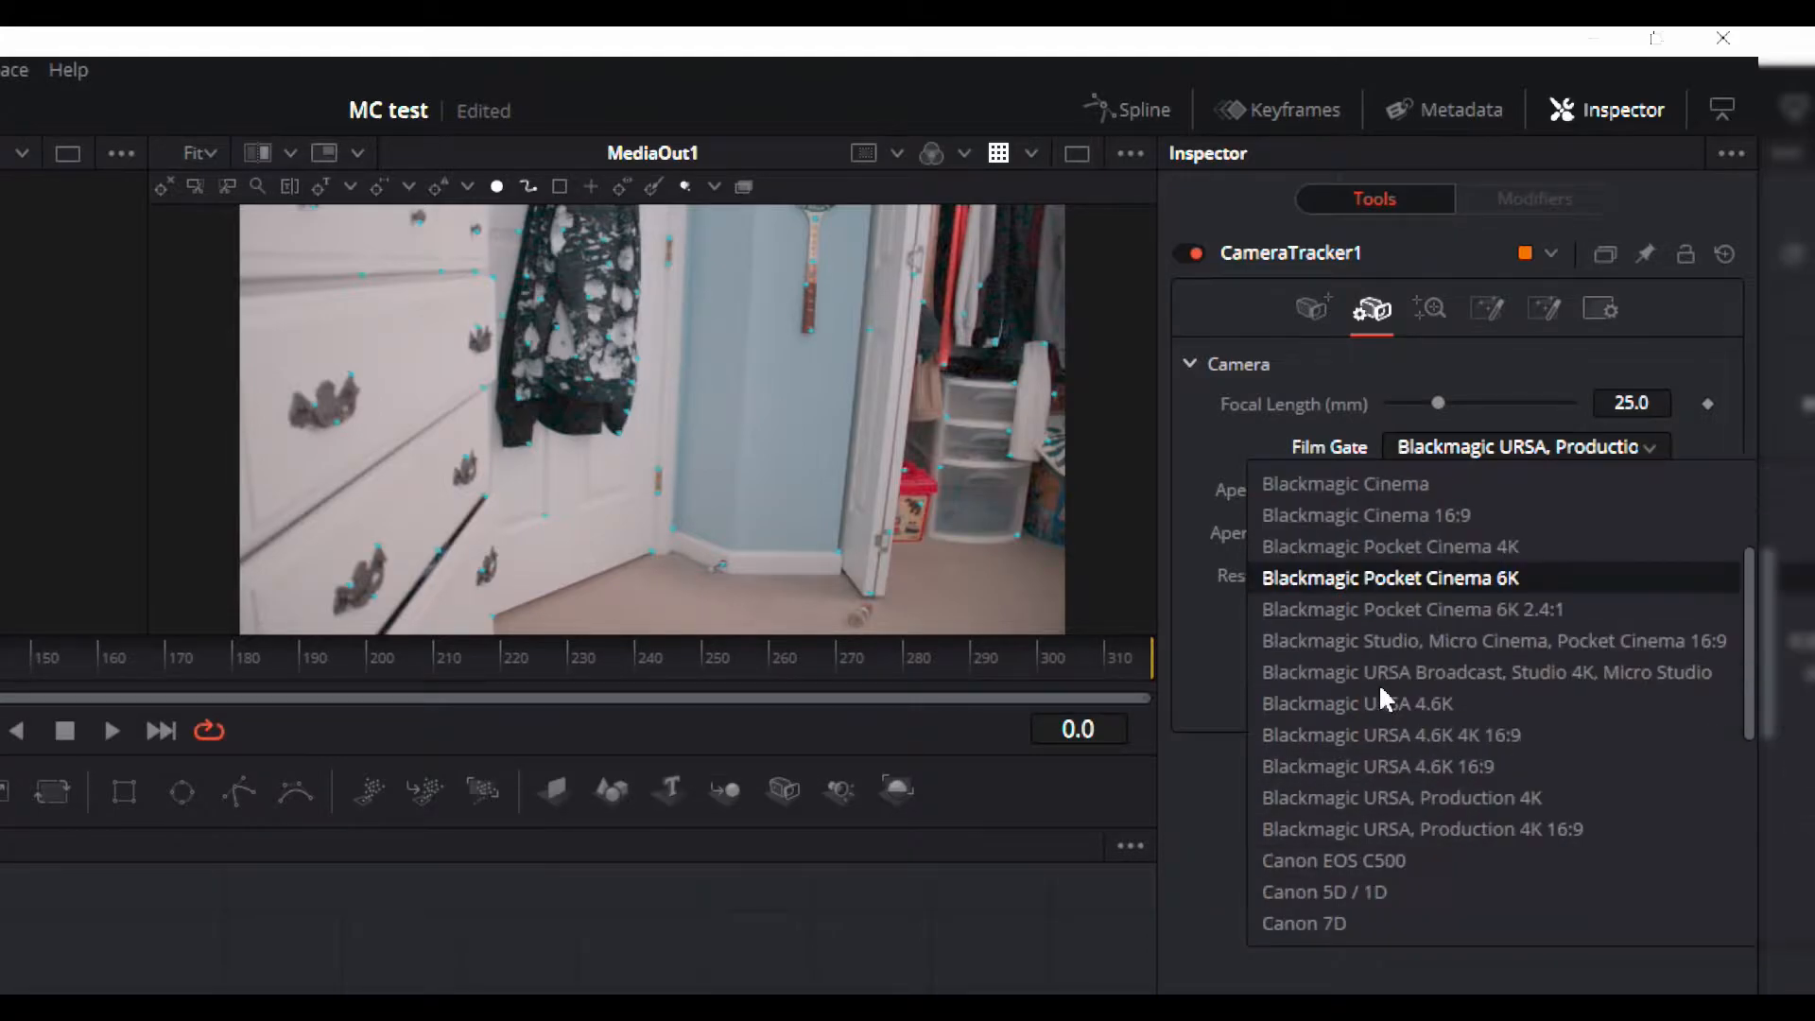
{"action": "scroll", "coordinate": [1382, 695], "scroll_direction": "down", "scroll_amount": 2}
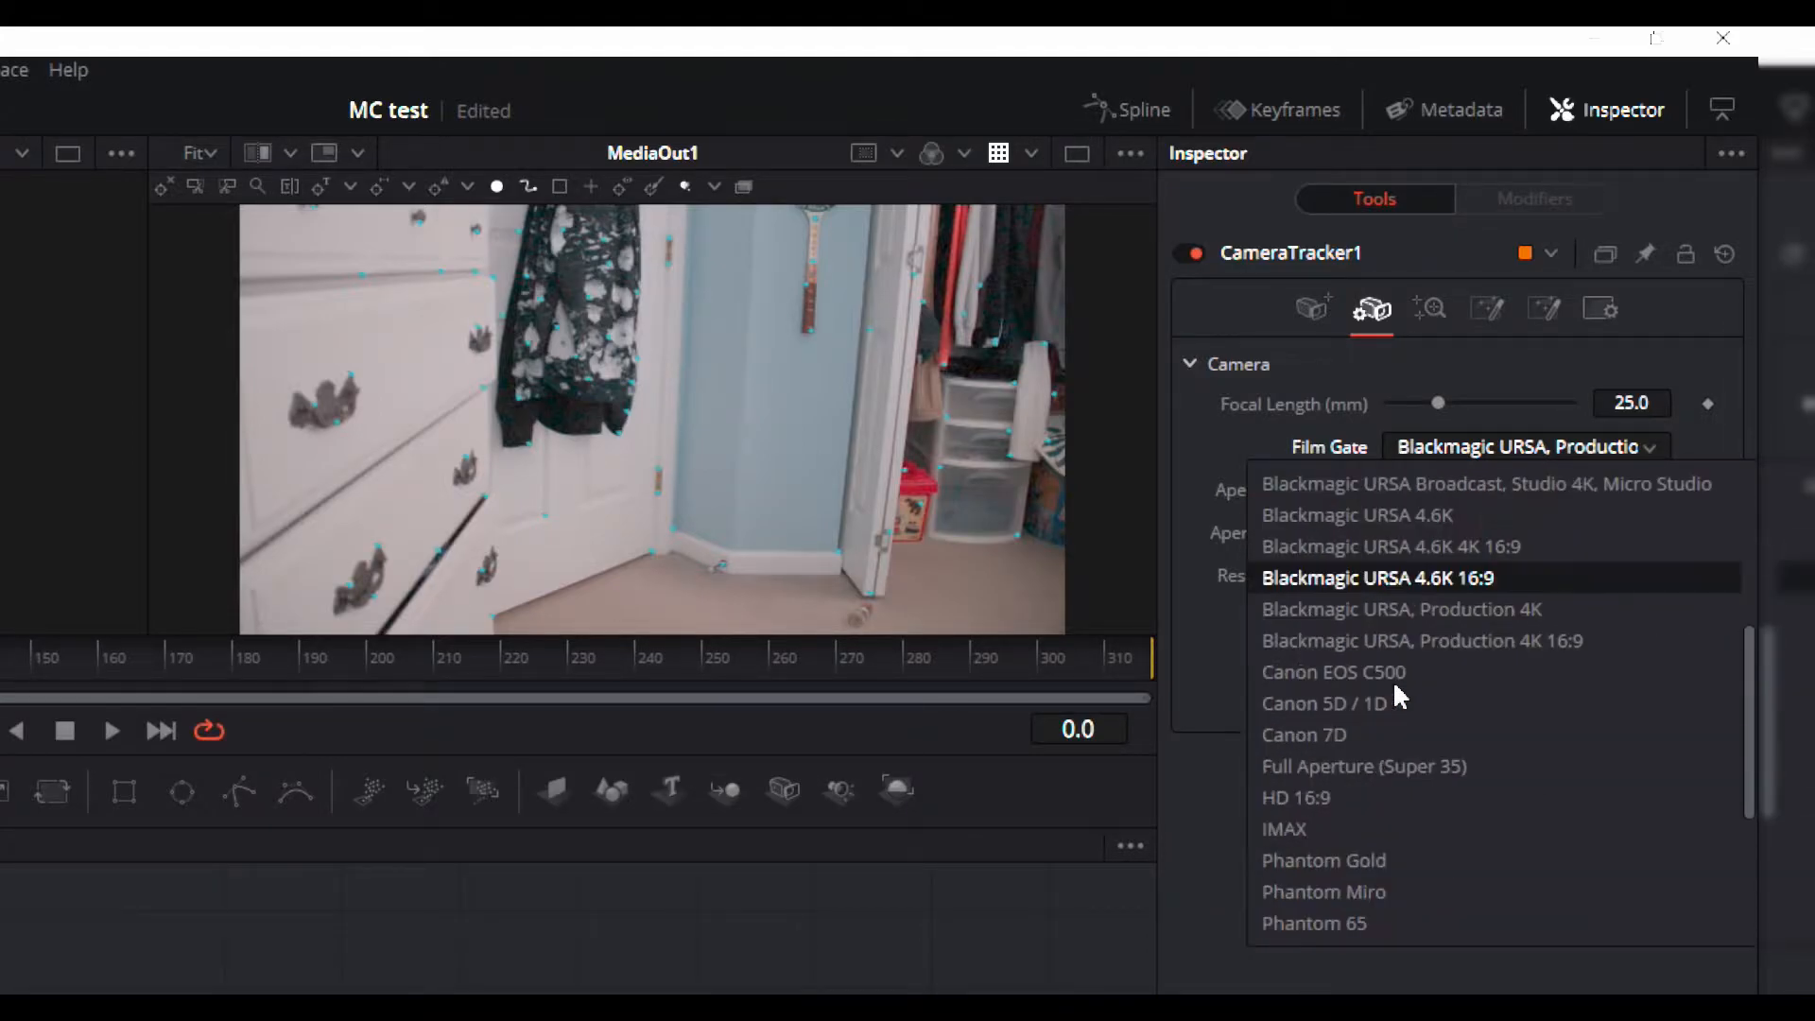
{"action": "left_click", "coordinate": [1418, 741]}
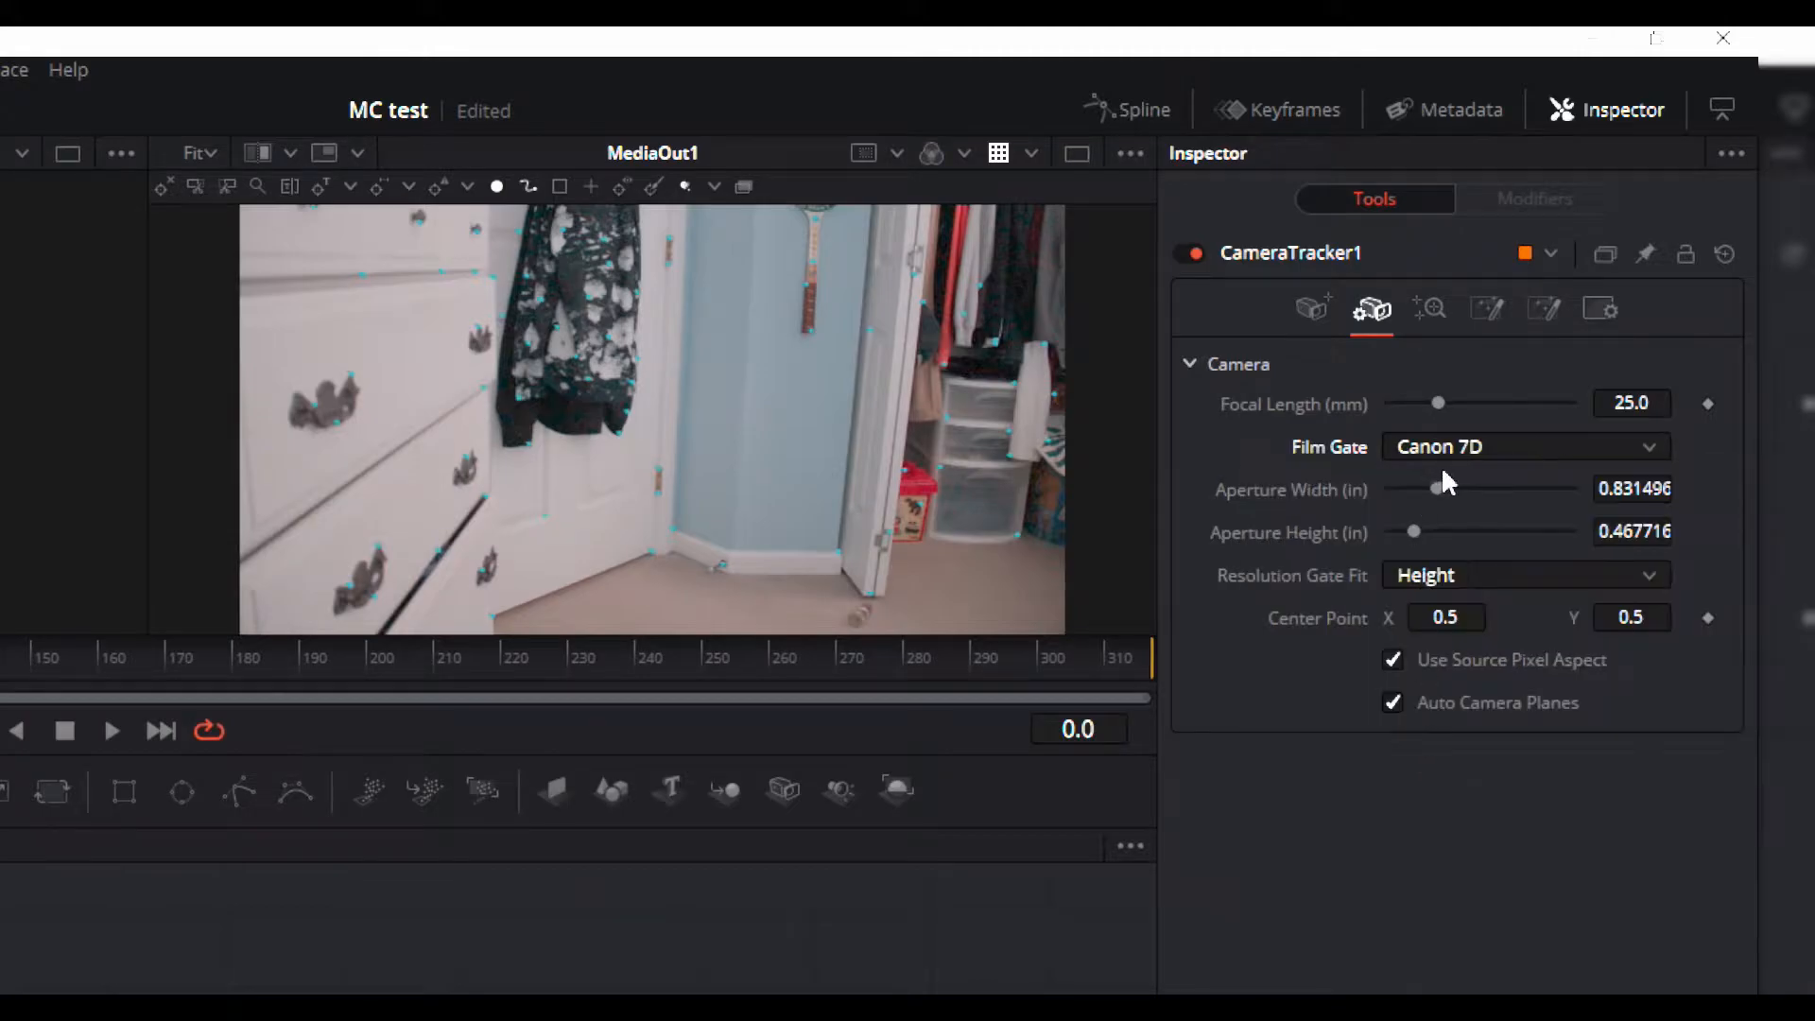
Change the tracker camera's film gate to HD 16:9
{"action": "left_click", "coordinate": [1475, 440]}
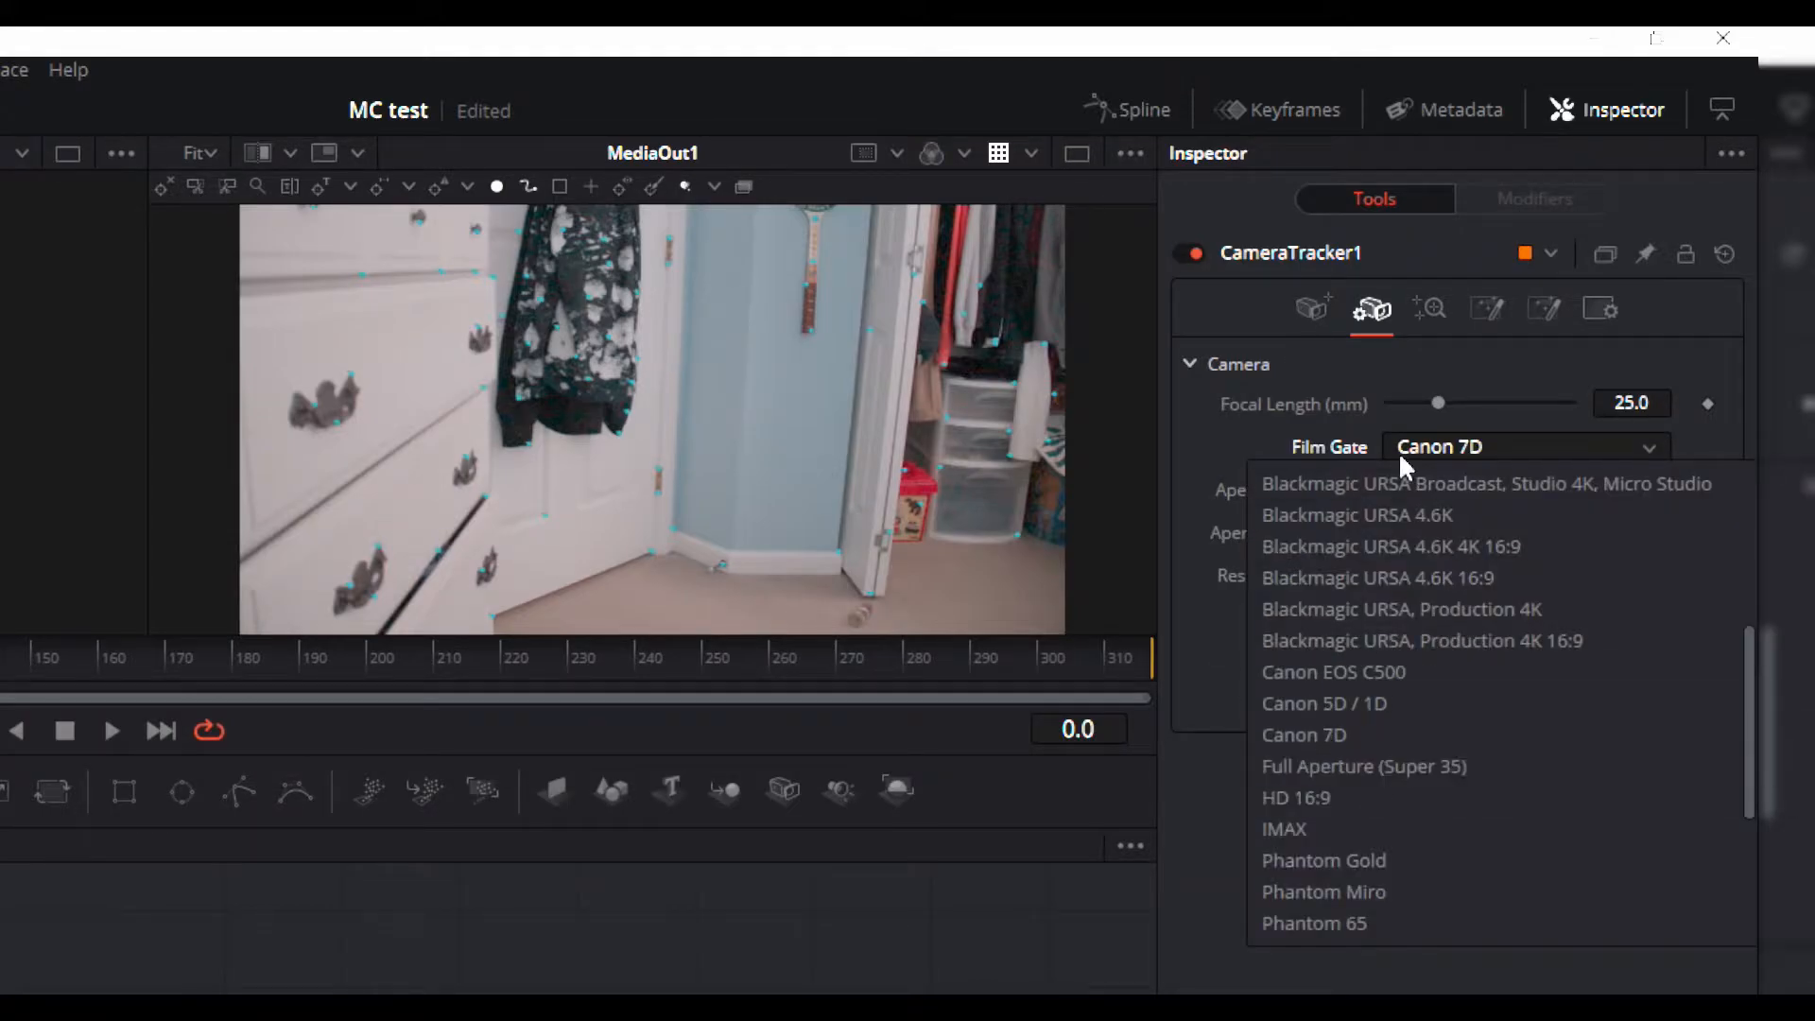
{"action": "scroll", "coordinate": [1375, 530], "scroll_direction": "up", "scroll_amount": 3}
{"action": "scroll", "coordinate": [1381, 634], "scroll_direction": "down", "scroll_amount": 5}
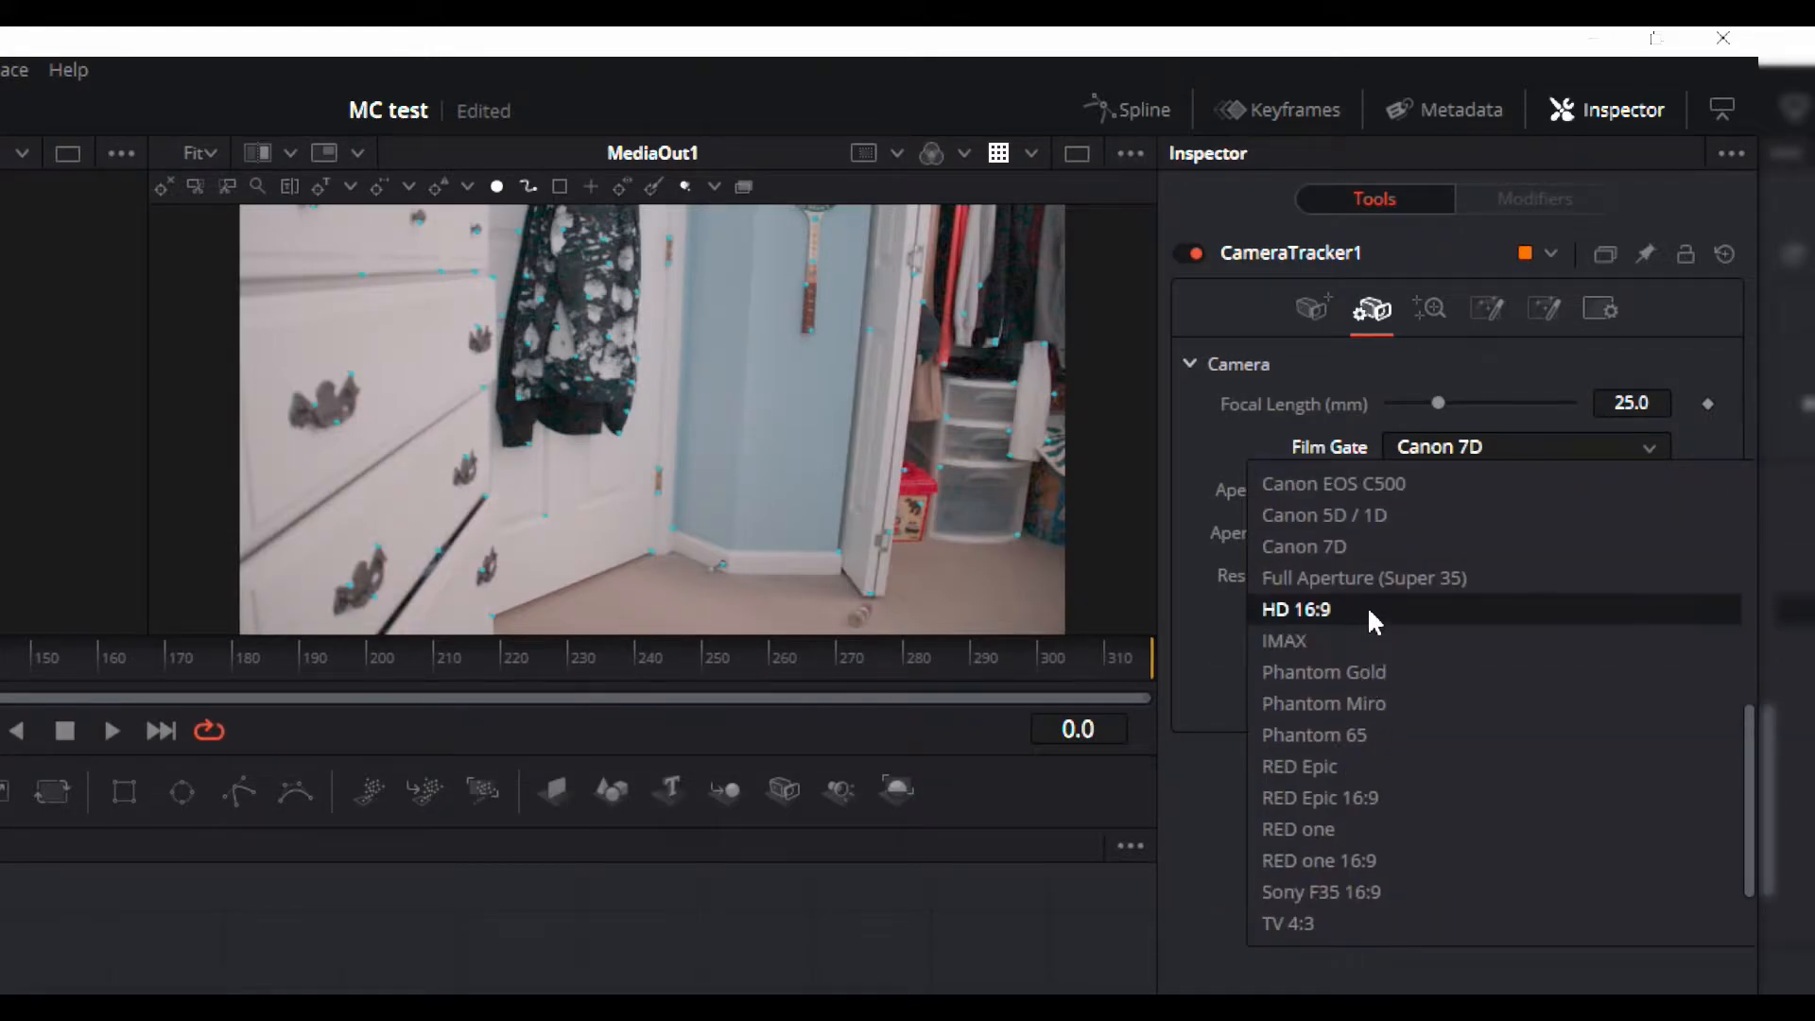
{"action": "left_click", "coordinate": [1368, 610]}
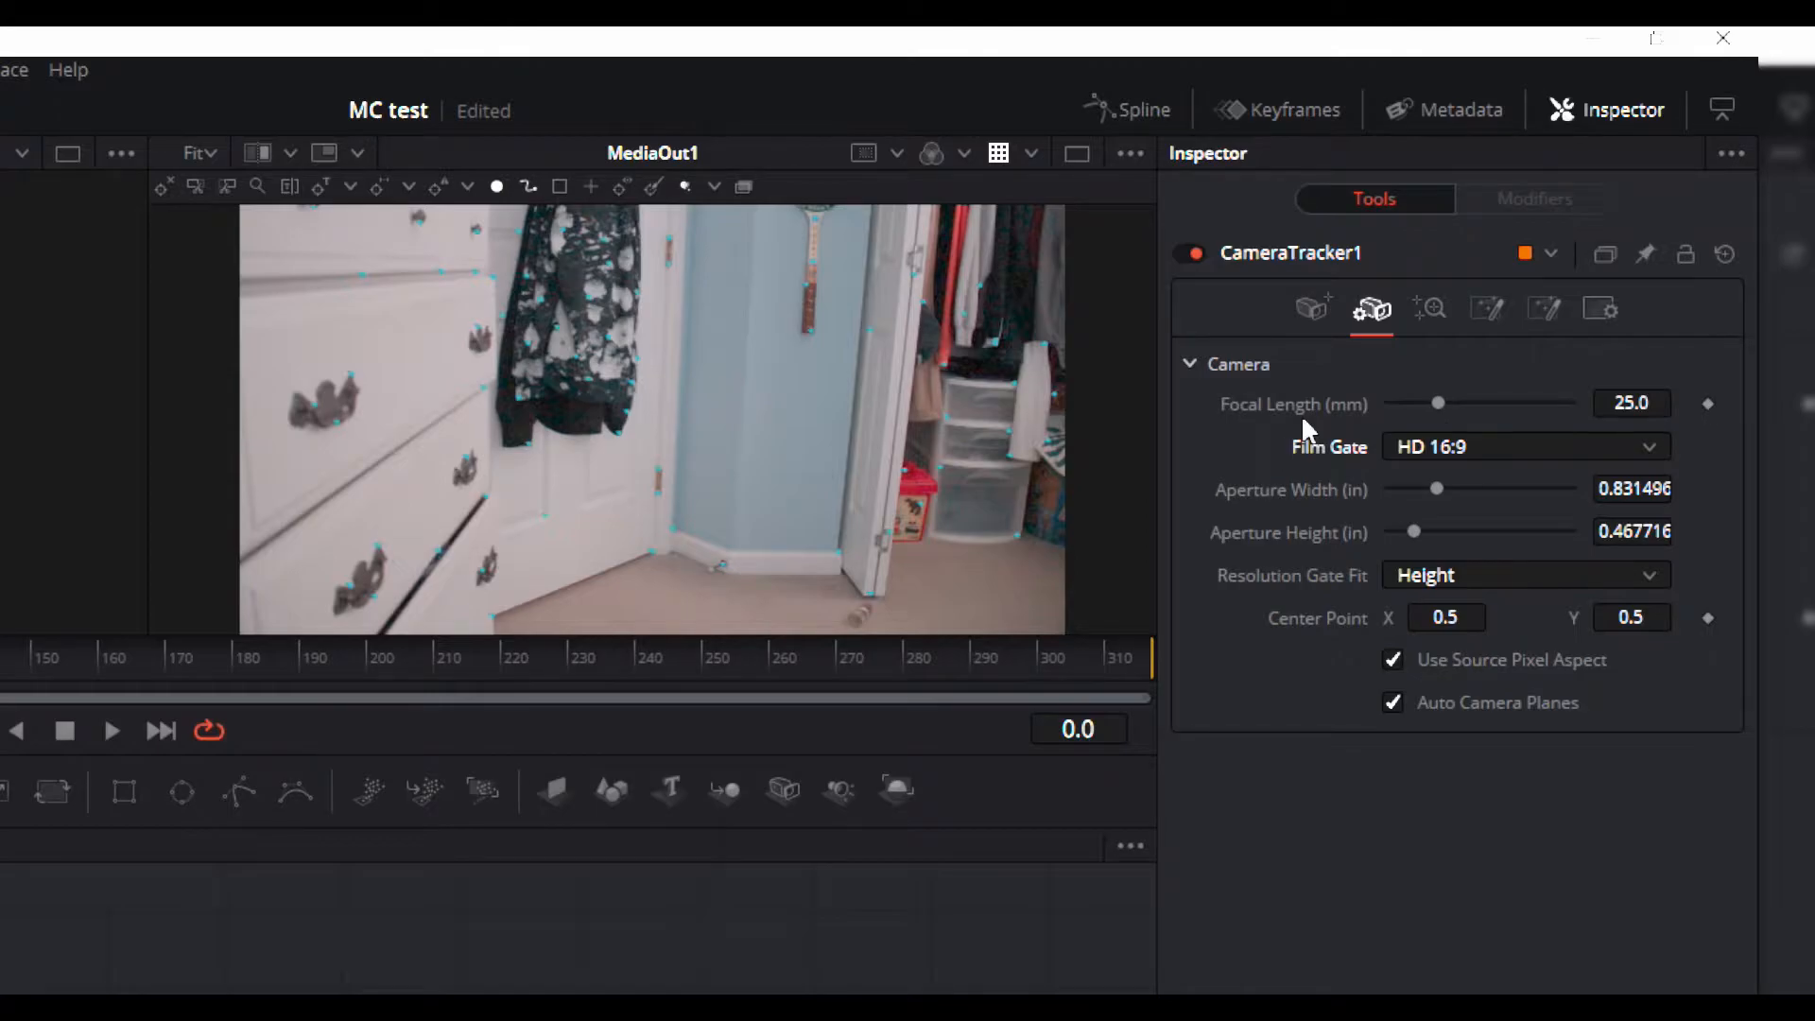
Solve the camera motion, play the footage to frame 18, and select the tracks that satisfy the filters
{"action": "left_click", "coordinate": [1430, 308]}
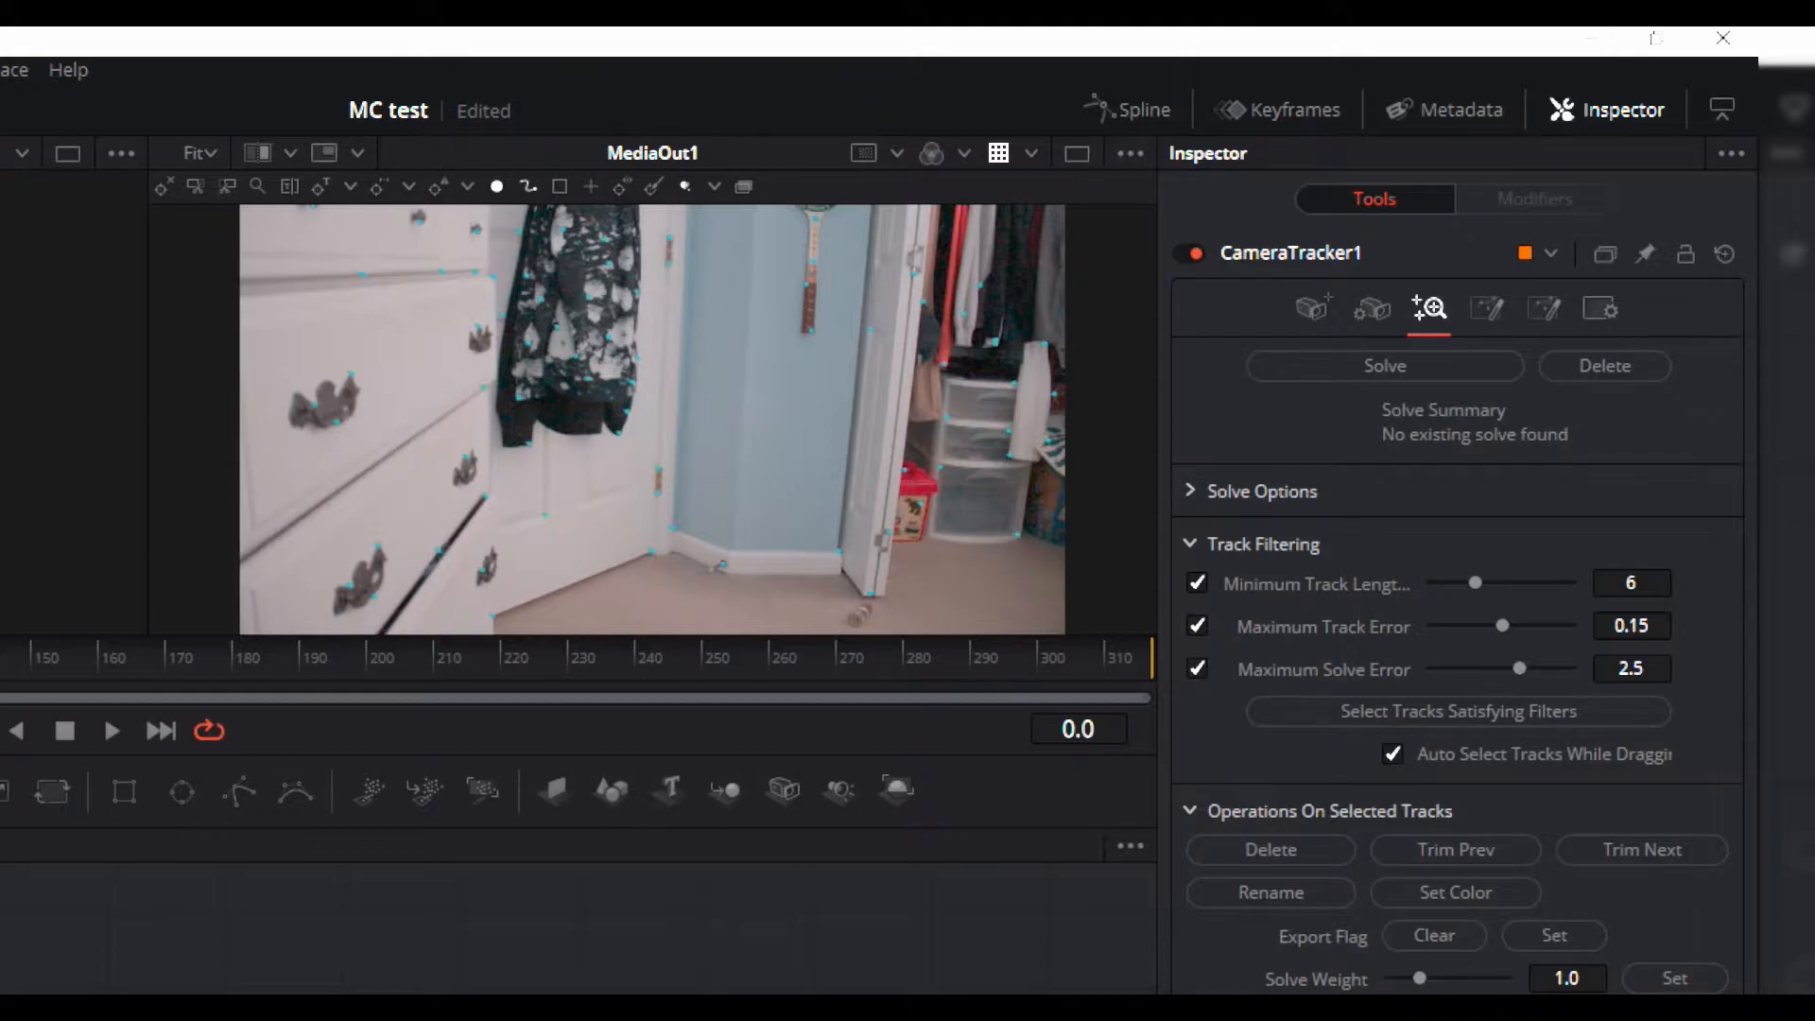
{"action": "left_click", "coordinate": [1453, 364]}
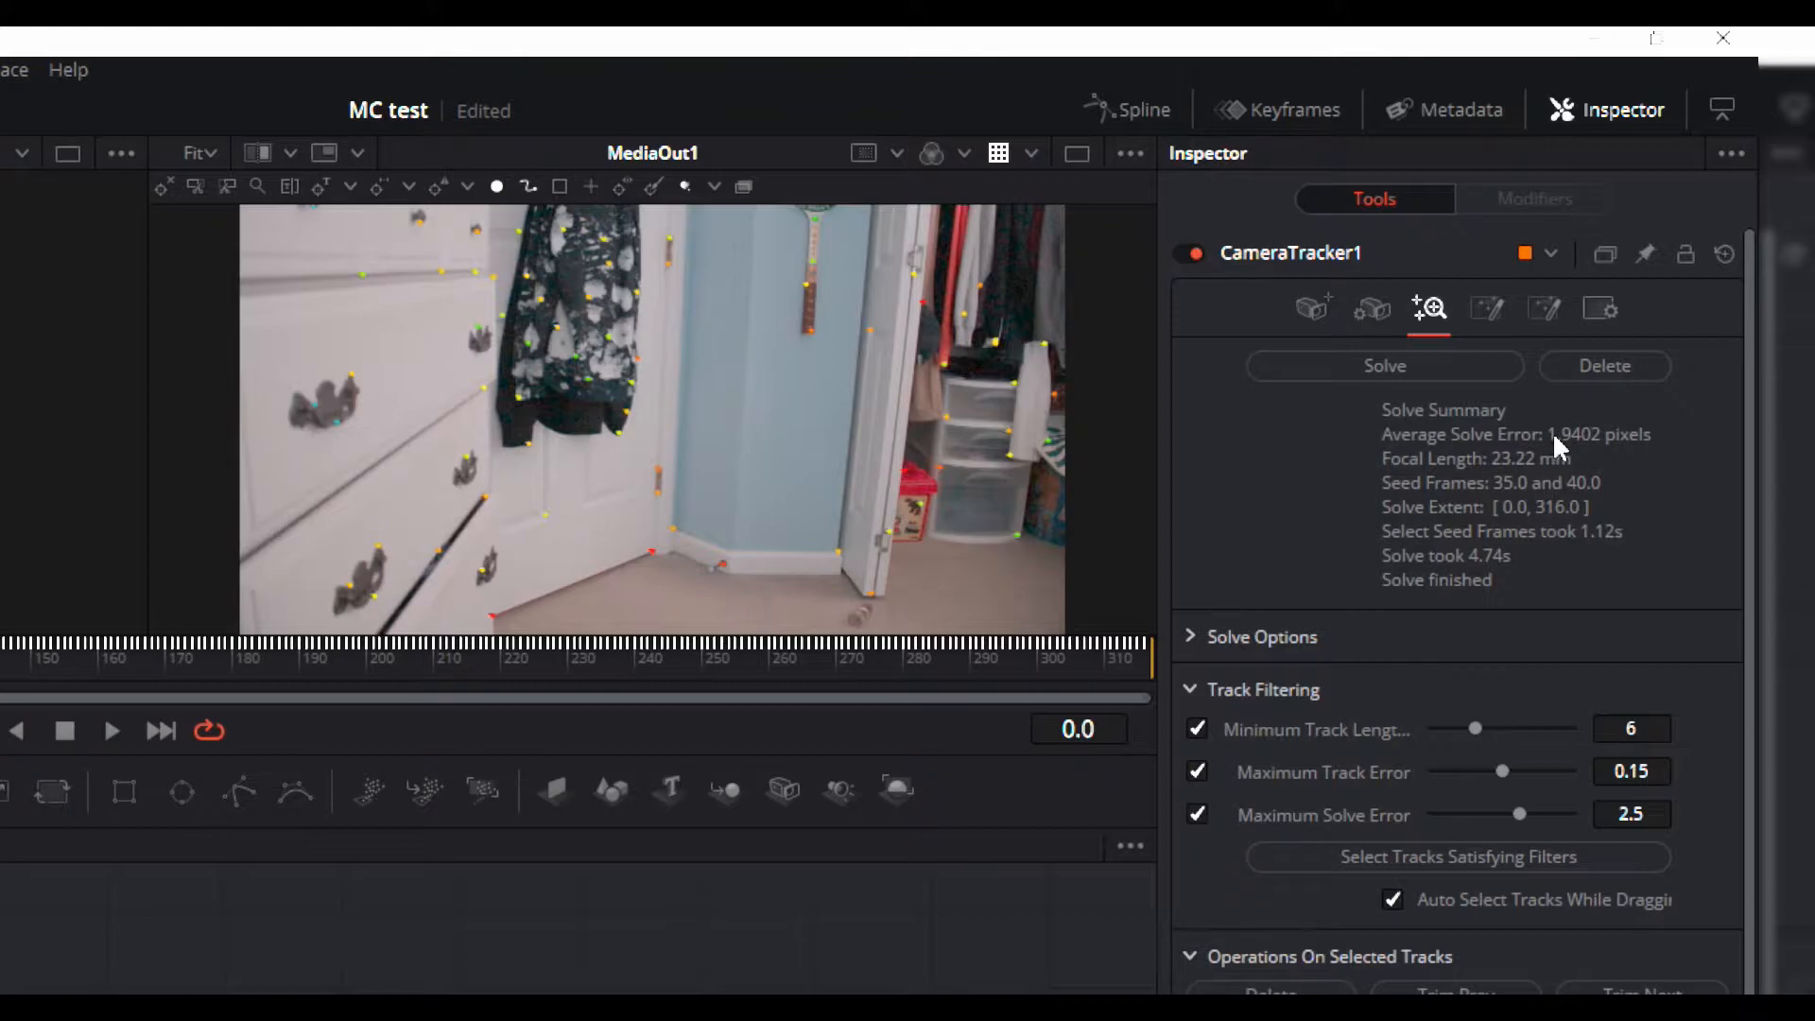
{"action": "left_click", "coordinate": [112, 731]}
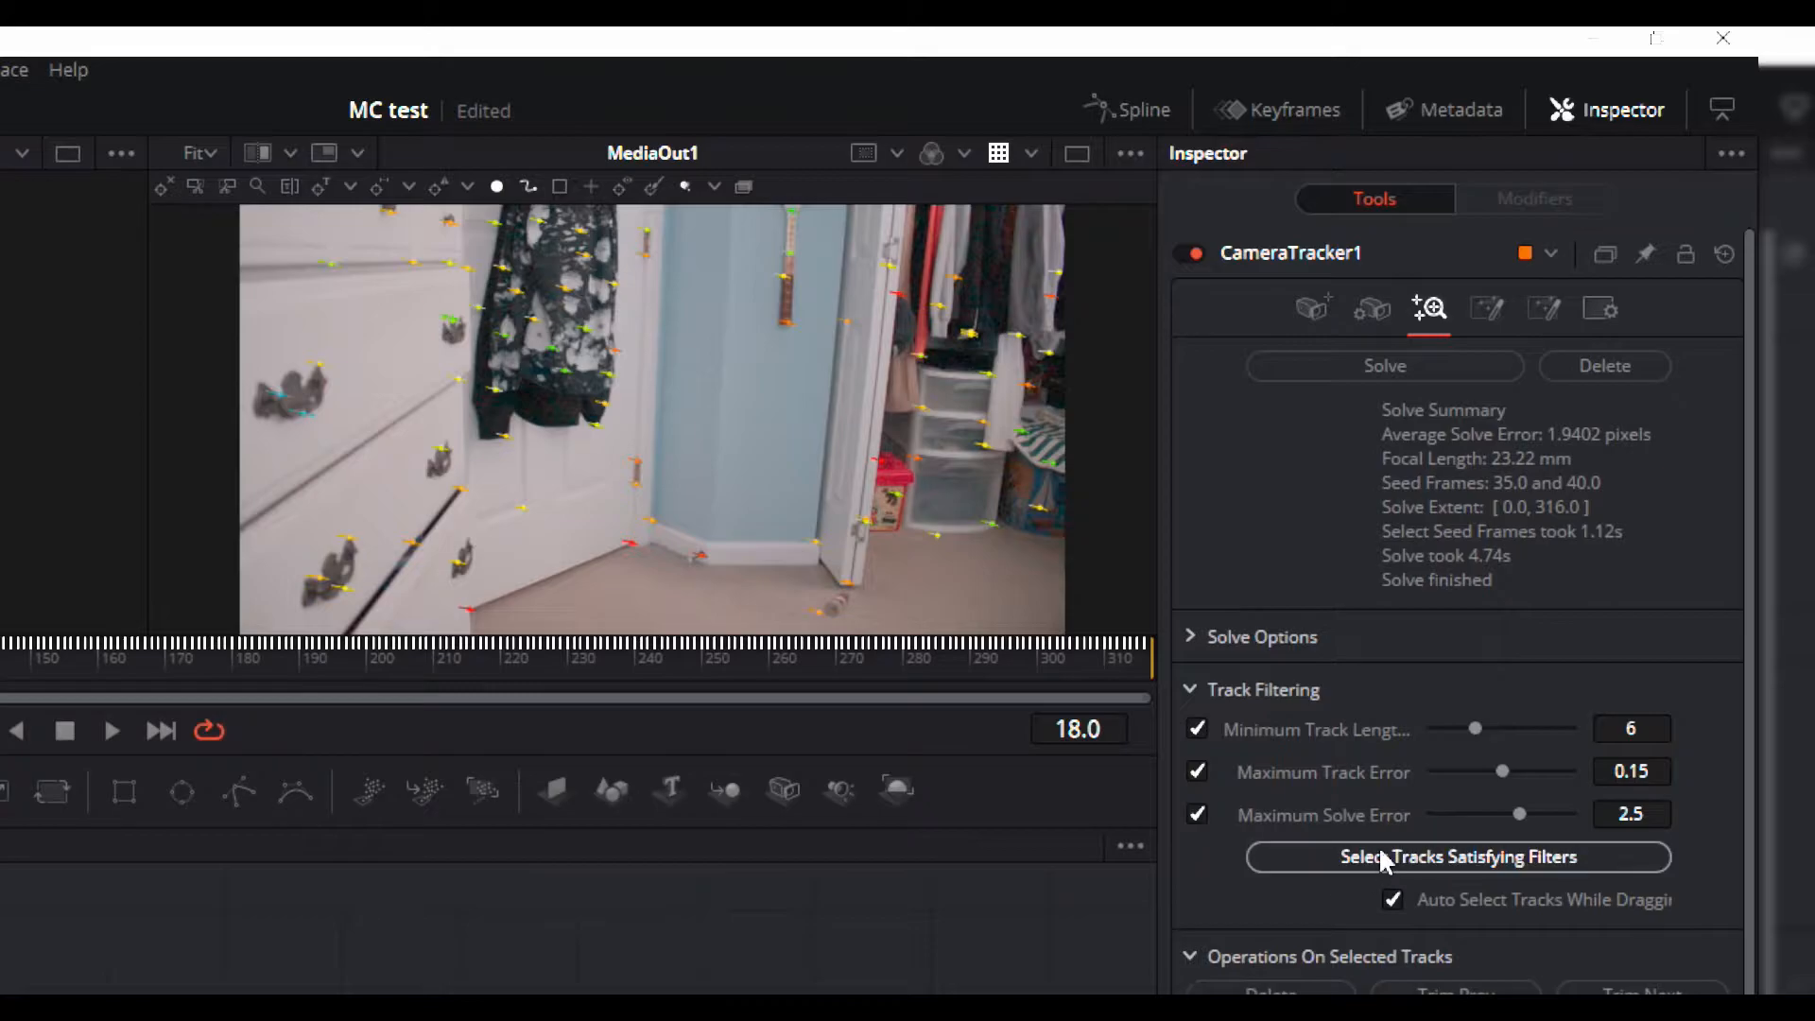
{"action": "left_click", "coordinate": [1492, 855]}
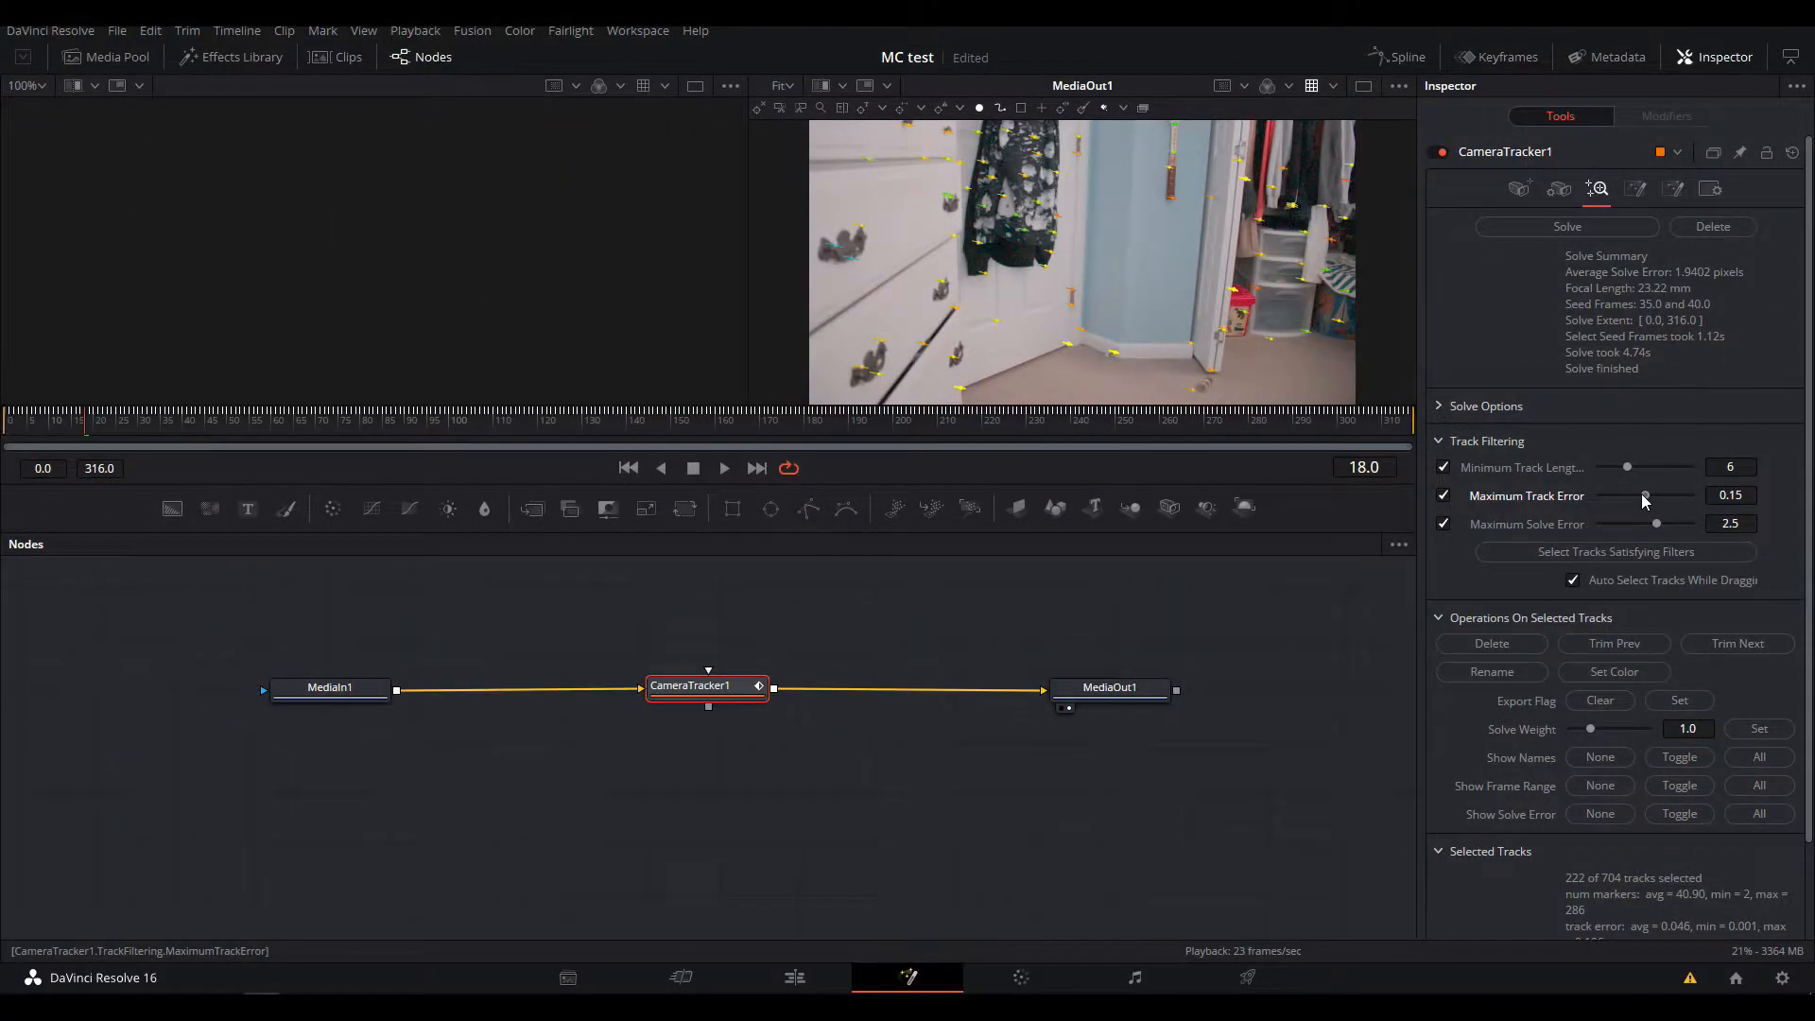
Try different maximum track error, maximum solve error and minimum track length filters, then restore them to 0.15, 2.5 and 6
{"action": "left_click_drag", "start_coordinate": [1502, 772], "coordinate": [1486, 775]}
{"action": "left_click_drag", "start_coordinate": [1657, 526], "coordinate": [1654, 532]}
{"action": "scroll", "coordinate": [1503, 680], "scroll_direction": "down", "scroll_amount": 3}
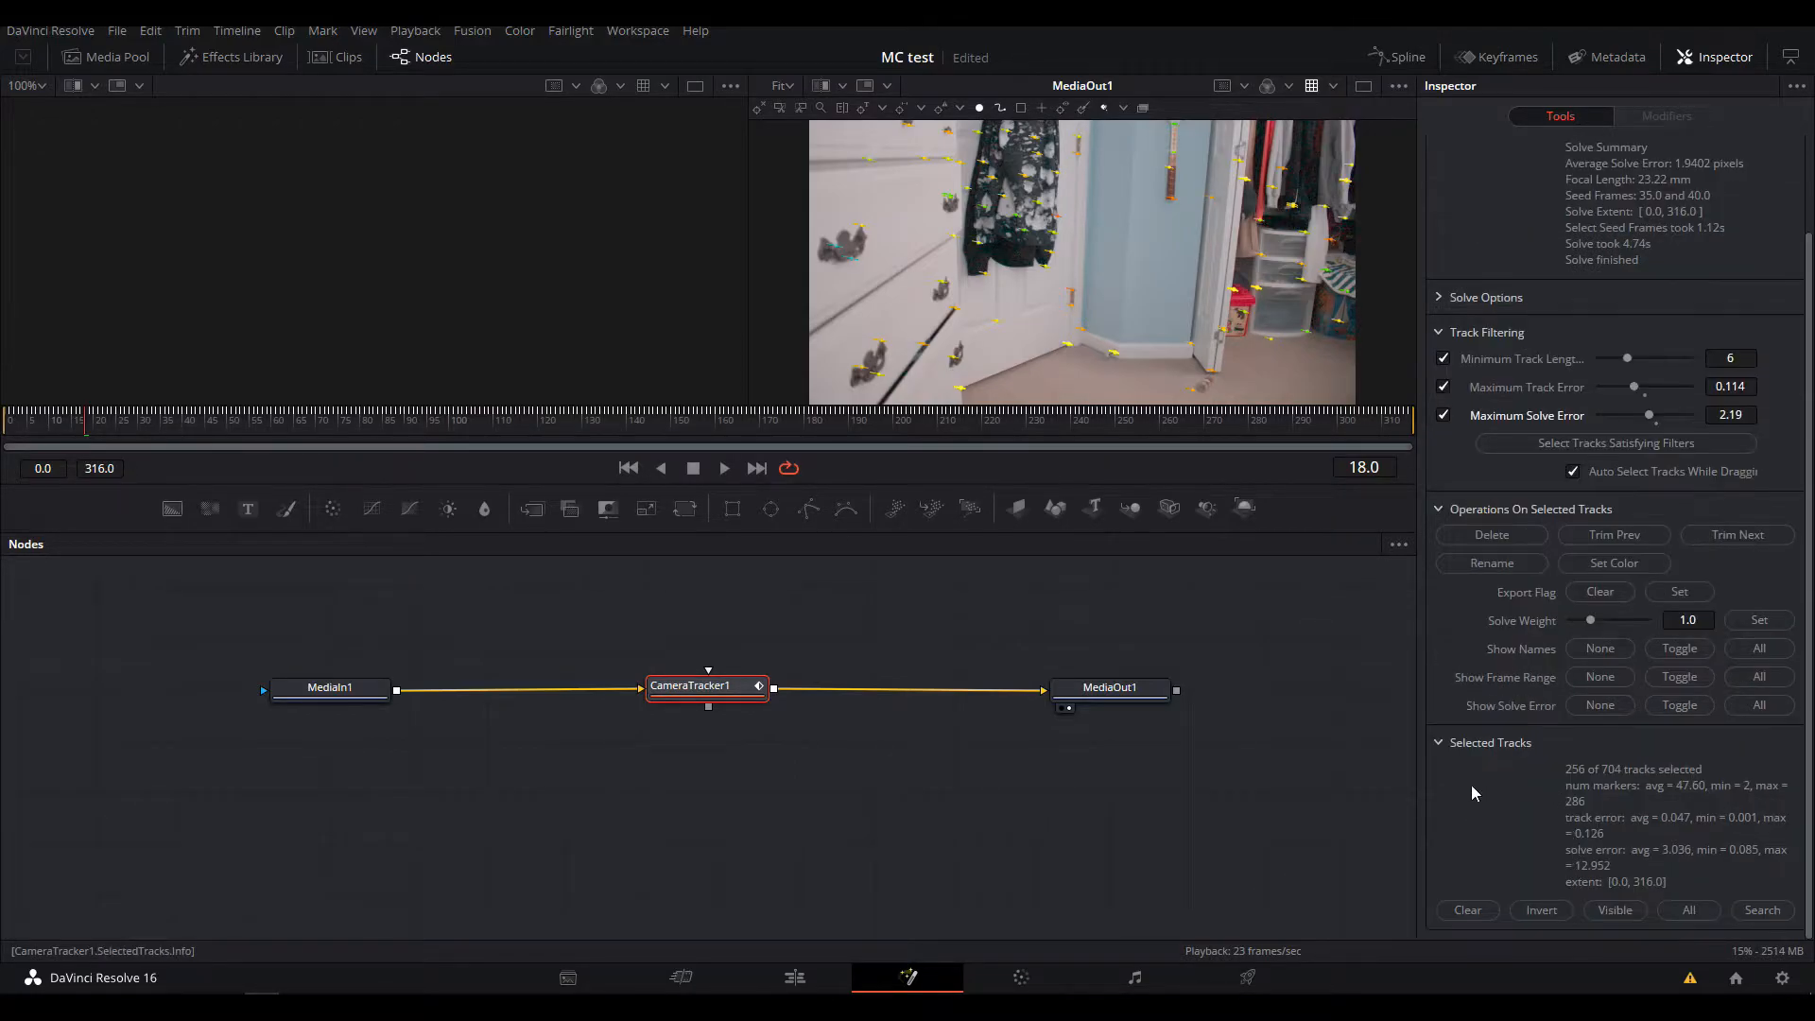
{"action": "left_click_drag", "start_coordinate": [1635, 388], "coordinate": [1650, 409]}
{"action": "left_click", "coordinate": [1645, 395]}
{"action": "left_click", "coordinate": [1656, 424]}
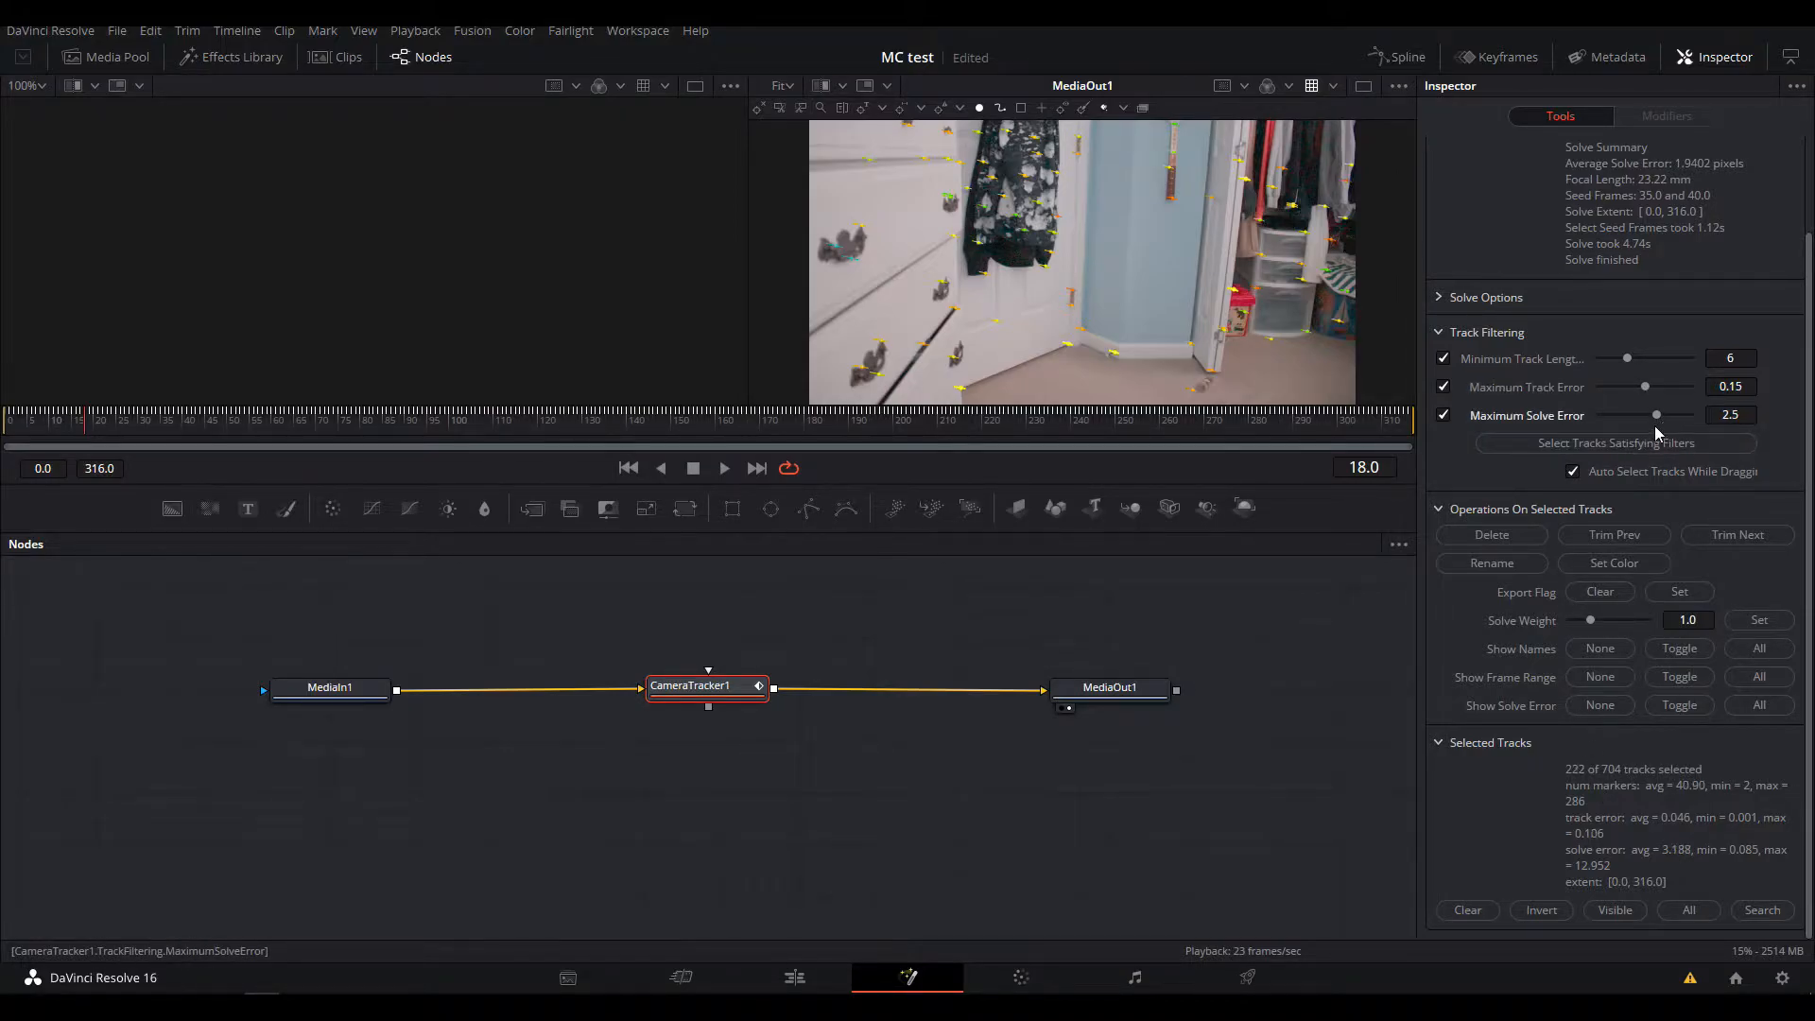
{"action": "left_click_drag", "start_coordinate": [1628, 359], "coordinate": [1654, 360]}
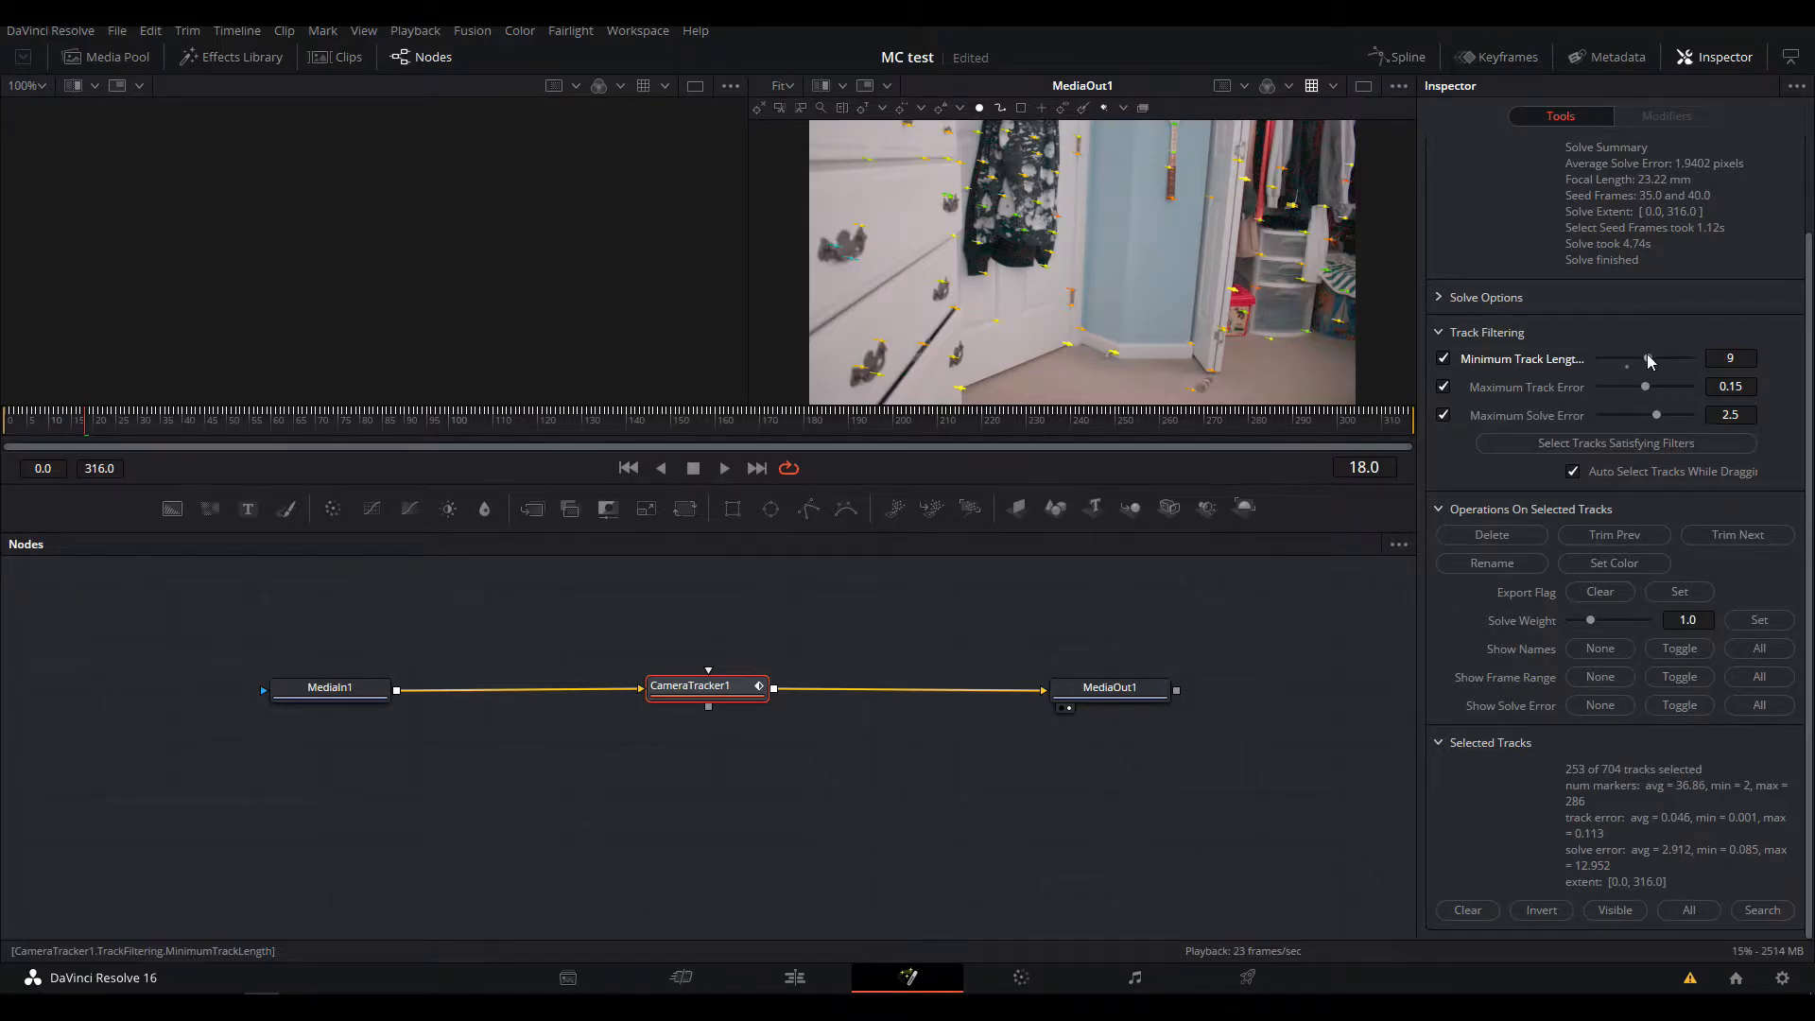
{"action": "scroll", "coordinate": [1630, 406], "scroll_direction": "up", "scroll_amount": 3}
{"action": "left_click", "coordinate": [1627, 475]}
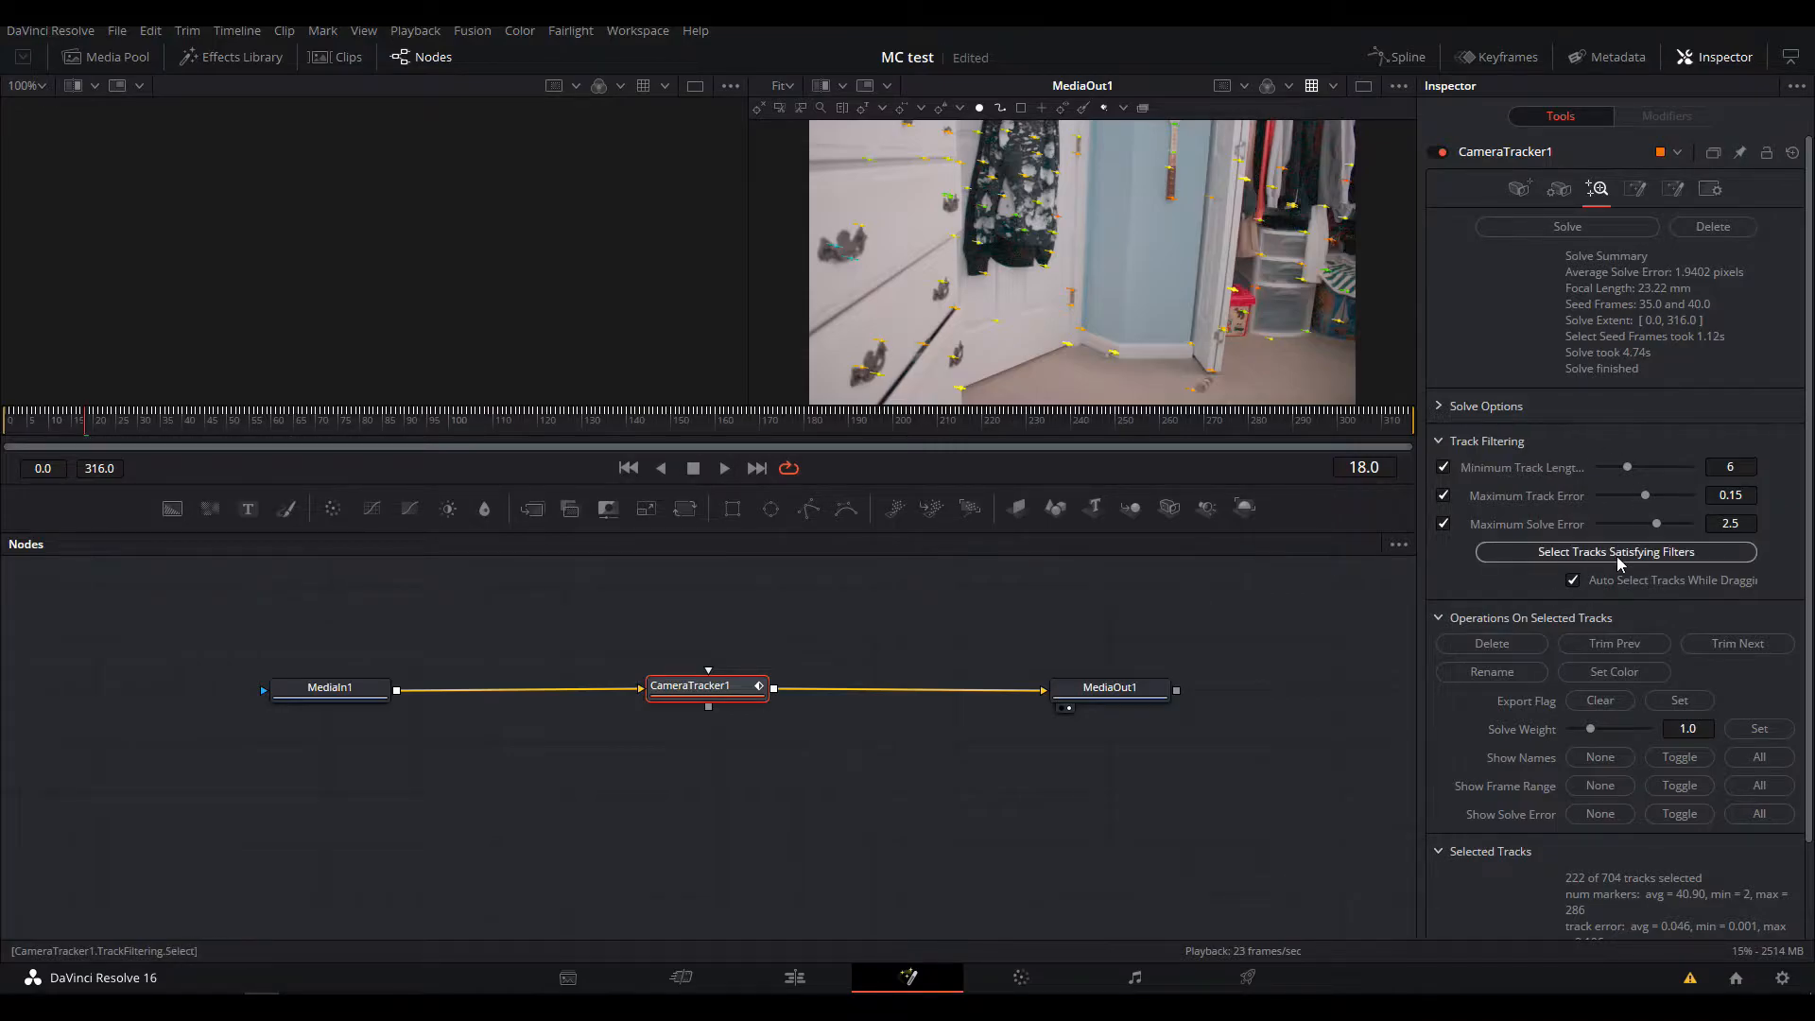
Set the selected tracks' solve weight to 0.0 and solve the camera motion again
{"action": "left_click_drag", "start_coordinate": [1591, 734], "coordinate": [1555, 735]}
{"action": "left_click", "coordinate": [1748, 732]}
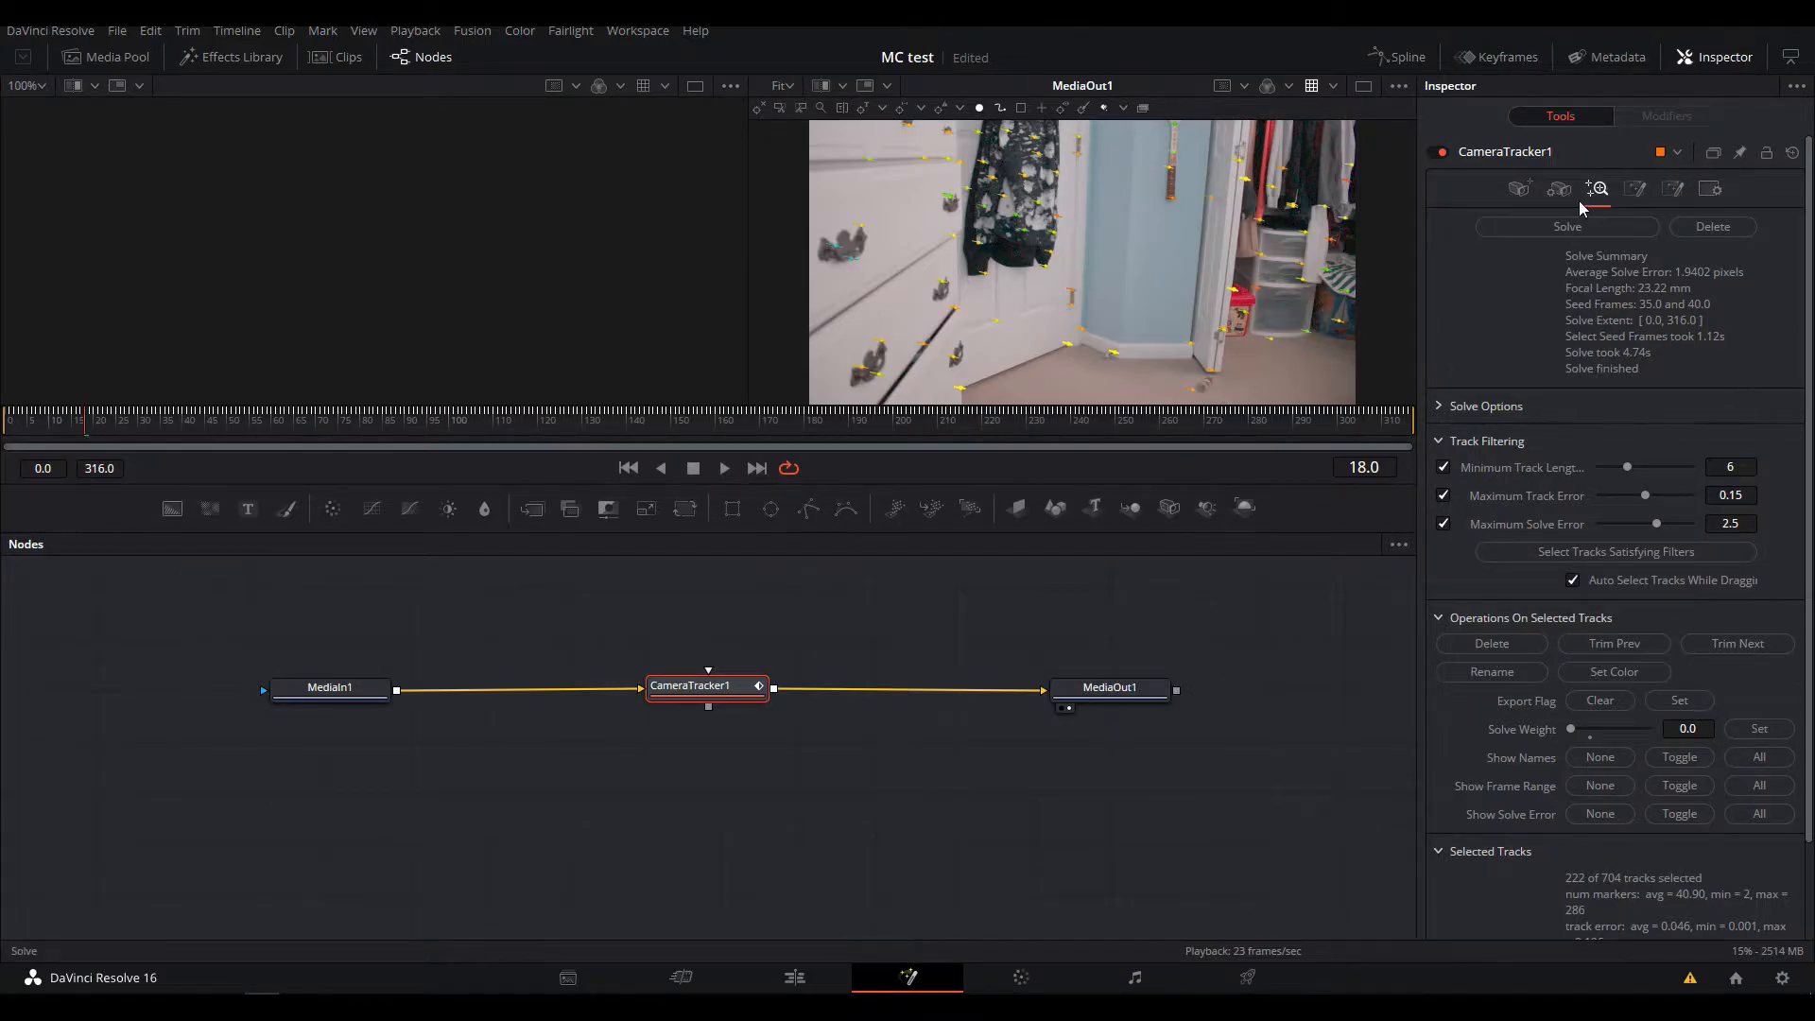
{"action": "left_click", "coordinate": [1586, 230]}
Tighten the track filters to minimum length 7, maximum track error 0.13 and maximum solve error 1.69, and solve again
{"action": "left_click_drag", "start_coordinate": [1661, 529], "coordinate": [1633, 470]}
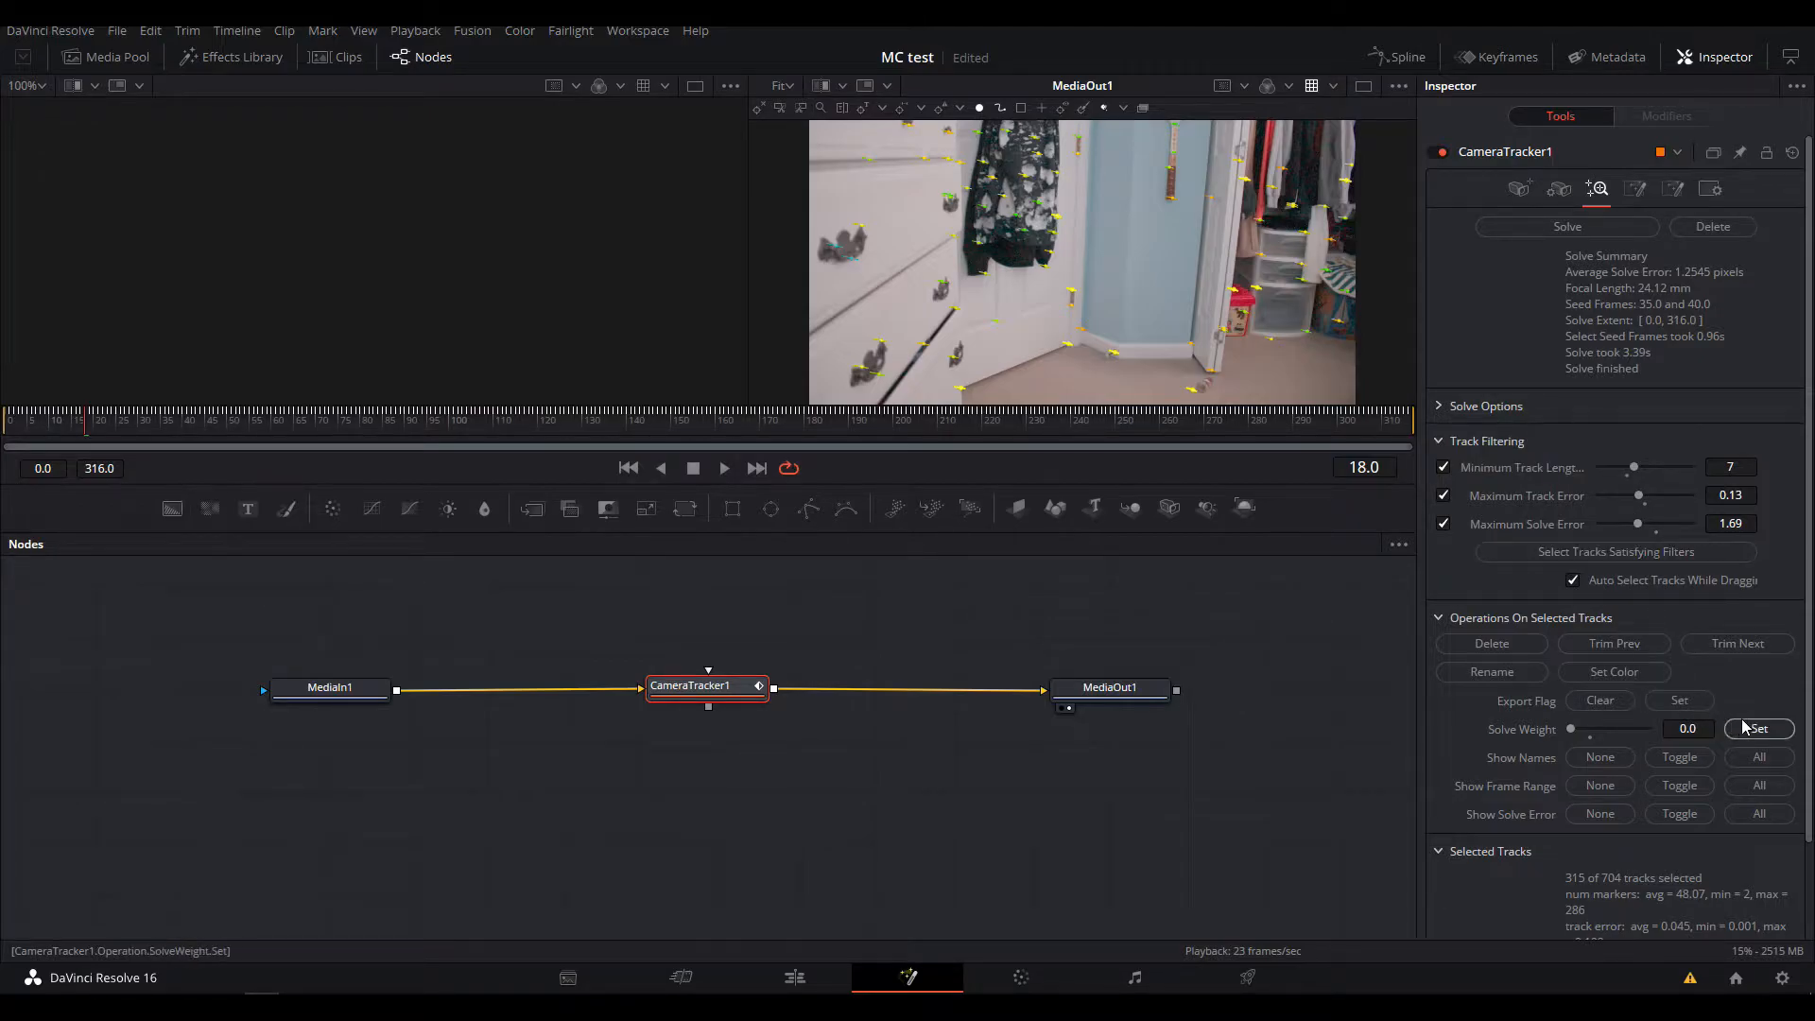
{"action": "left_click", "coordinate": [1571, 229]}
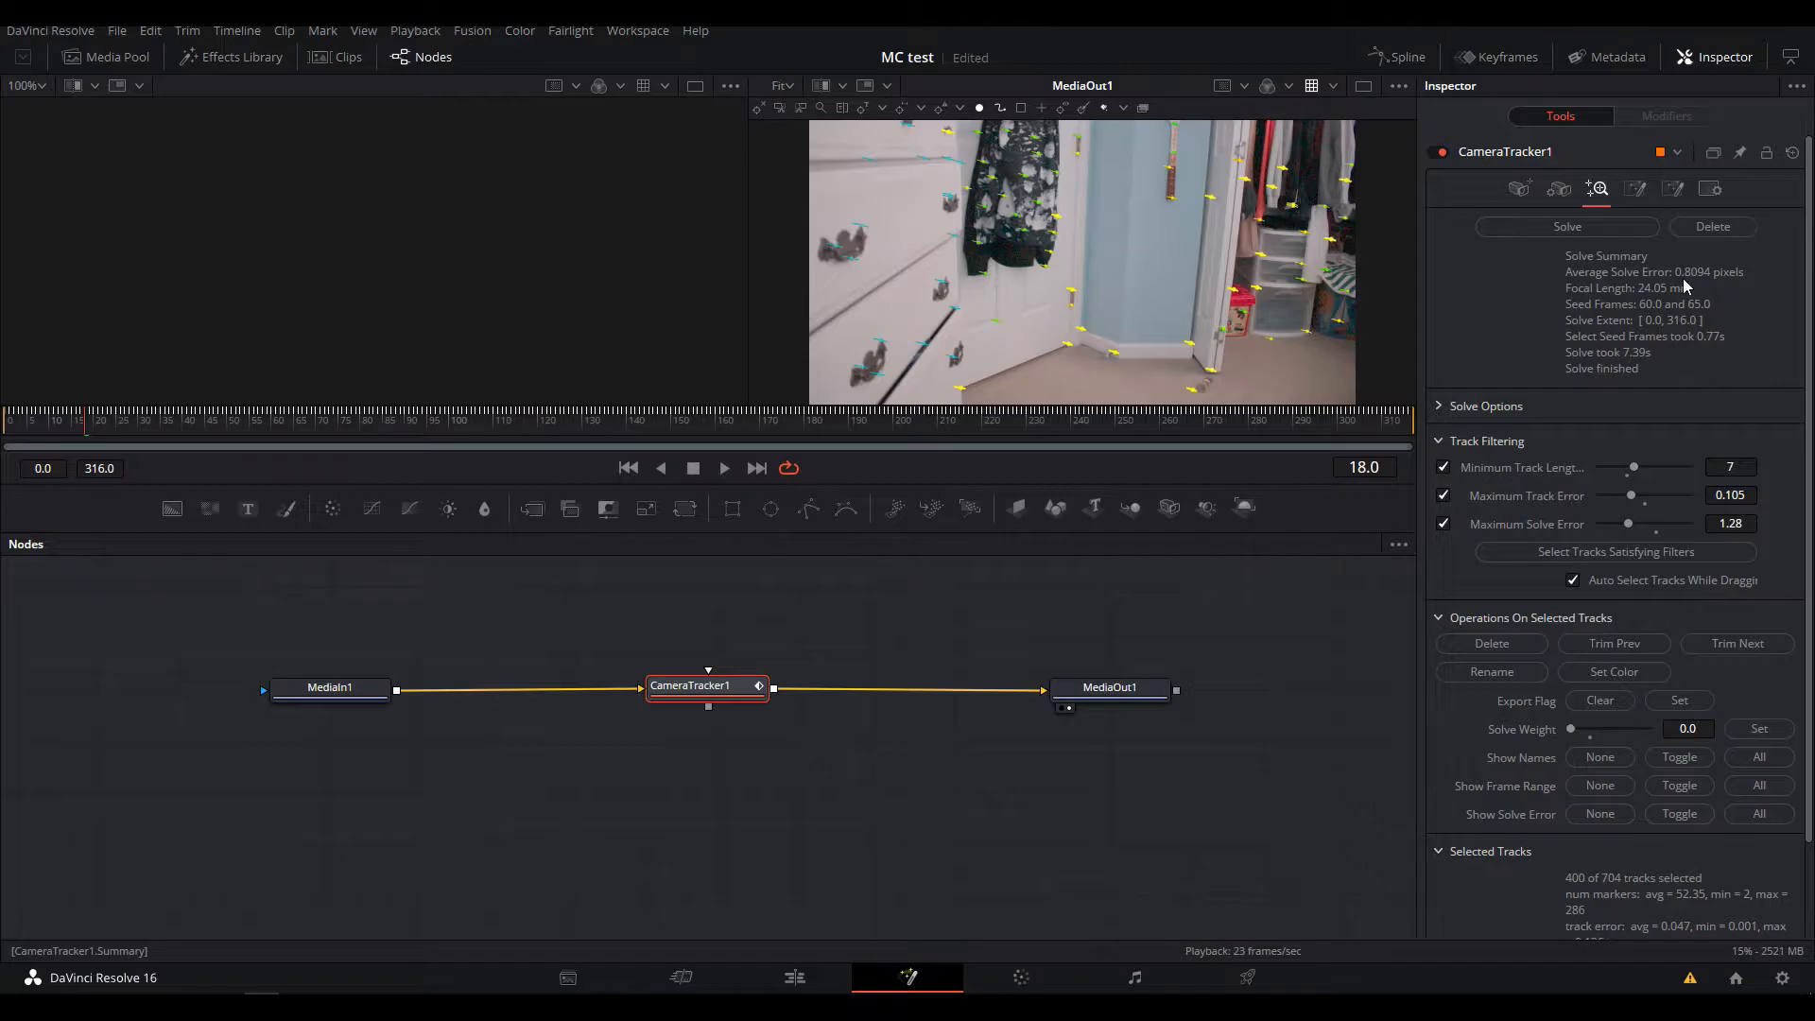
{"action": "left_click", "coordinate": [1637, 191]}
{"action": "left_click", "coordinate": [1597, 189]}
{"action": "scroll", "coordinate": [1491, 299], "scroll_direction": "down", "scroll_amount": 2}
{"action": "scroll", "coordinate": [1490, 299], "scroll_direction": "up", "scroll_amount": 2}
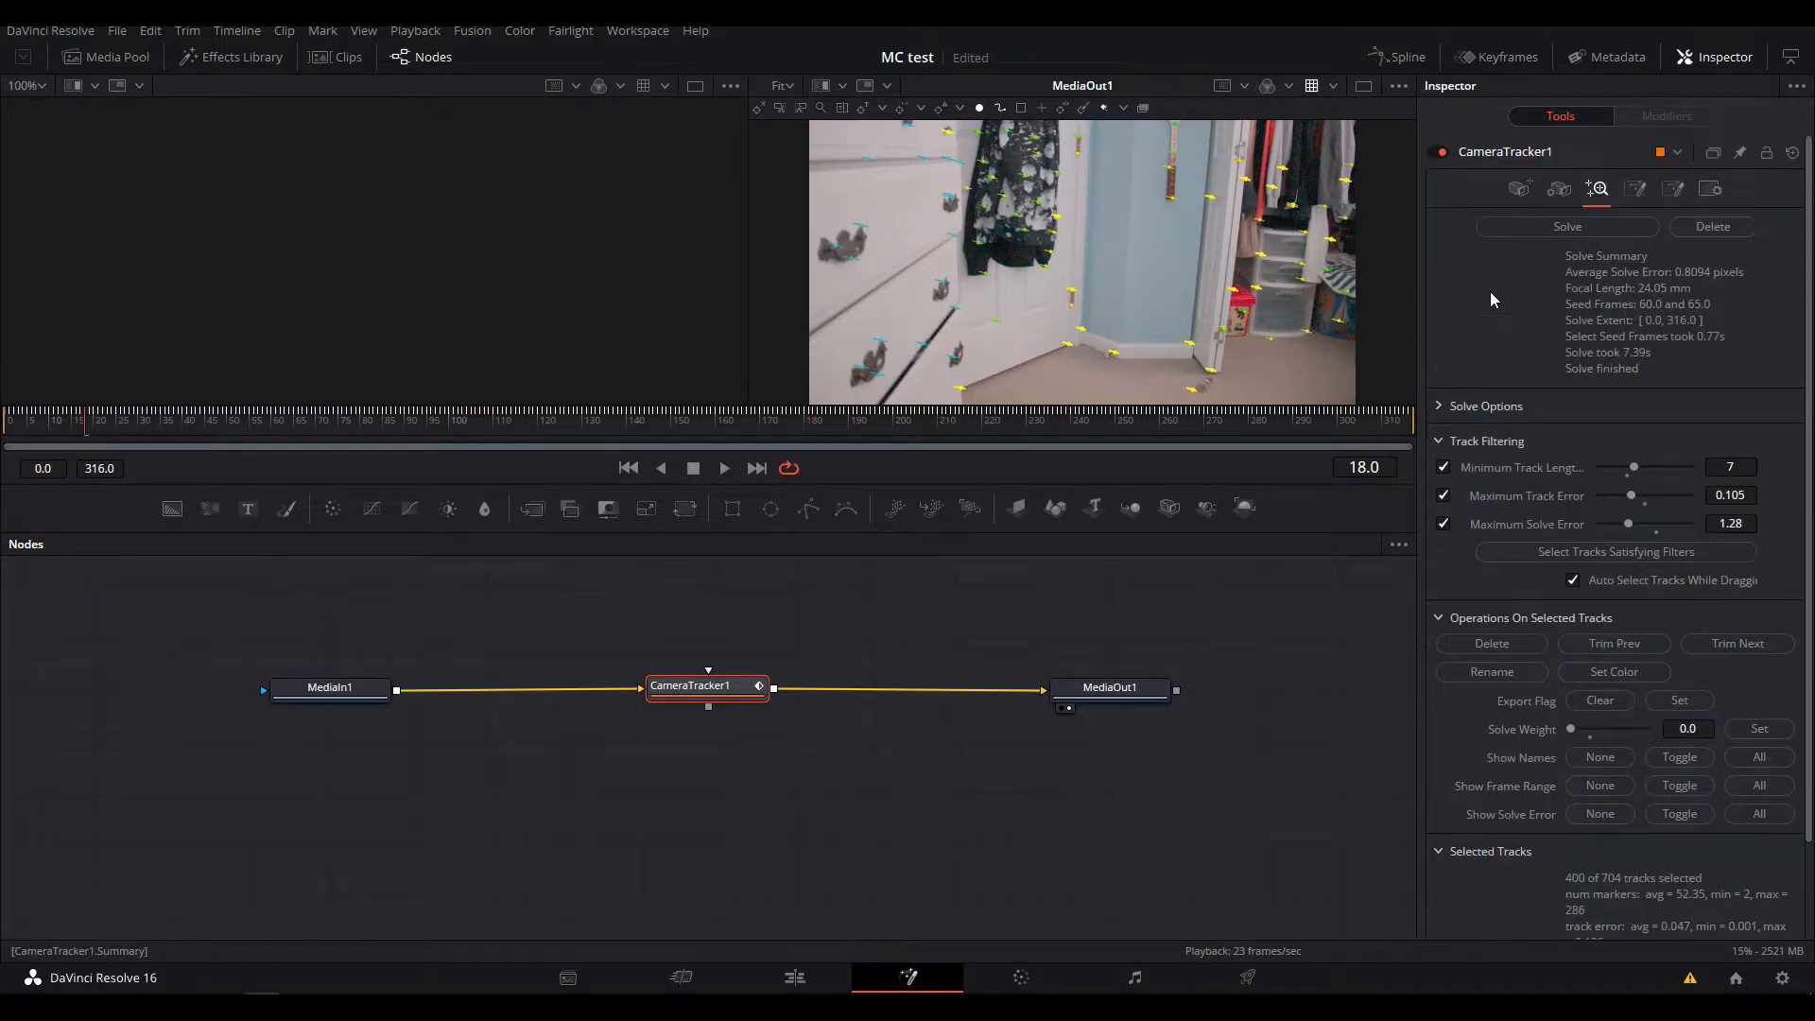
In the tracker's export settings, show the ground plane in view and set its offset from origin to -1.88
{"action": "left_click", "coordinate": [1635, 197]}
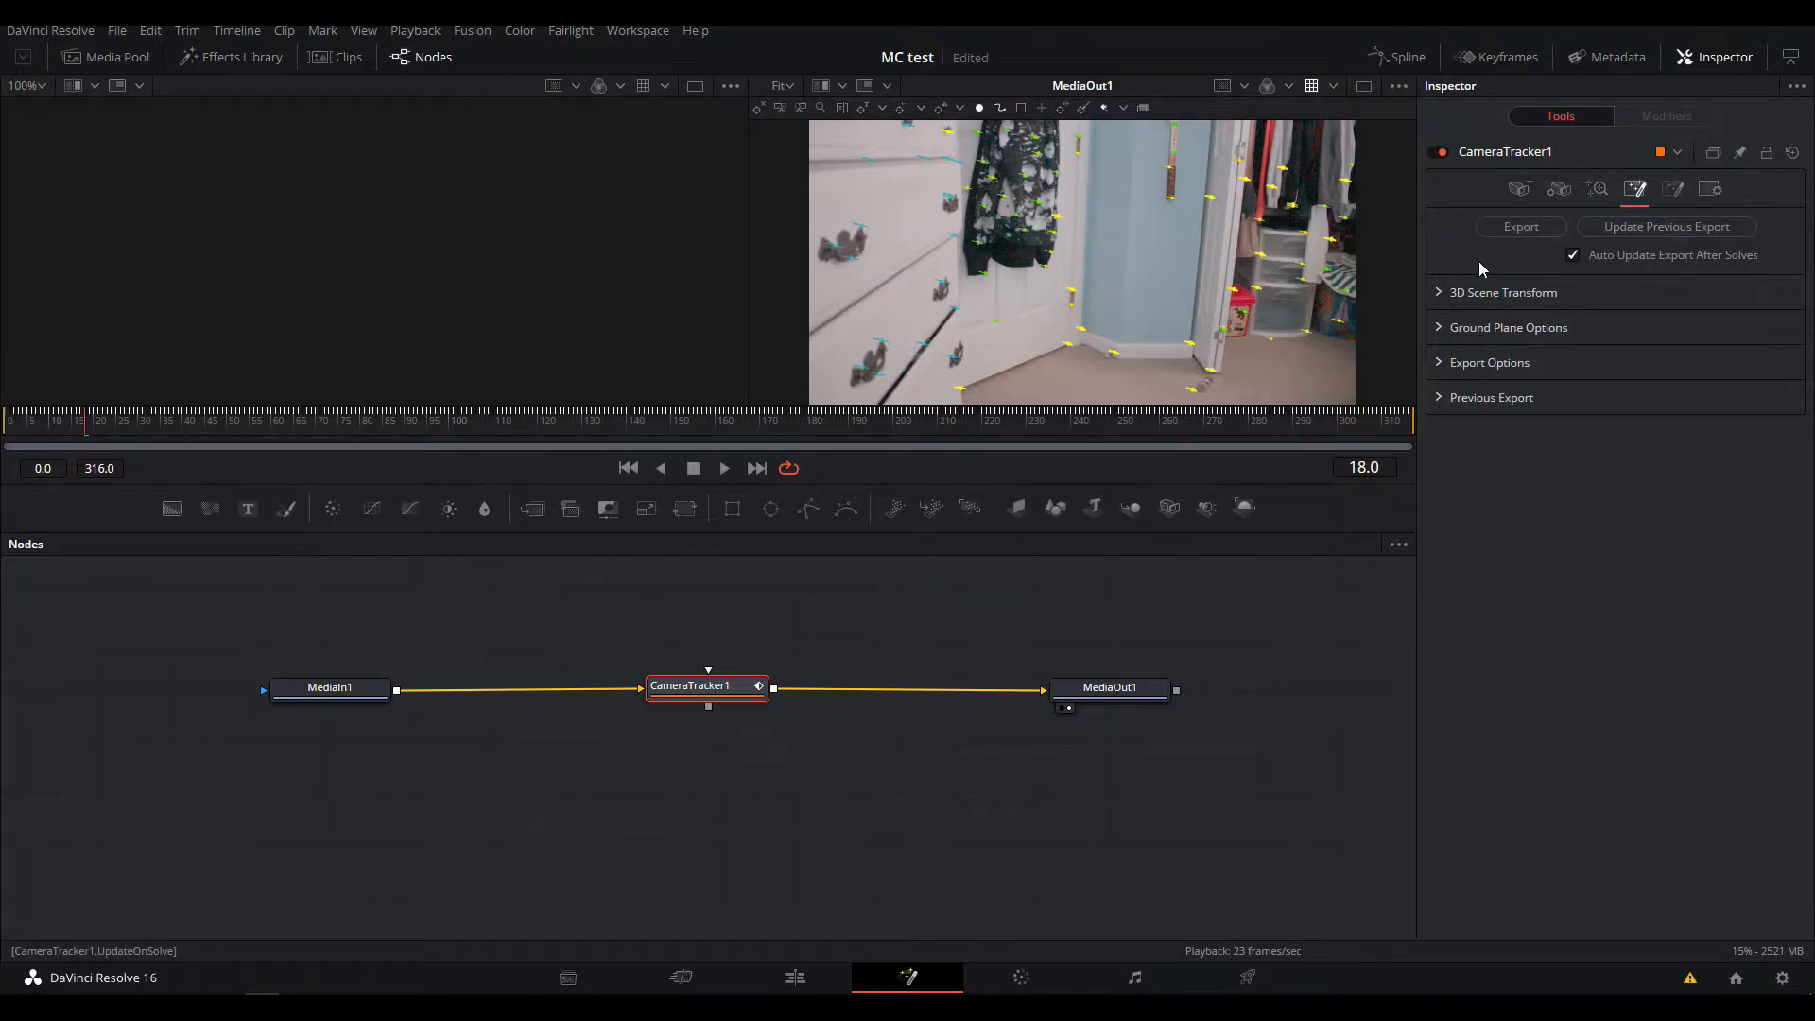
{"action": "left_click", "coordinate": [1443, 337]}
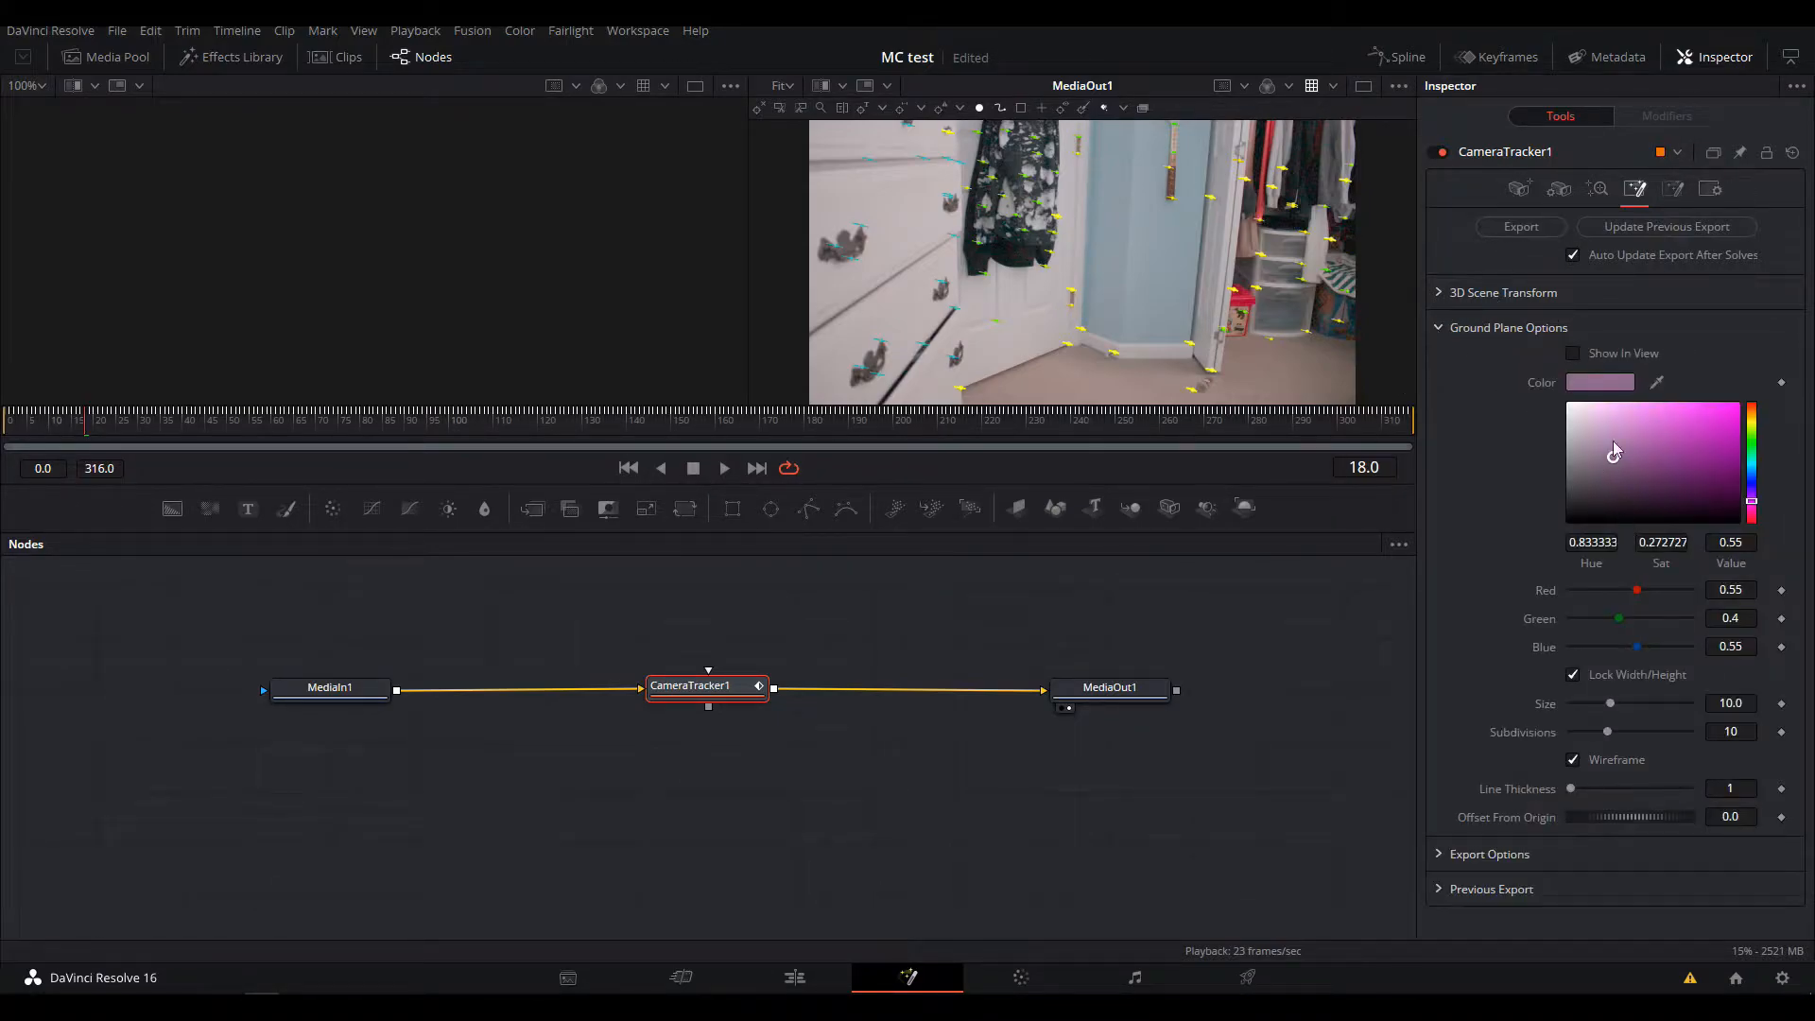
{"action": "left_click", "coordinate": [1601, 353]}
{"action": "left_click_drag", "start_coordinate": [1620, 816], "coordinate": [1605, 815]}
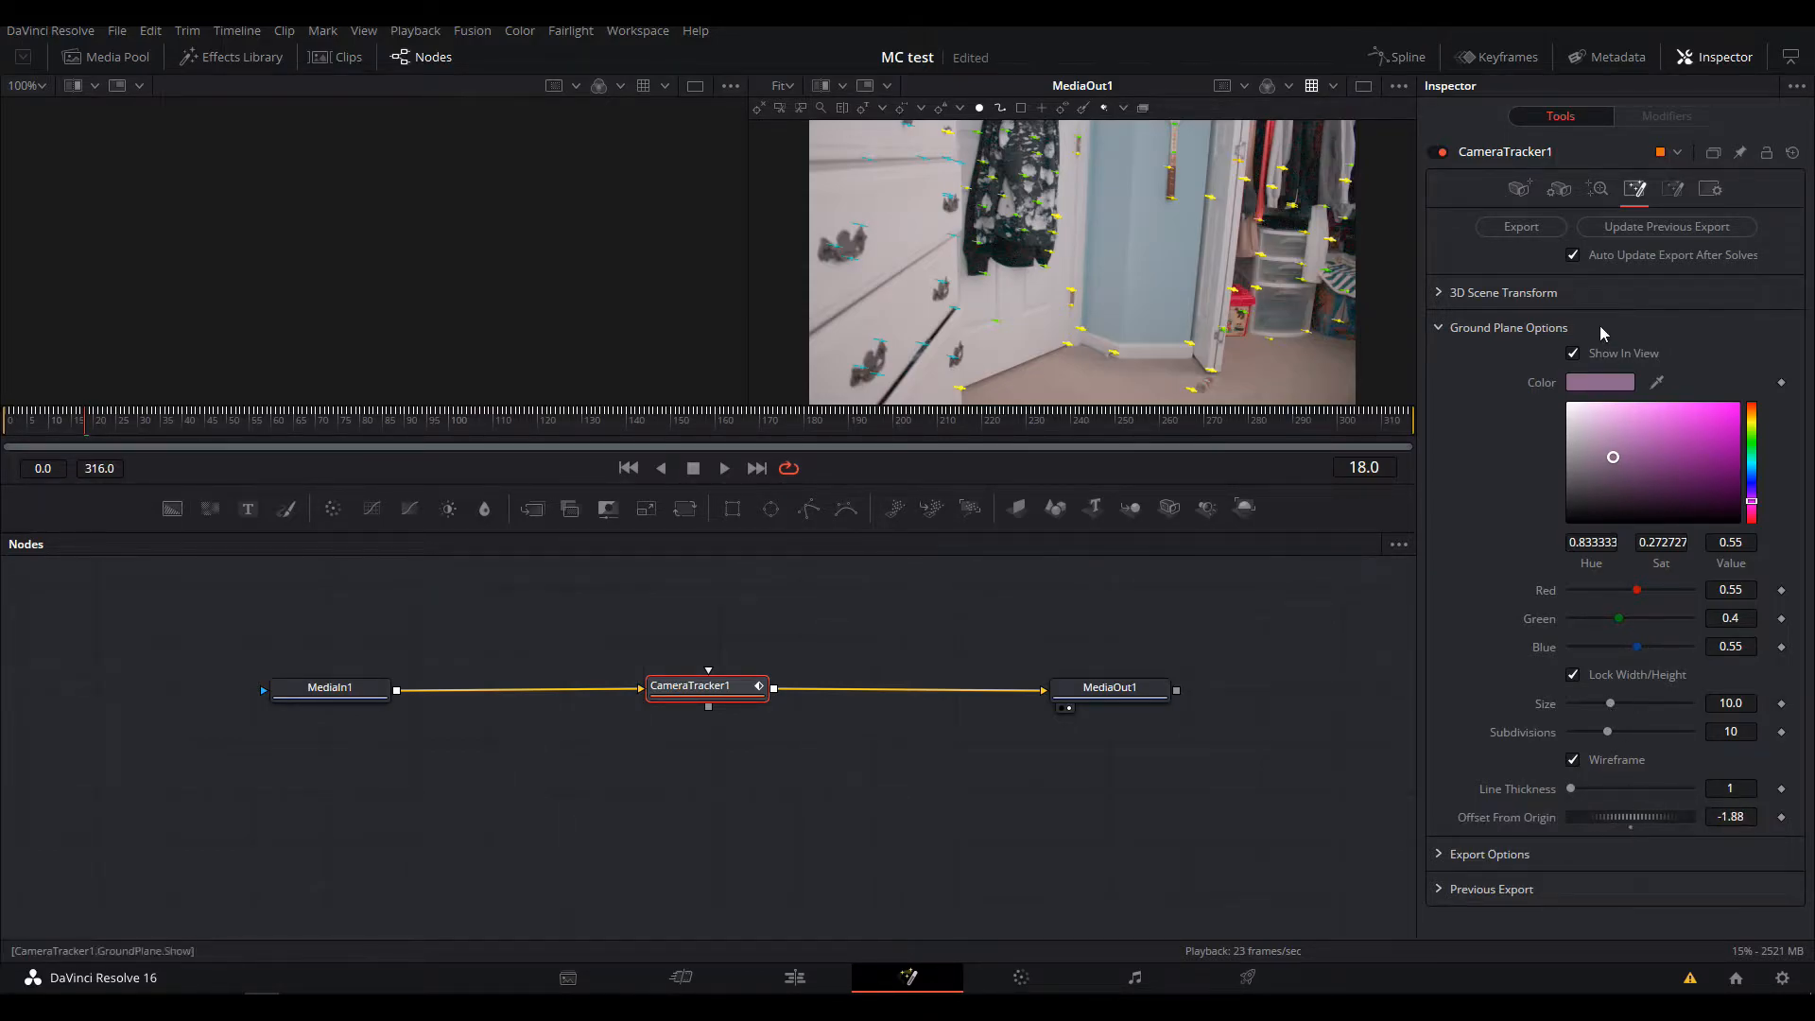
Expand the 3D scene transform settings and export the solved camera scene to nodes
{"action": "left_click", "coordinate": [1488, 294]}
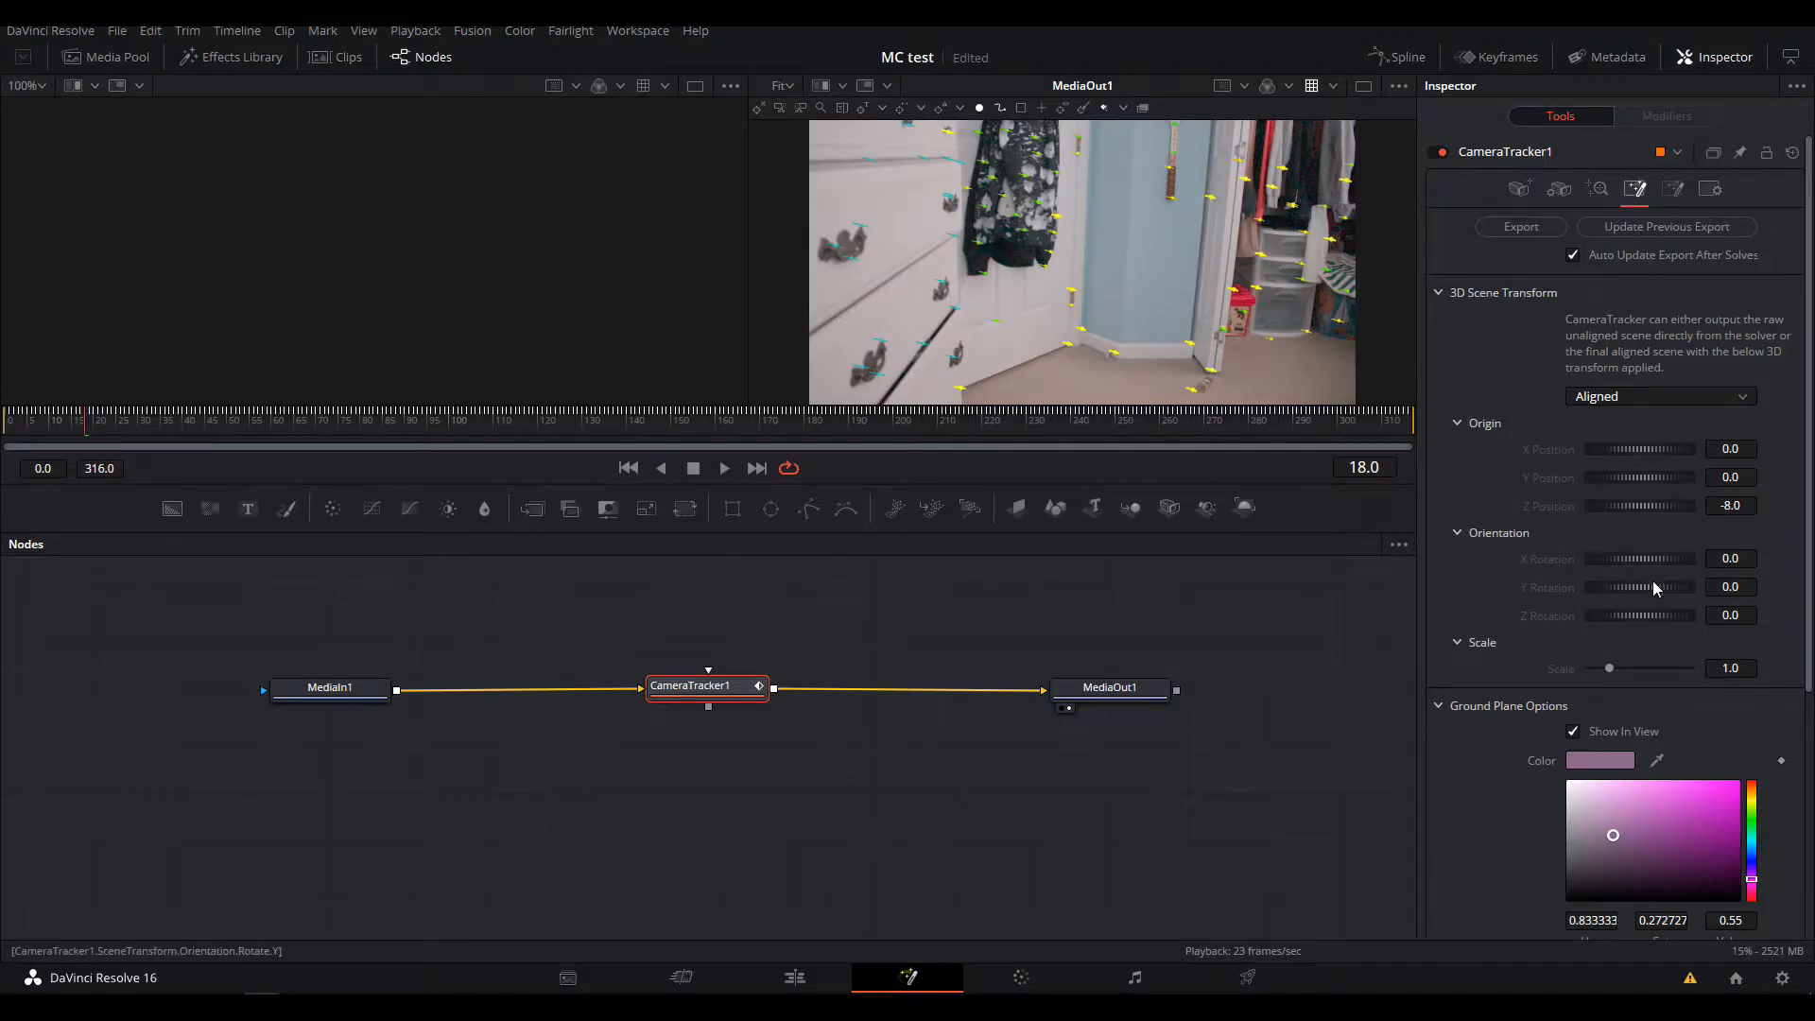
{"action": "left_click", "coordinate": [1522, 227]}
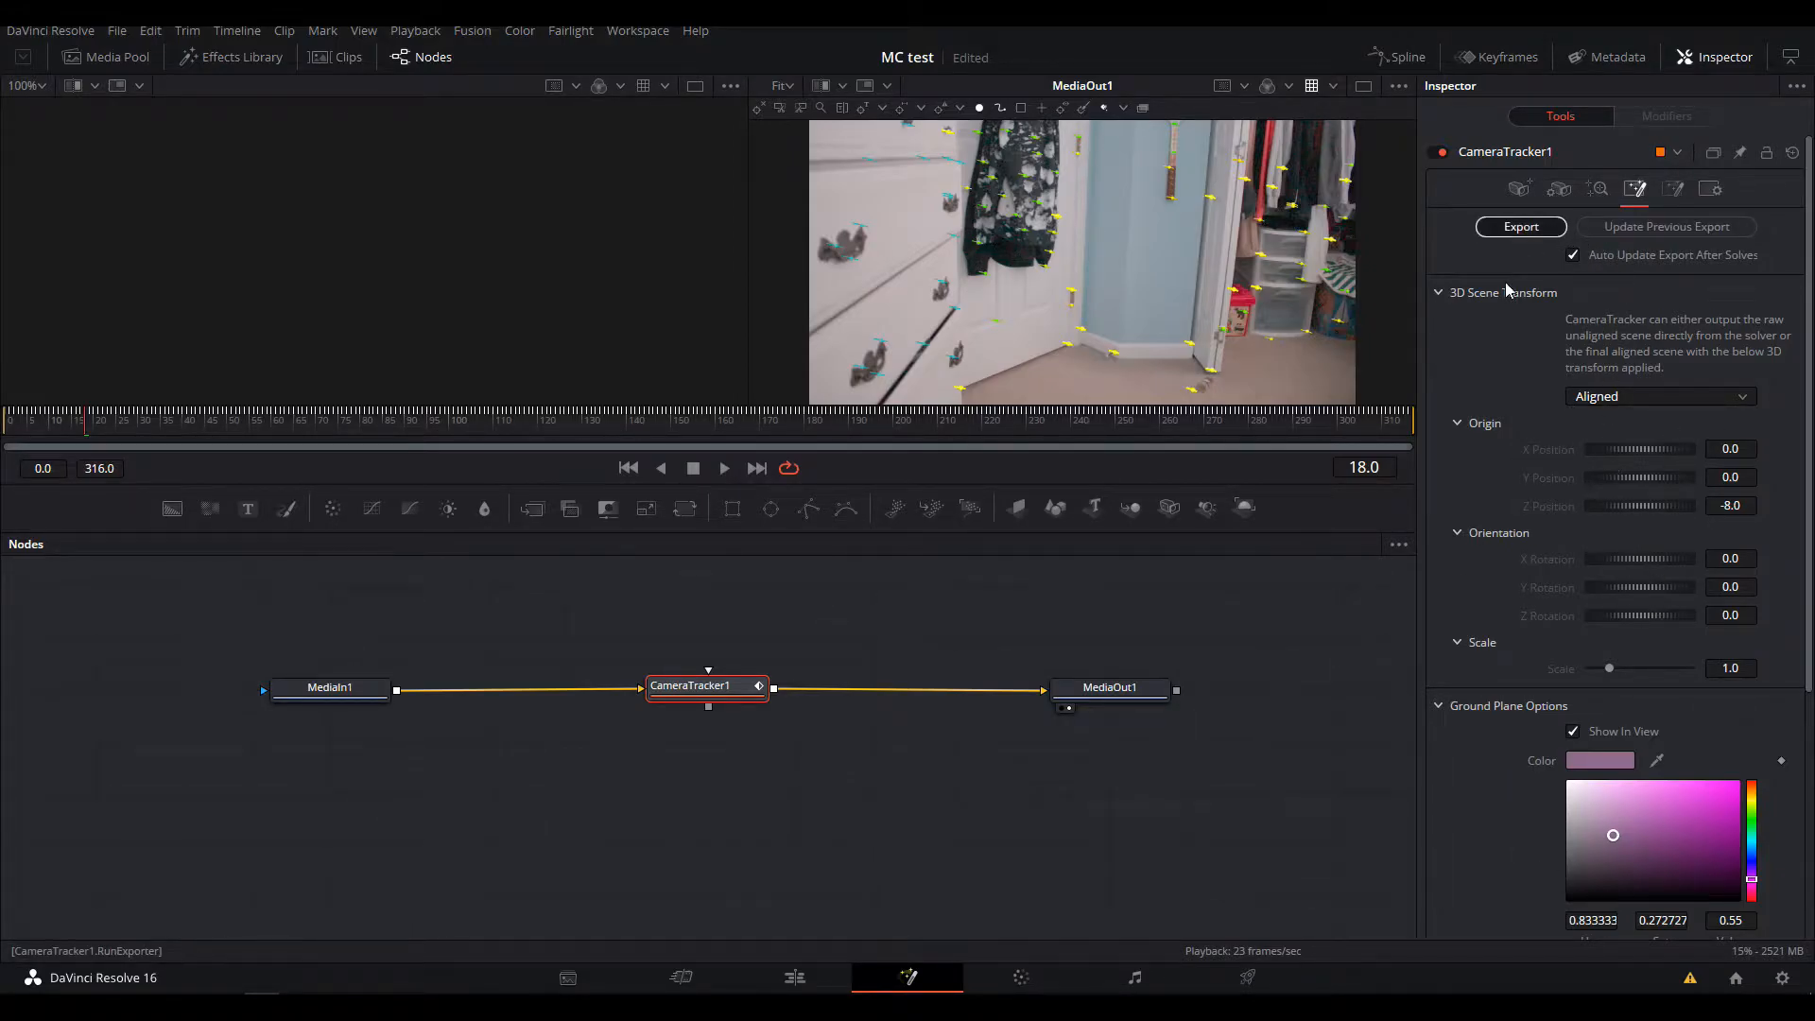
{"action": "left_click_drag", "start_coordinate": [501, 638], "coordinate": [774, 816]}
{"action": "left_click_drag", "start_coordinate": [1022, 859], "coordinate": [1078, 806]}
Display CameraTracker1_Renderer in the second viewer and Merge3D1 in the first, and enlarge both viewers
{"action": "left_click", "coordinate": [948, 780]}
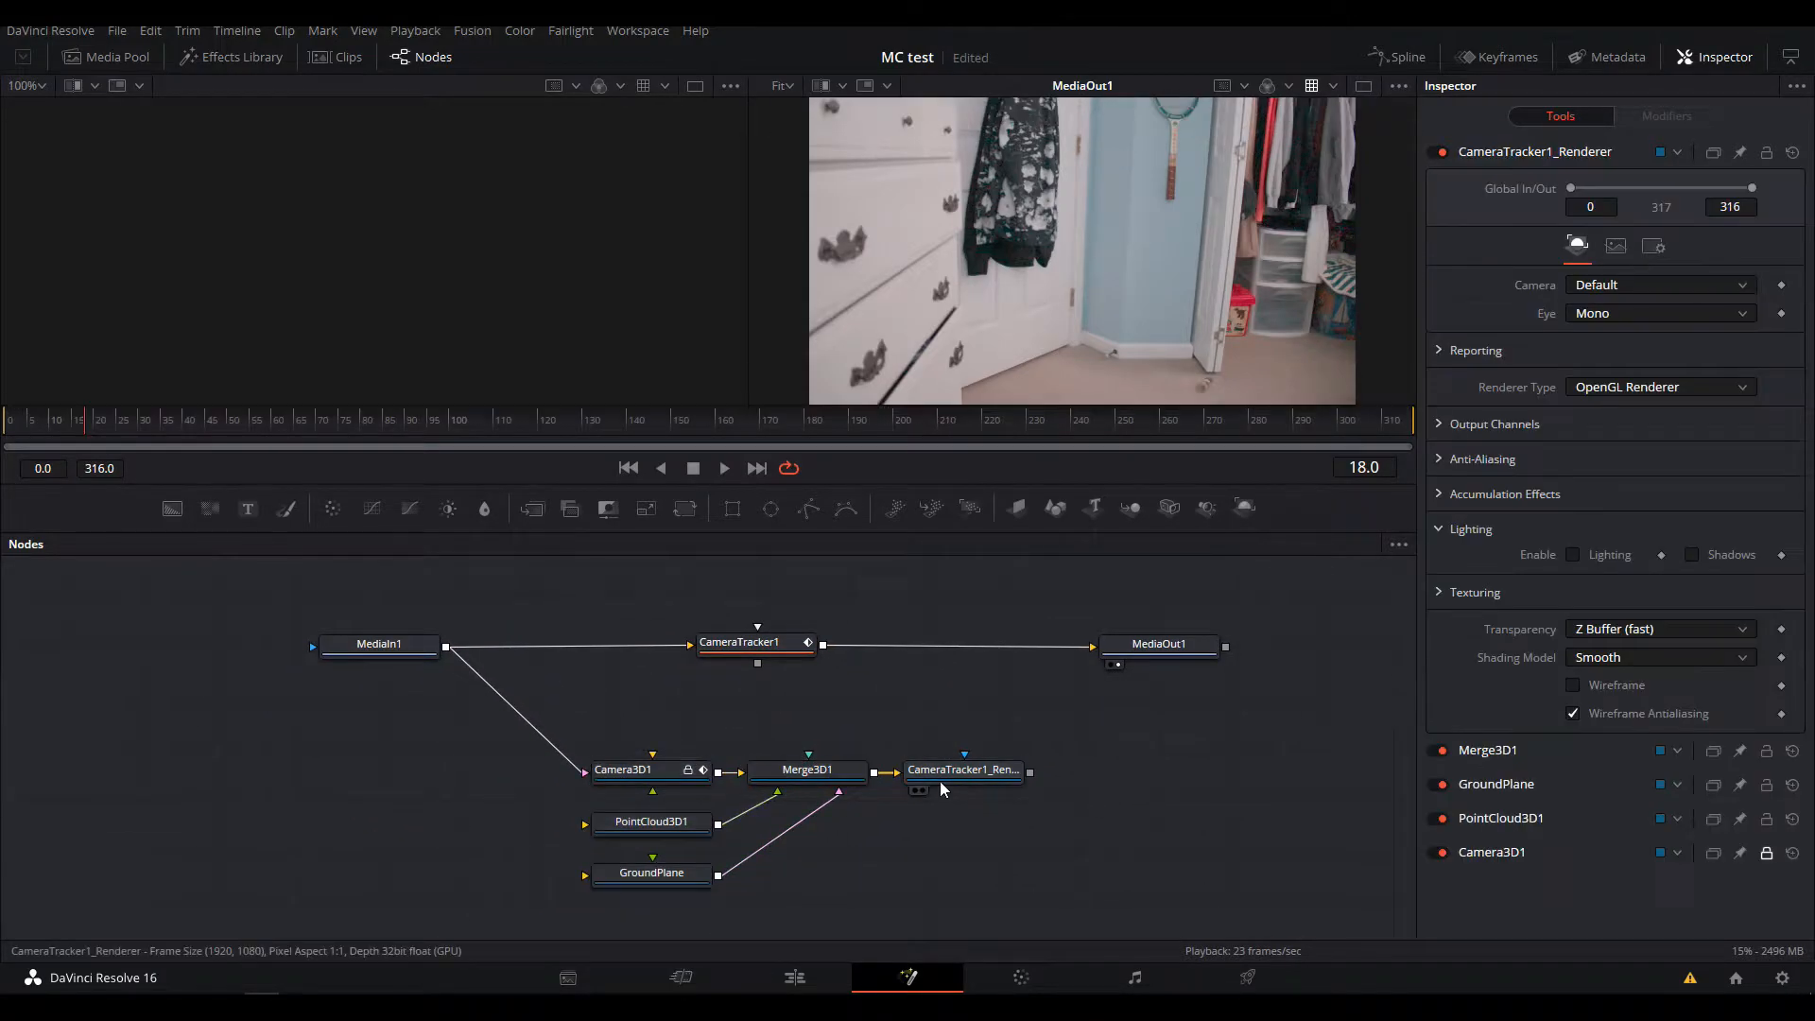
{"action": "left_click", "coordinate": [922, 790]}
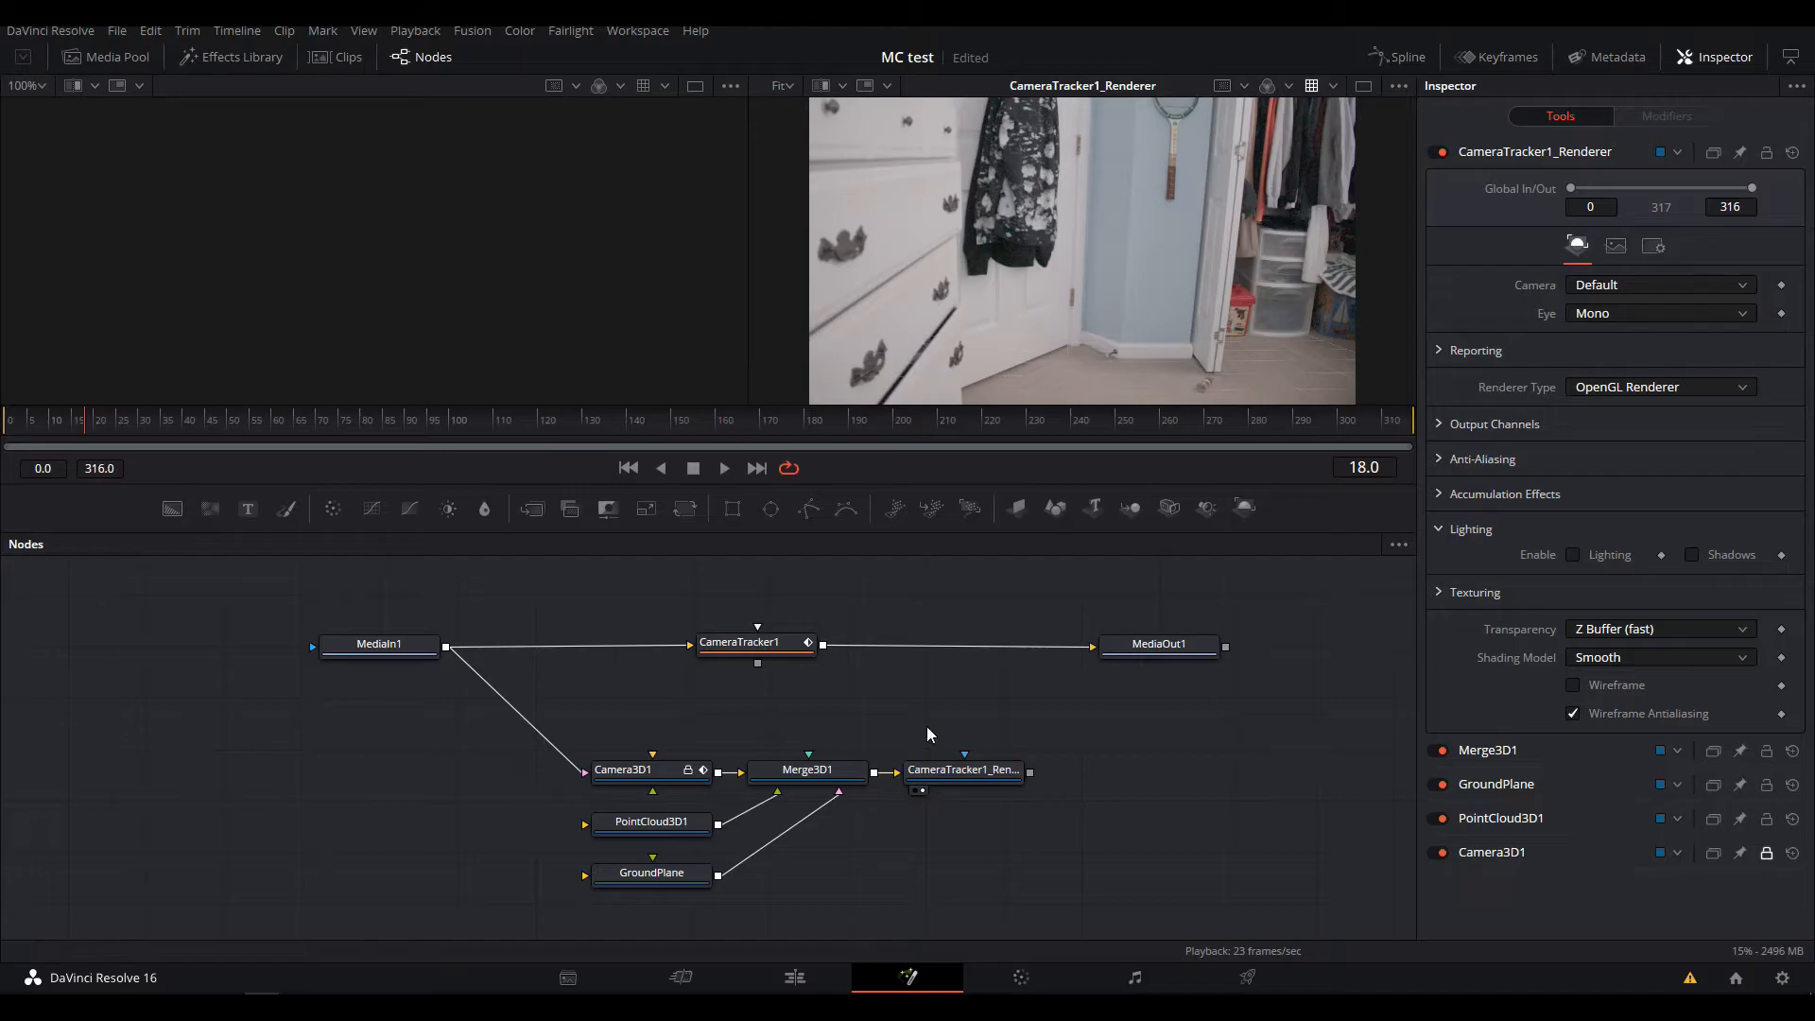
{"action": "left_click_drag", "start_coordinate": [927, 726], "coordinate": [976, 732]}
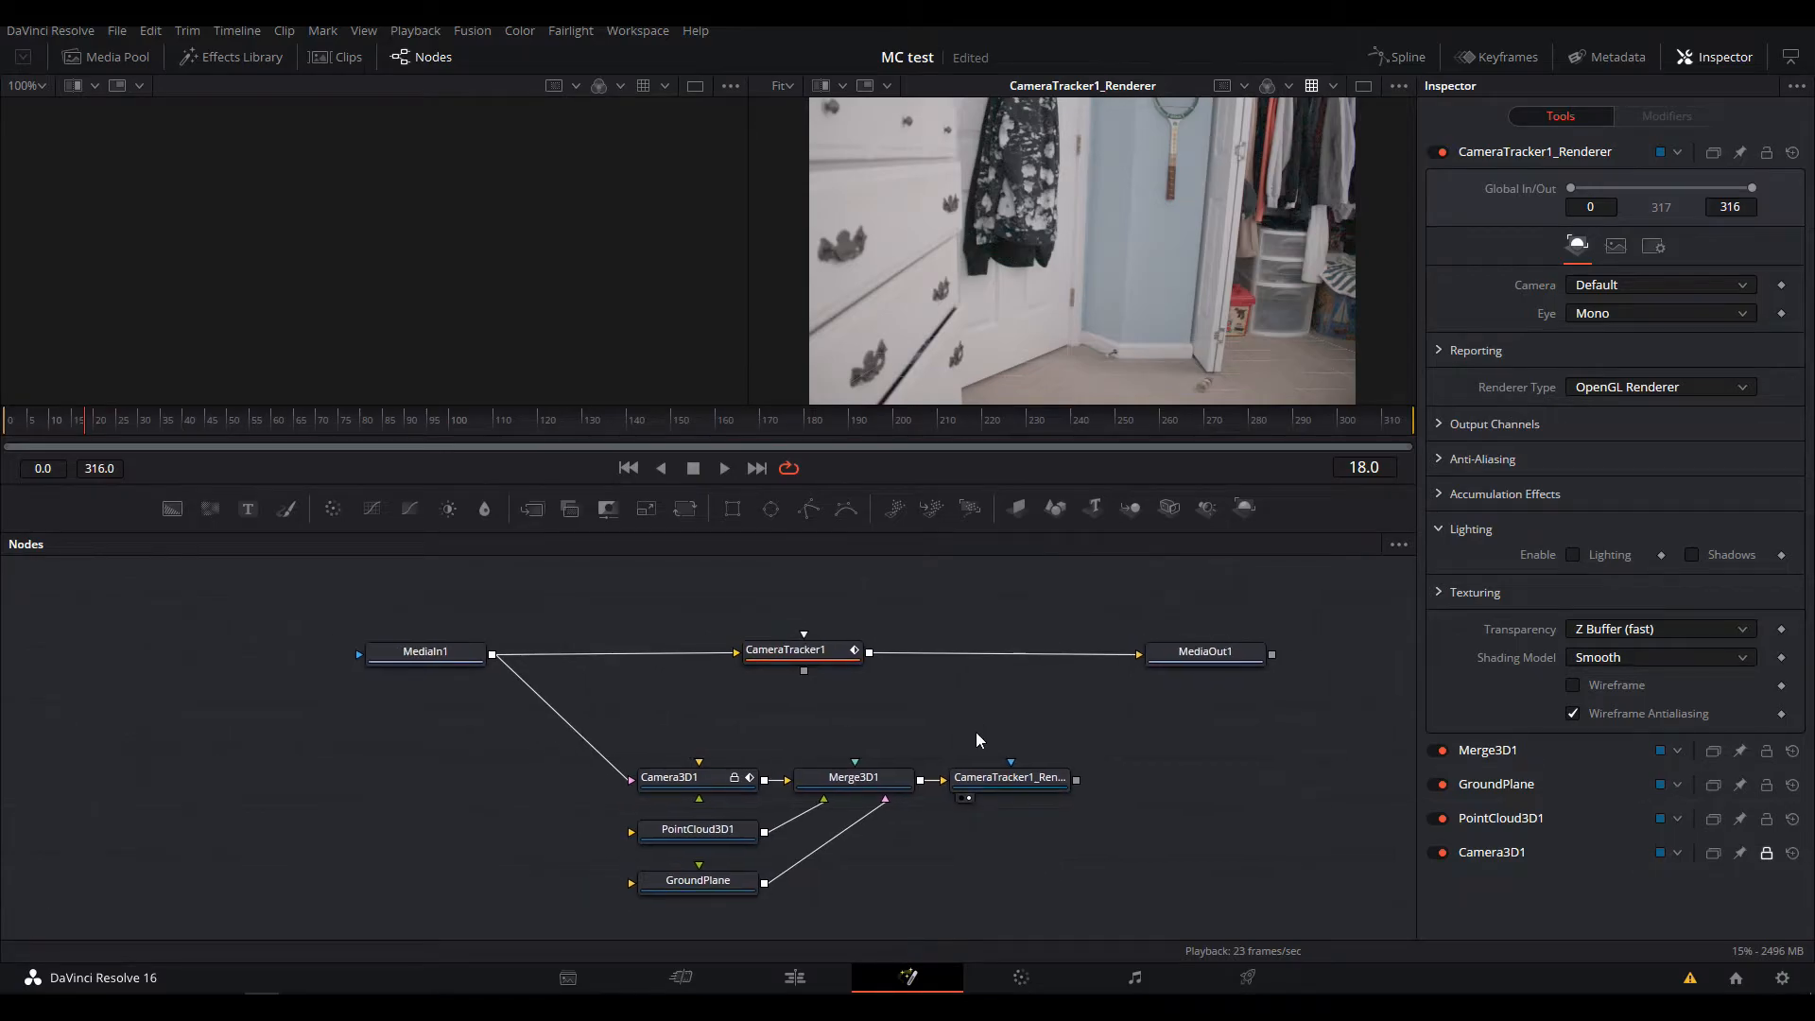
{"action": "left_click", "coordinate": [805, 798]}
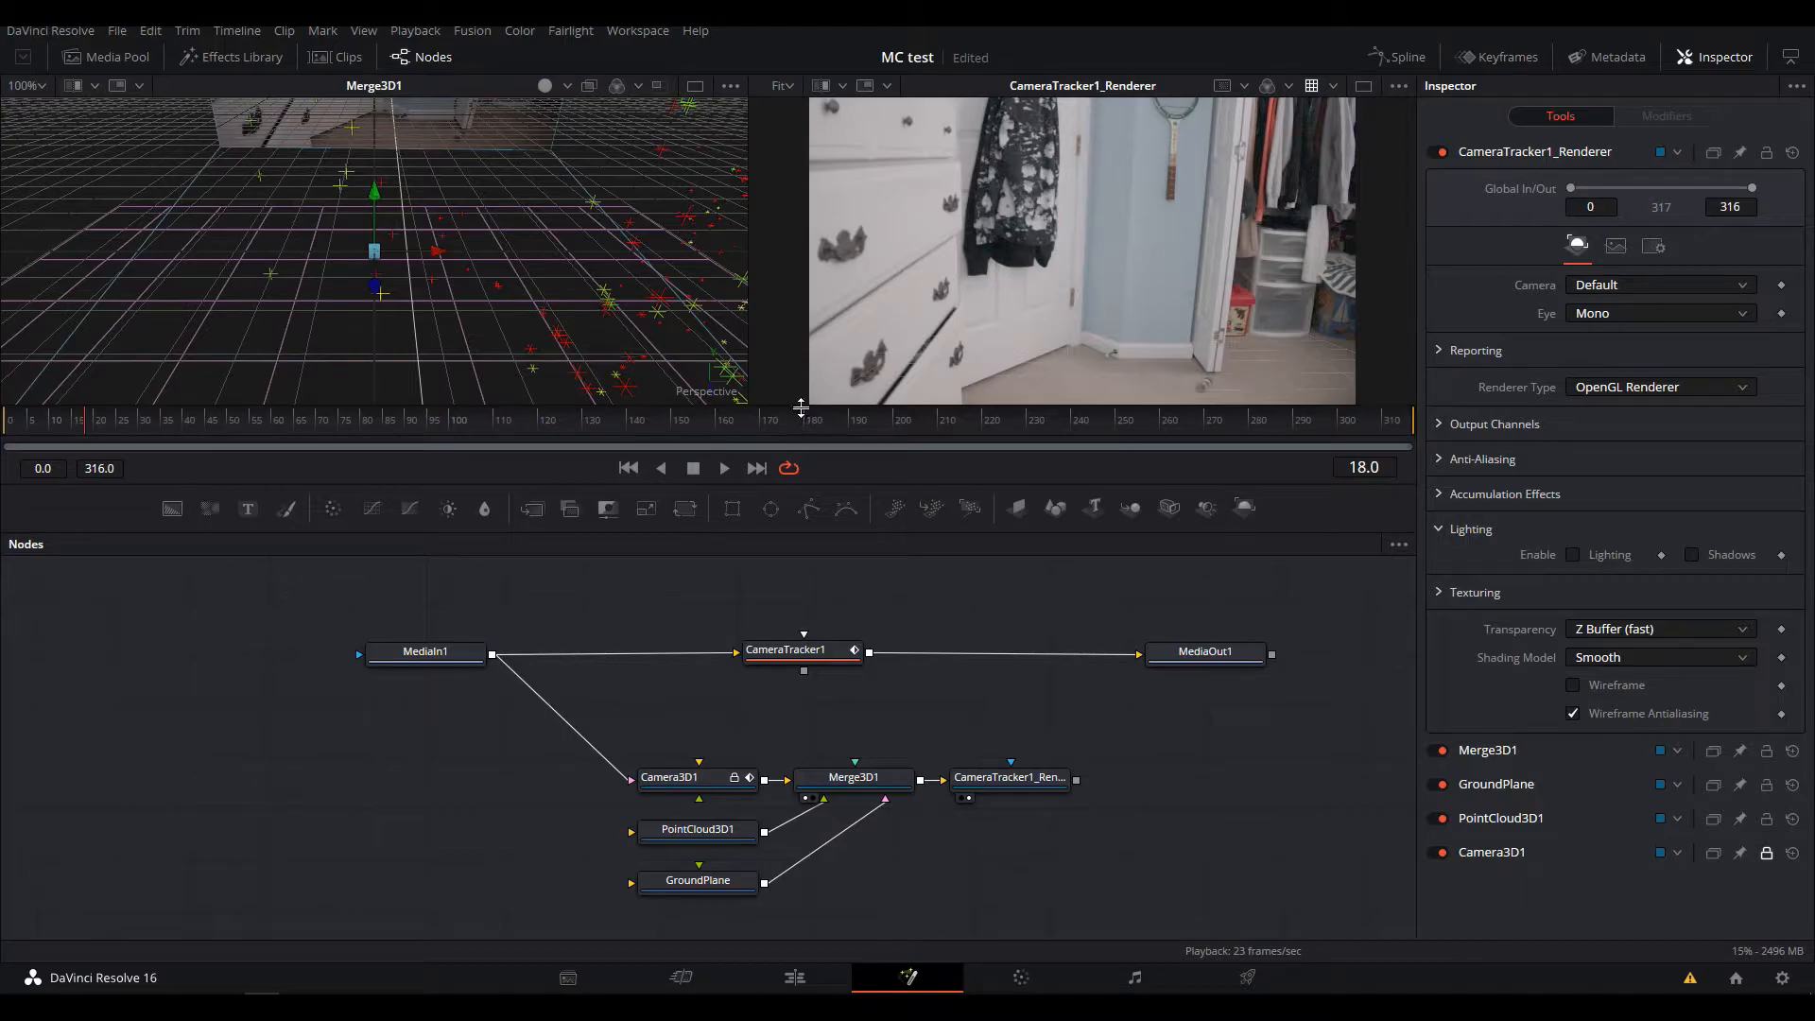
{"action": "left_click_drag", "start_coordinate": [799, 408], "coordinate": [798, 466]}
{"action": "scroll", "coordinate": [946, 754], "scroll_direction": "down", "scroll_amount": 1}
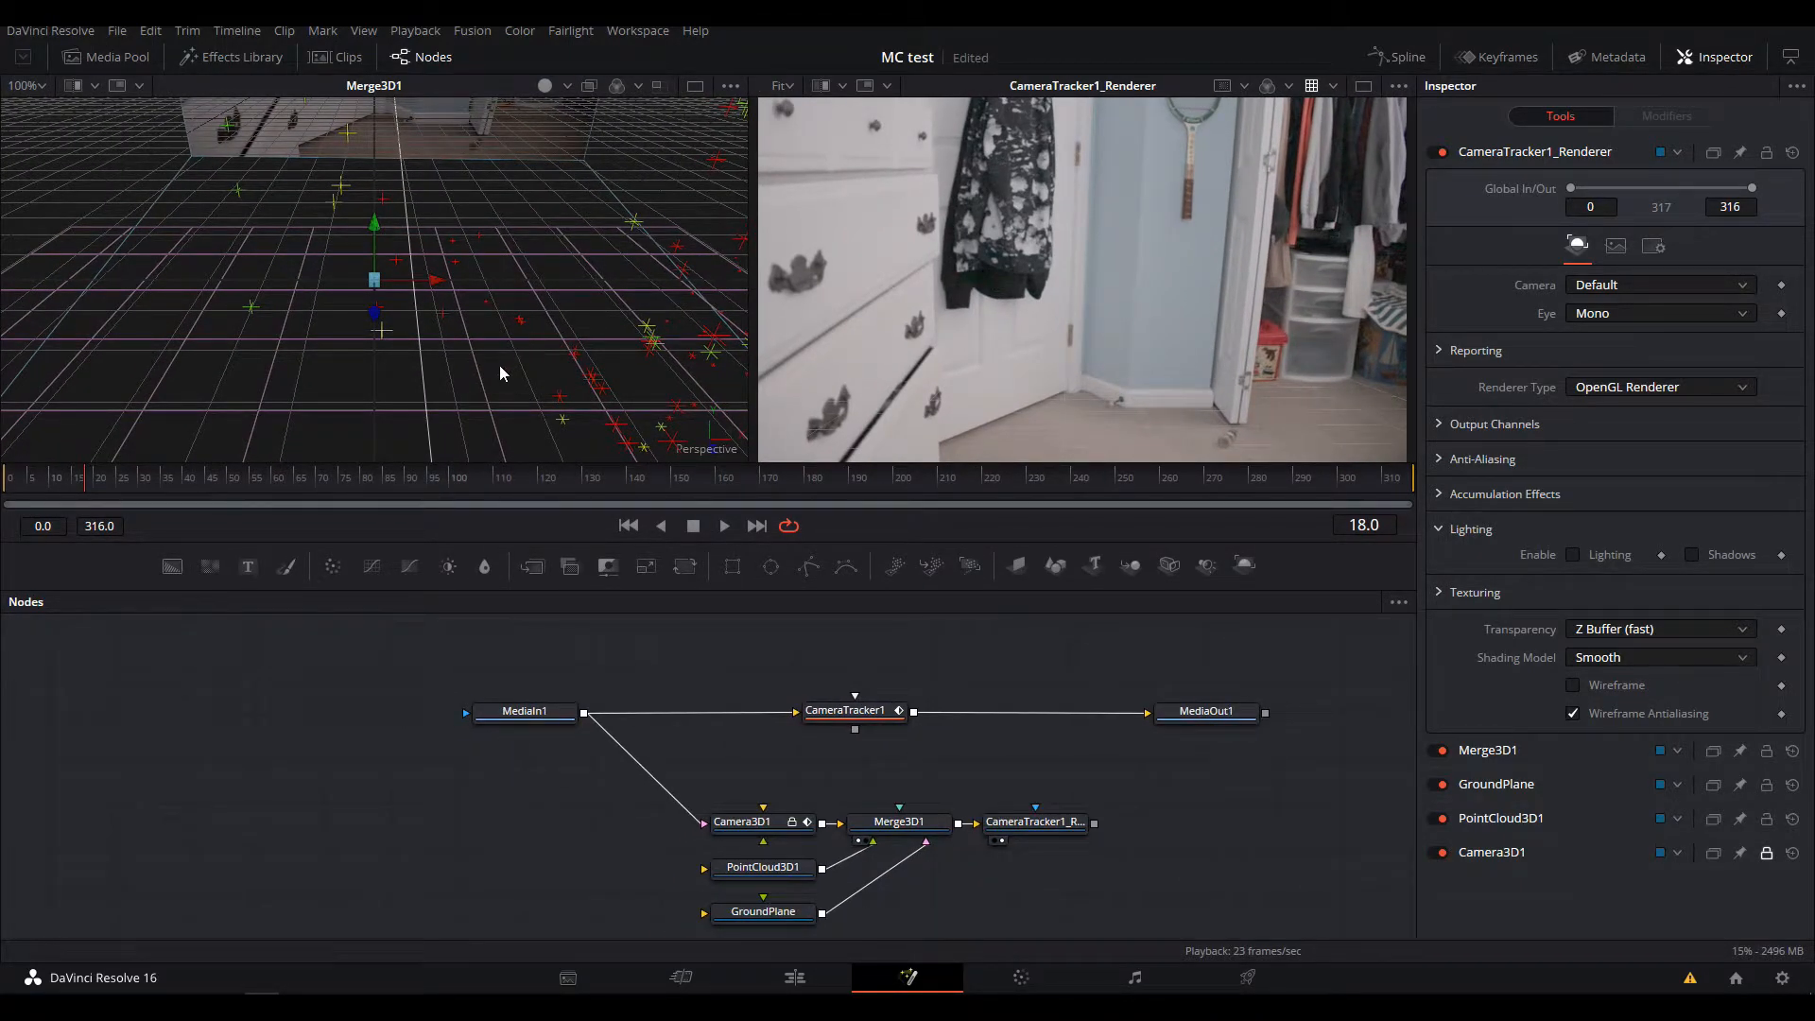
Examine the point cloud, ground plane and moving camera in the Merge3D1 view during playback, and return to frame 0
{"action": "left_click_drag", "start_coordinate": [499, 373], "coordinate": [398, 298]}
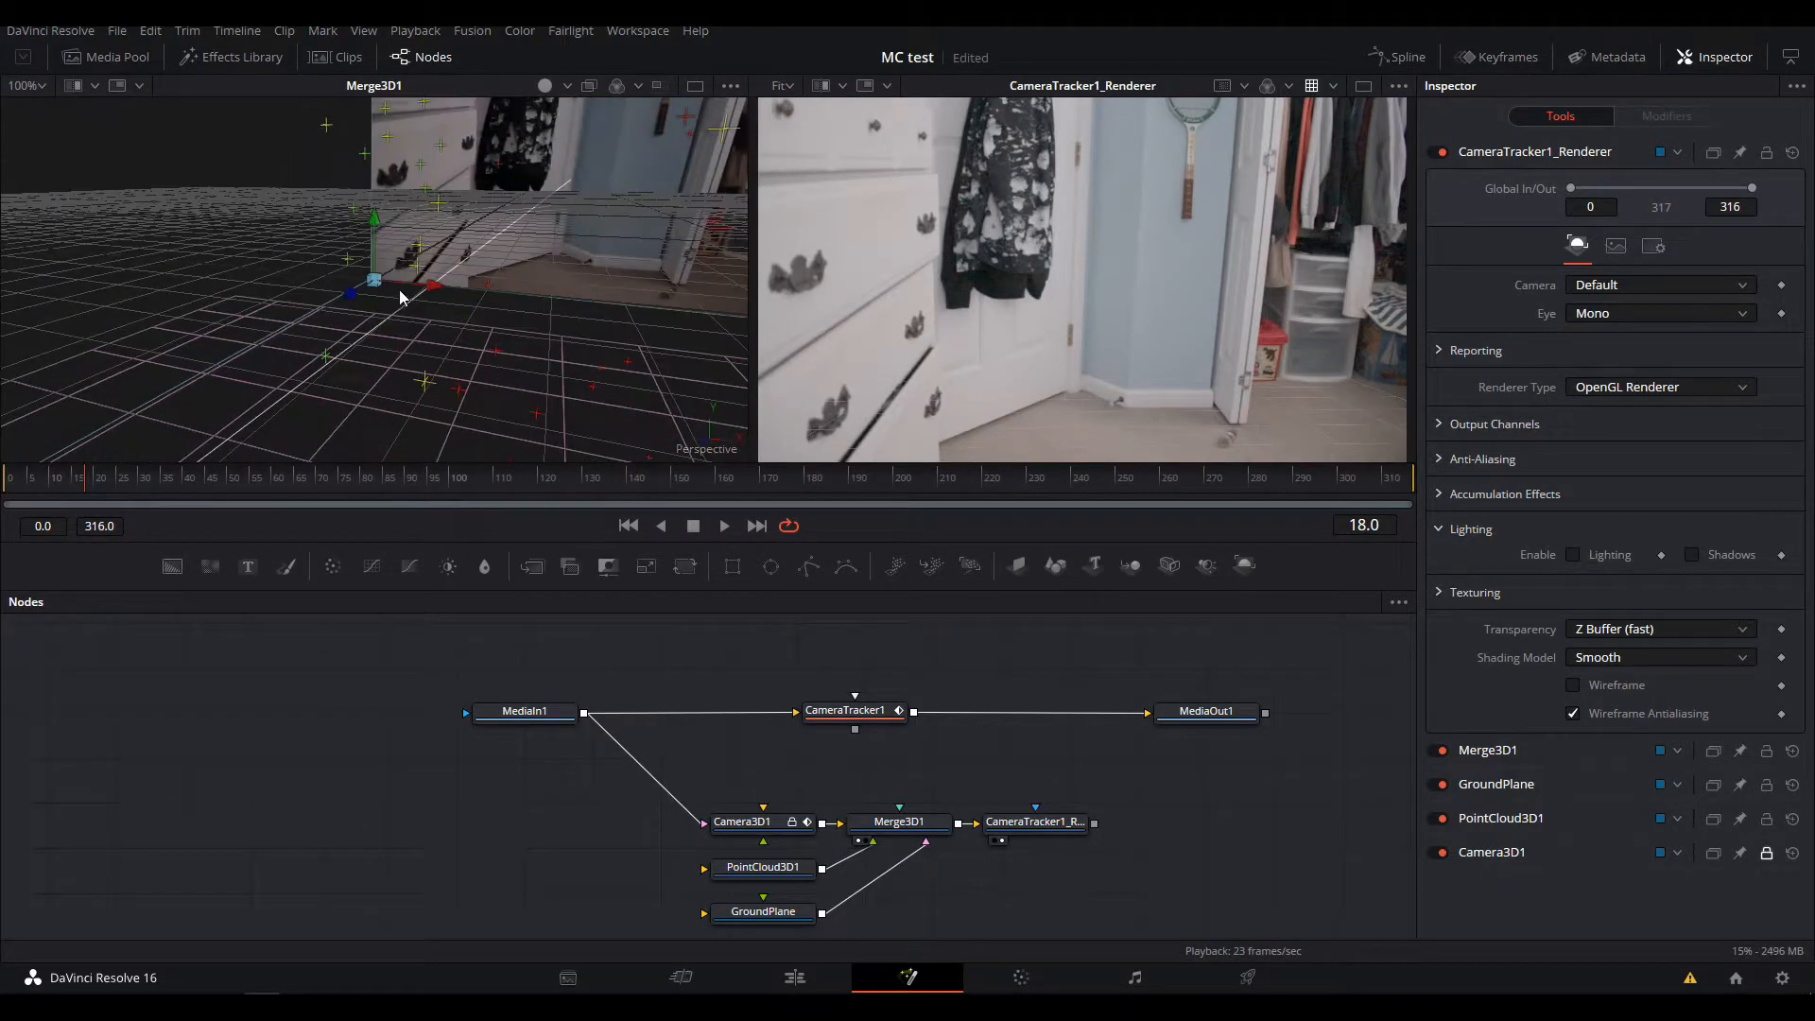
{"action": "left_click_drag", "start_coordinate": [567, 309], "coordinate": [530, 269]}
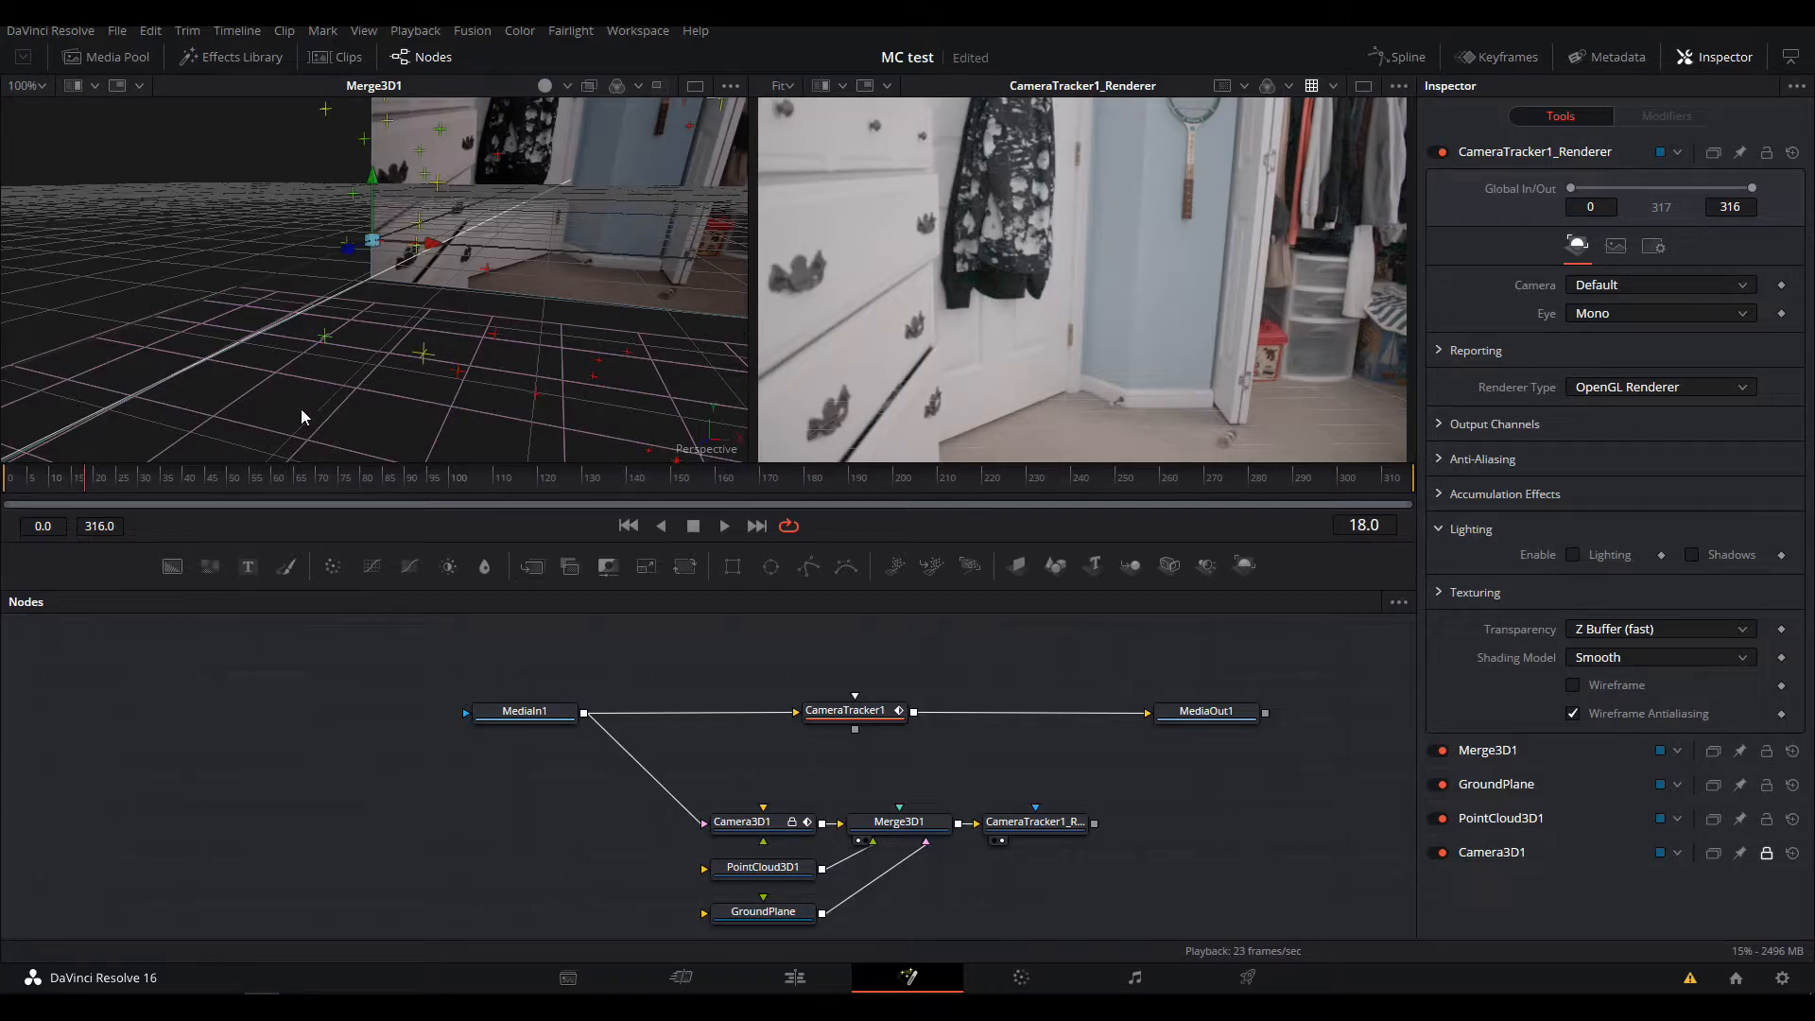
{"action": "left_click_drag", "start_coordinate": [483, 361], "coordinate": [283, 374]}
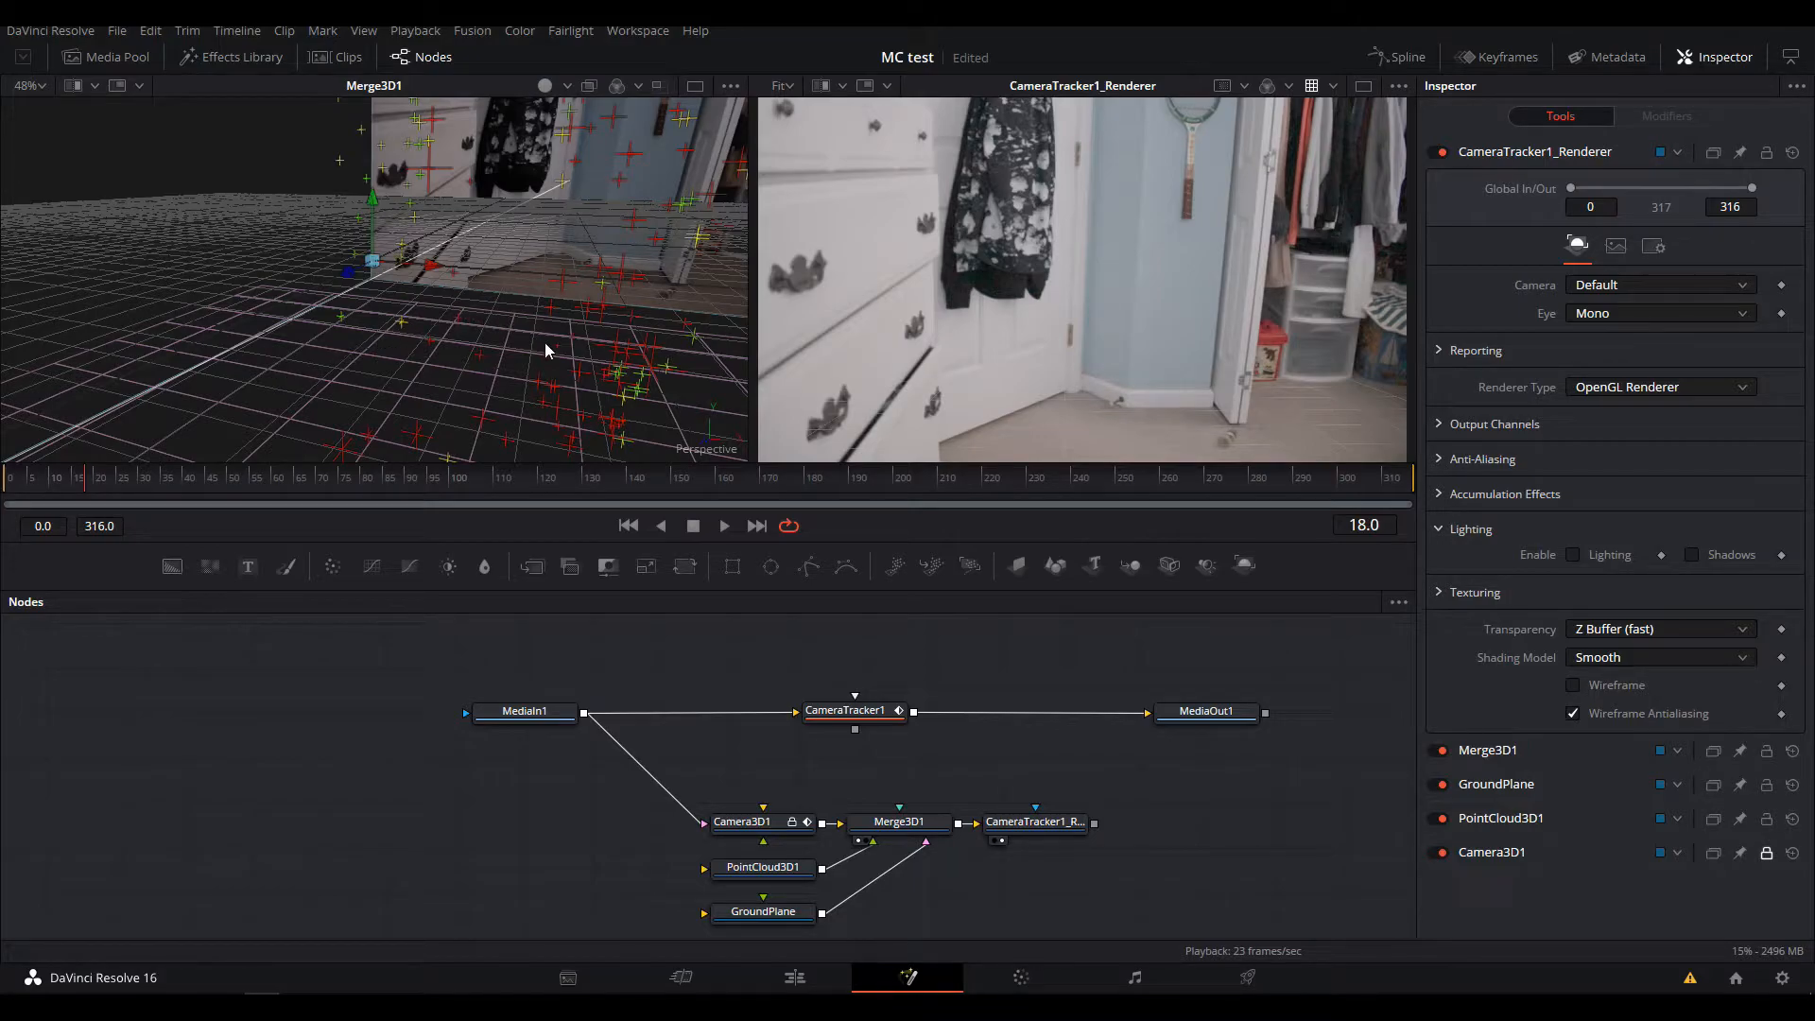
{"action": "left_click_drag", "start_coordinate": [545, 342], "coordinate": [431, 435]}
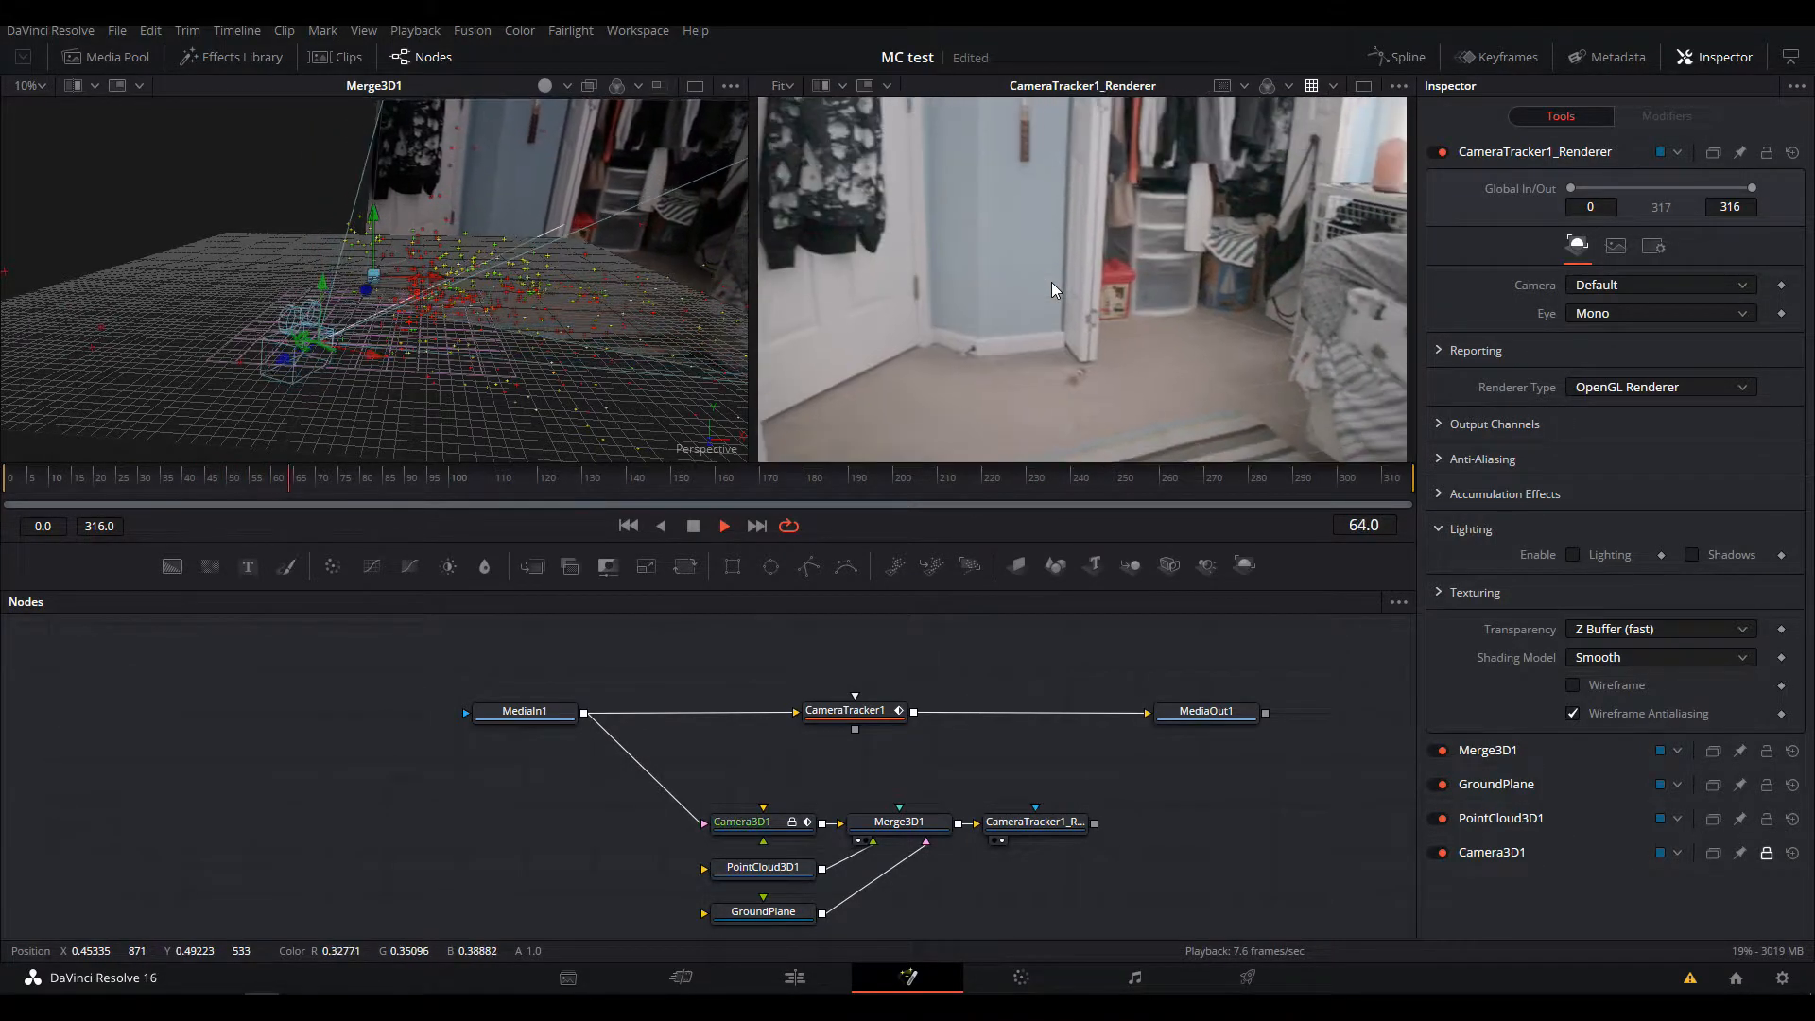
{"action": "scroll", "coordinate": [1053, 283], "scroll_direction": "down", "scroll_amount": 1}
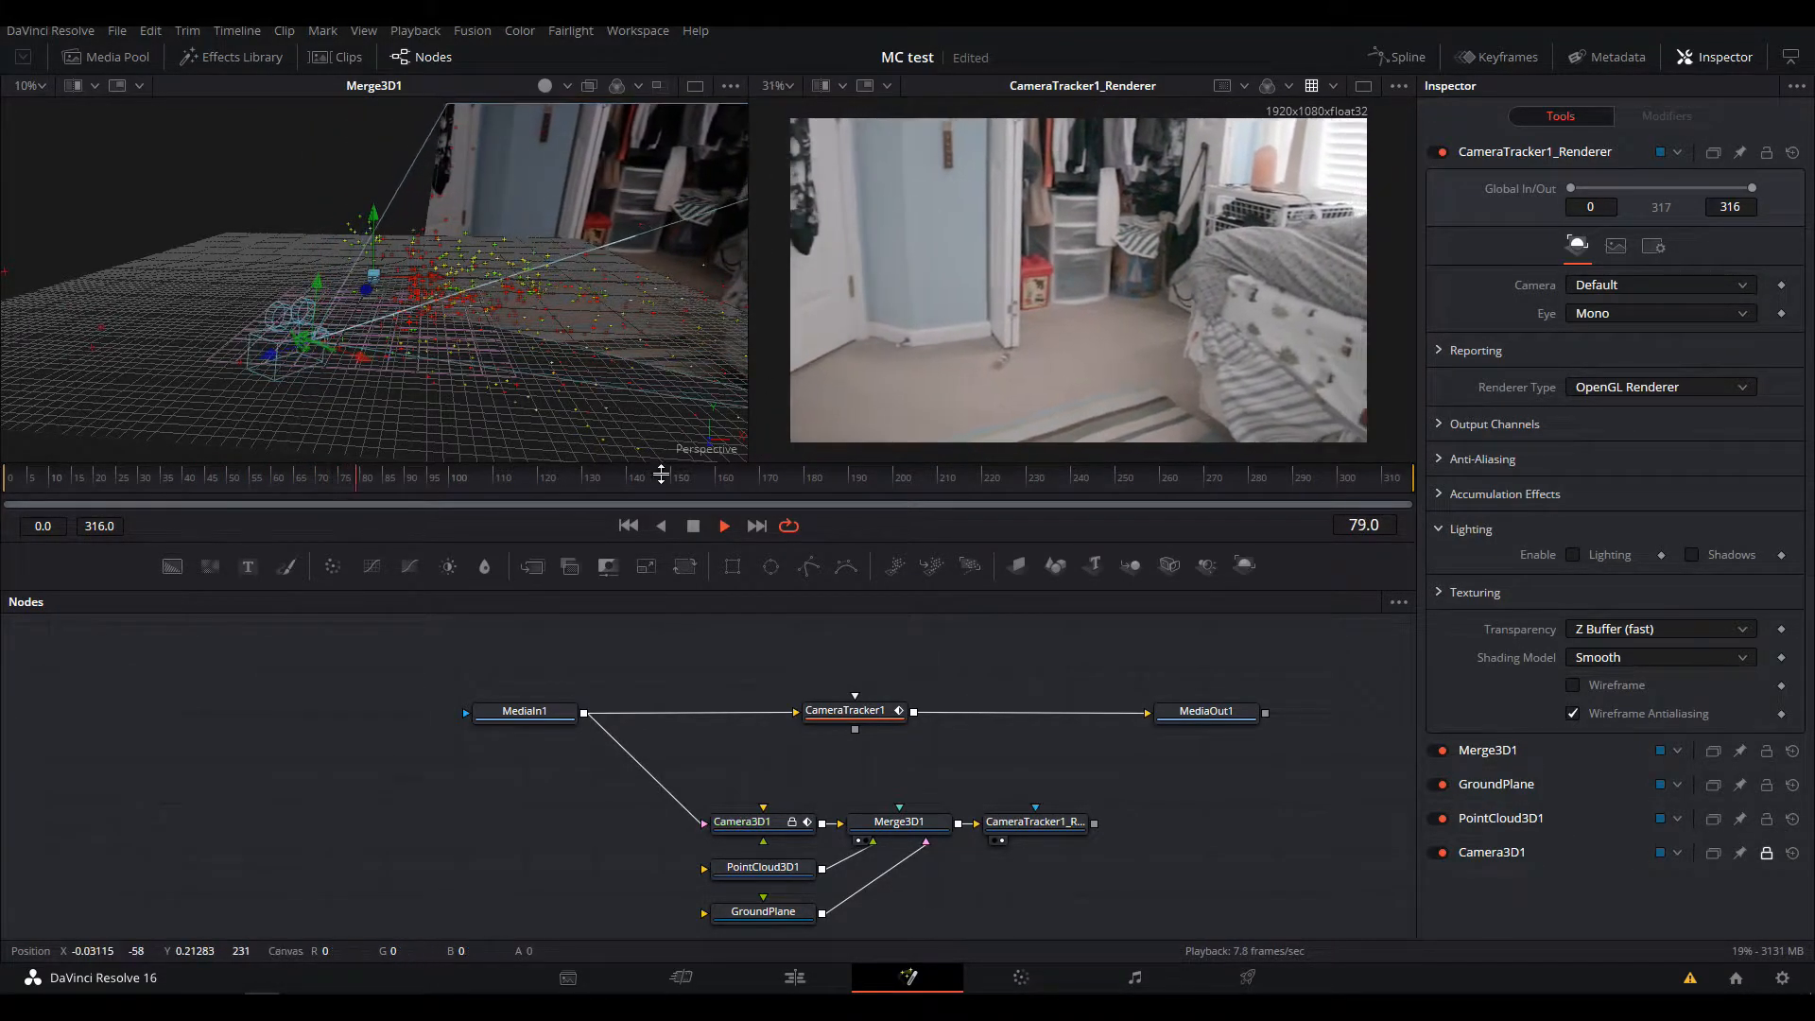
{"action": "left_click", "coordinate": [628, 526]}
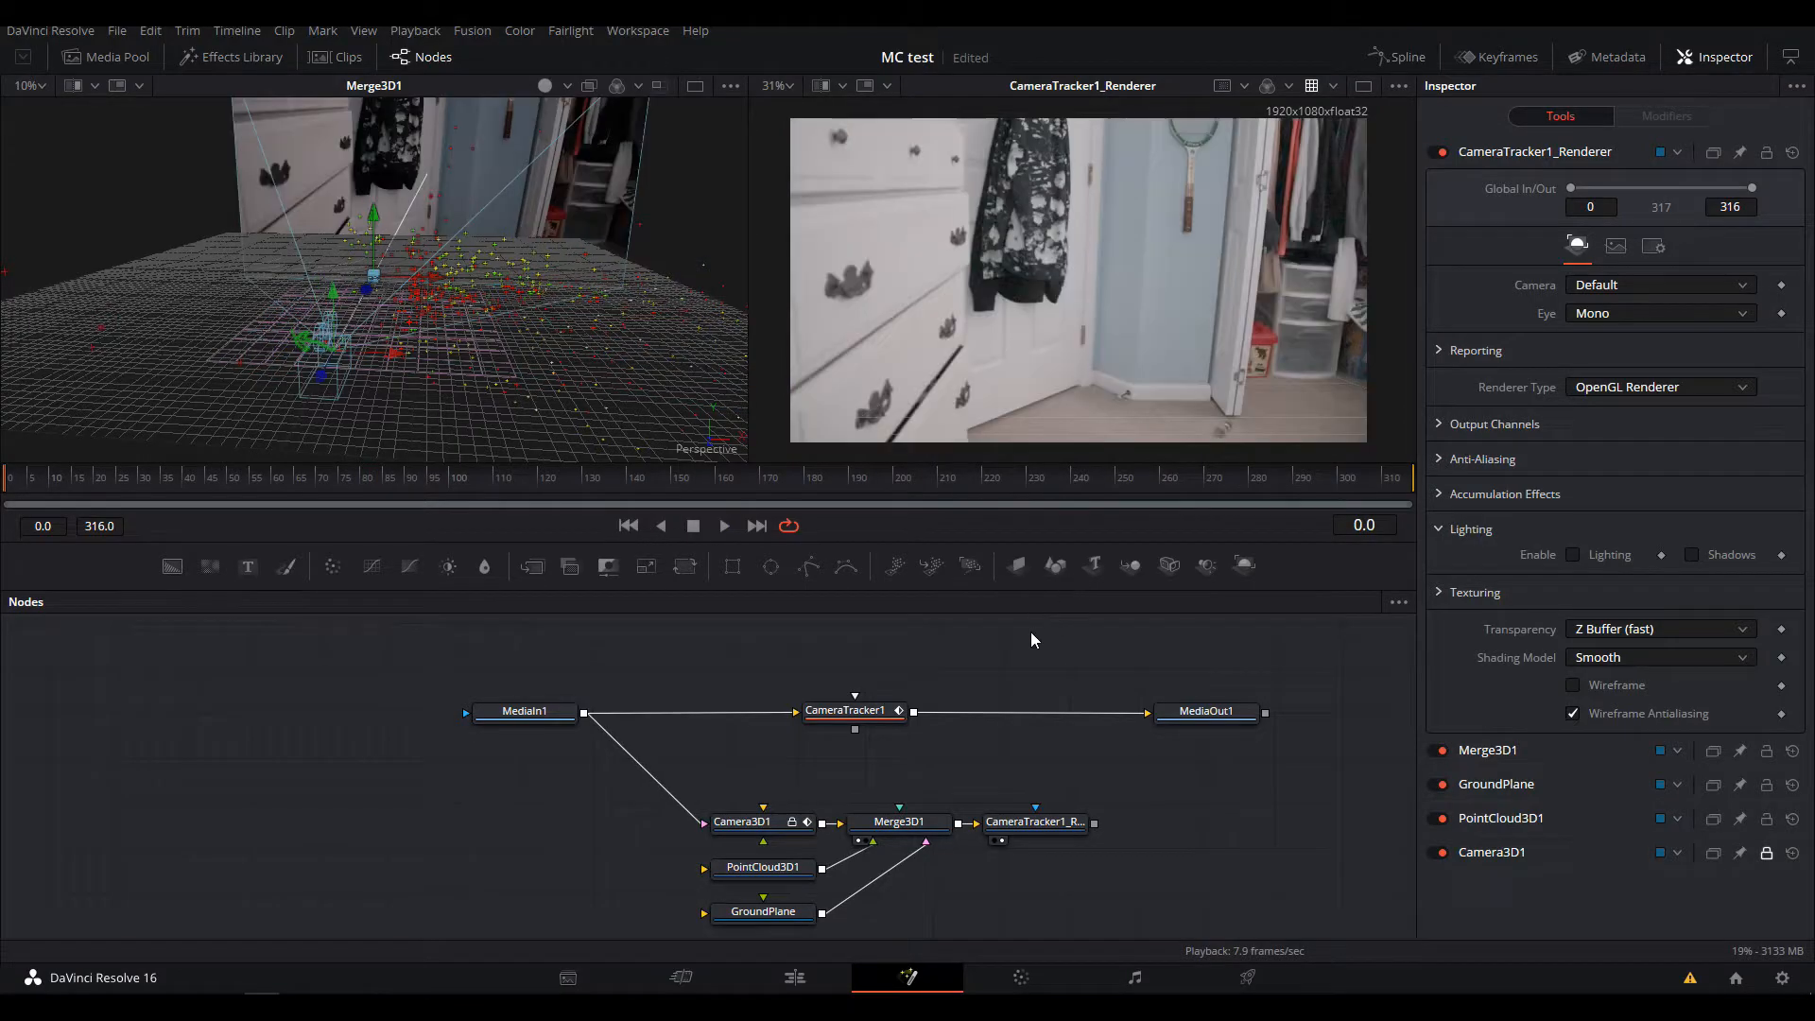
Add a Text3D node connected to Merge3D1 and set its styled text to "test"
{"action": "left_click_drag", "start_coordinate": [1088, 577], "coordinate": [964, 759]}
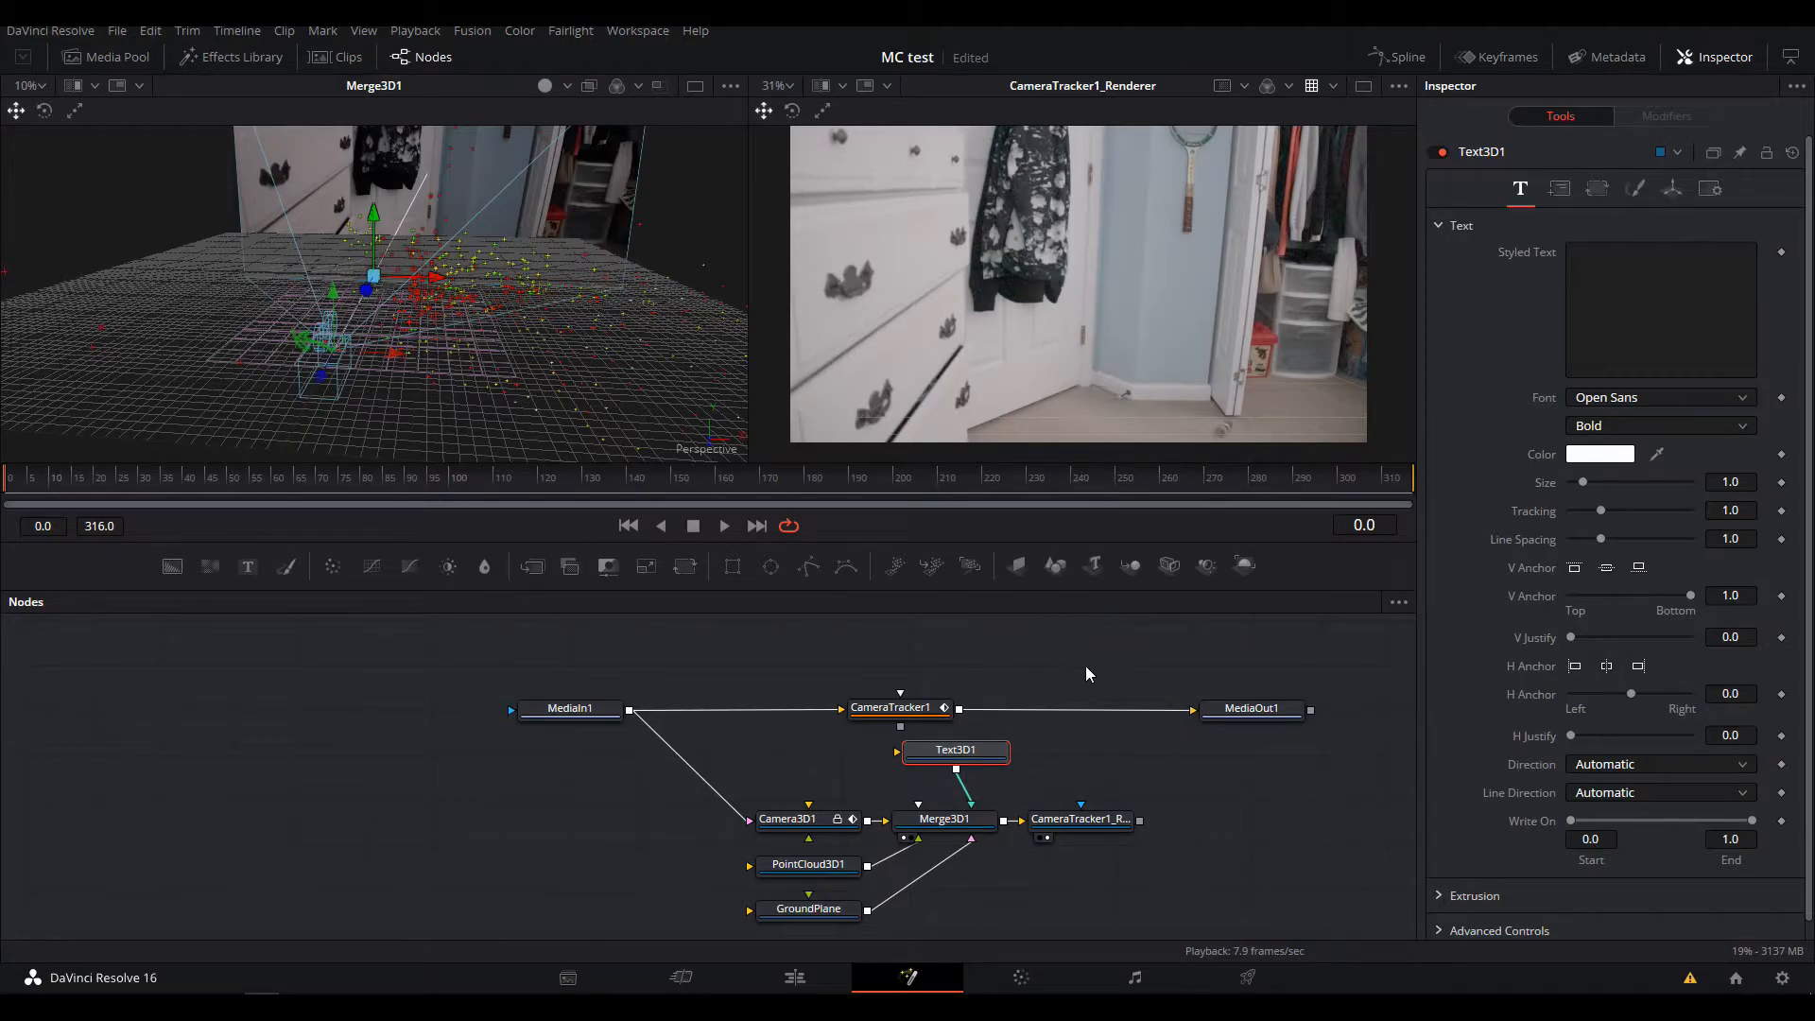
{"action": "left_click", "coordinate": [1612, 295]}
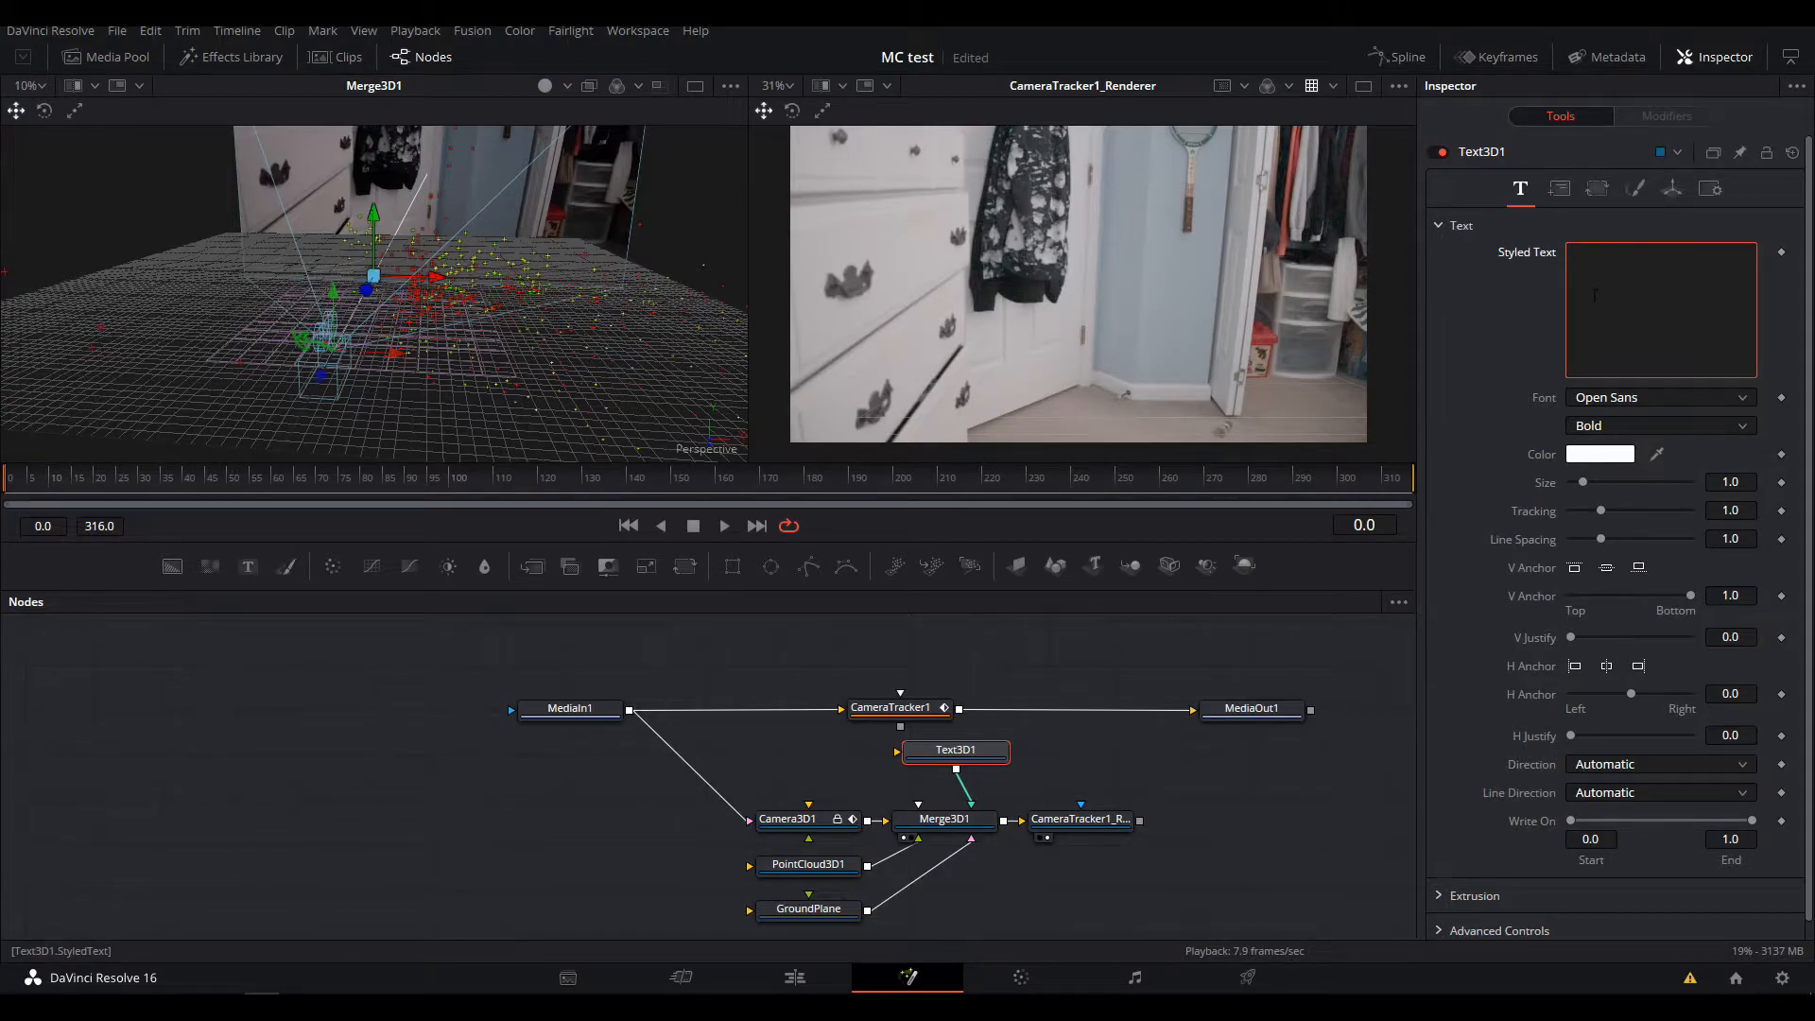
{"action": "type", "text": "test"}
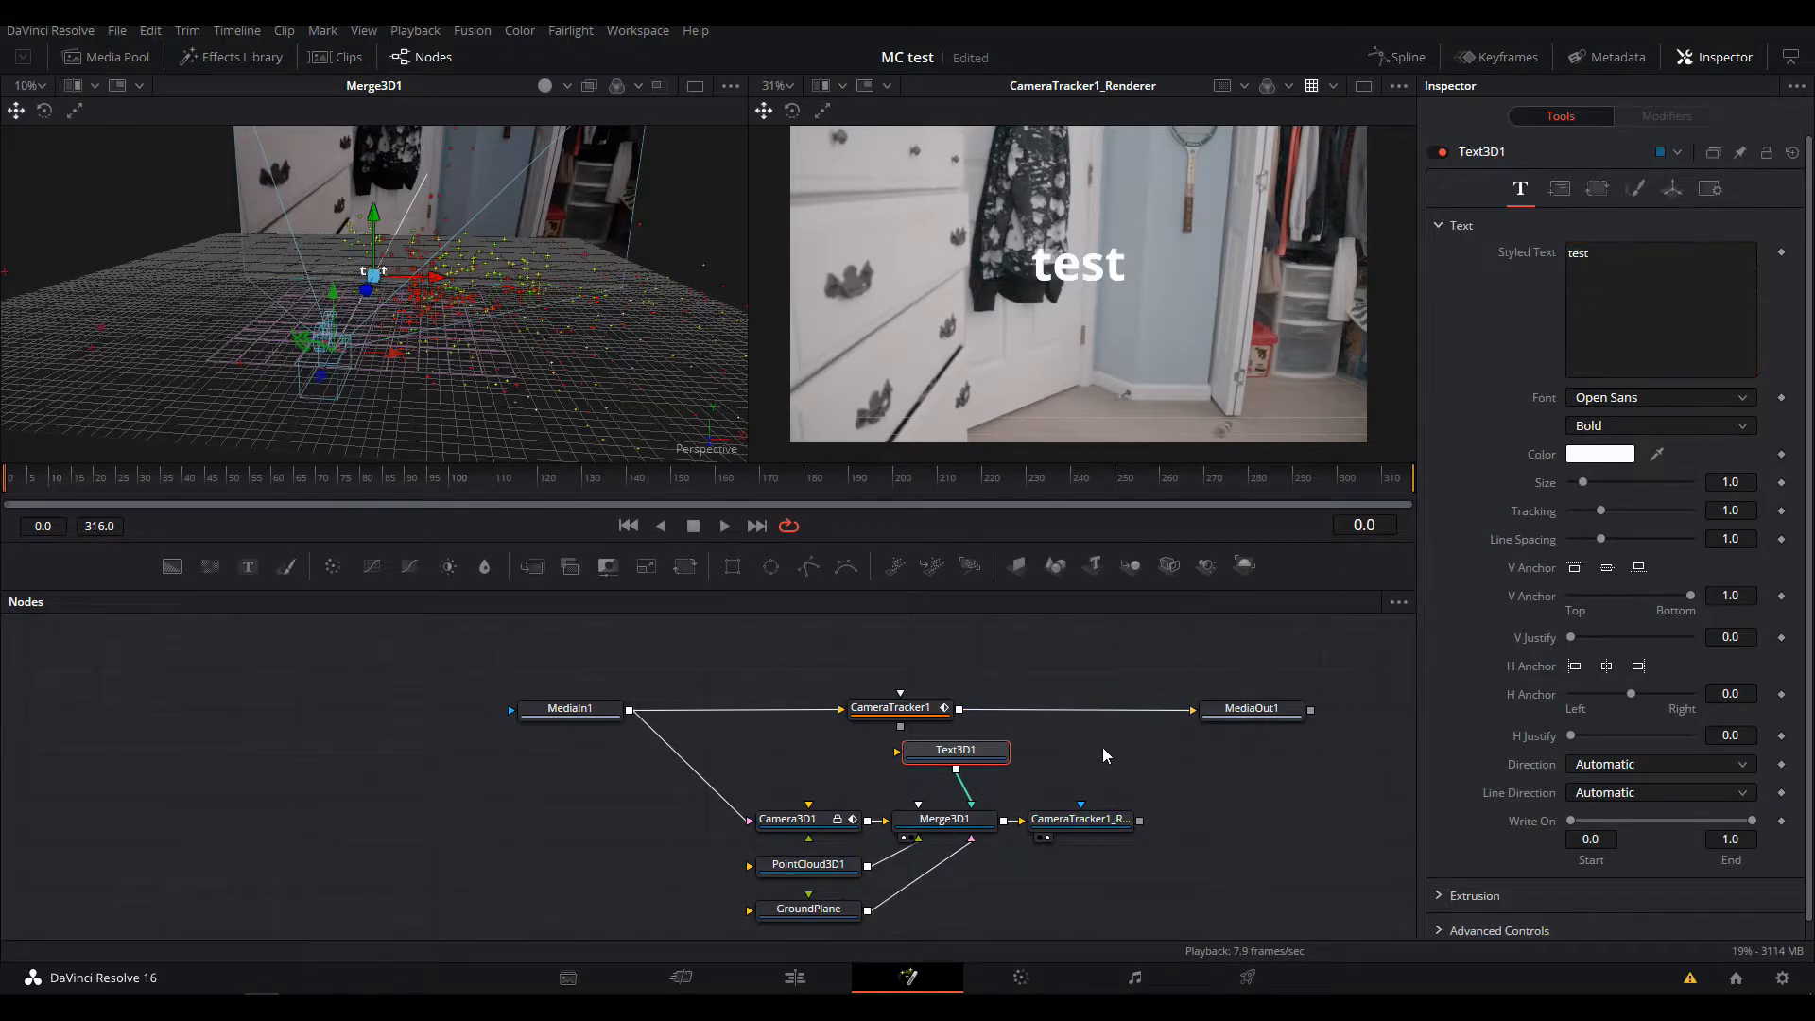
Preview the tracked text briefly, then turn off High Quality and Motion Blur for playback
{"action": "left_click", "coordinate": [723, 530]}
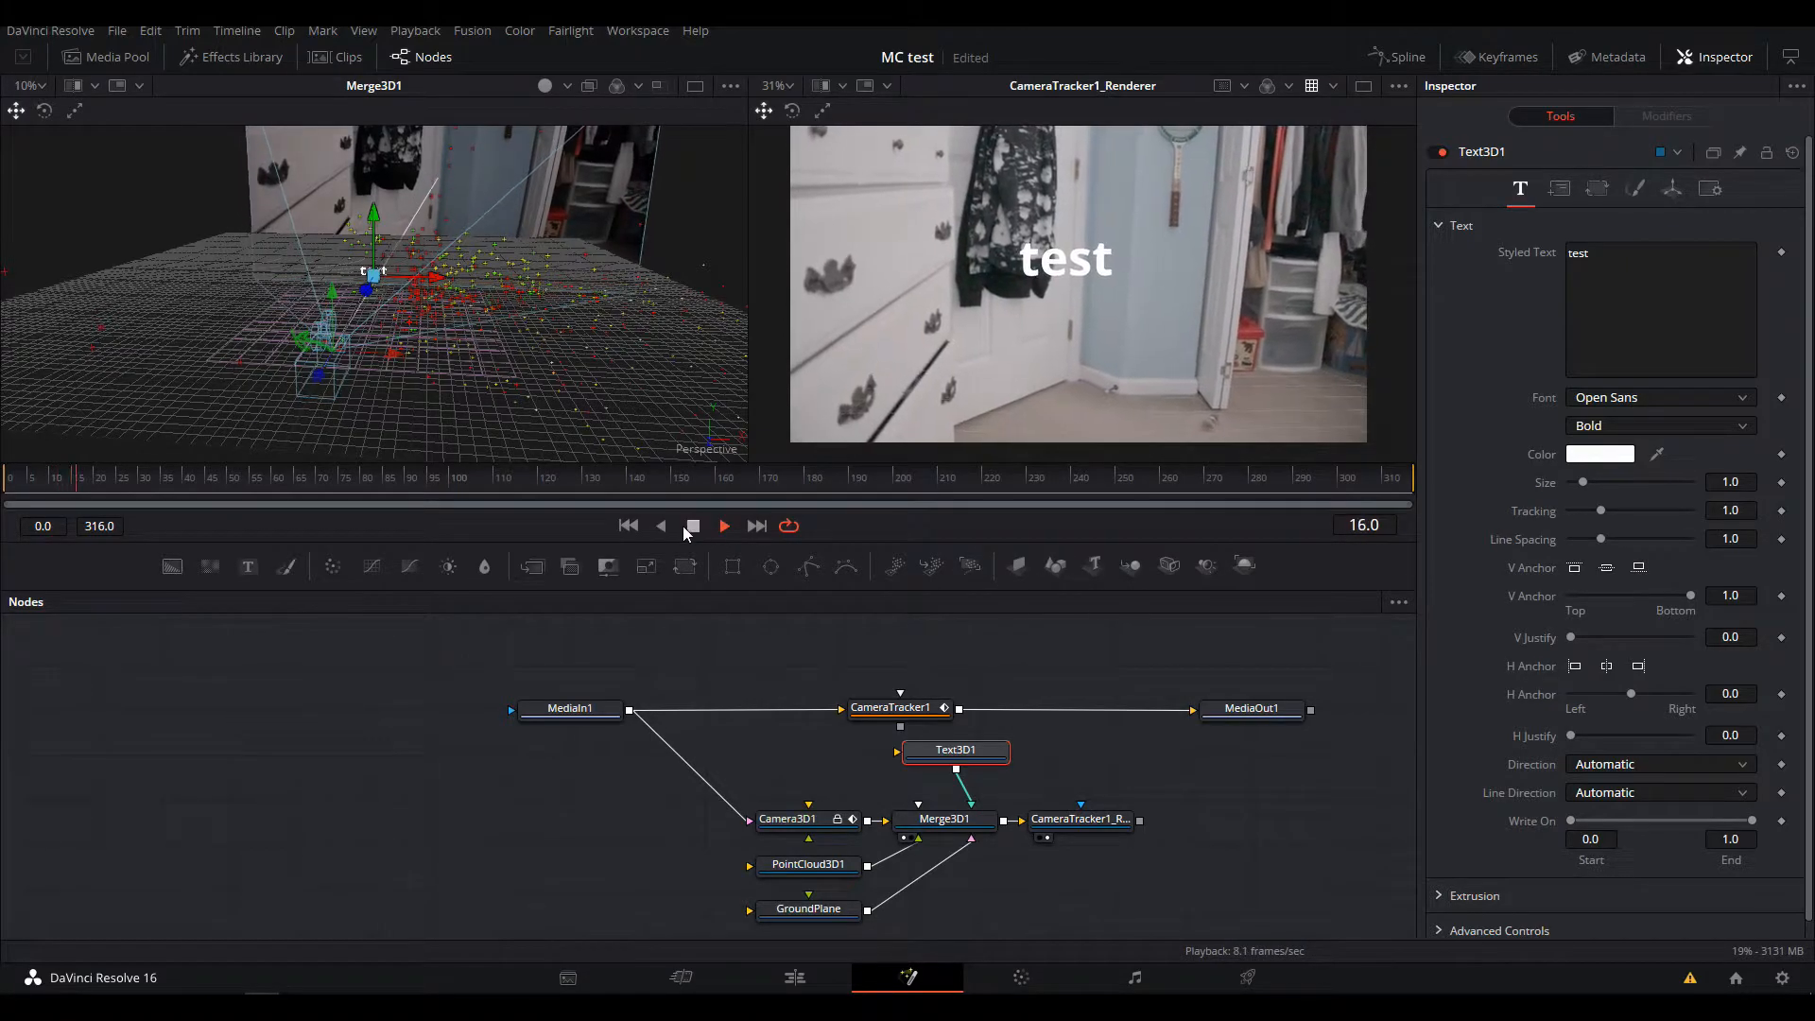
{"action": "left_click", "coordinate": [724, 526]}
{"action": "right_click", "coordinate": [840, 517]}
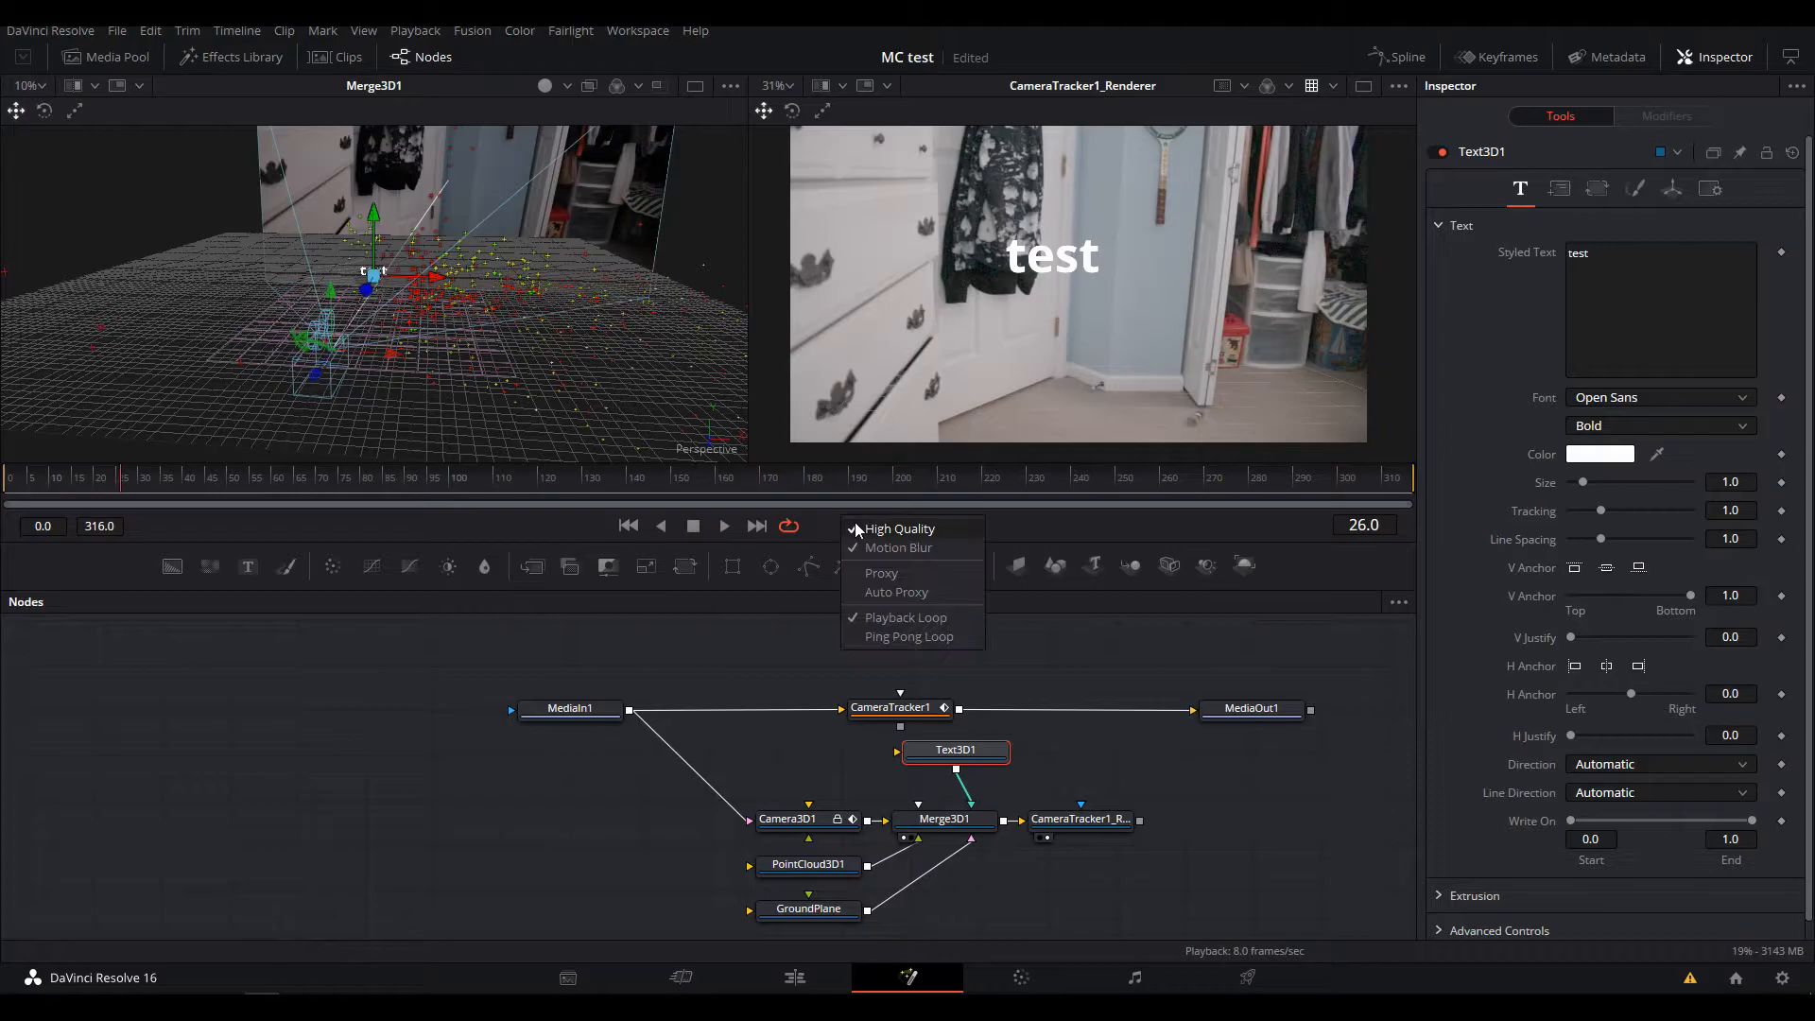
{"action": "left_click", "coordinate": [862, 527]}
{"action": "right_click", "coordinate": [862, 526]}
{"action": "left_click", "coordinate": [887, 558]}
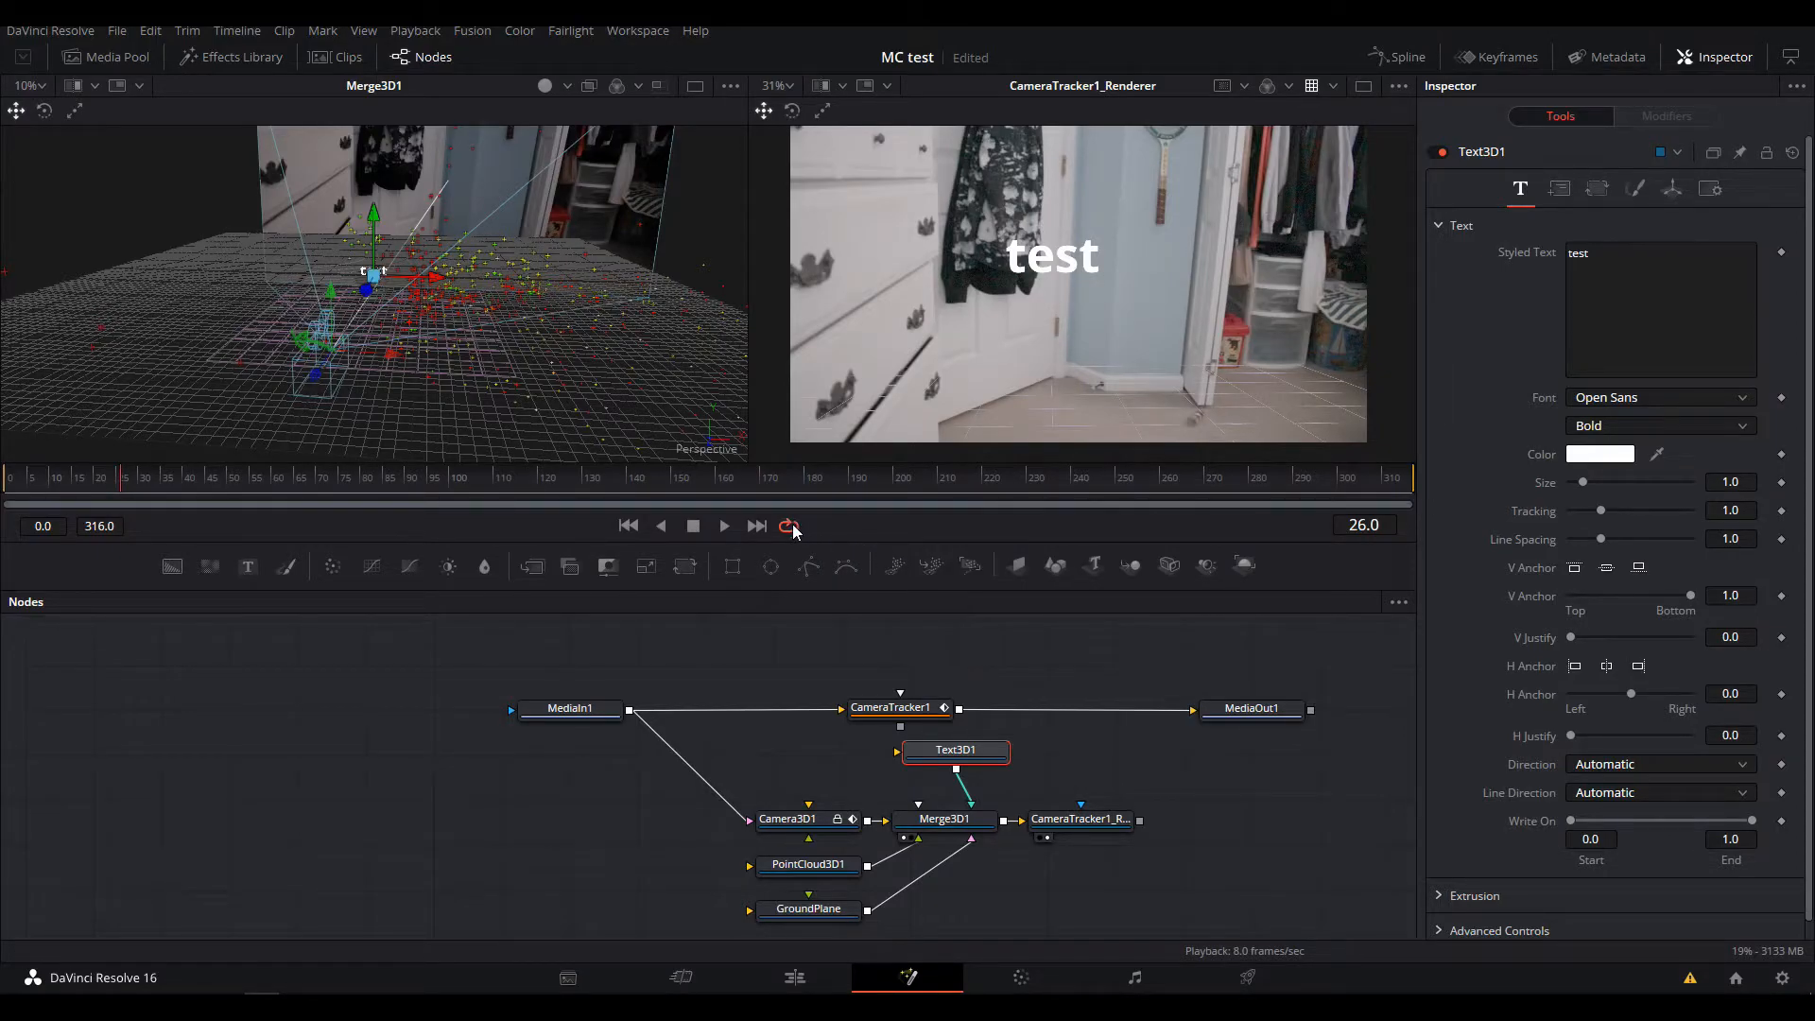
Play the clip to frame 112 and examine the text's position relative to the camera in the 3D scene
{"action": "left_click", "coordinate": [726, 526]}
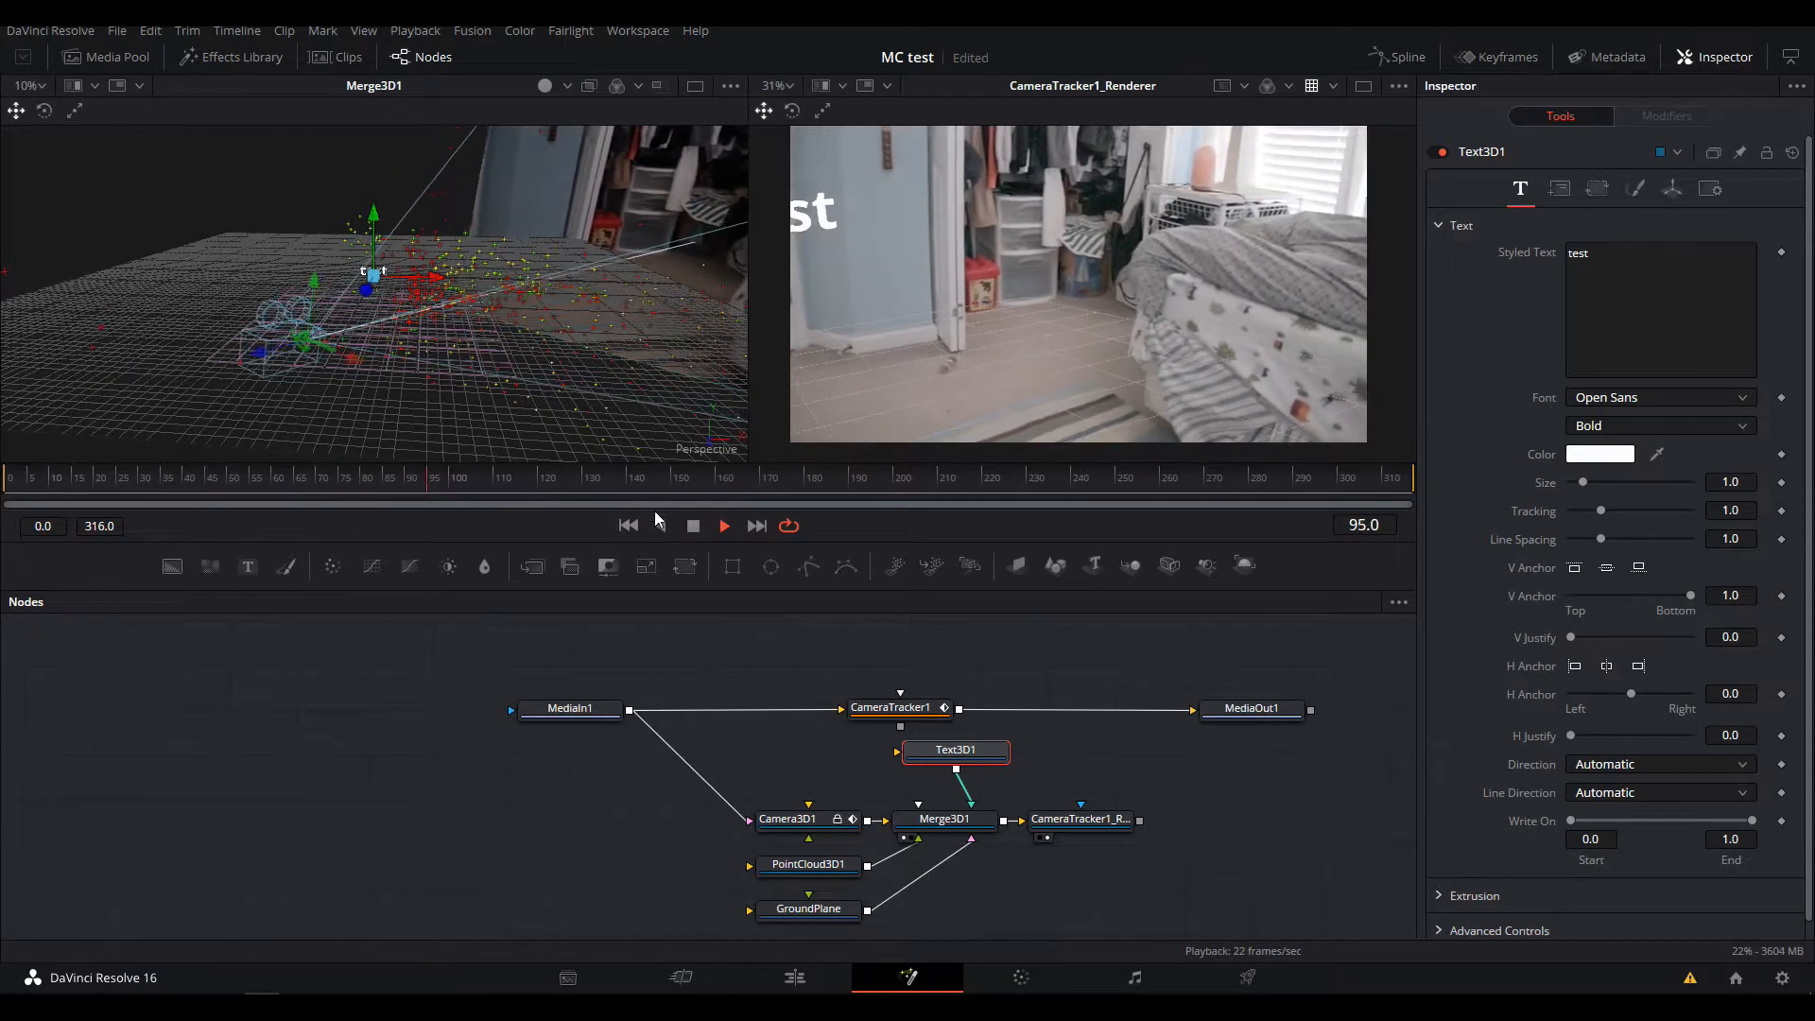
{"action": "left_click", "coordinate": [695, 526]}
{"action": "left_click_drag", "start_coordinate": [468, 360], "coordinate": [876, 413]}
{"action": "left_click_drag", "start_coordinate": [449, 331], "coordinate": [409, 317]}
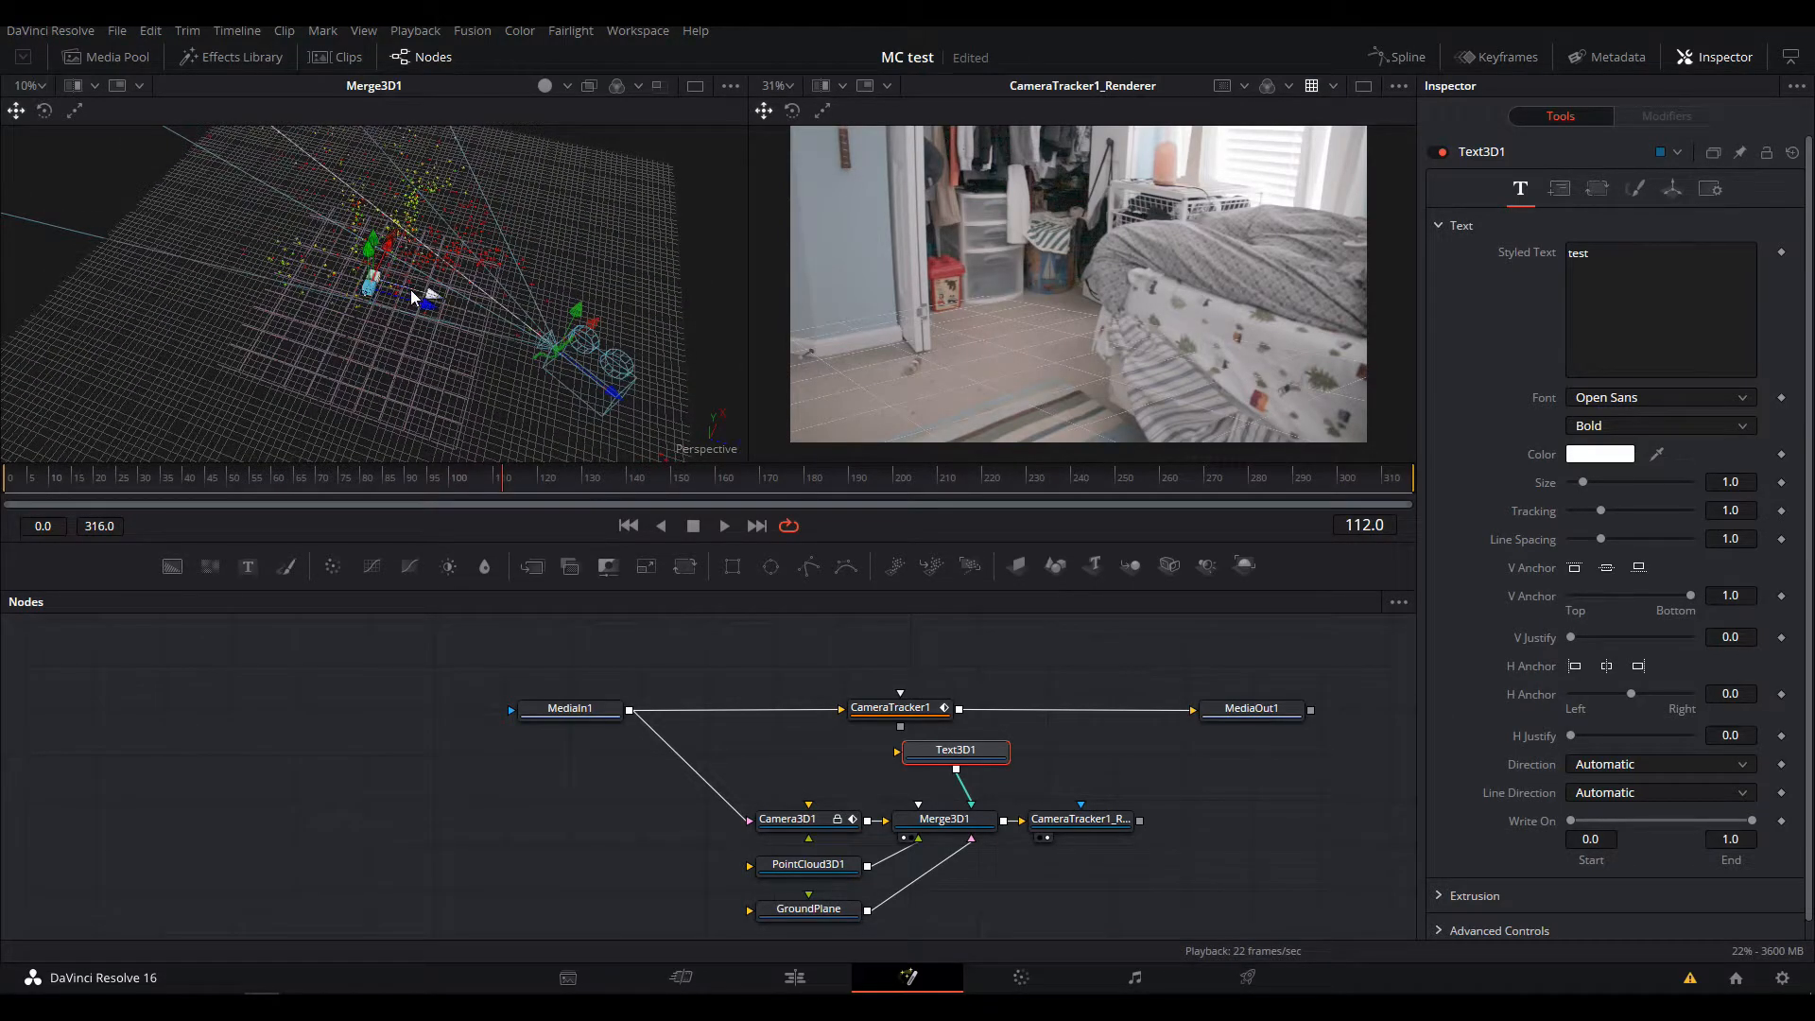
Move the 3D text towards the camera, to X 0.061 and Z about 5.46, and play the clip from frame 0
{"action": "left_click_drag", "start_coordinate": [491, 476], "coordinate": [3, 524]}
{"action": "left_click", "coordinate": [722, 527]}
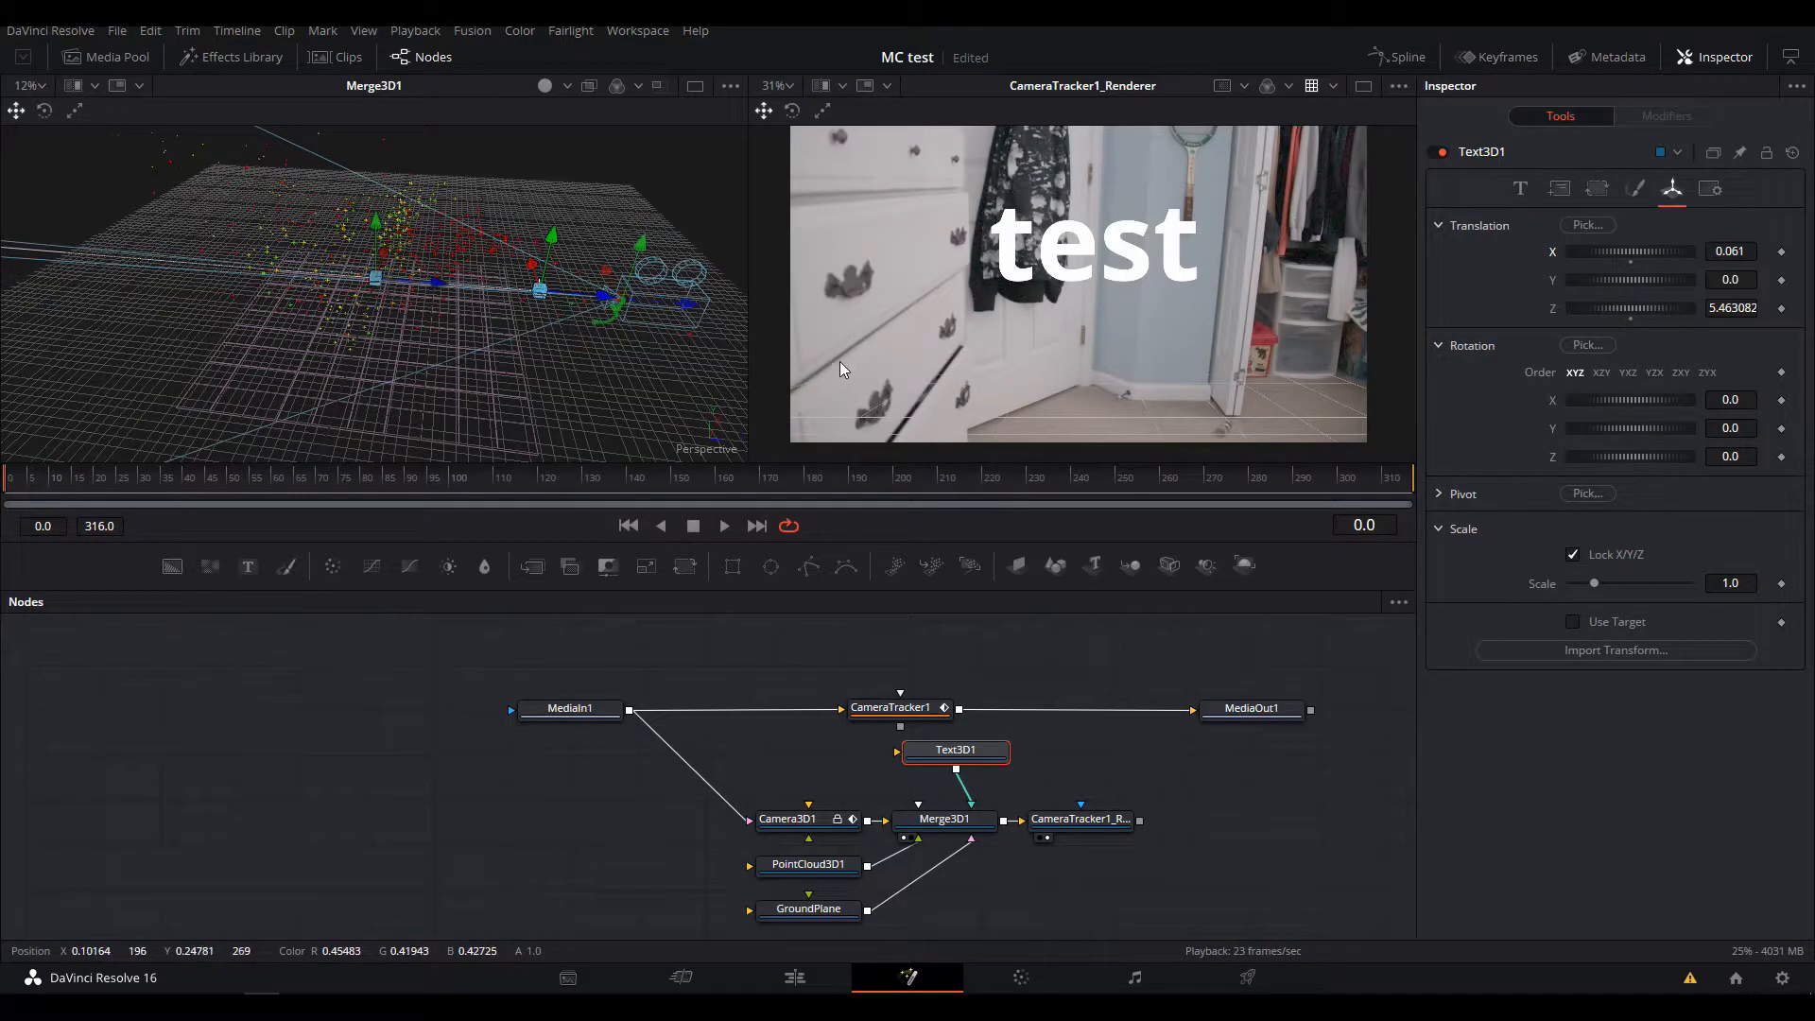
{"action": "left_click", "coordinate": [727, 527]}
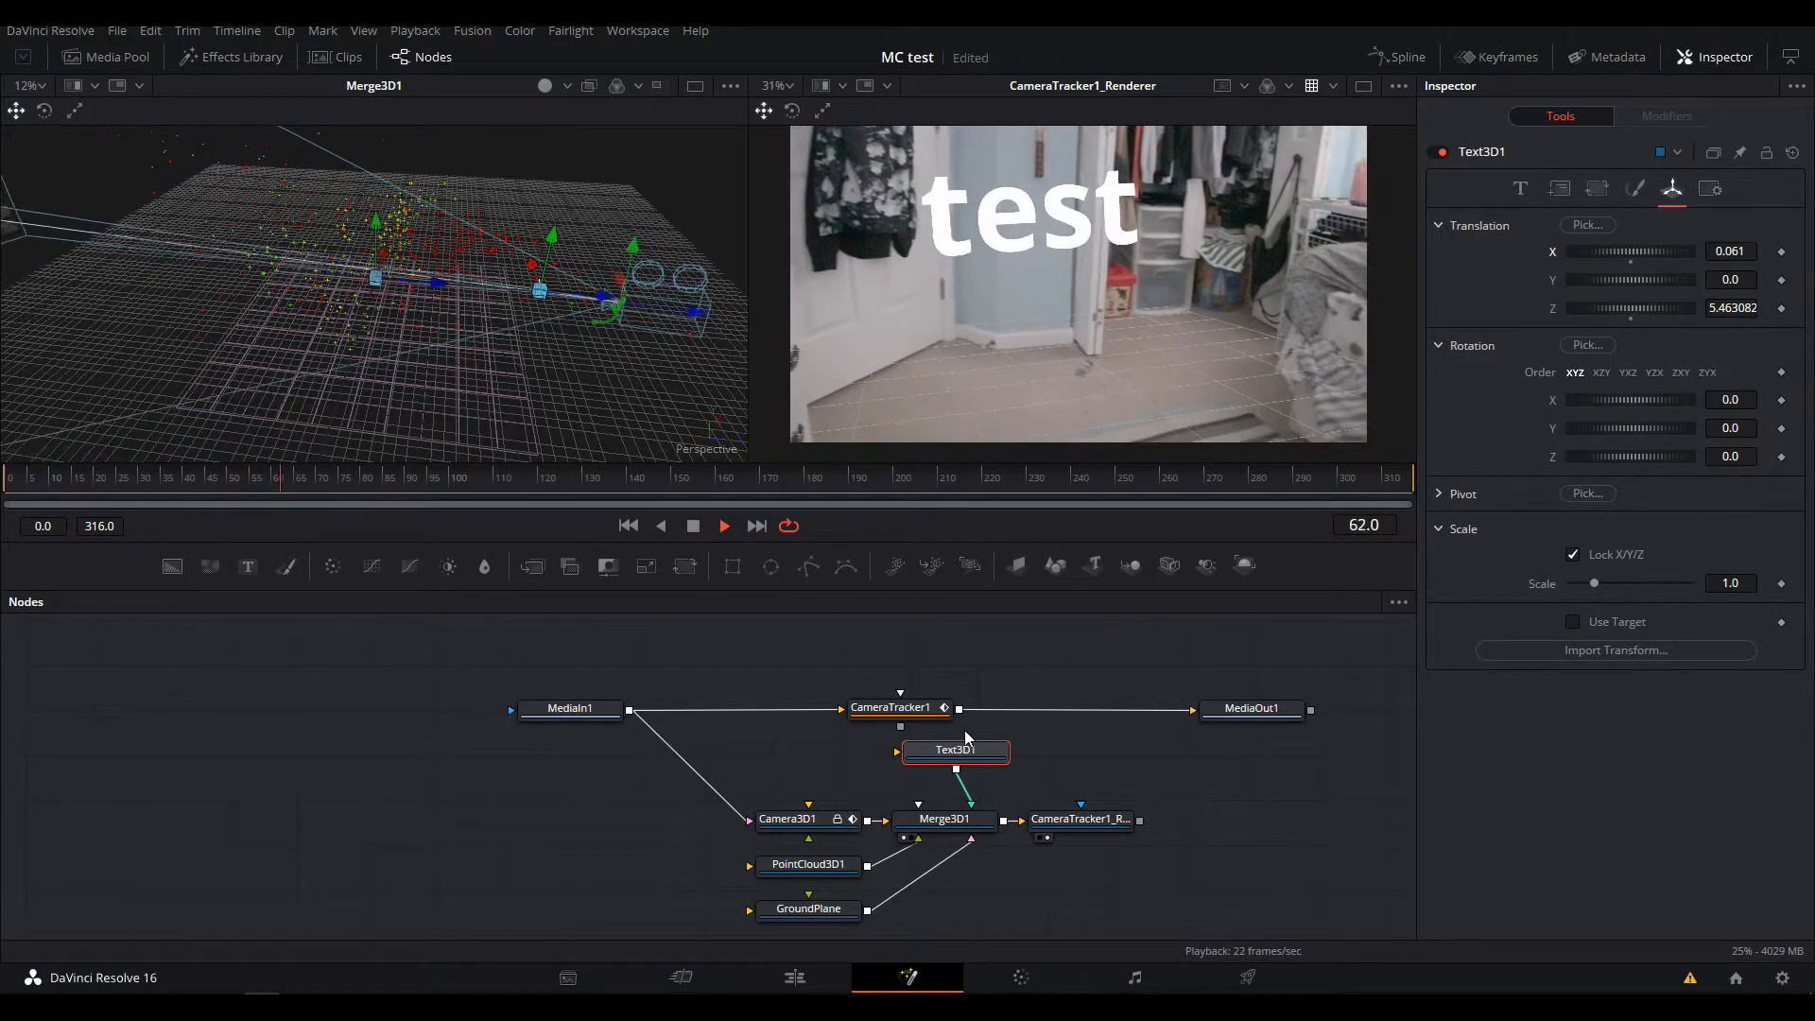
Show the CameraTracker1 node's export settings during playback
{"action": "left_click", "coordinate": [908, 707]}
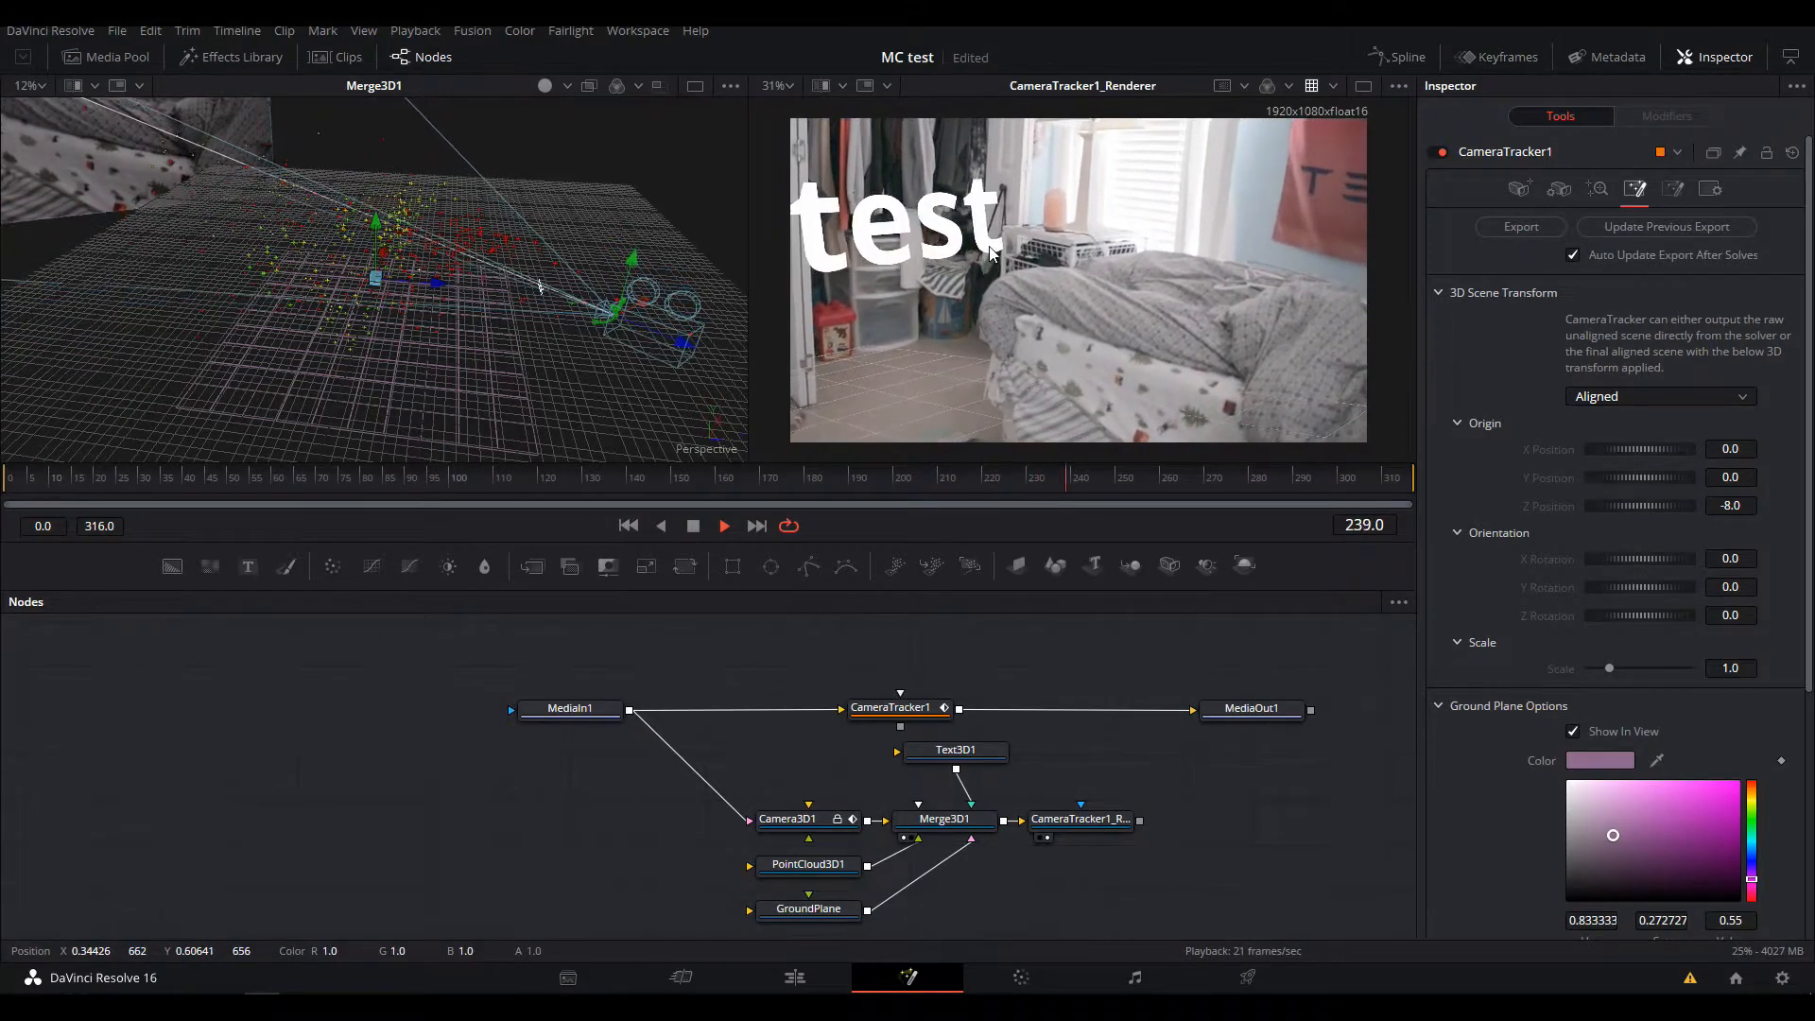
Stop playback, reset the 3D text's X and Z translation to 0, and return to frame 0
{"action": "left_click", "coordinate": [694, 526]}
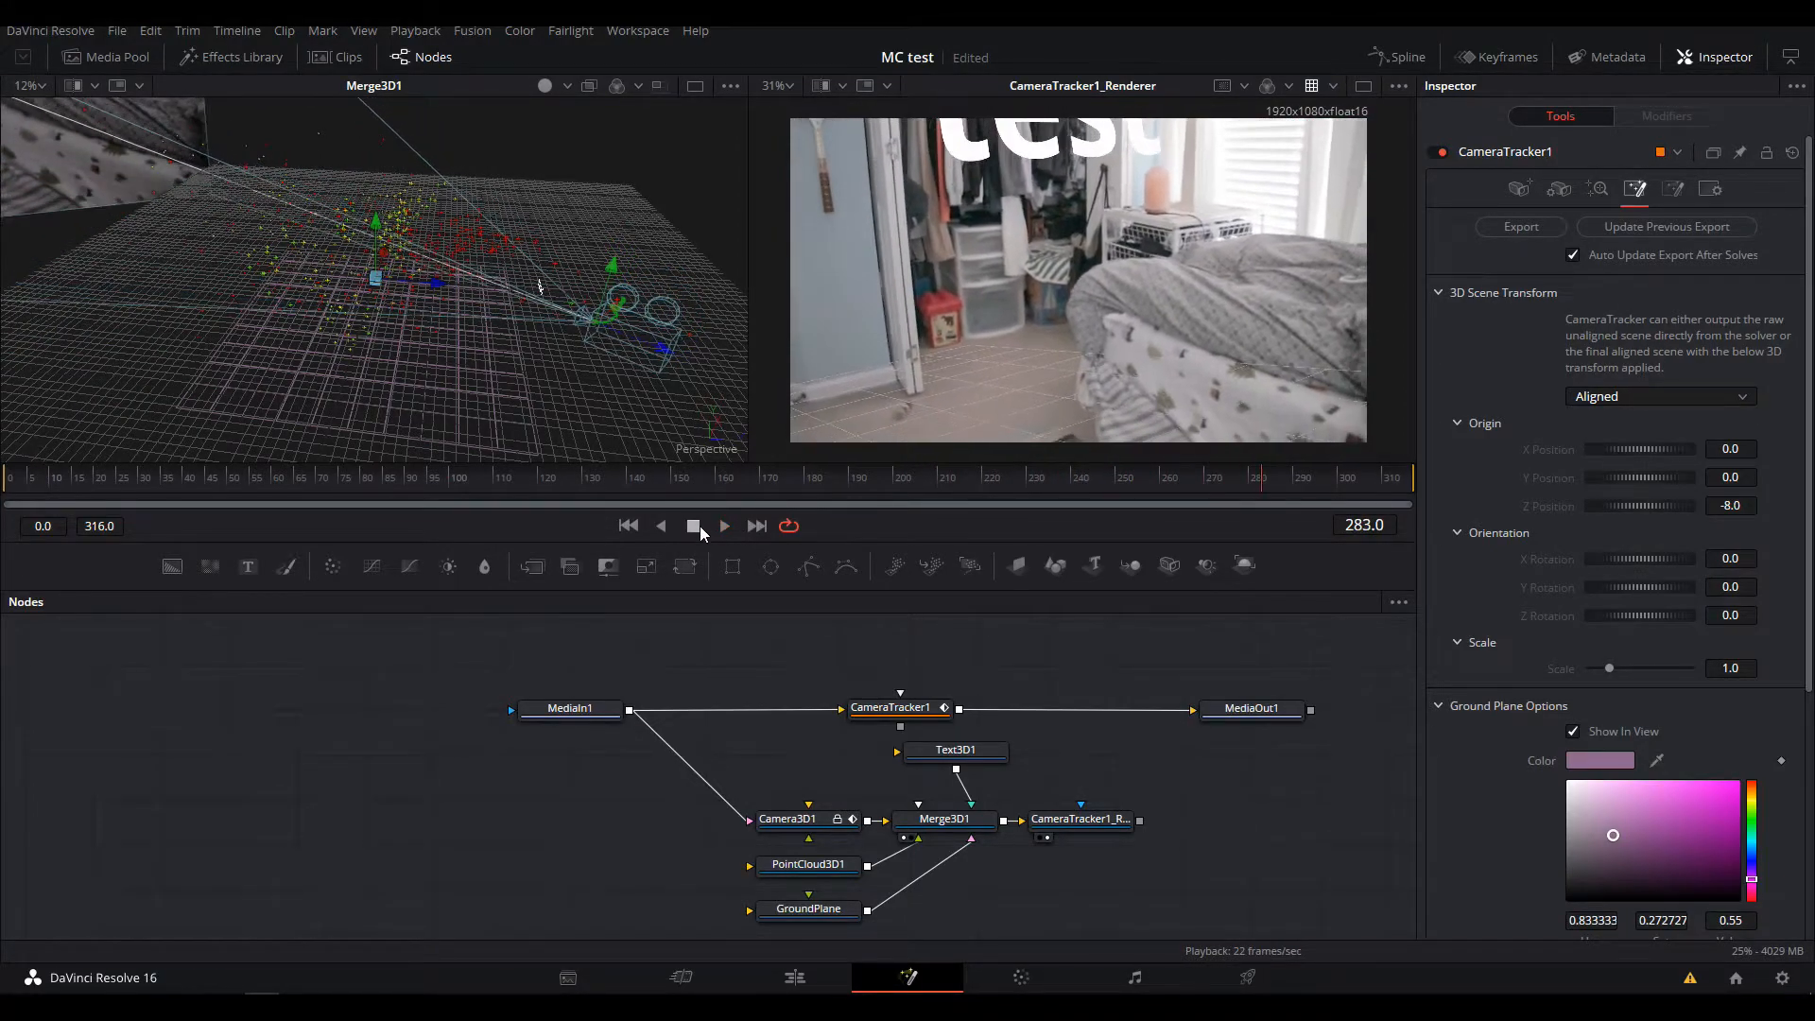
{"action": "left_click_drag", "start_coordinate": [640, 348], "coordinate": [491, 327]}
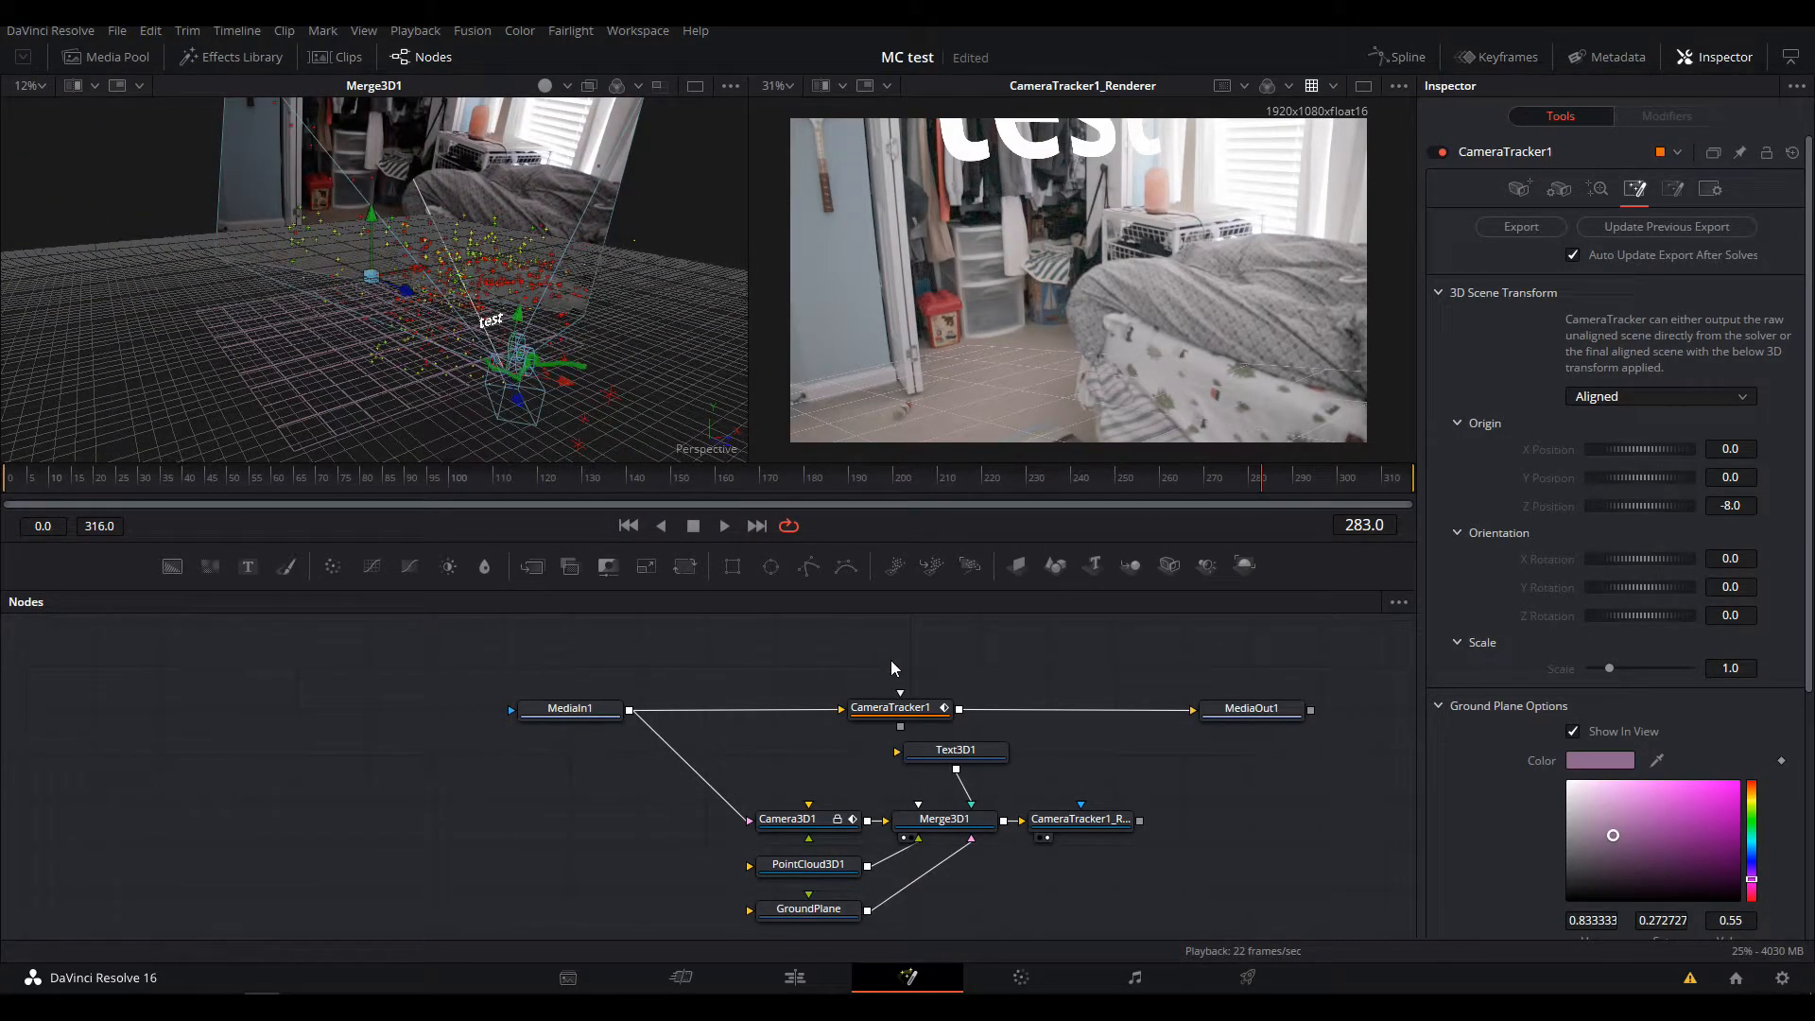
{"action": "left_click_drag", "start_coordinate": [645, 374], "coordinate": [422, 463]}
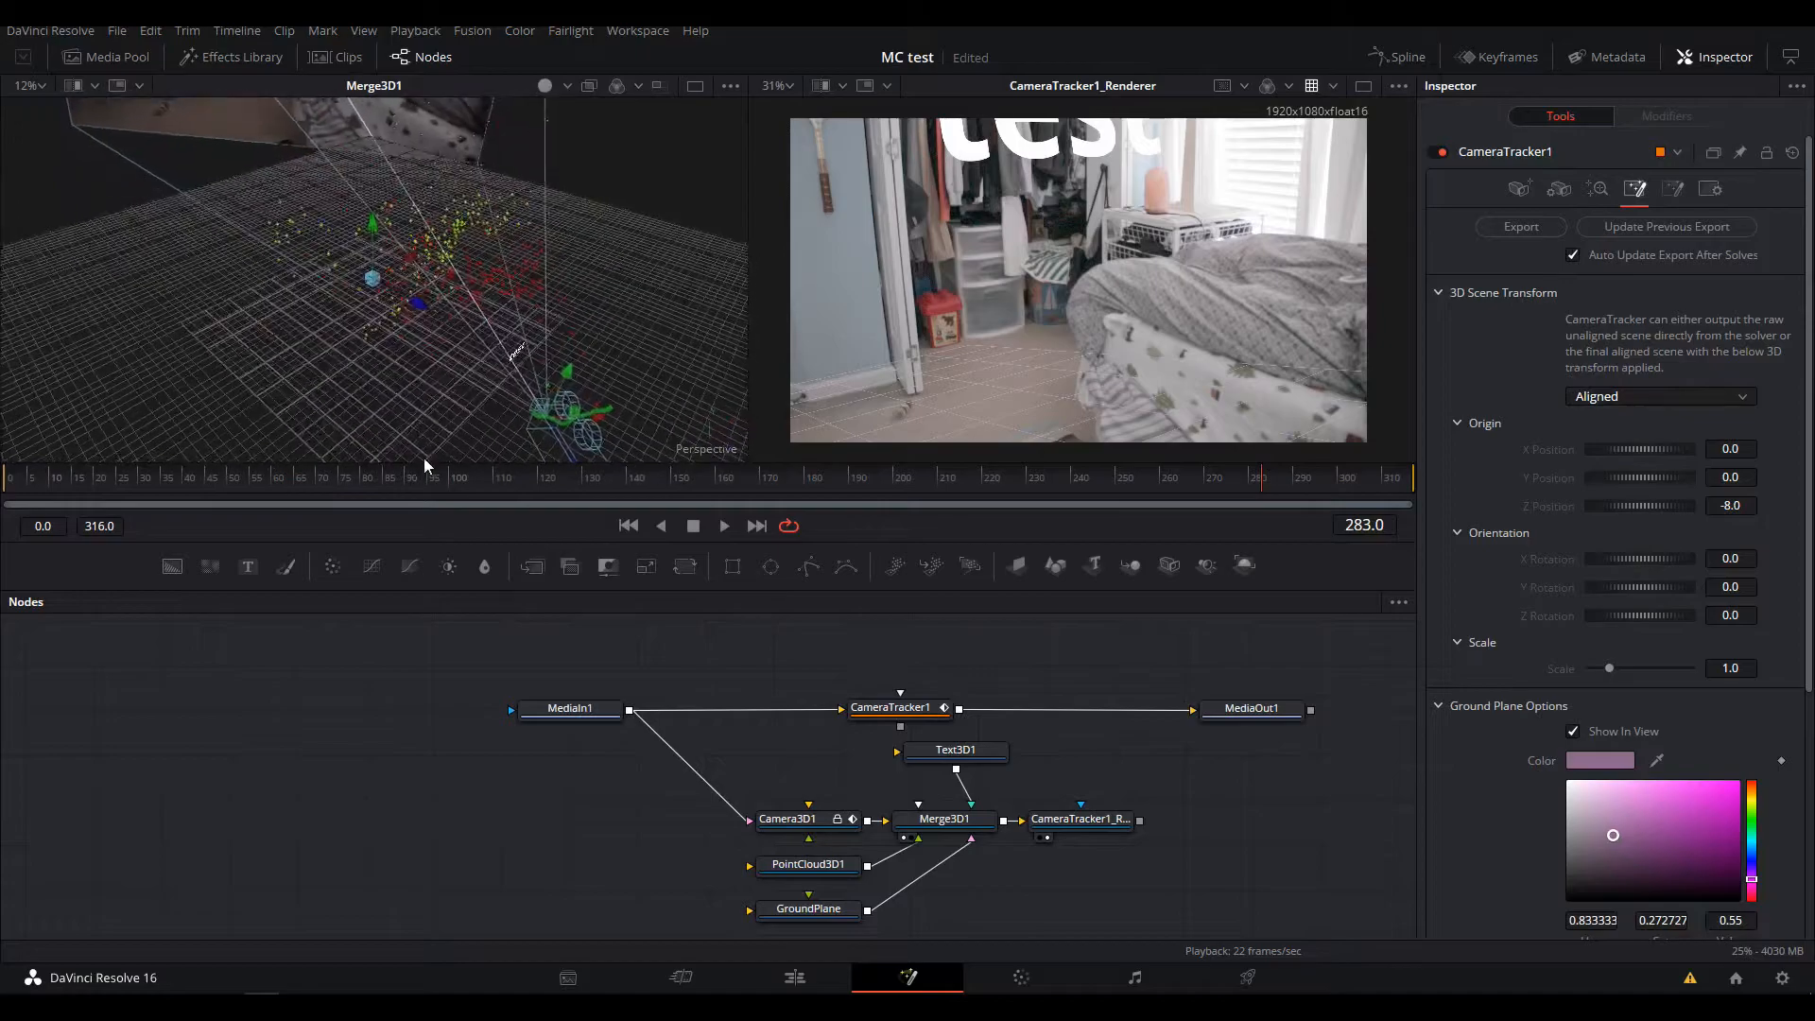
{"action": "left_click", "coordinate": [942, 753]}
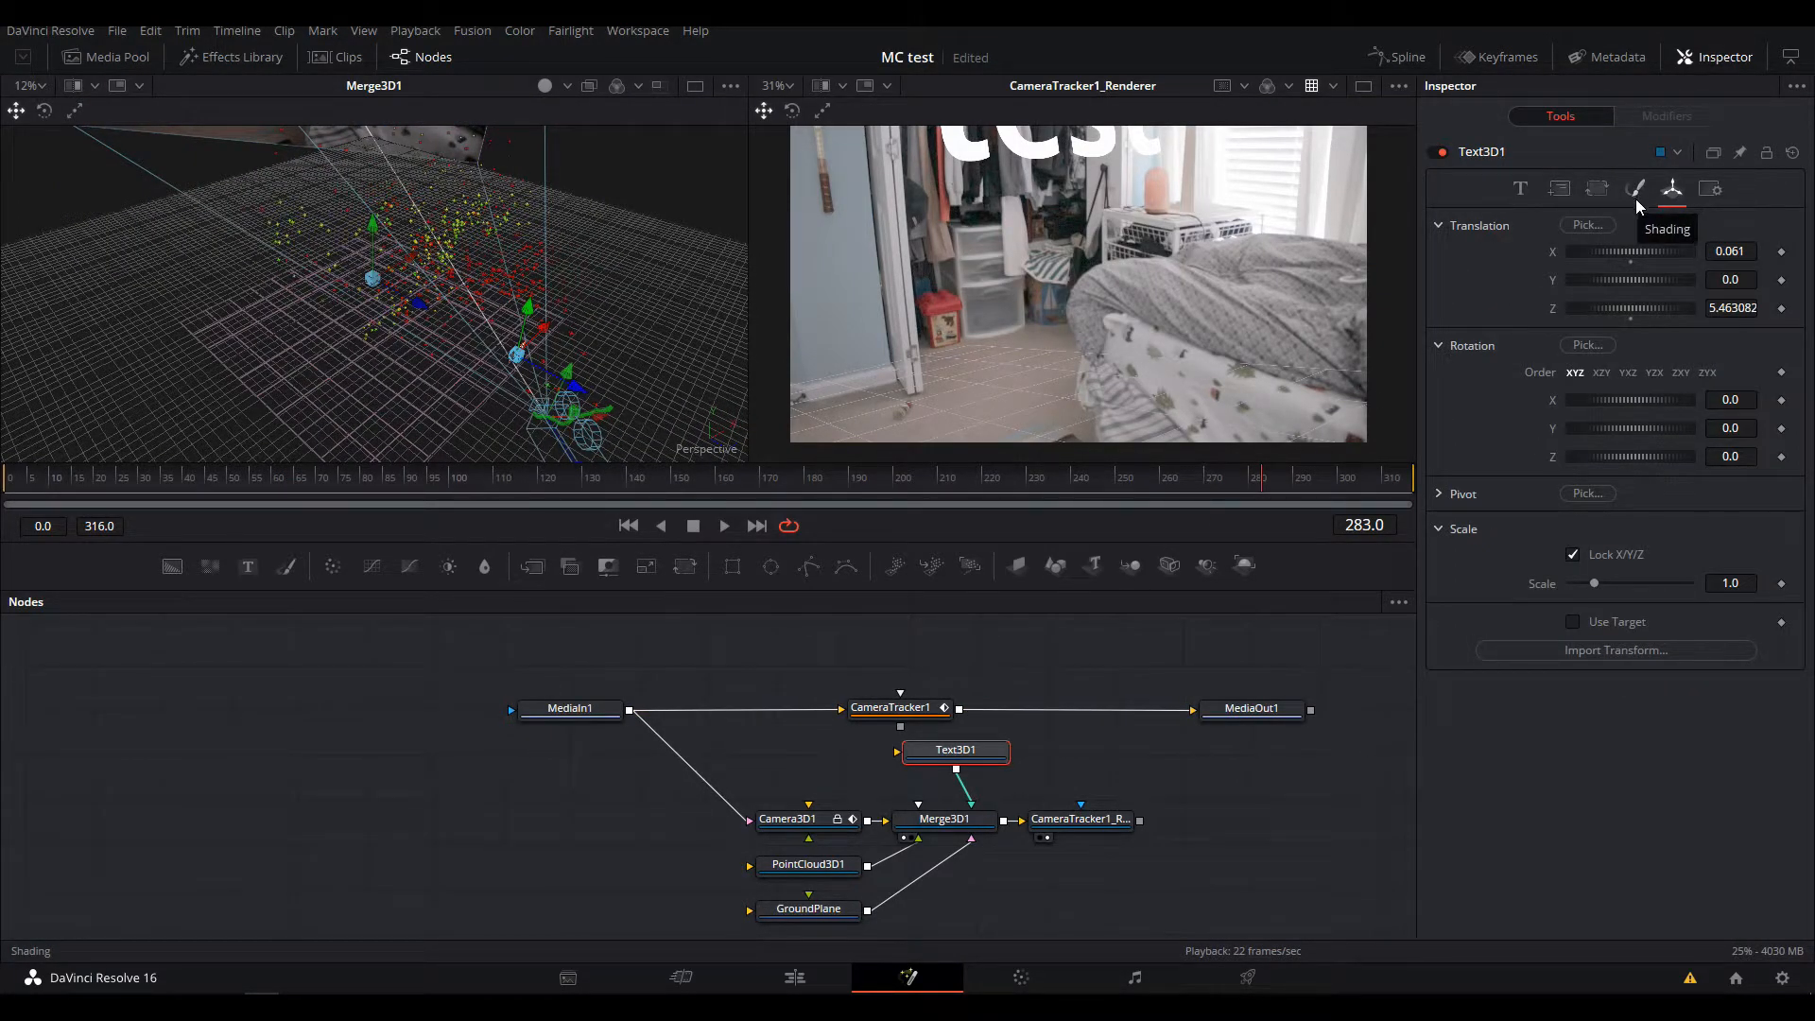
{"action": "left_click", "coordinate": [1631, 320]}
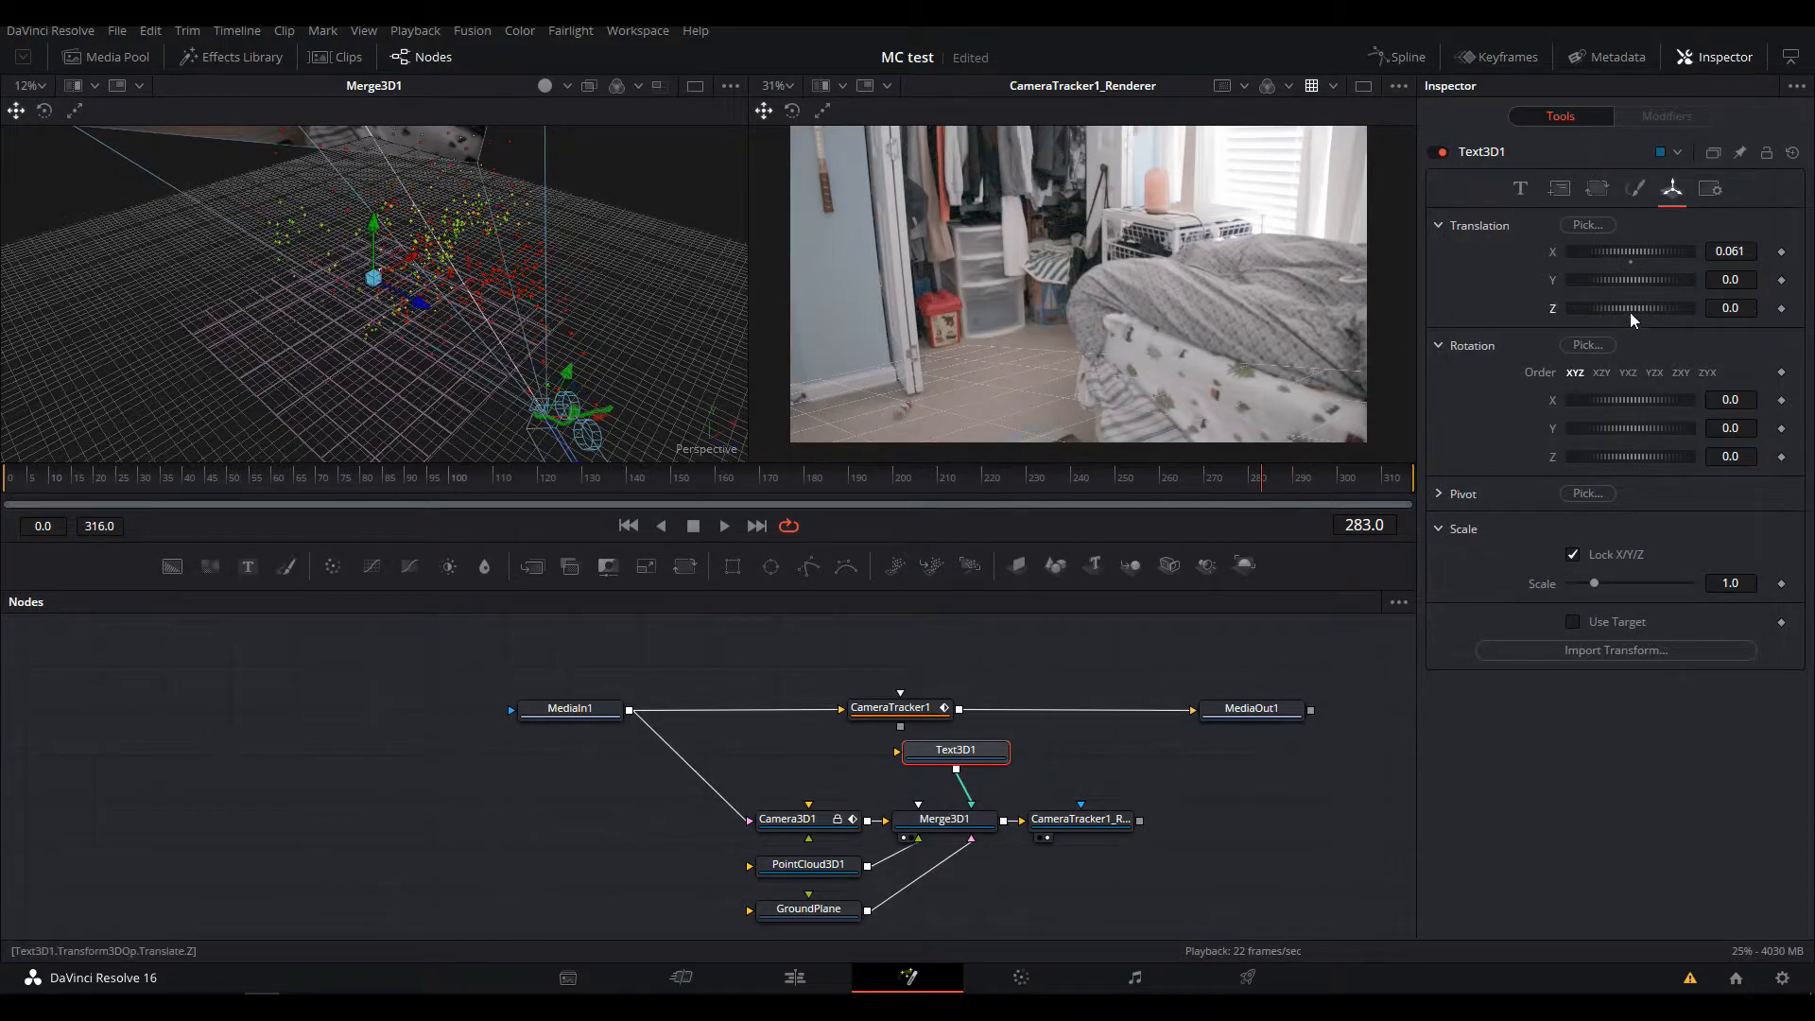
{"action": "left_click", "coordinate": [1630, 261]}
{"action": "mouse_move", "coordinate": [420, 389]}
{"action": "left_mouse_down"}
{"action": "mouse_move", "coordinate": [391, 371]}
{"action": "mouse_move", "coordinate": [409, 381]}
{"action": "left_mouse_up"}
{"action": "left_click_drag", "start_coordinate": [640, 475], "coordinate": [4, 487]}
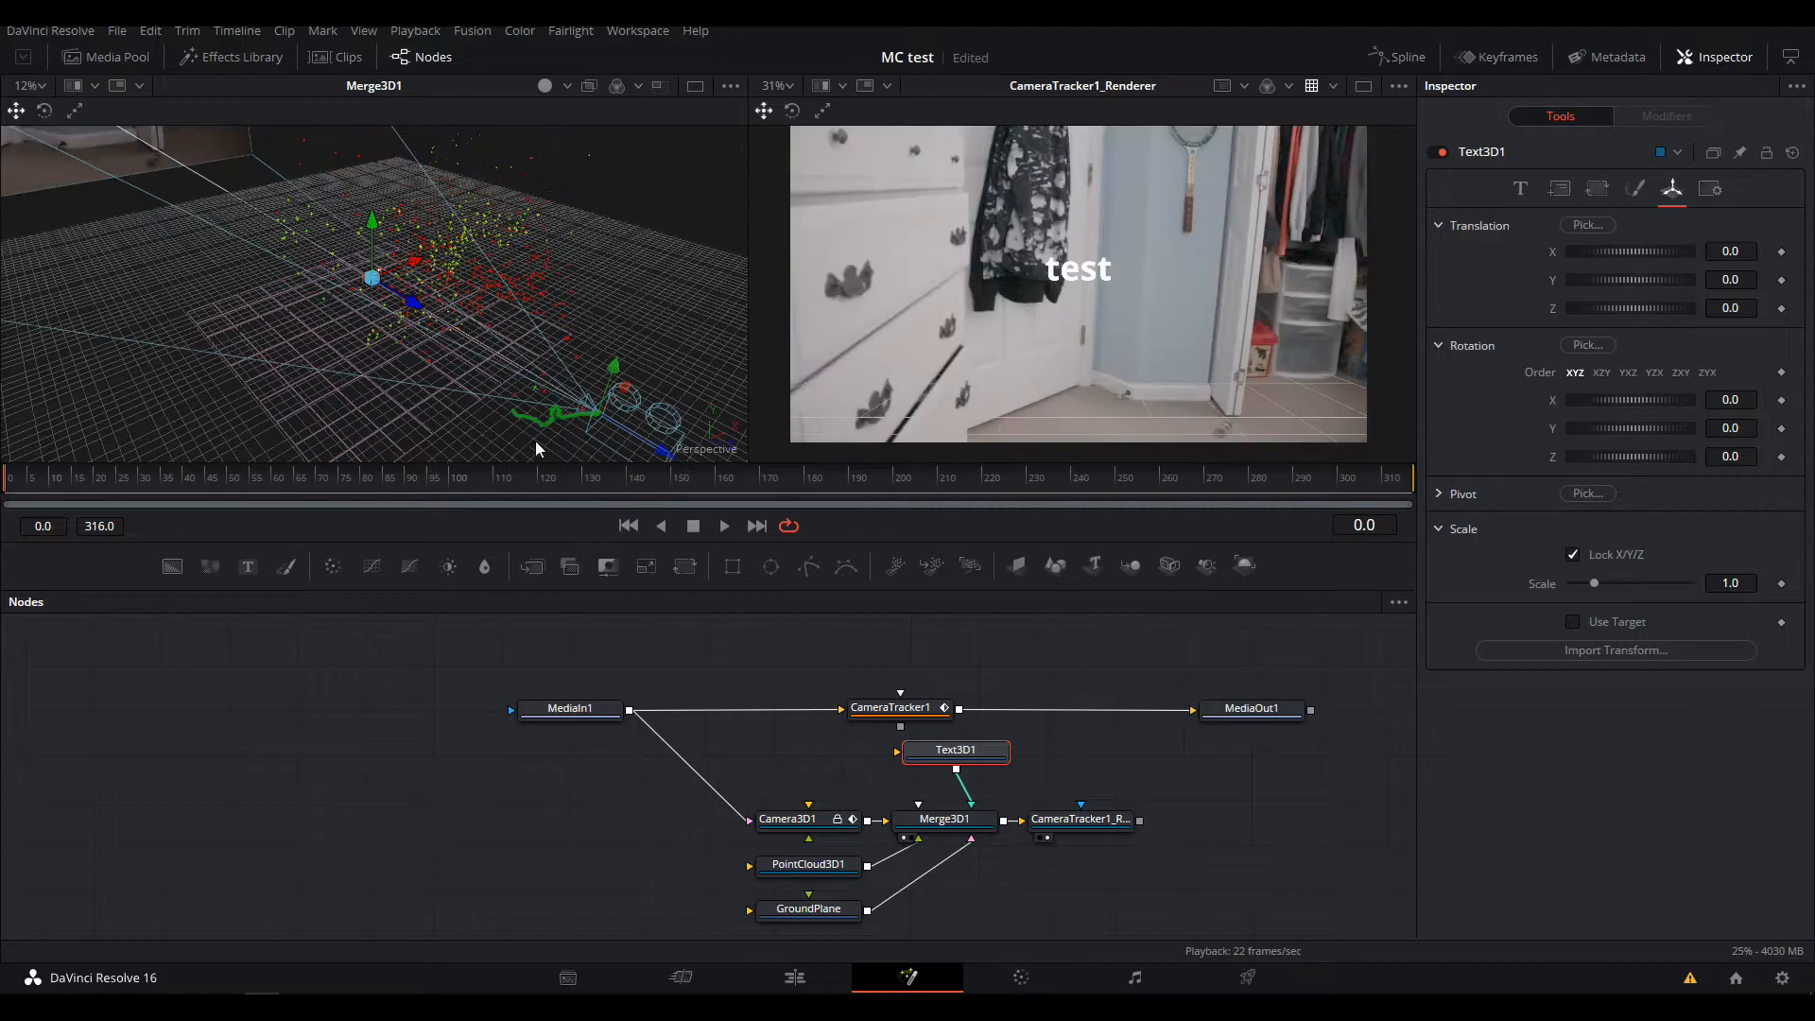
Display CameraTracker1 in the viewer, select groups of points in the 3D point cloud, and examine them from several angles with their solve errors
{"action": "left_click_drag", "start_coordinate": [516, 420], "coordinate": [354, 364]}
{"action": "left_click_drag", "start_coordinate": [267, 184], "coordinate": [448, 271]}
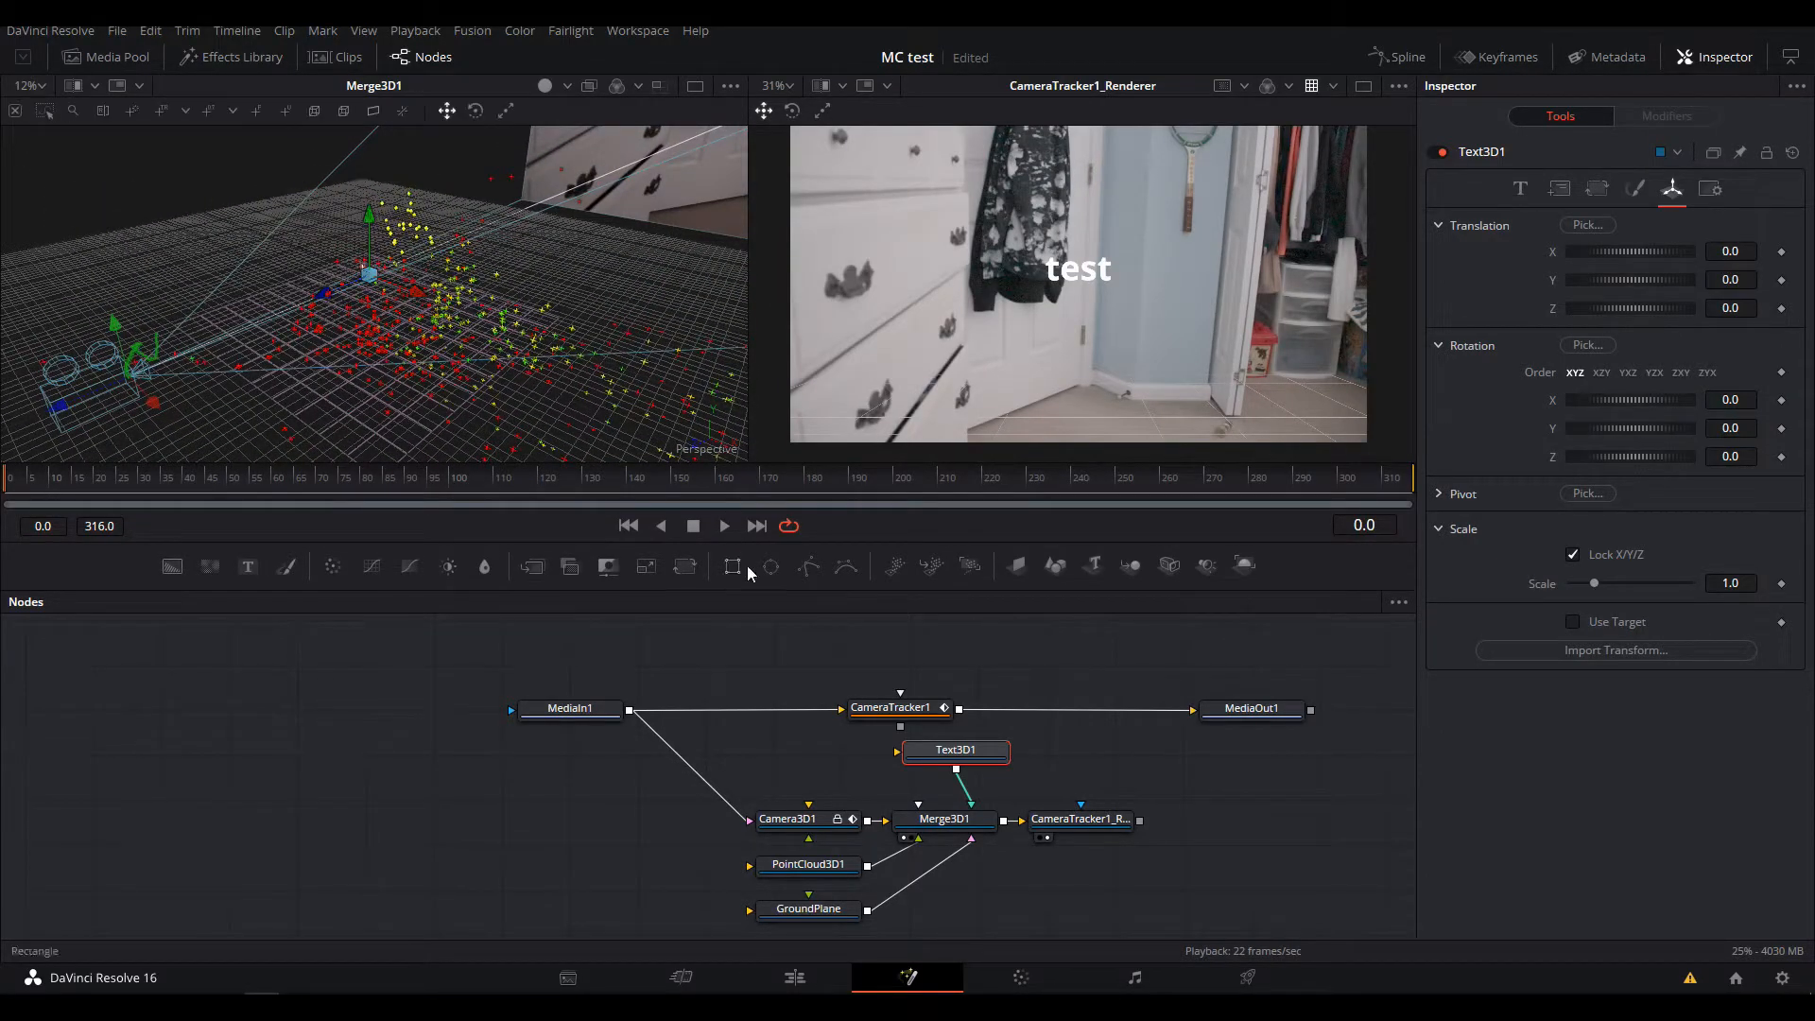
{"action": "left_click", "coordinate": [866, 727]}
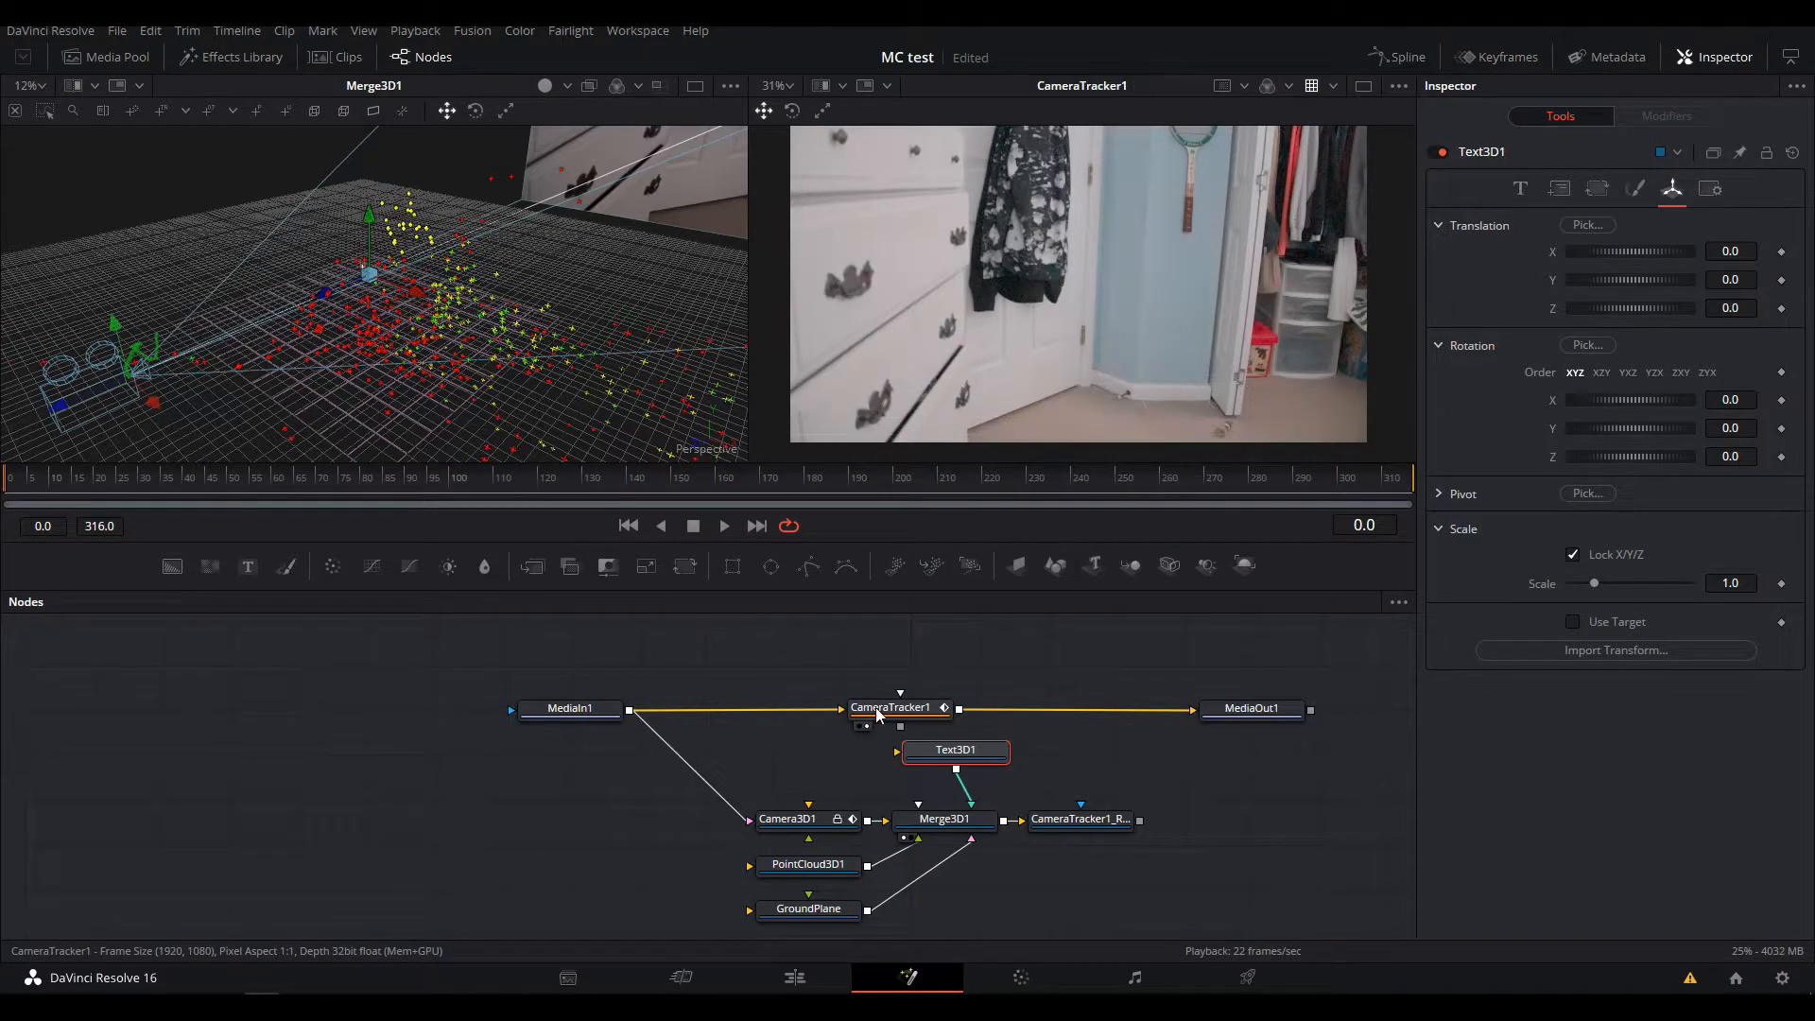
{"action": "left_click", "coordinate": [884, 708]}
{"action": "left_click", "coordinate": [192, 109]}
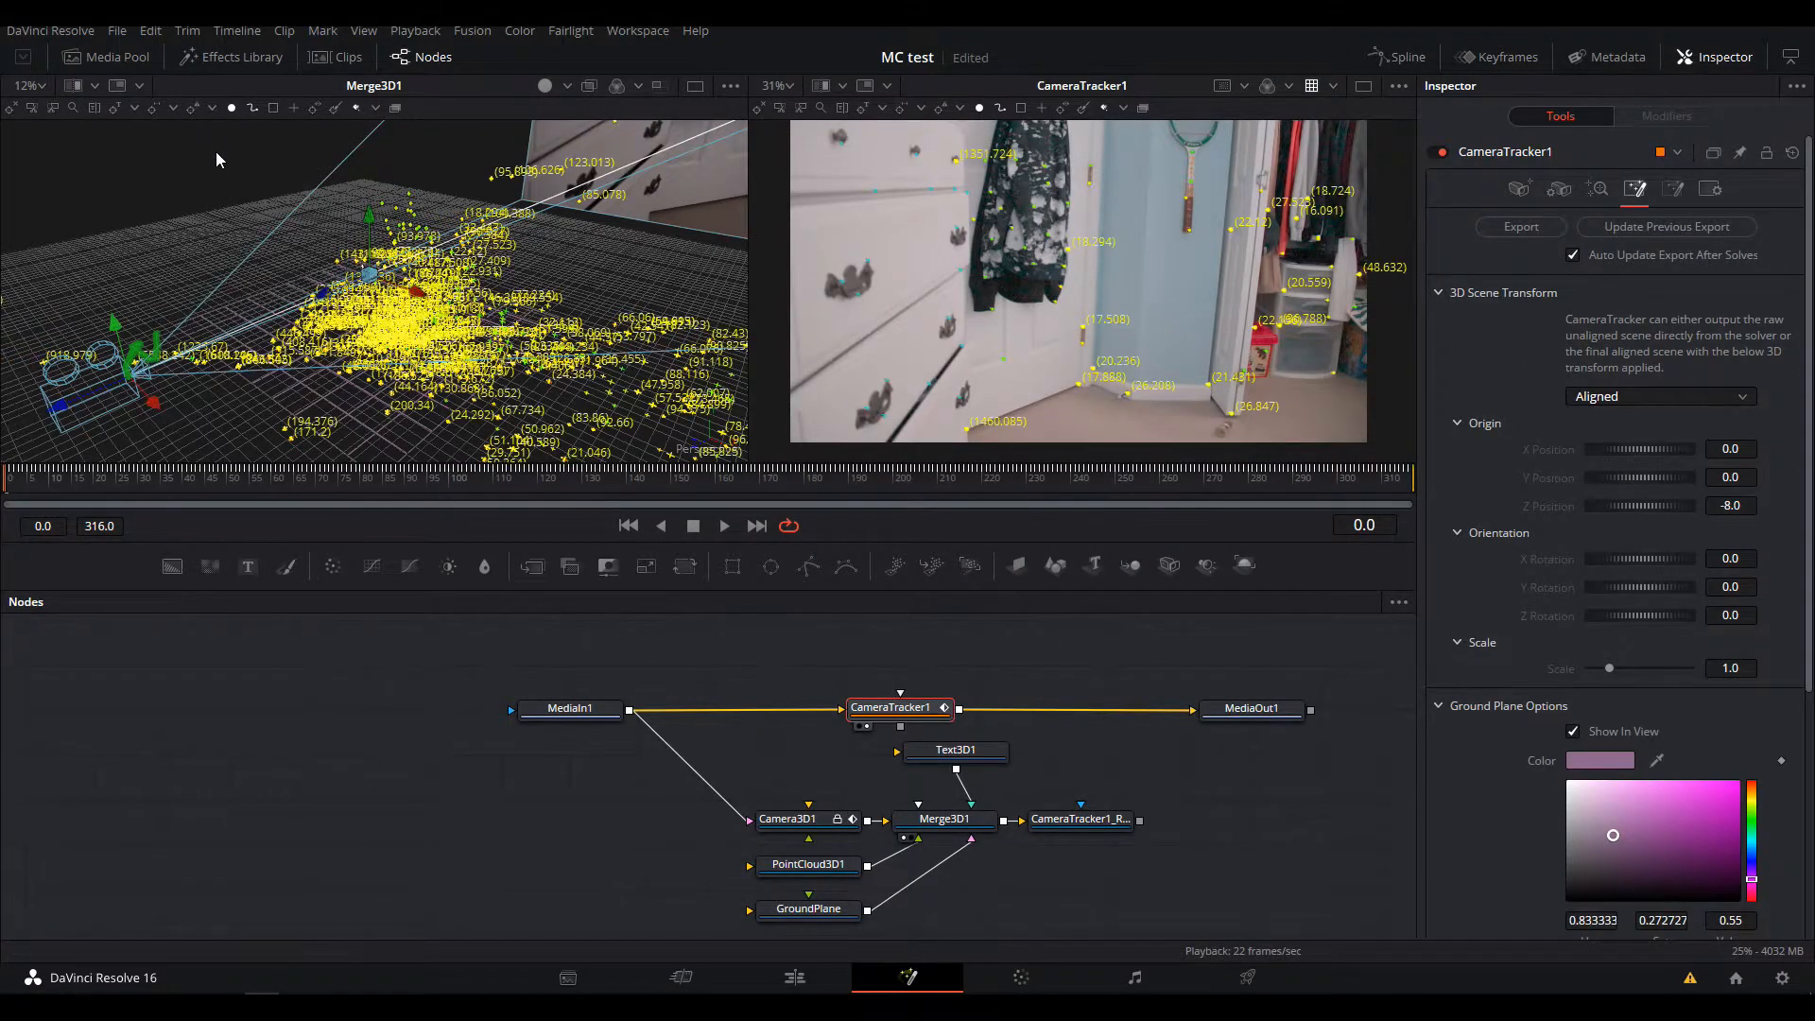
{"action": "left_click_drag", "start_coordinate": [208, 210], "coordinate": [92, 293]}
{"action": "left_click_drag", "start_coordinate": [183, 342], "coordinate": [413, 159]}
{"action": "left_click_drag", "start_coordinate": [150, 385], "coordinate": [409, 177]}
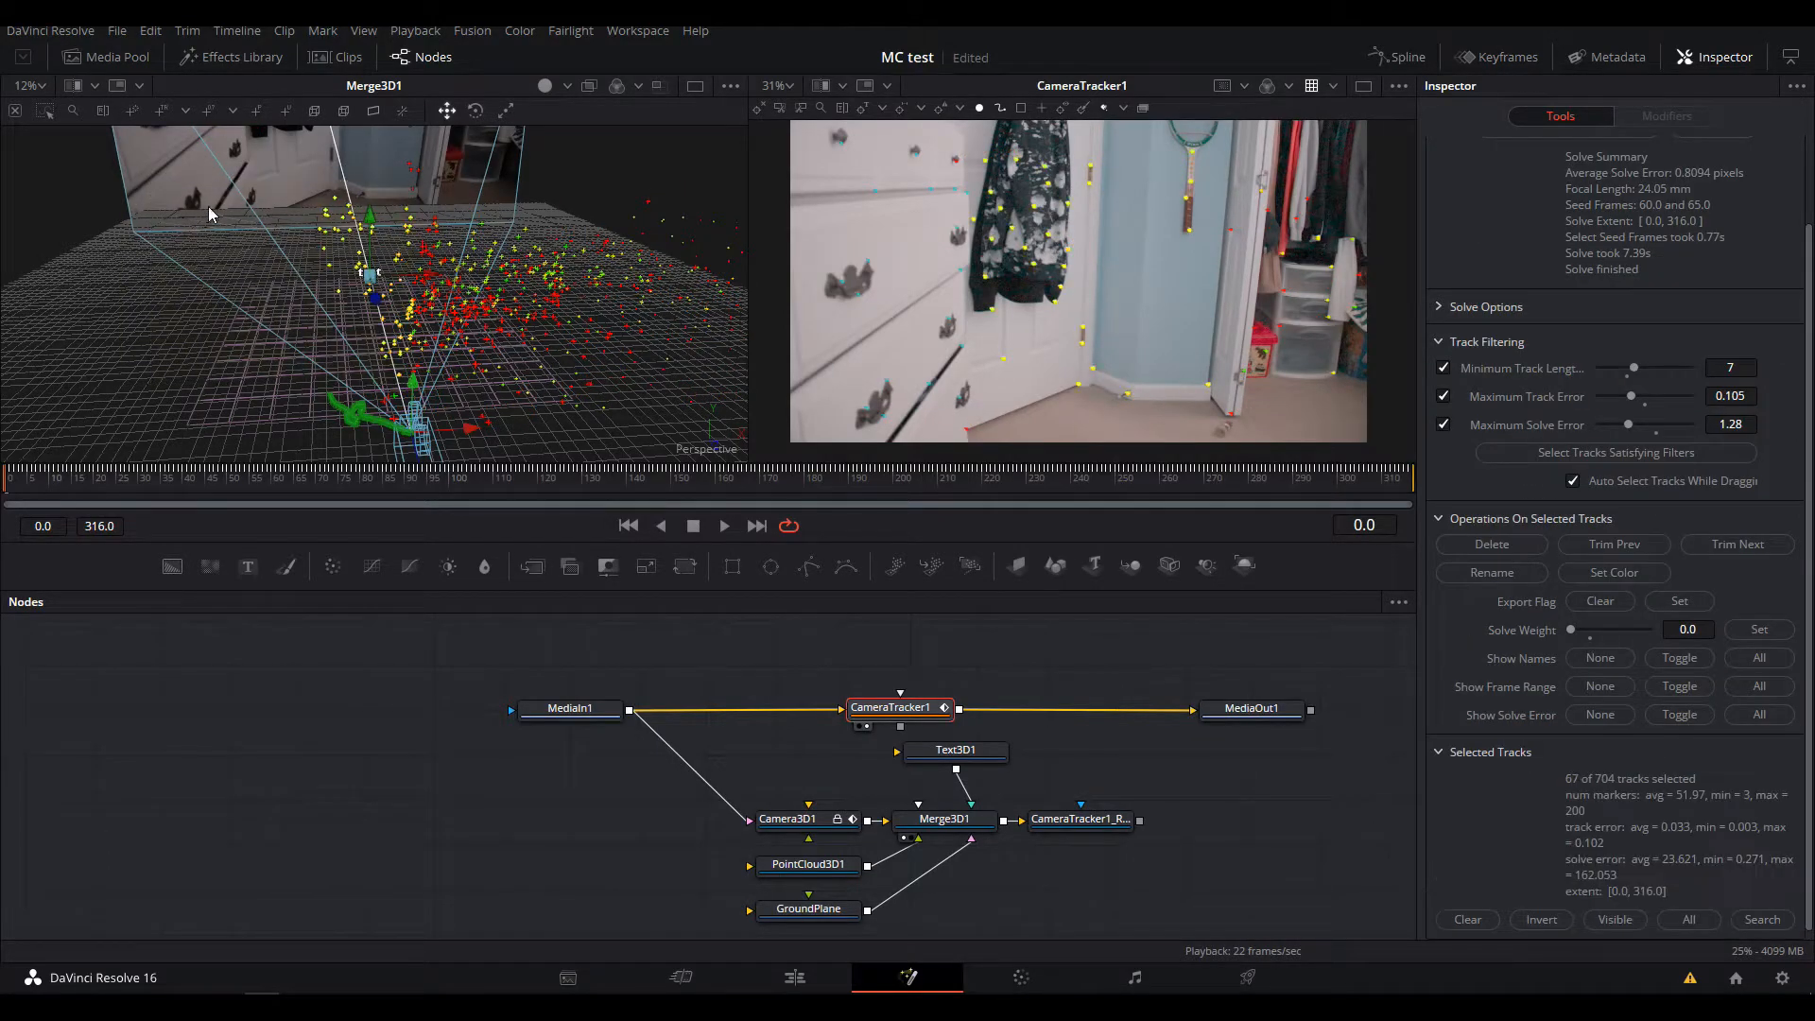
{"action": "left_click_drag", "start_coordinate": [195, 350], "coordinate": [397, 159]}
{"action": "left_click_drag", "start_coordinate": [306, 353], "coordinate": [735, 369]}
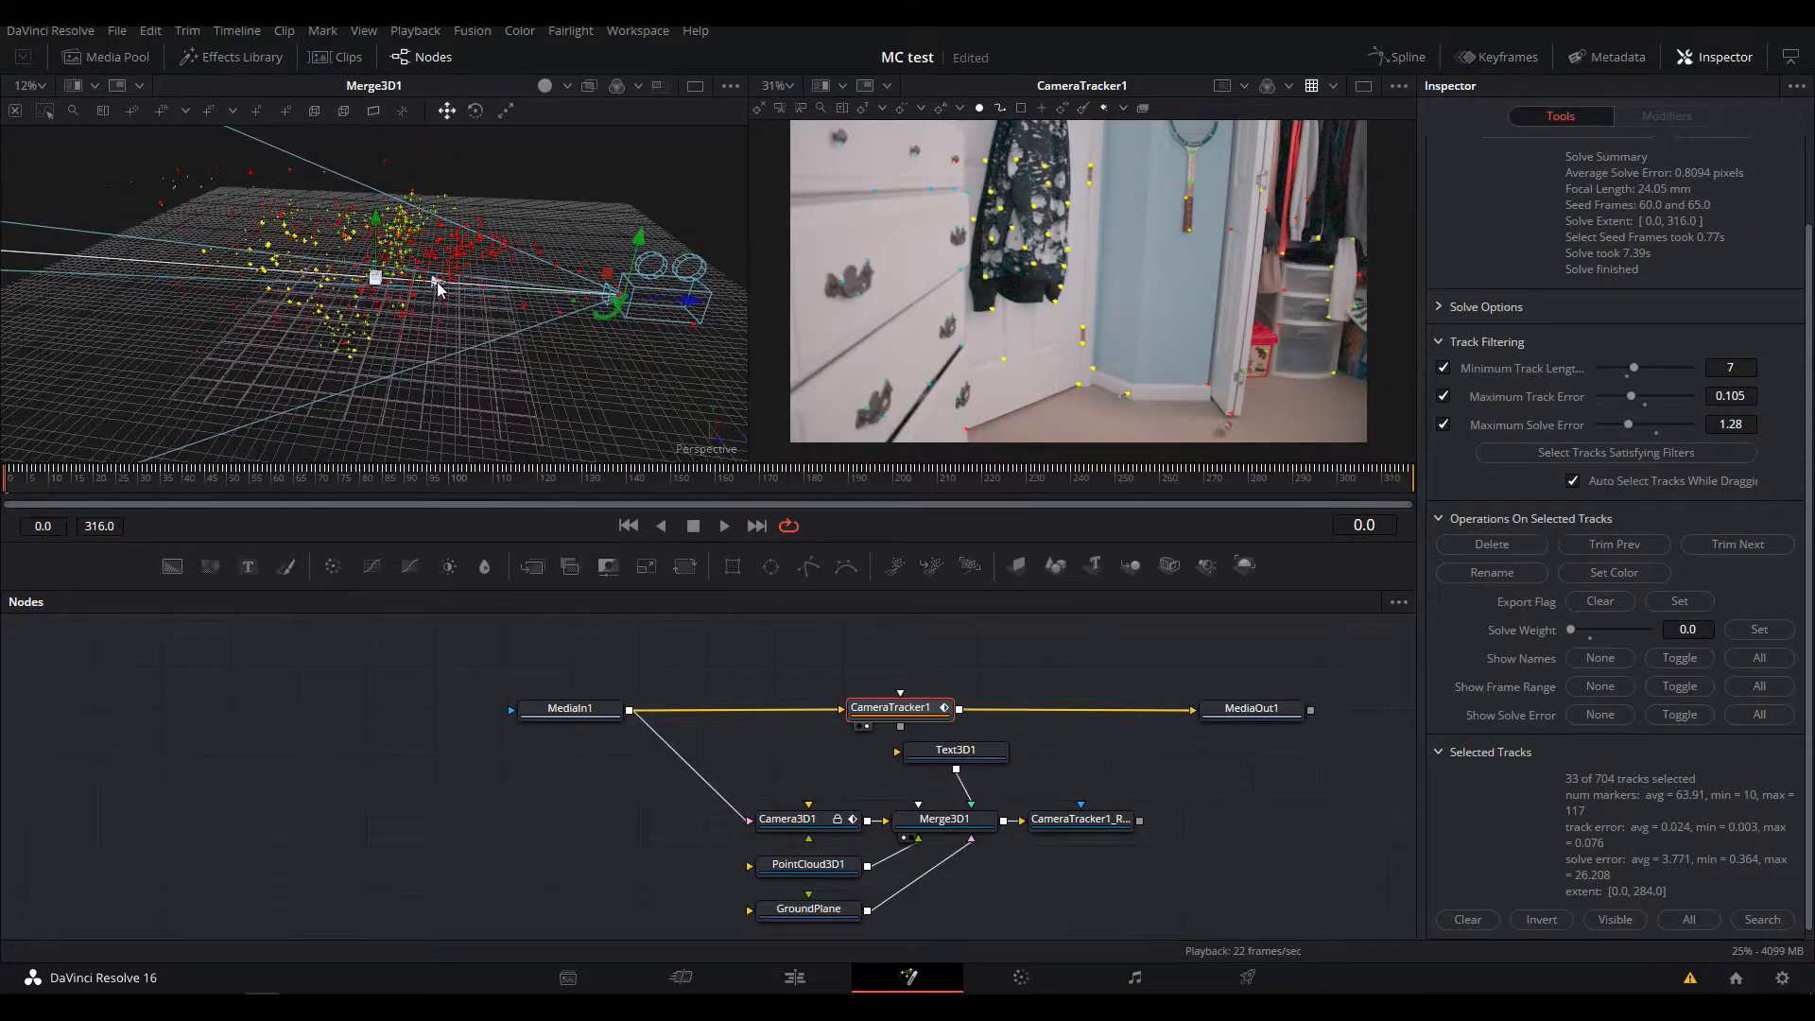
{"action": "left_click", "coordinate": [596, 390]}
{"action": "left_click_drag", "start_coordinate": [596, 389], "coordinate": [255, 304]}
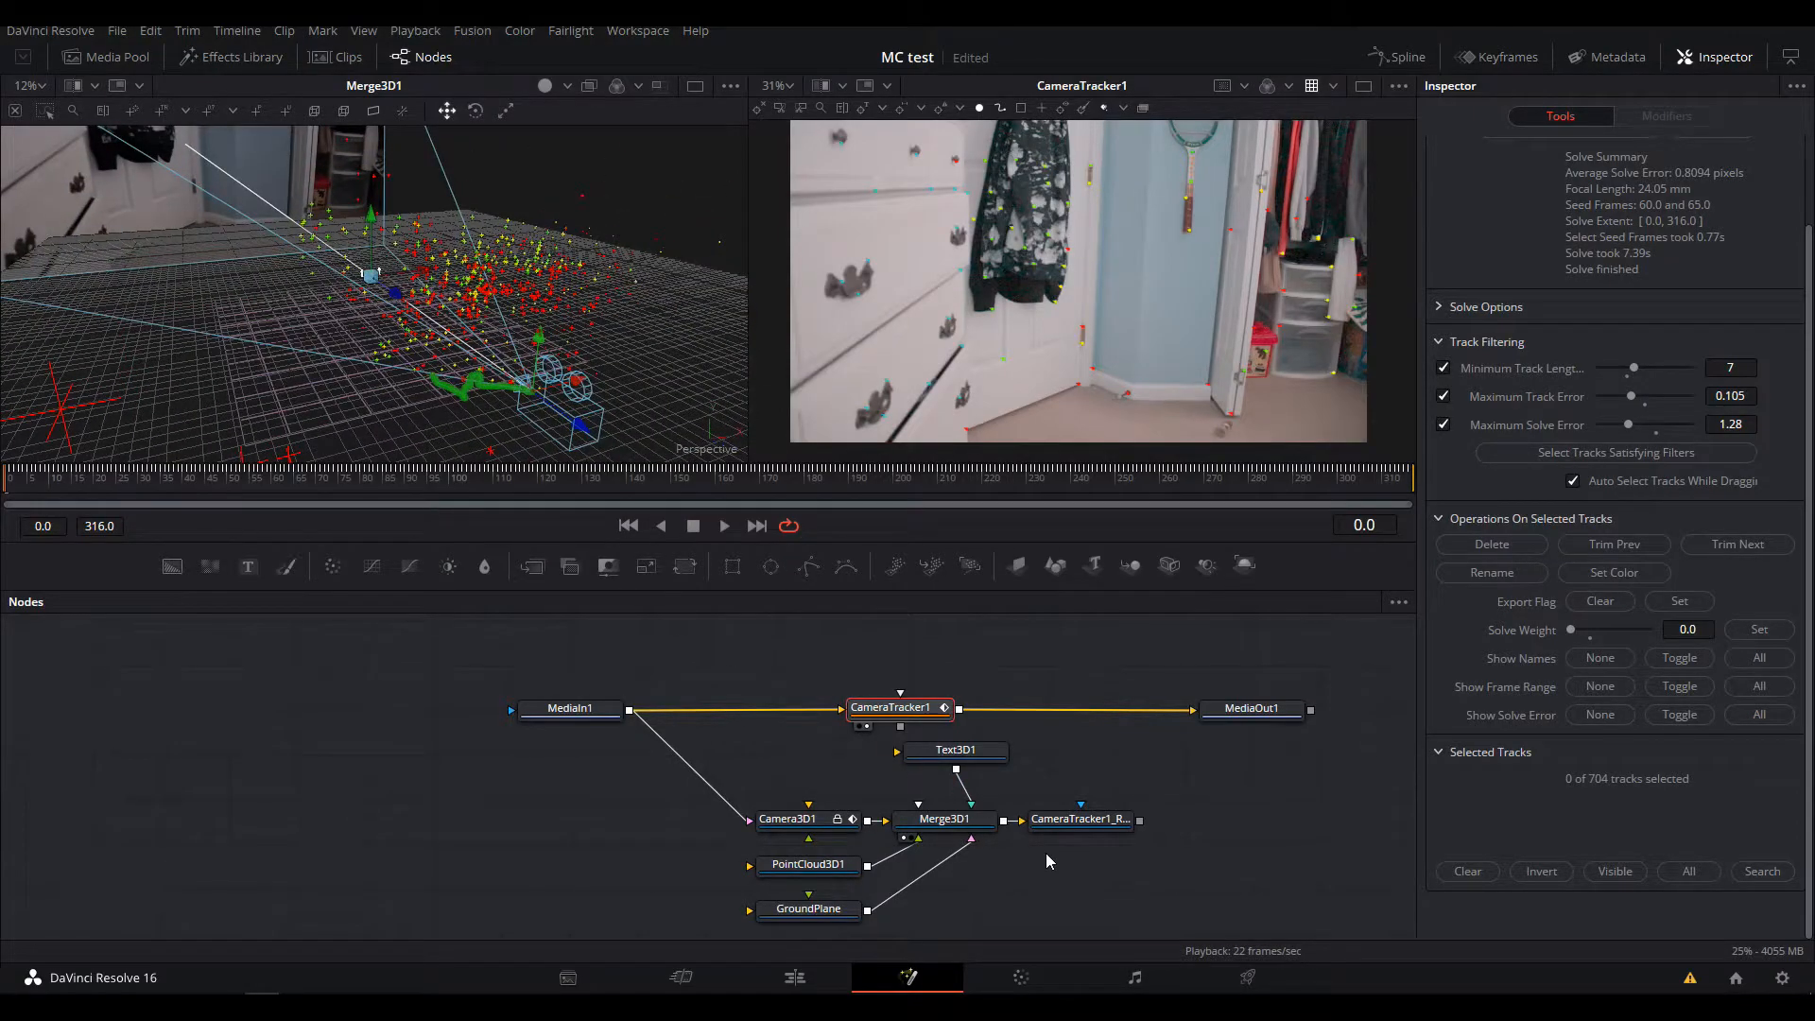
View the CameraTracker1_Renderer output, play the clip, and show the camera tracker's solve summary
{"action": "left_click", "coordinate": [1048, 838]}
{"action": "left_click", "coordinate": [725, 525]}
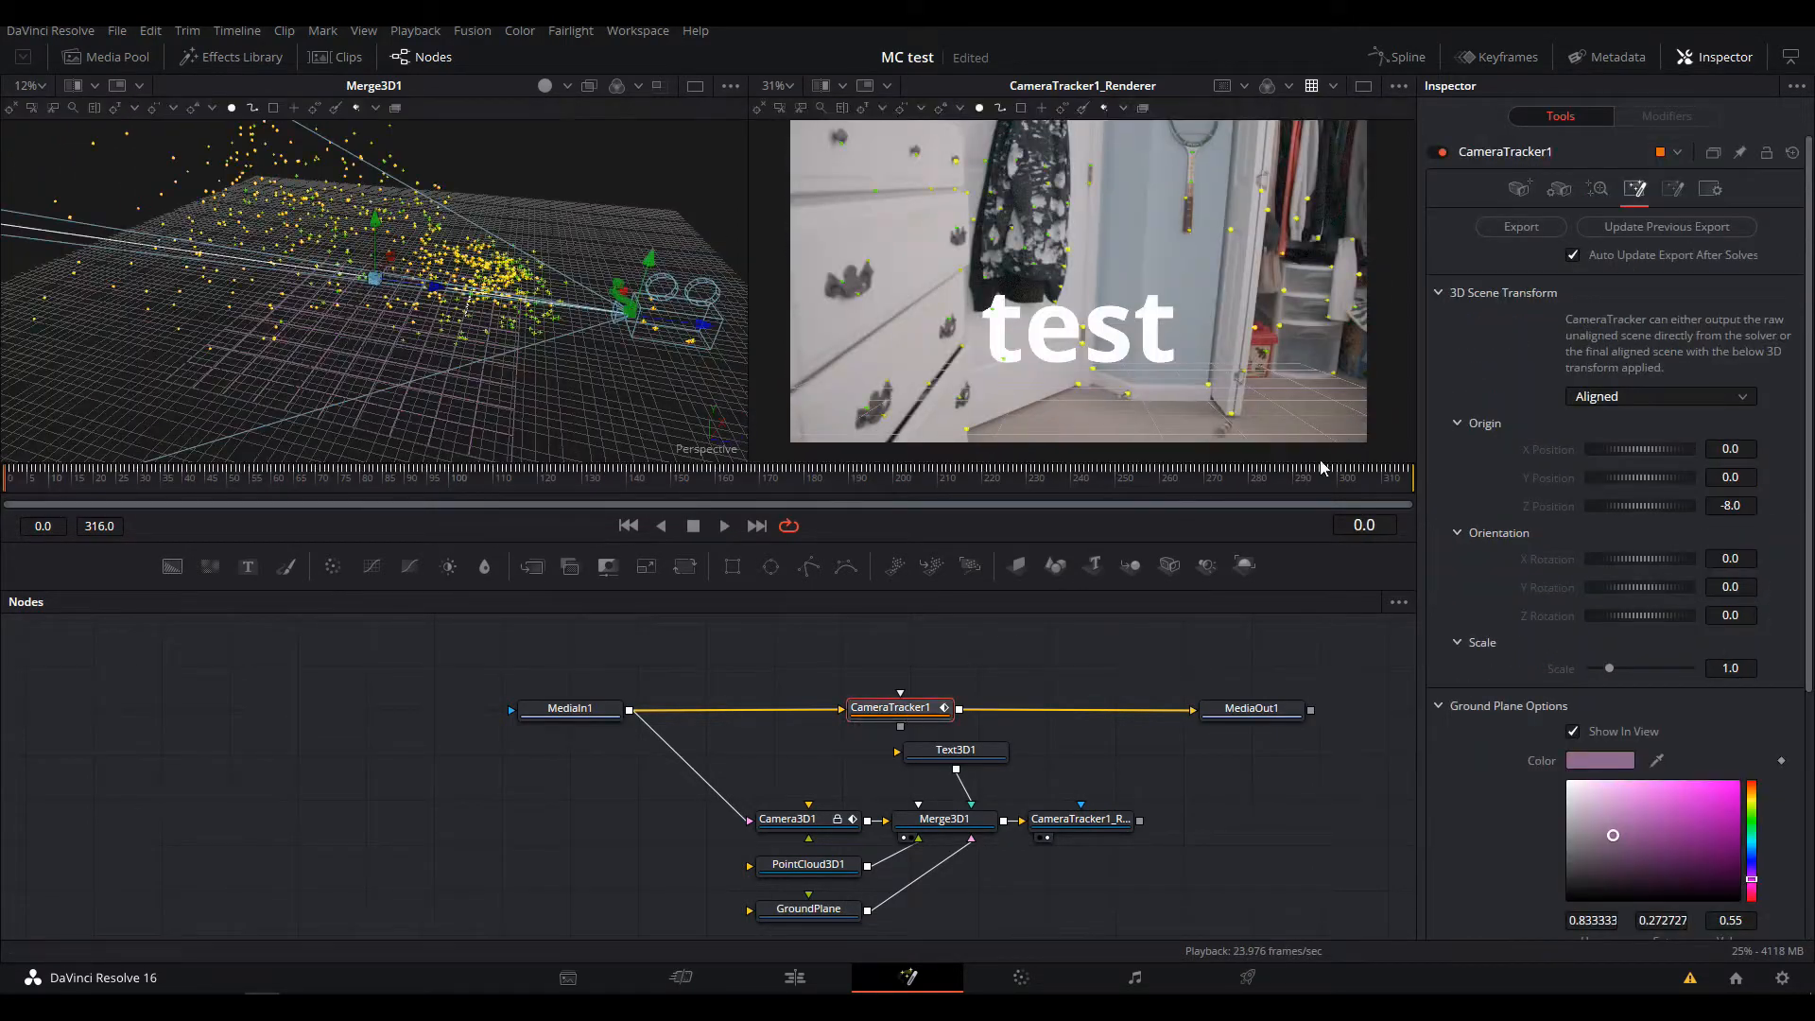
{"action": "left_click", "coordinate": [1597, 189]}
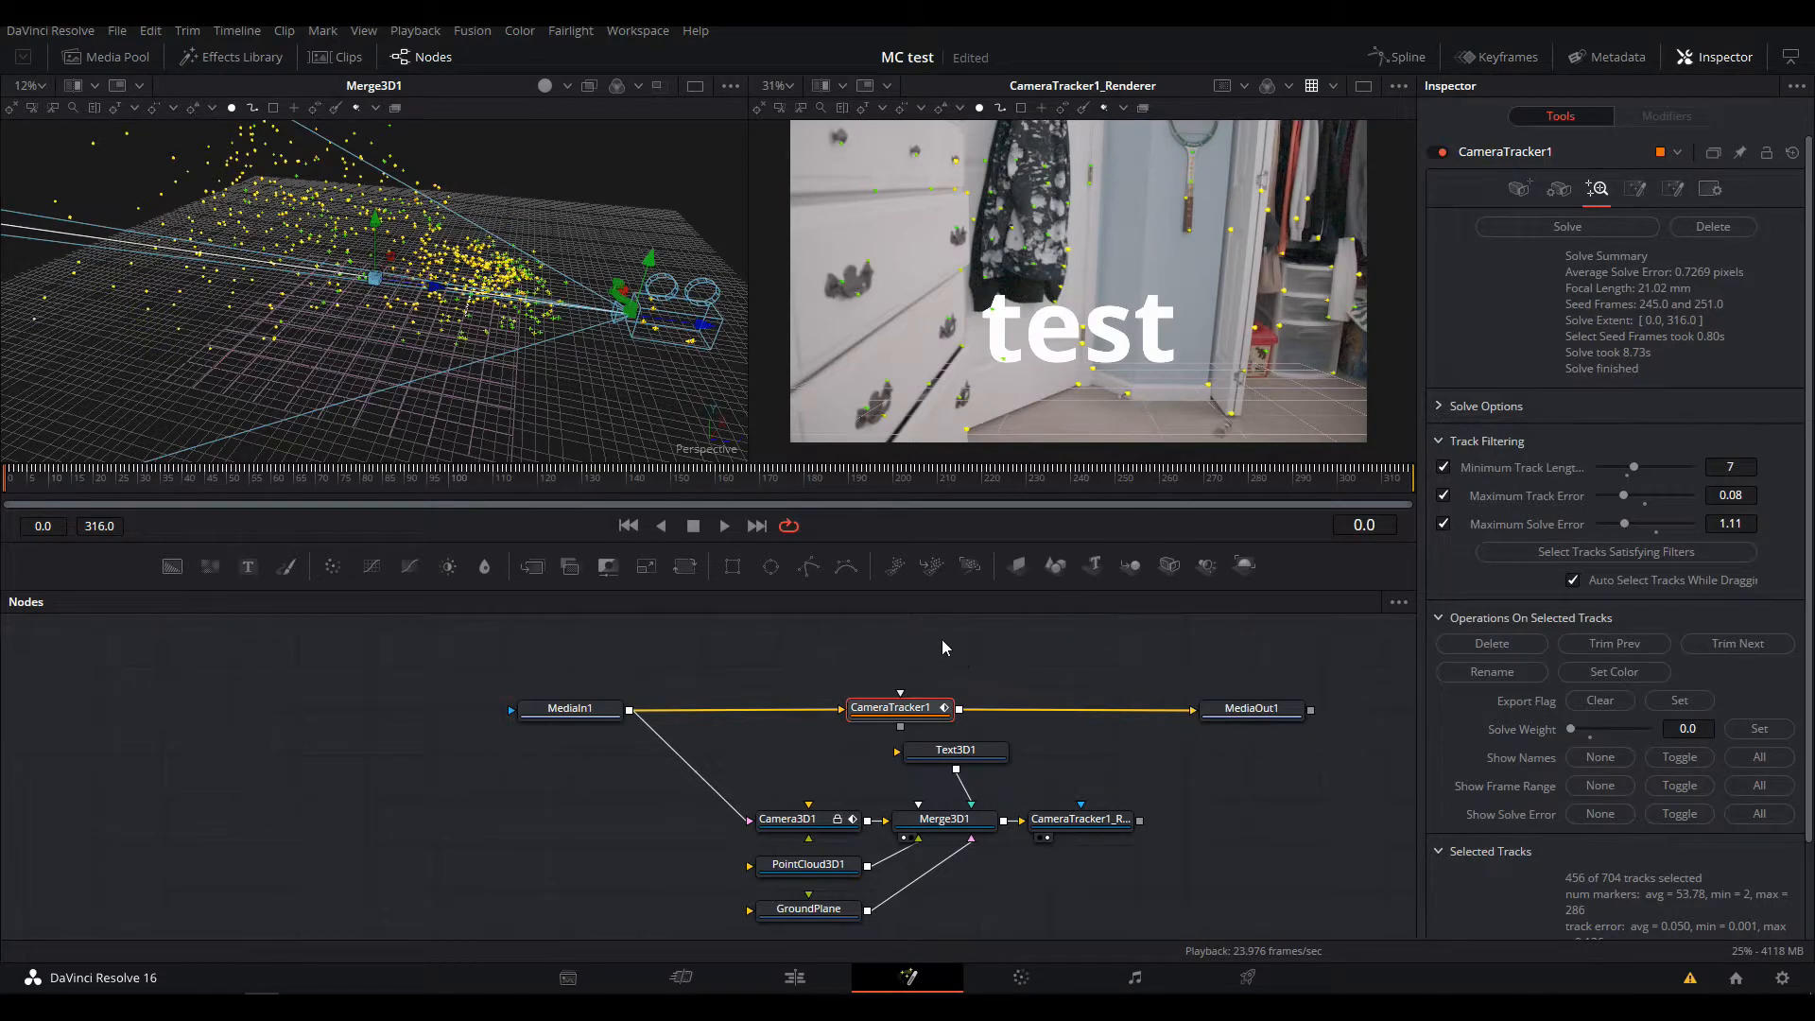
{"action": "left_click_drag", "start_coordinate": [752, 678], "coordinate": [686, 665]}
Play the clip to check how the 3D text sticks to the scene, then save the project
{"action": "left_click", "coordinate": [716, 526]}
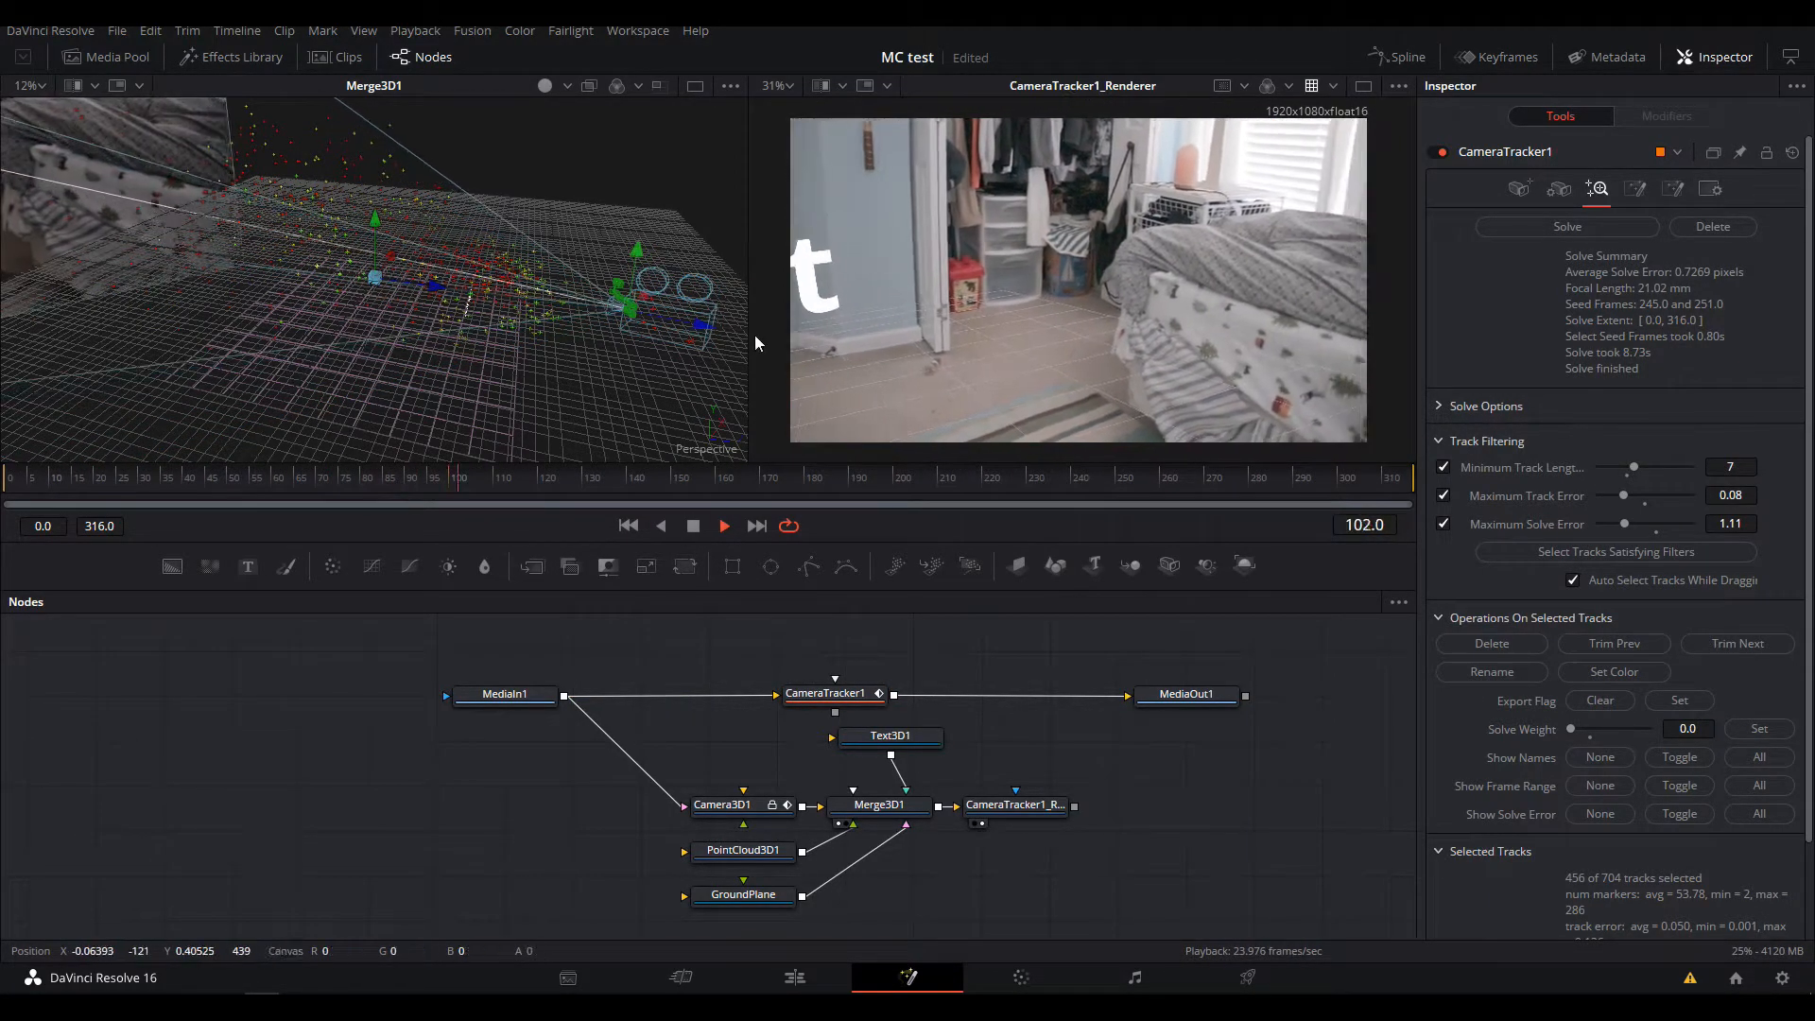
{"action": "left_click", "coordinate": [766, 470]}
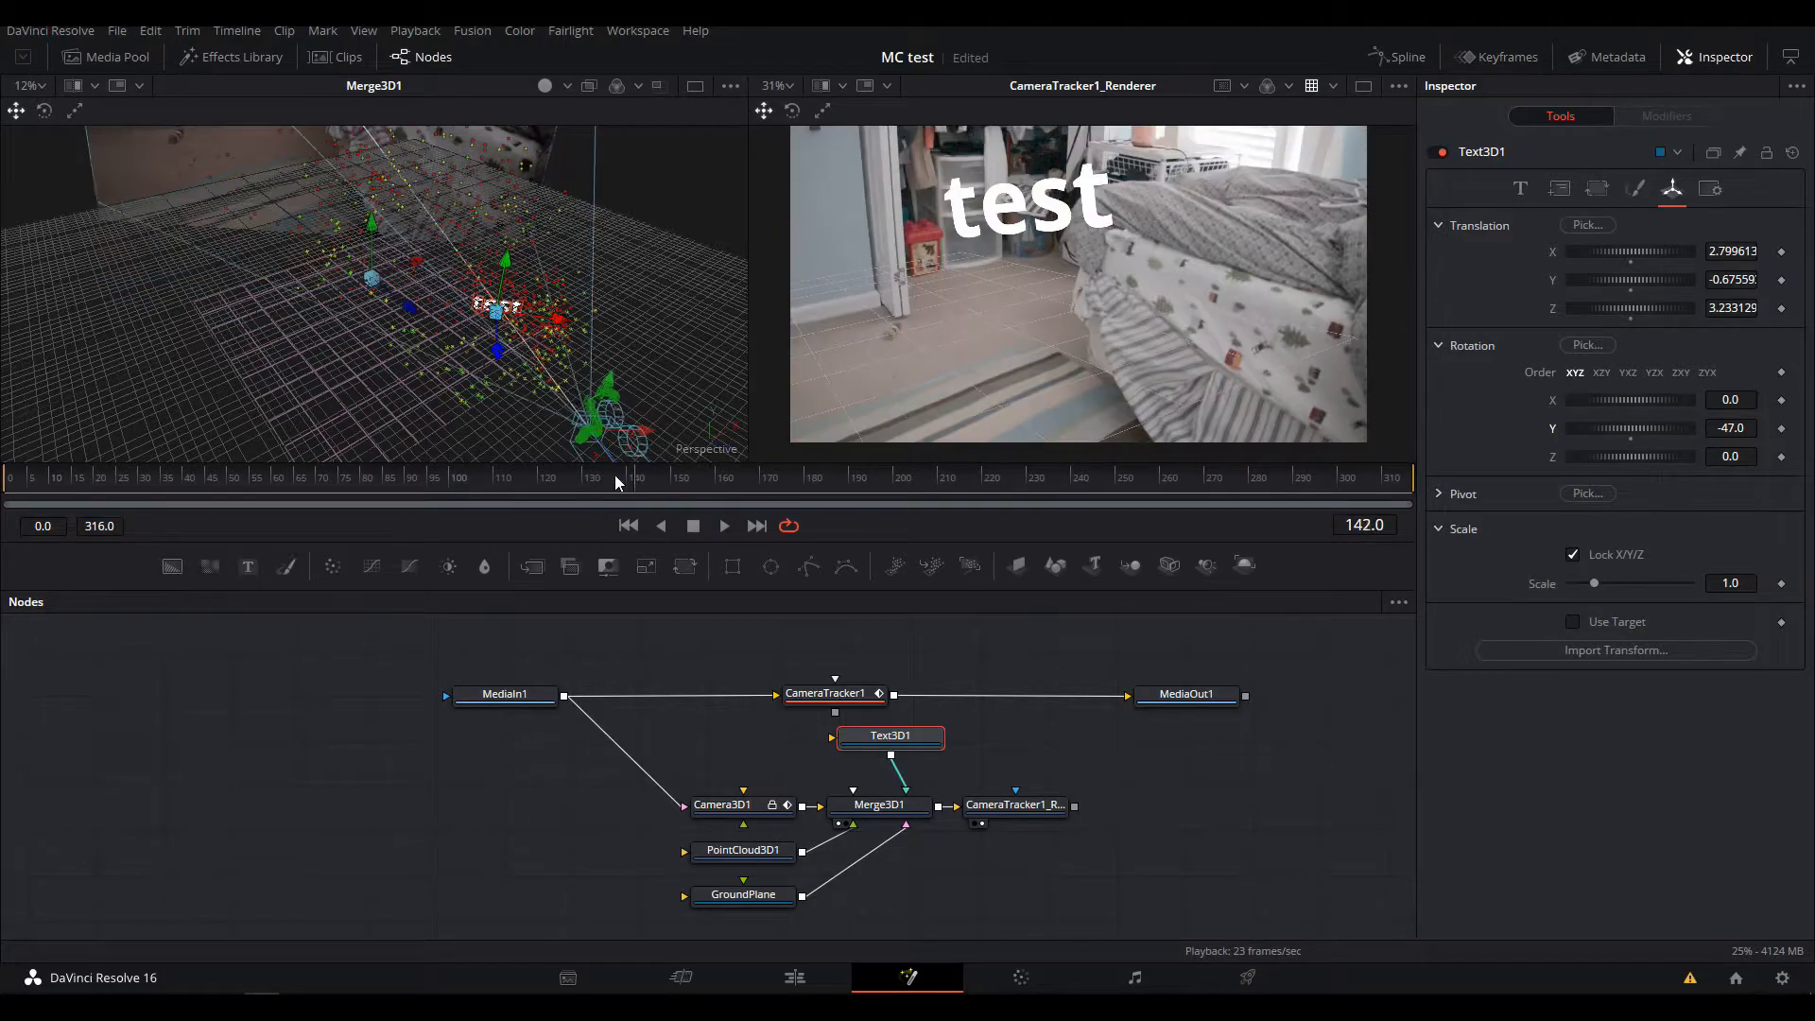
{"action": "left_click", "coordinate": [726, 524]}
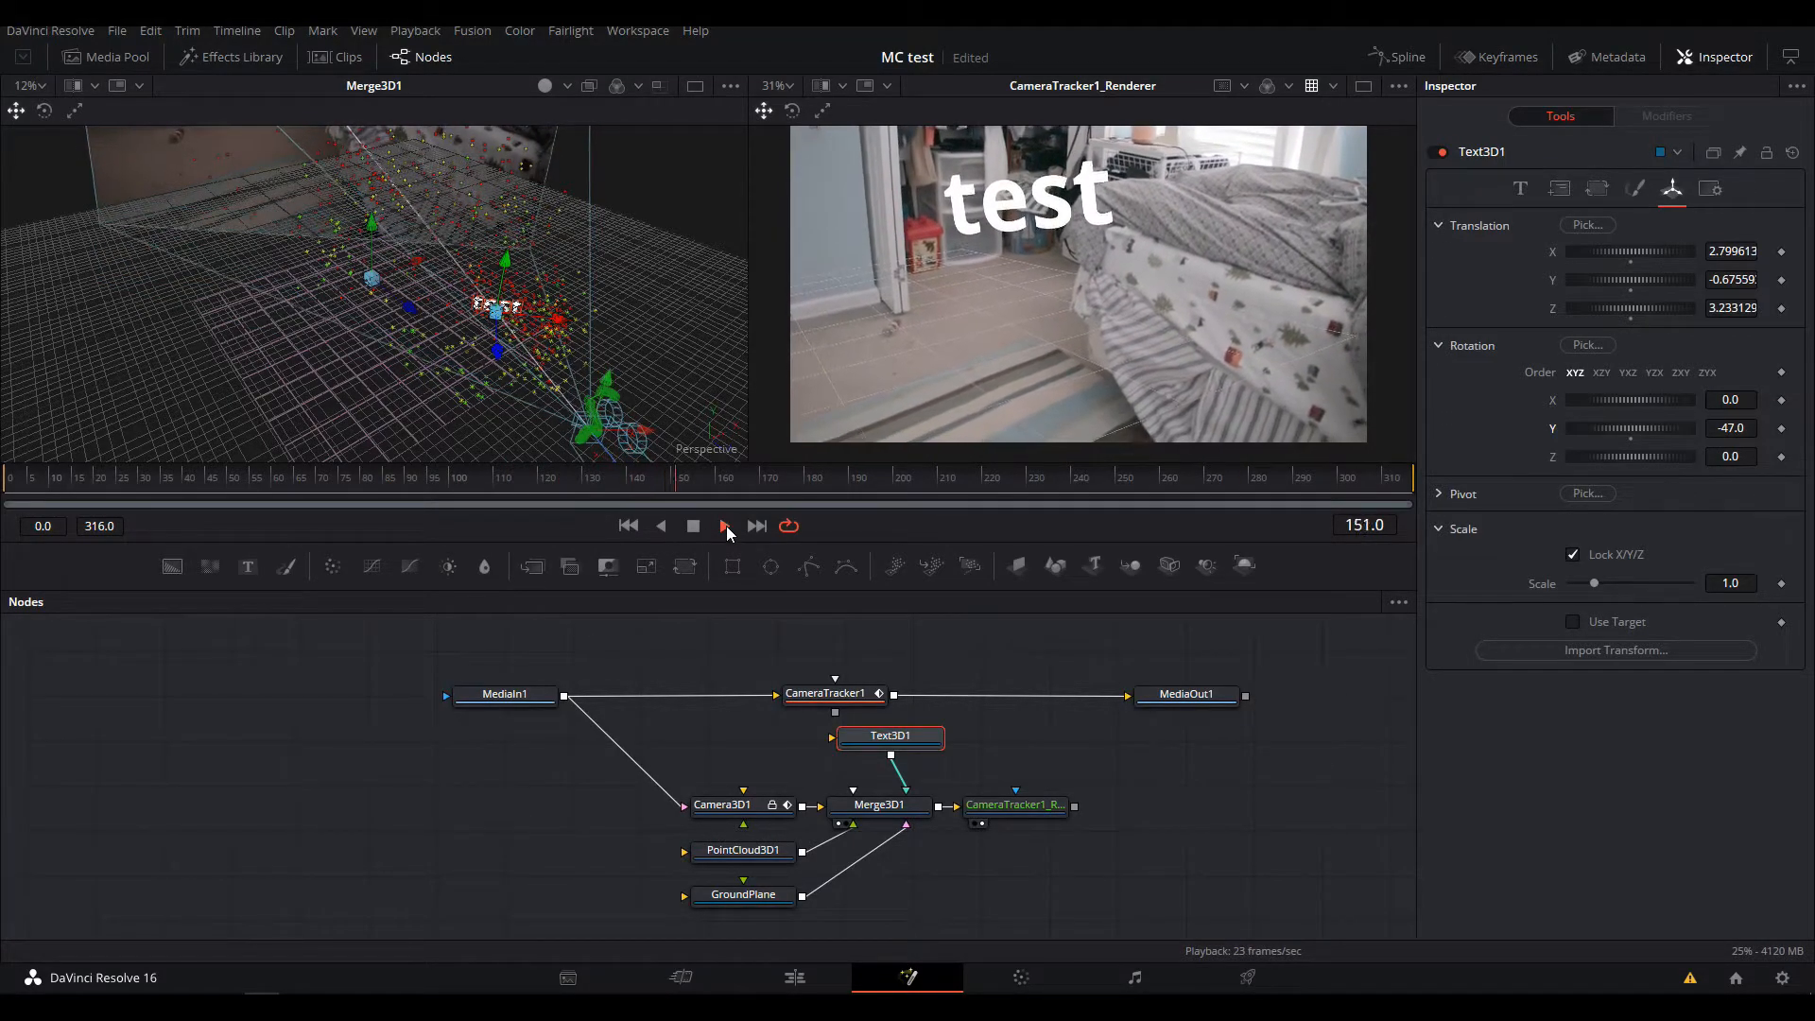
{"action": "left_click", "coordinate": [692, 528]}
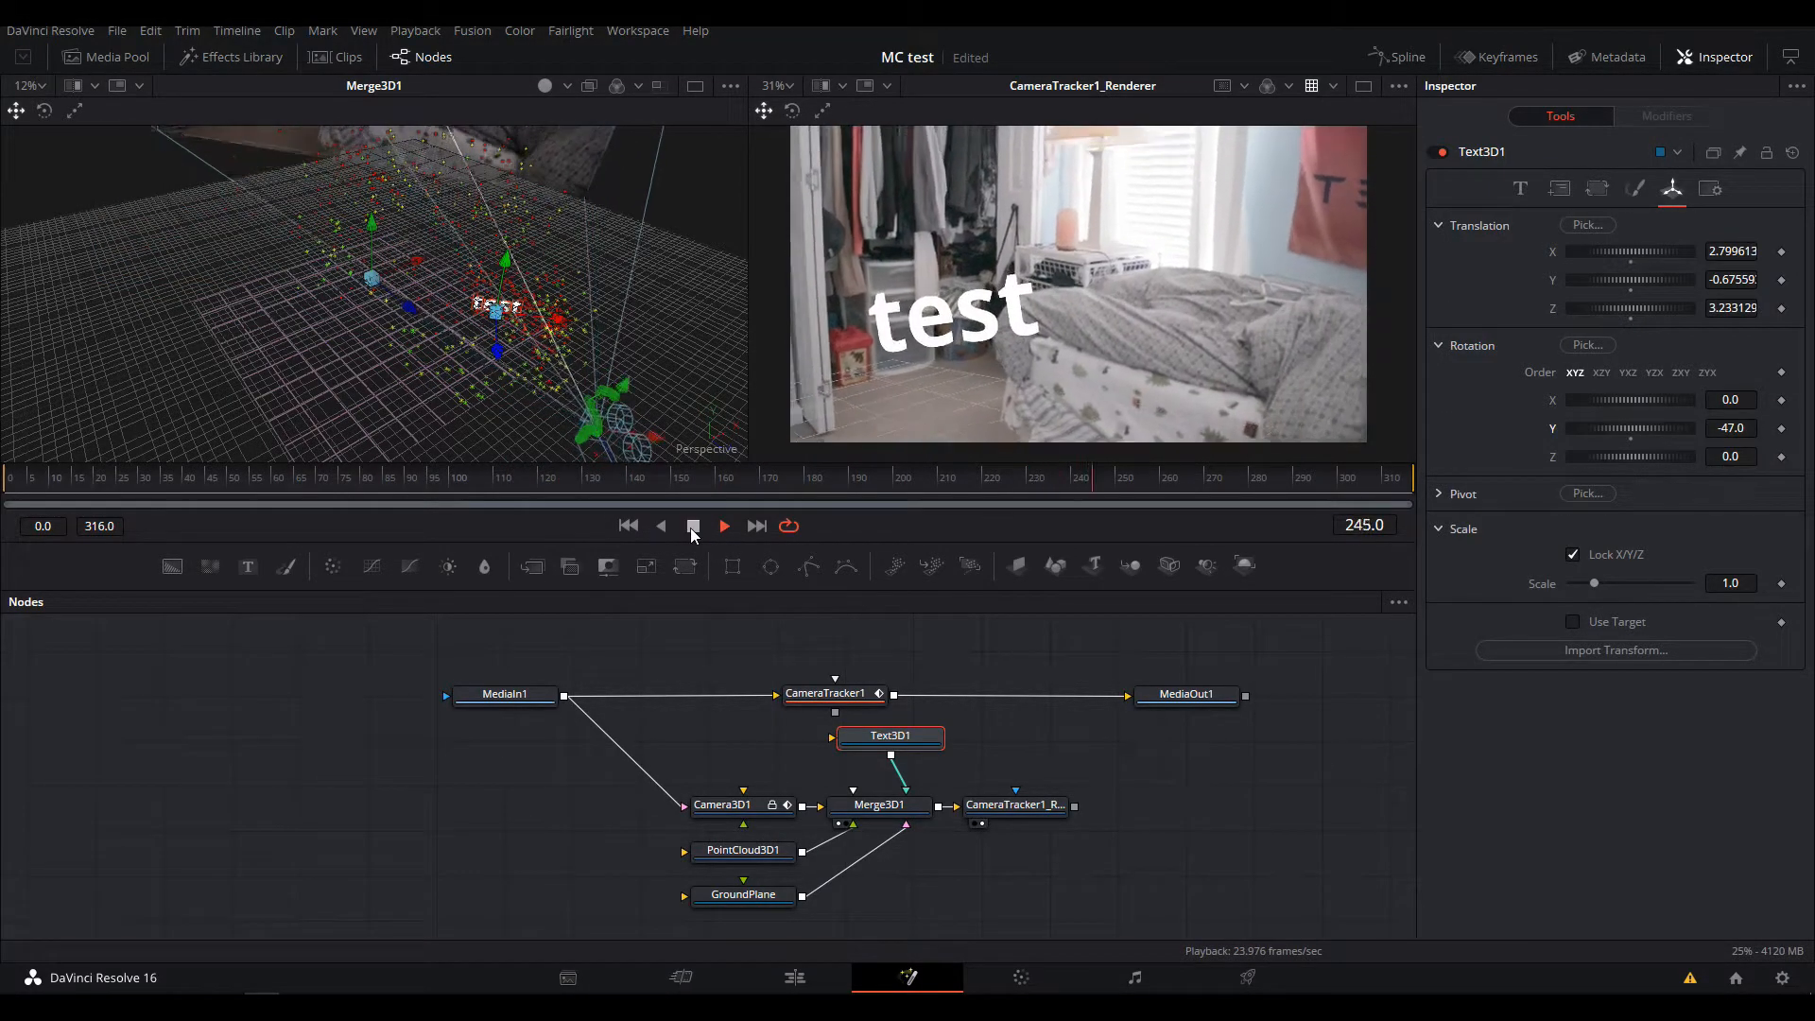
{"action": "key", "text": "ctrl+s"}
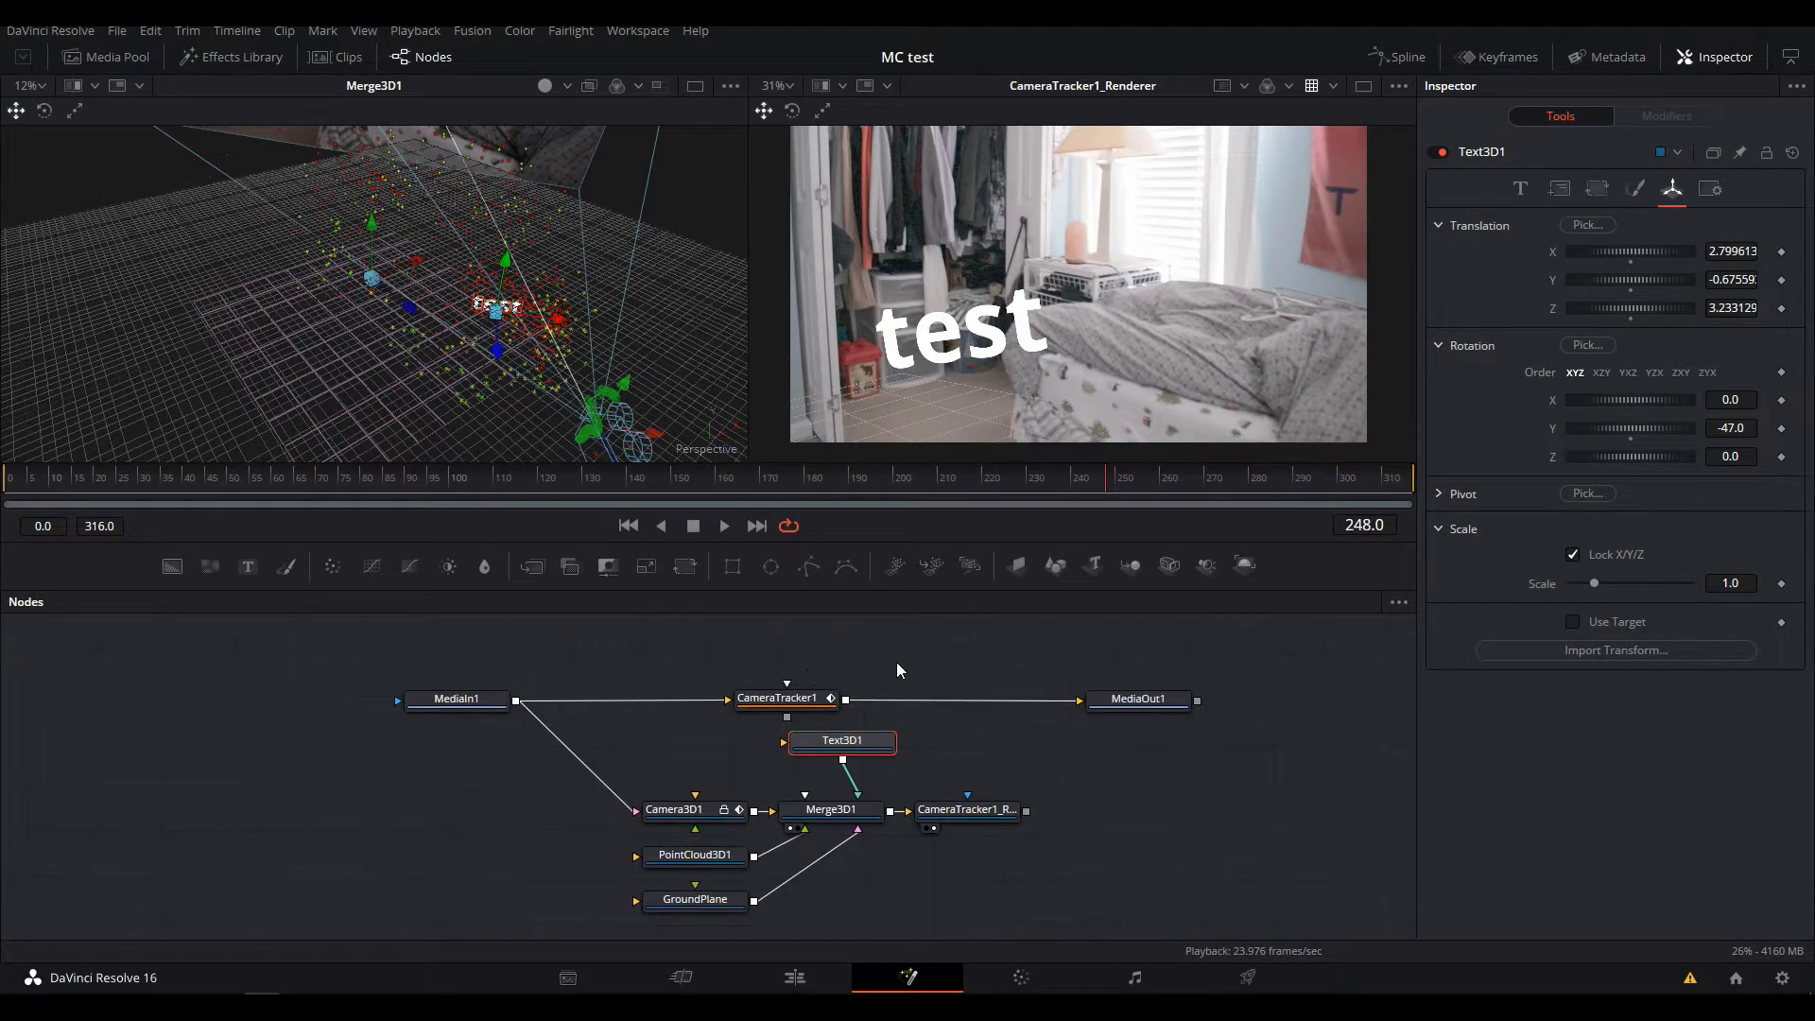
{"action": "key", "text": "shift+4"}
{"action": "right_click", "coordinate": [290, 297]}
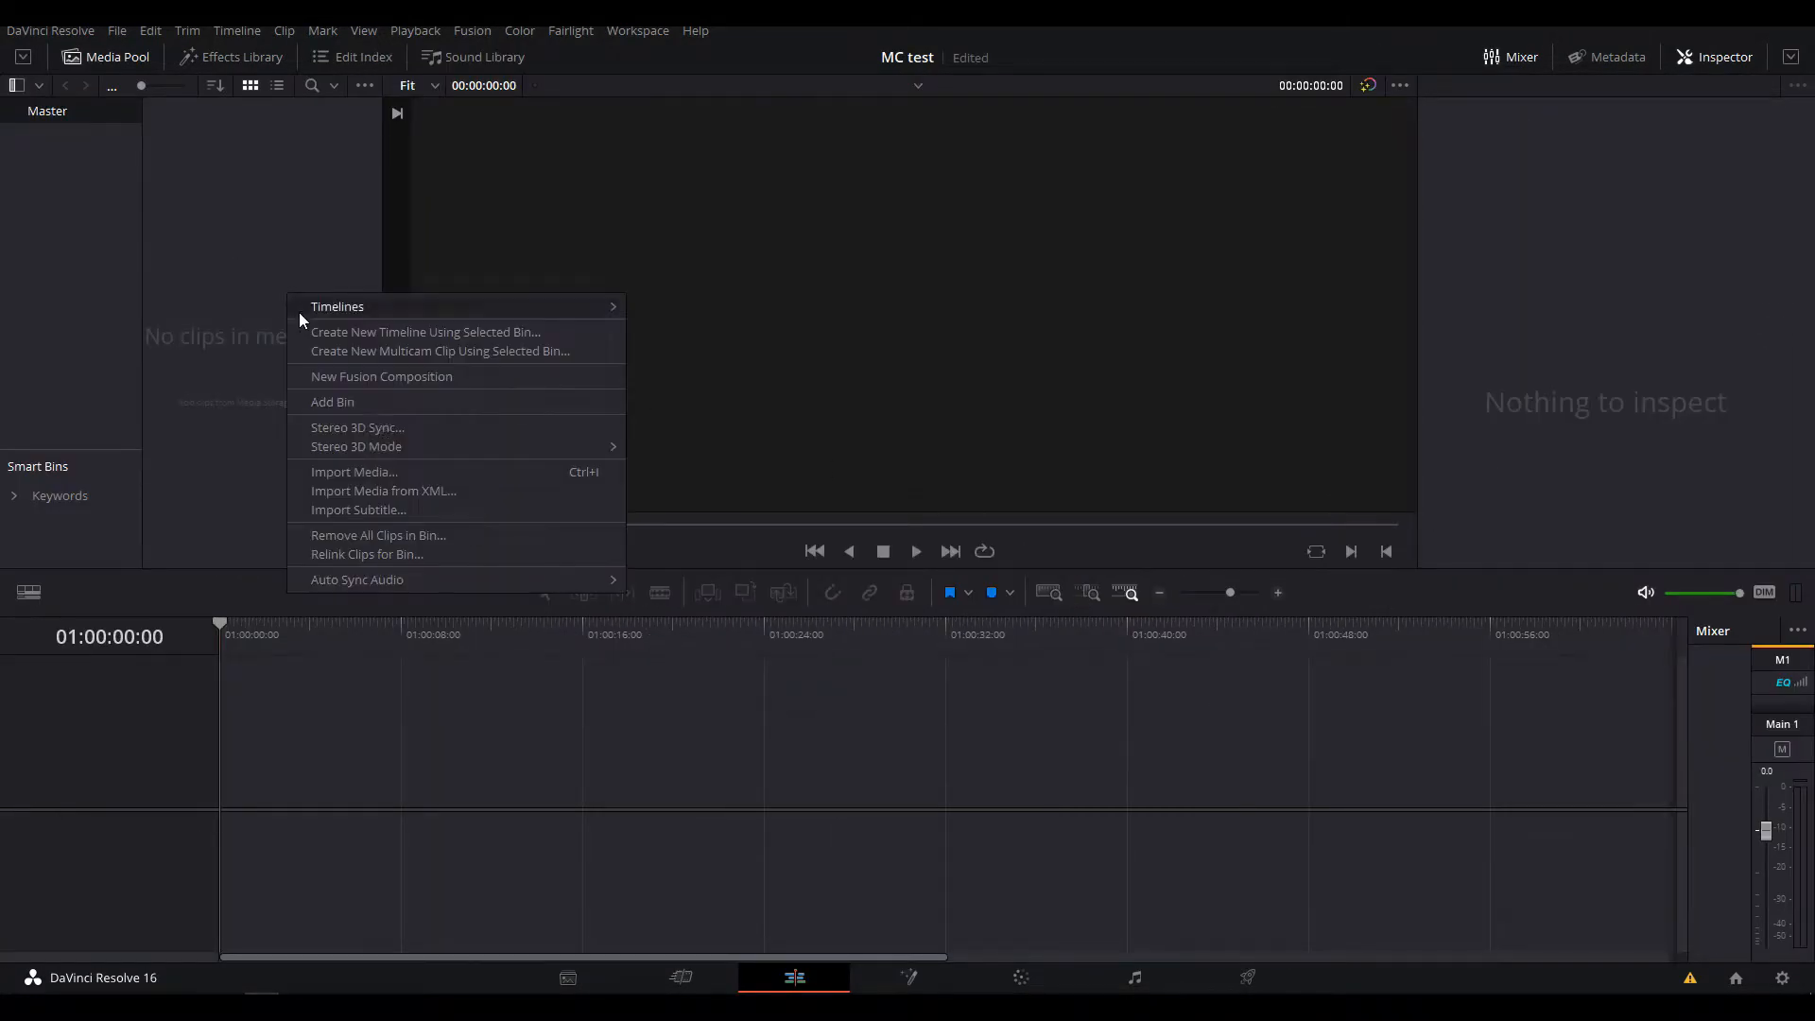
{"action": "left_click", "coordinate": [405, 472]}
{"action": "scroll", "coordinate": [149, 420], "scroll_direction": "down", "scroll_amount": 2}
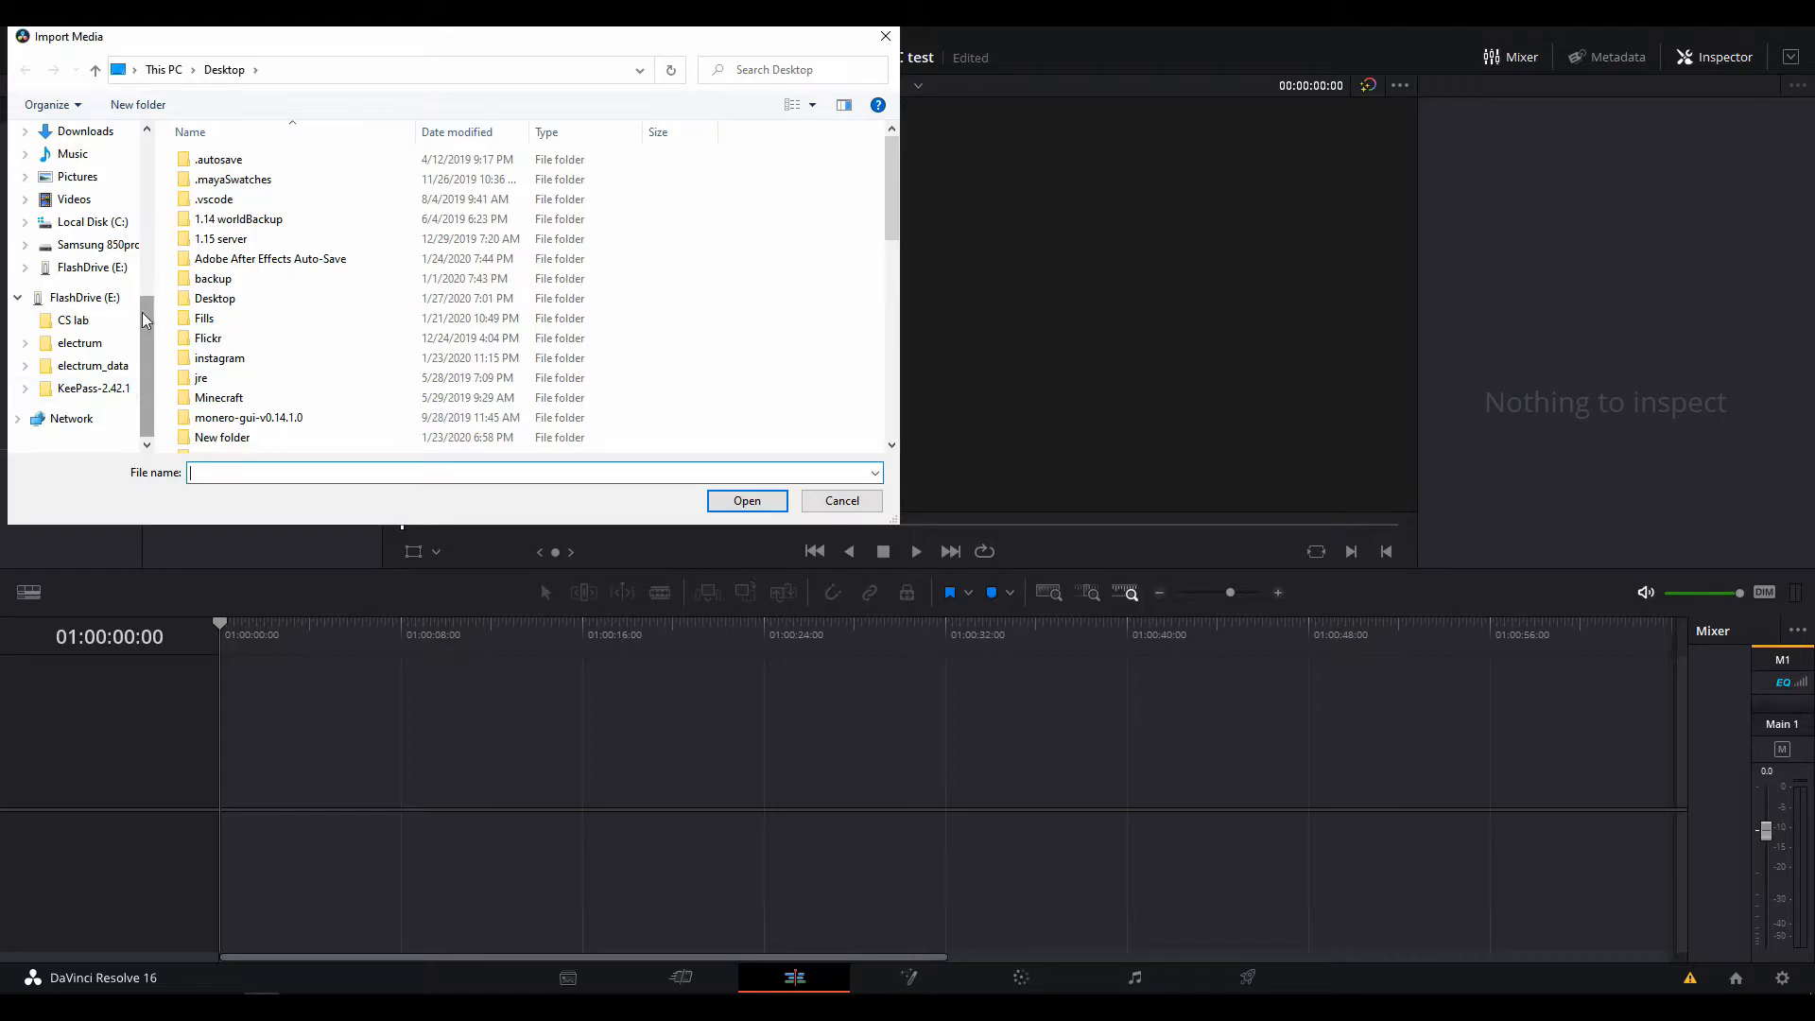
{"action": "left_click", "coordinate": [110, 251]}
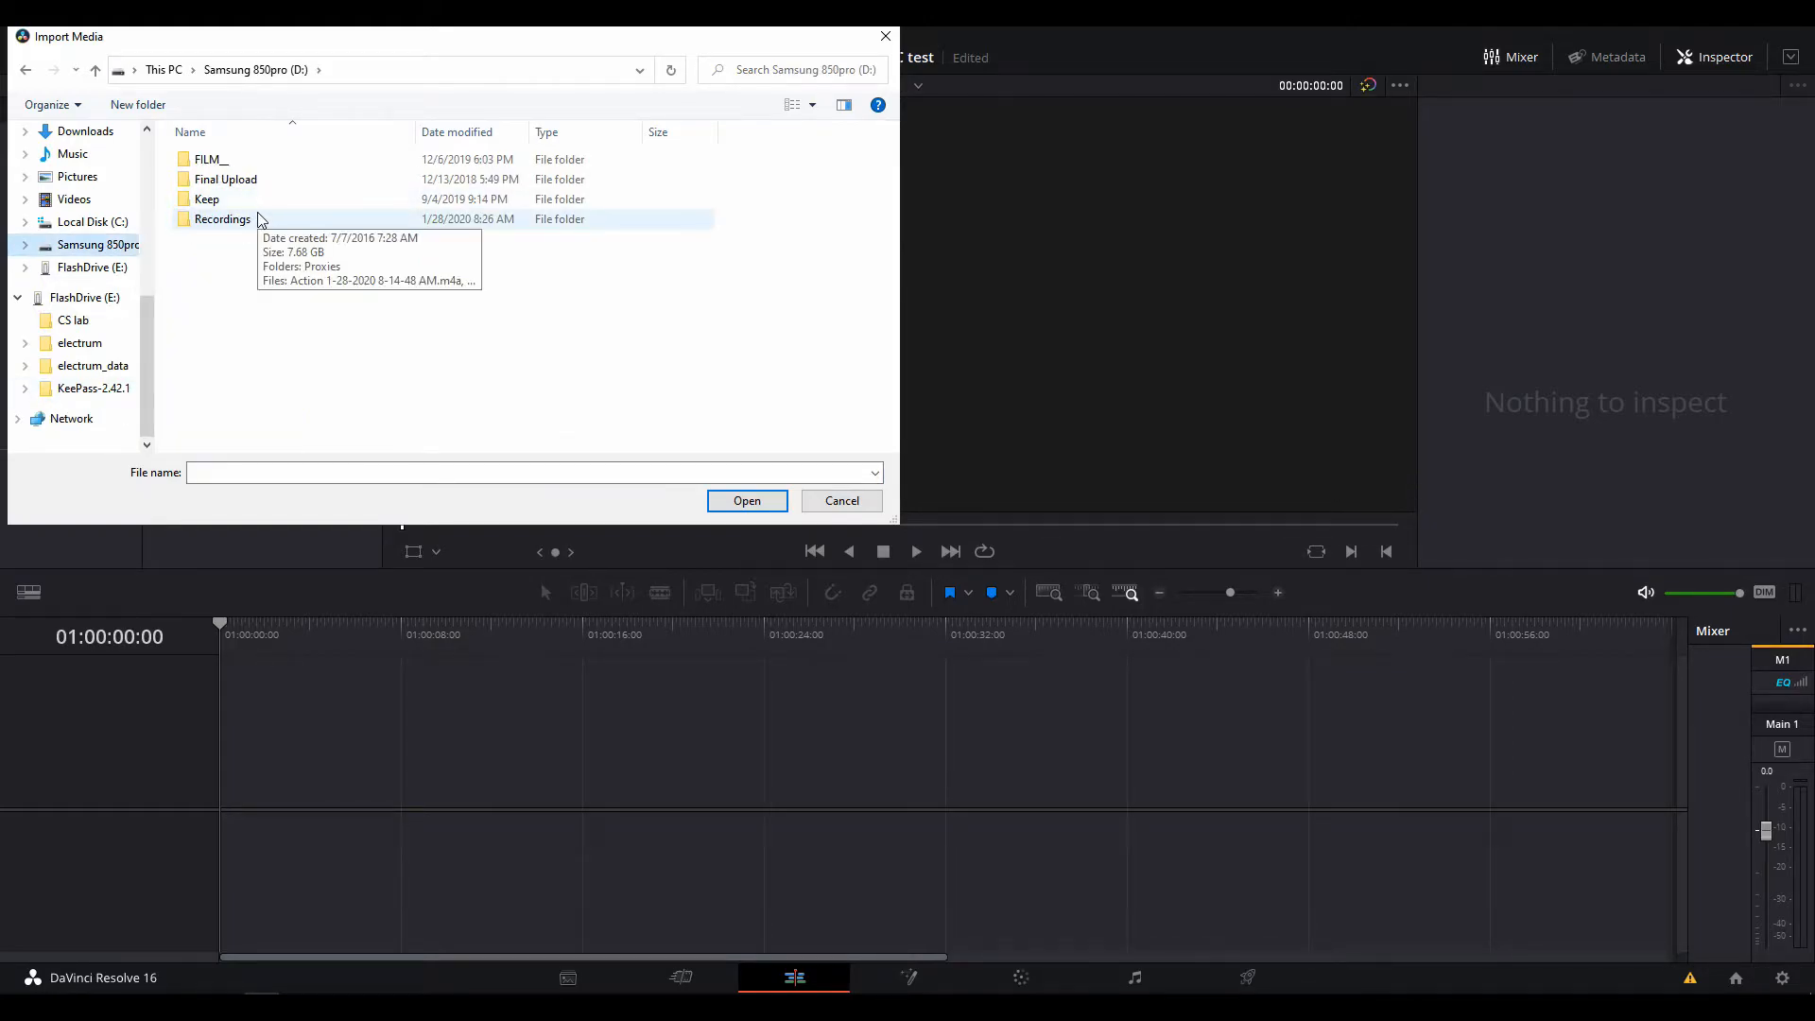
{"action": "double_click", "coordinate": [254, 218]}
{"action": "double_click", "coordinate": [255, 279]}
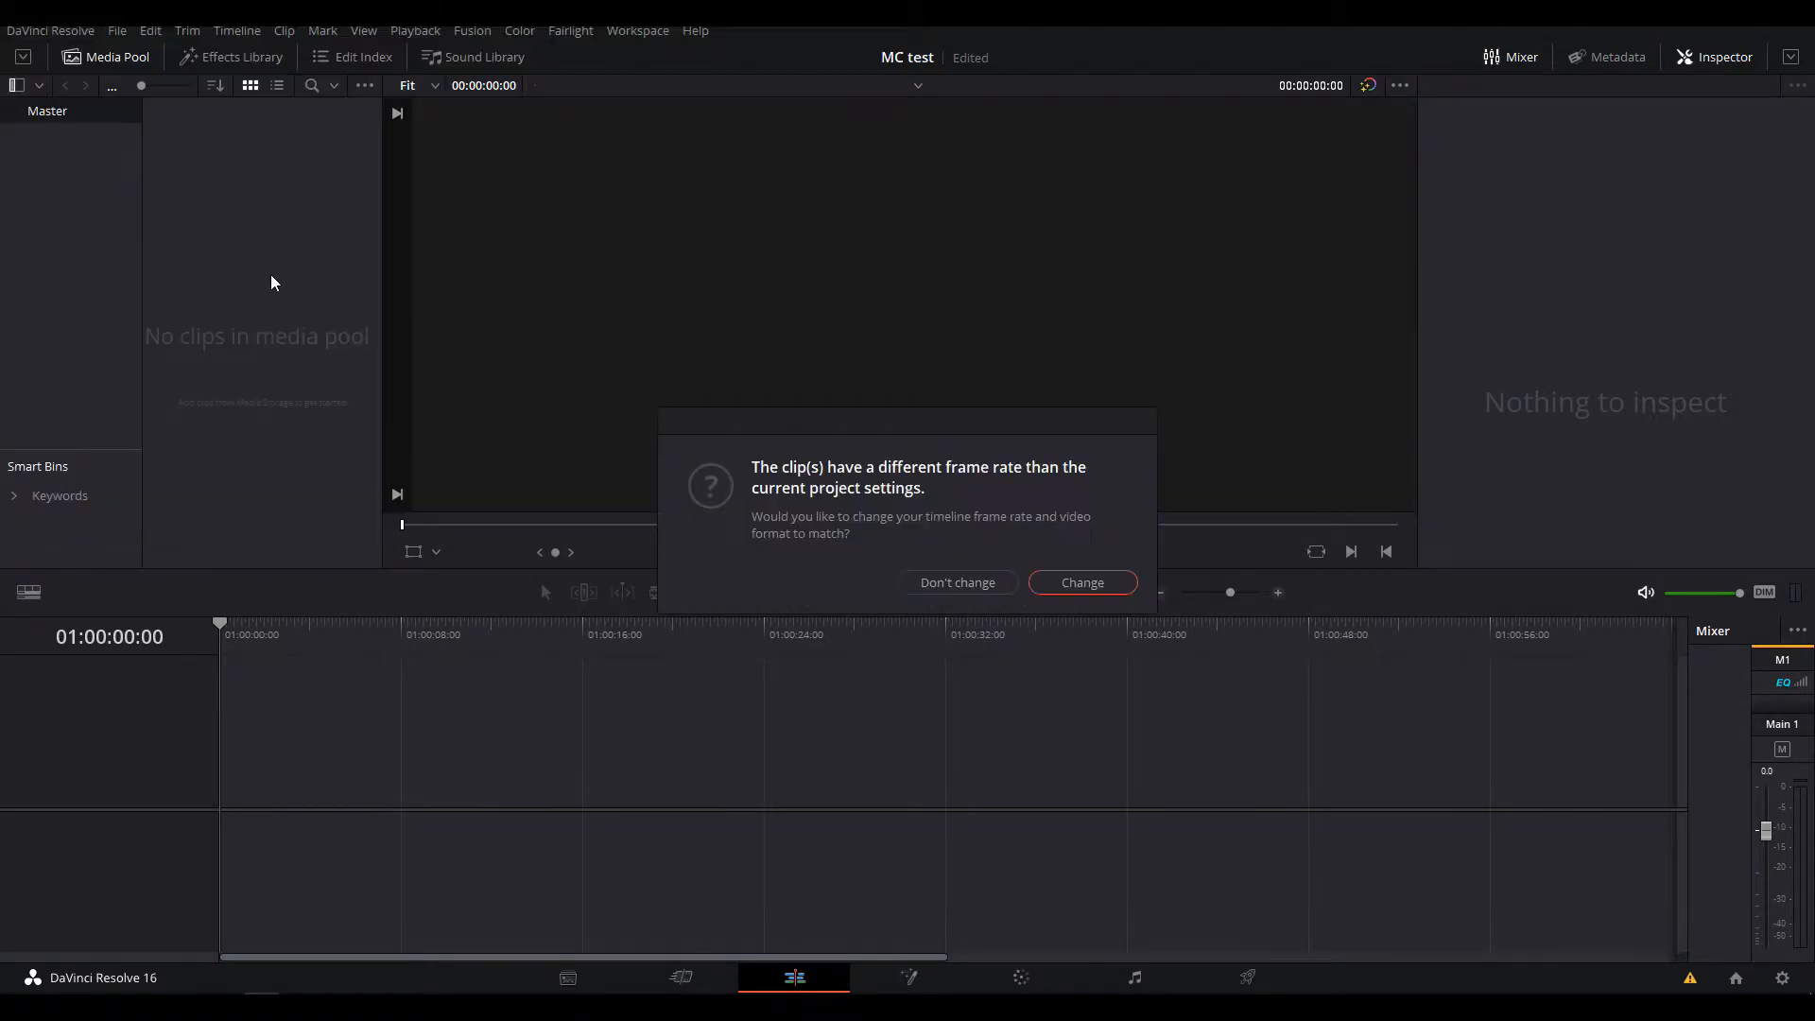
{"action": "left_click", "coordinate": [1081, 582]}
Place the javaw clip on a new timeline, trim its start slightly, and cut its end back to 01:00:07:12
{"action": "left_click_drag", "start_coordinate": [209, 138], "coordinate": [227, 767]}
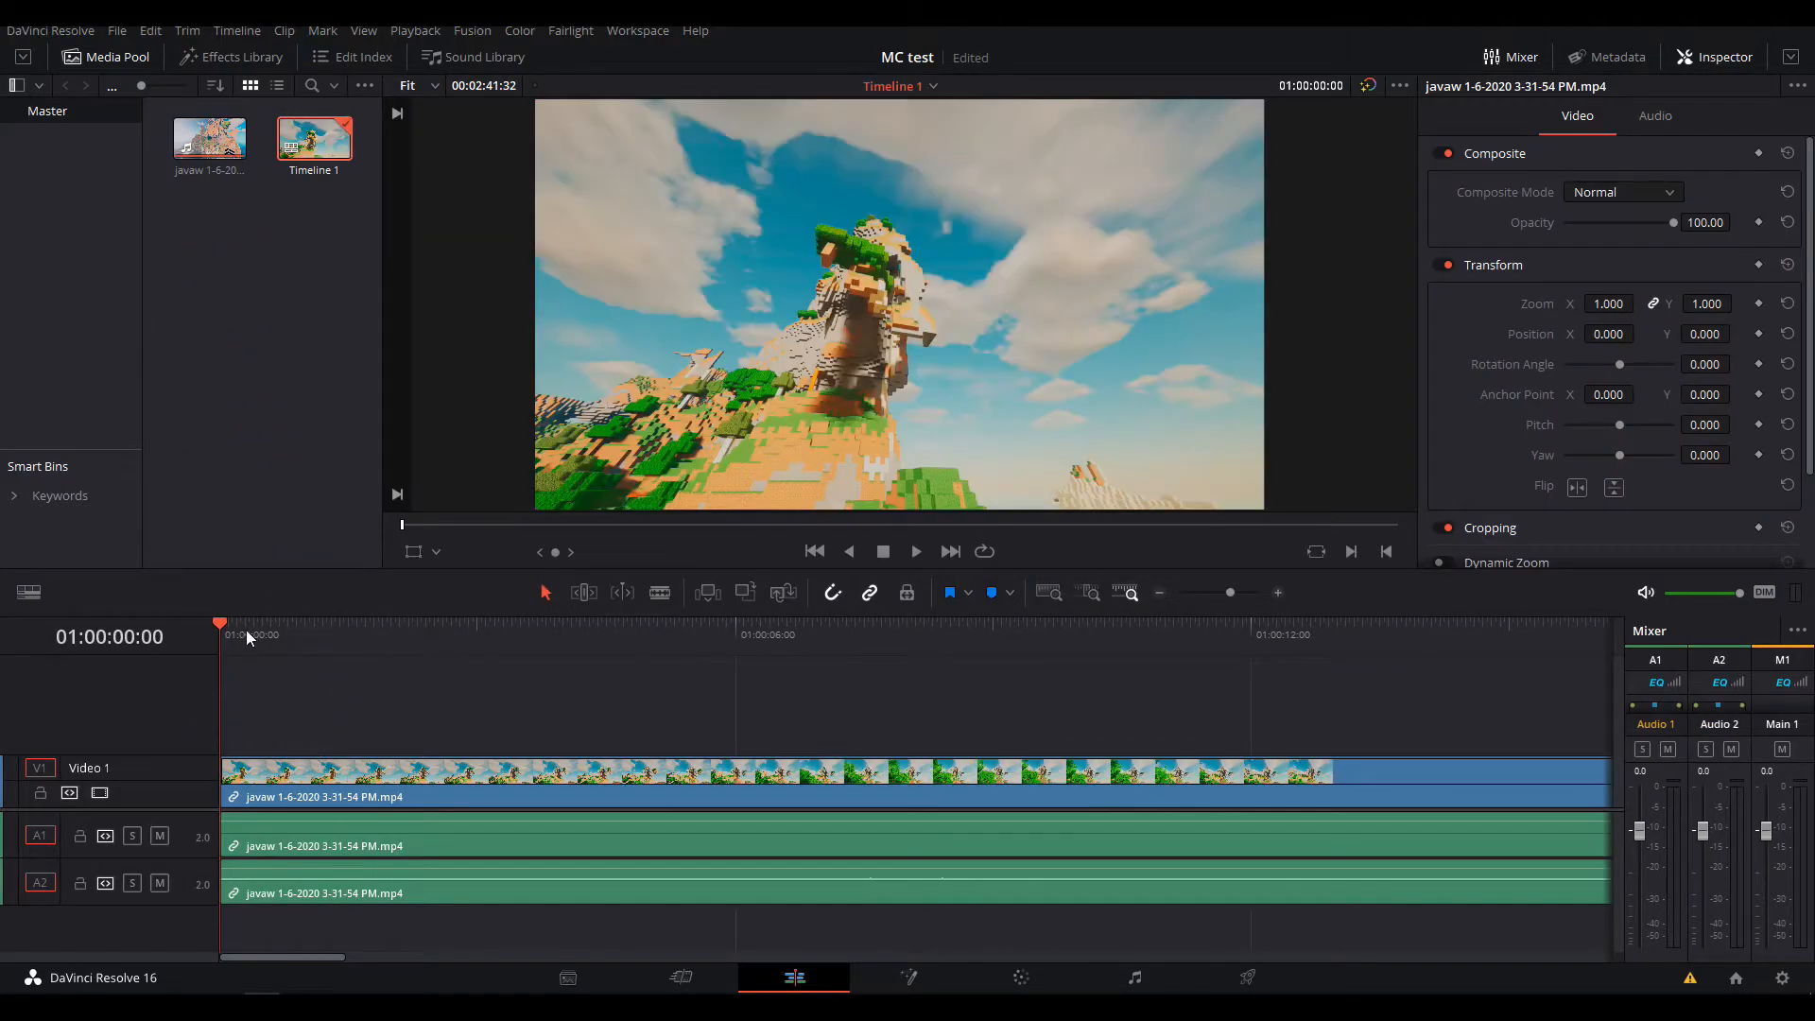
{"action": "mouse_move", "coordinate": [236, 624]}
{"action": "left_mouse_down"}
{"action": "mouse_move", "coordinate": [365, 658]}
{"action": "mouse_move", "coordinate": [224, 639]}
{"action": "mouse_move", "coordinate": [242, 647]}
{"action": "left_mouse_up"}
{"action": "left_click_drag", "start_coordinate": [224, 776], "coordinate": [244, 777]}
{"action": "scroll", "coordinate": [441, 708], "scroll_direction": "down", "scroll_amount": 1}
{"action": "left_click_drag", "start_coordinate": [253, 632], "coordinate": [297, 642]}
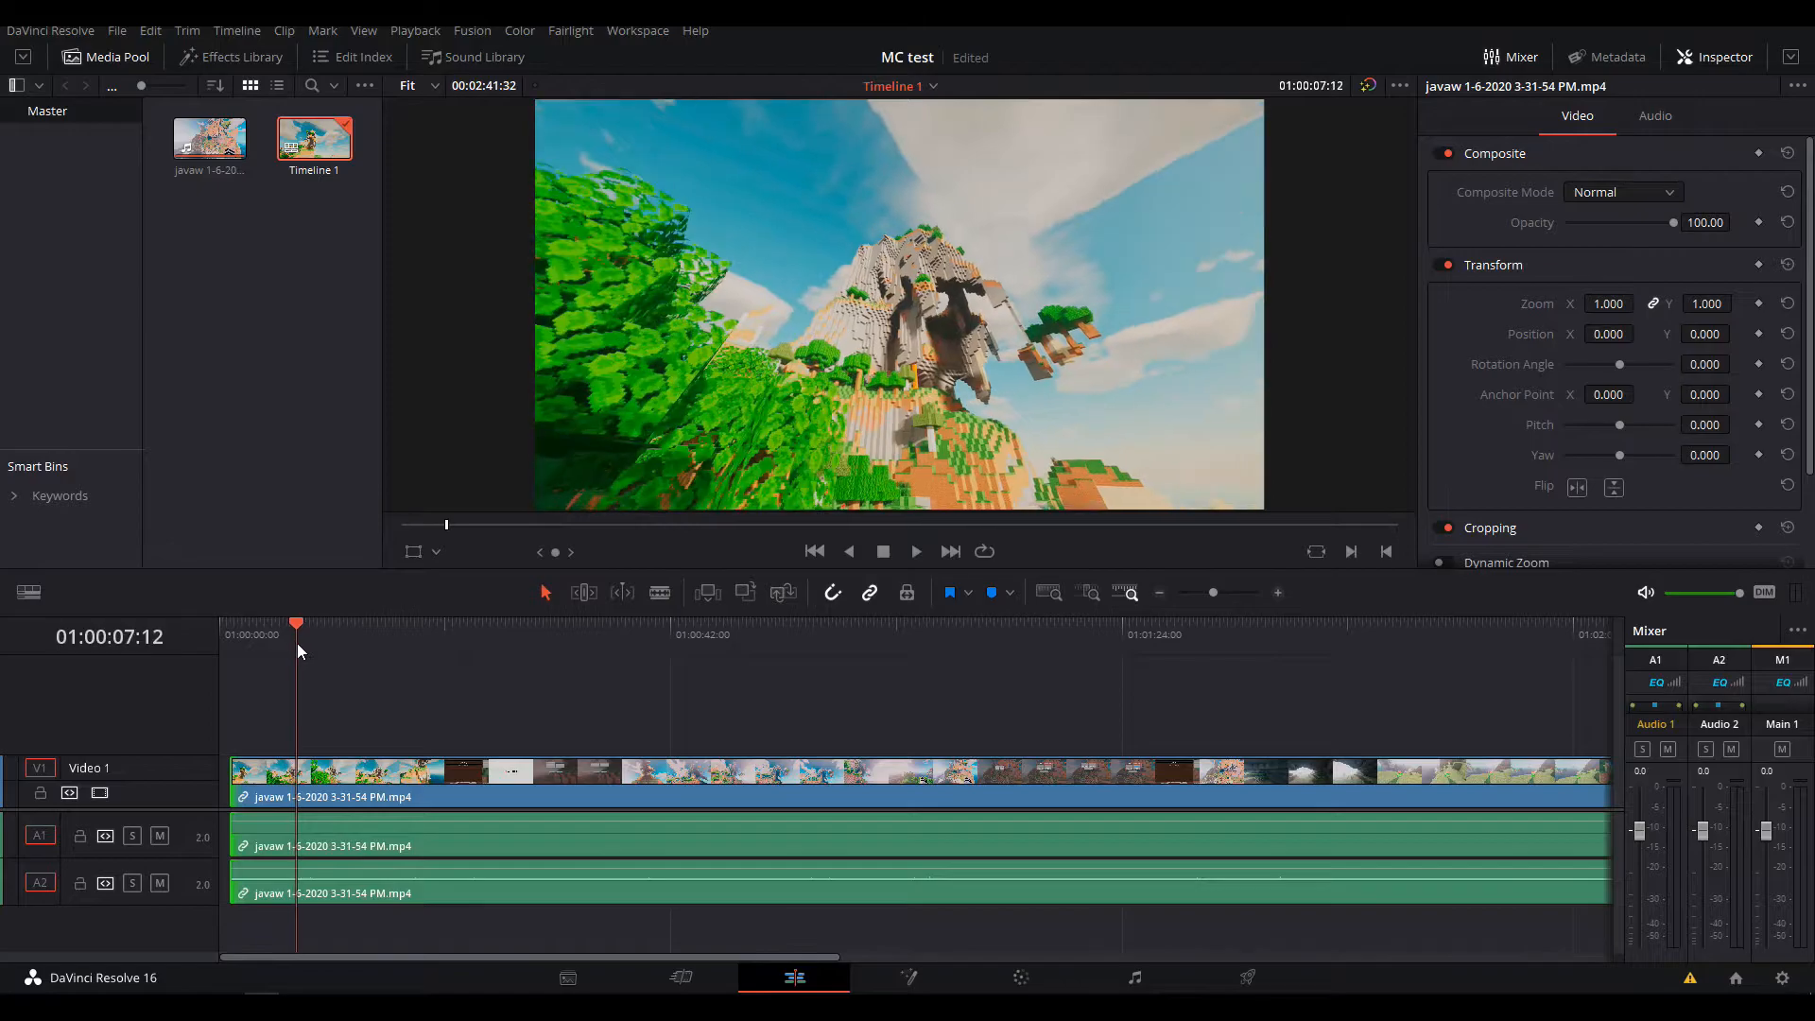
{"action": "scroll", "coordinate": [581, 707], "scroll_direction": "down", "scroll_amount": 1}
{"action": "left_click_drag", "start_coordinate": [1075, 783], "coordinate": [257, 783]}
Review the shortened clip and trim both ends further, leaving frames 92 to 335
{"action": "scroll", "coordinate": [376, 634], "scroll_direction": "up", "scroll_amount": 2}
{"action": "left_click_drag", "start_coordinate": [376, 633], "coordinate": [627, 666]}
{"action": "scroll", "coordinate": [335, 611], "scroll_direction": "up", "scroll_amount": 2}
{"action": "left_click", "coordinate": [799, 797]}
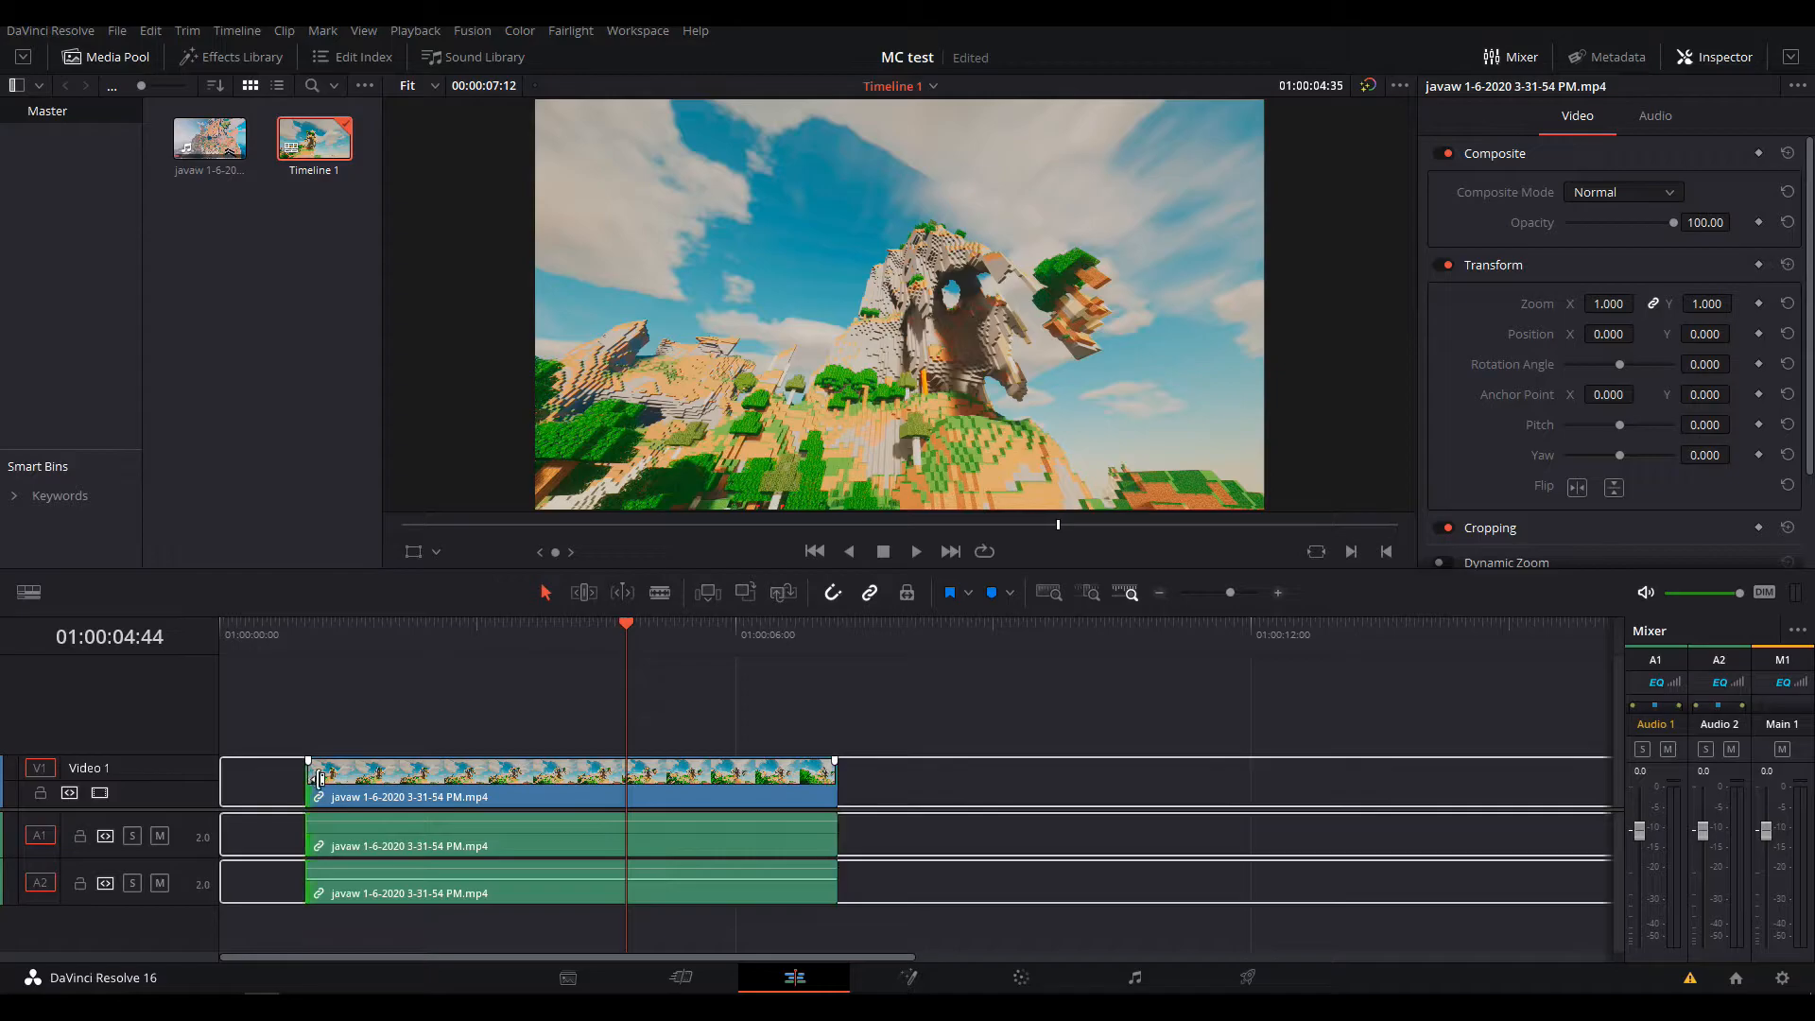
{"action": "left_click_drag", "start_coordinate": [309, 780], "coordinate": [353, 780]}
{"action": "left_click_drag", "start_coordinate": [825, 781], "coordinate": [699, 781]}
Open the trimmed clip in Fusion and insert a Camera Tracker node between MediaIn1 and MediaOut1
{"action": "left_click", "coordinate": [909, 978]}
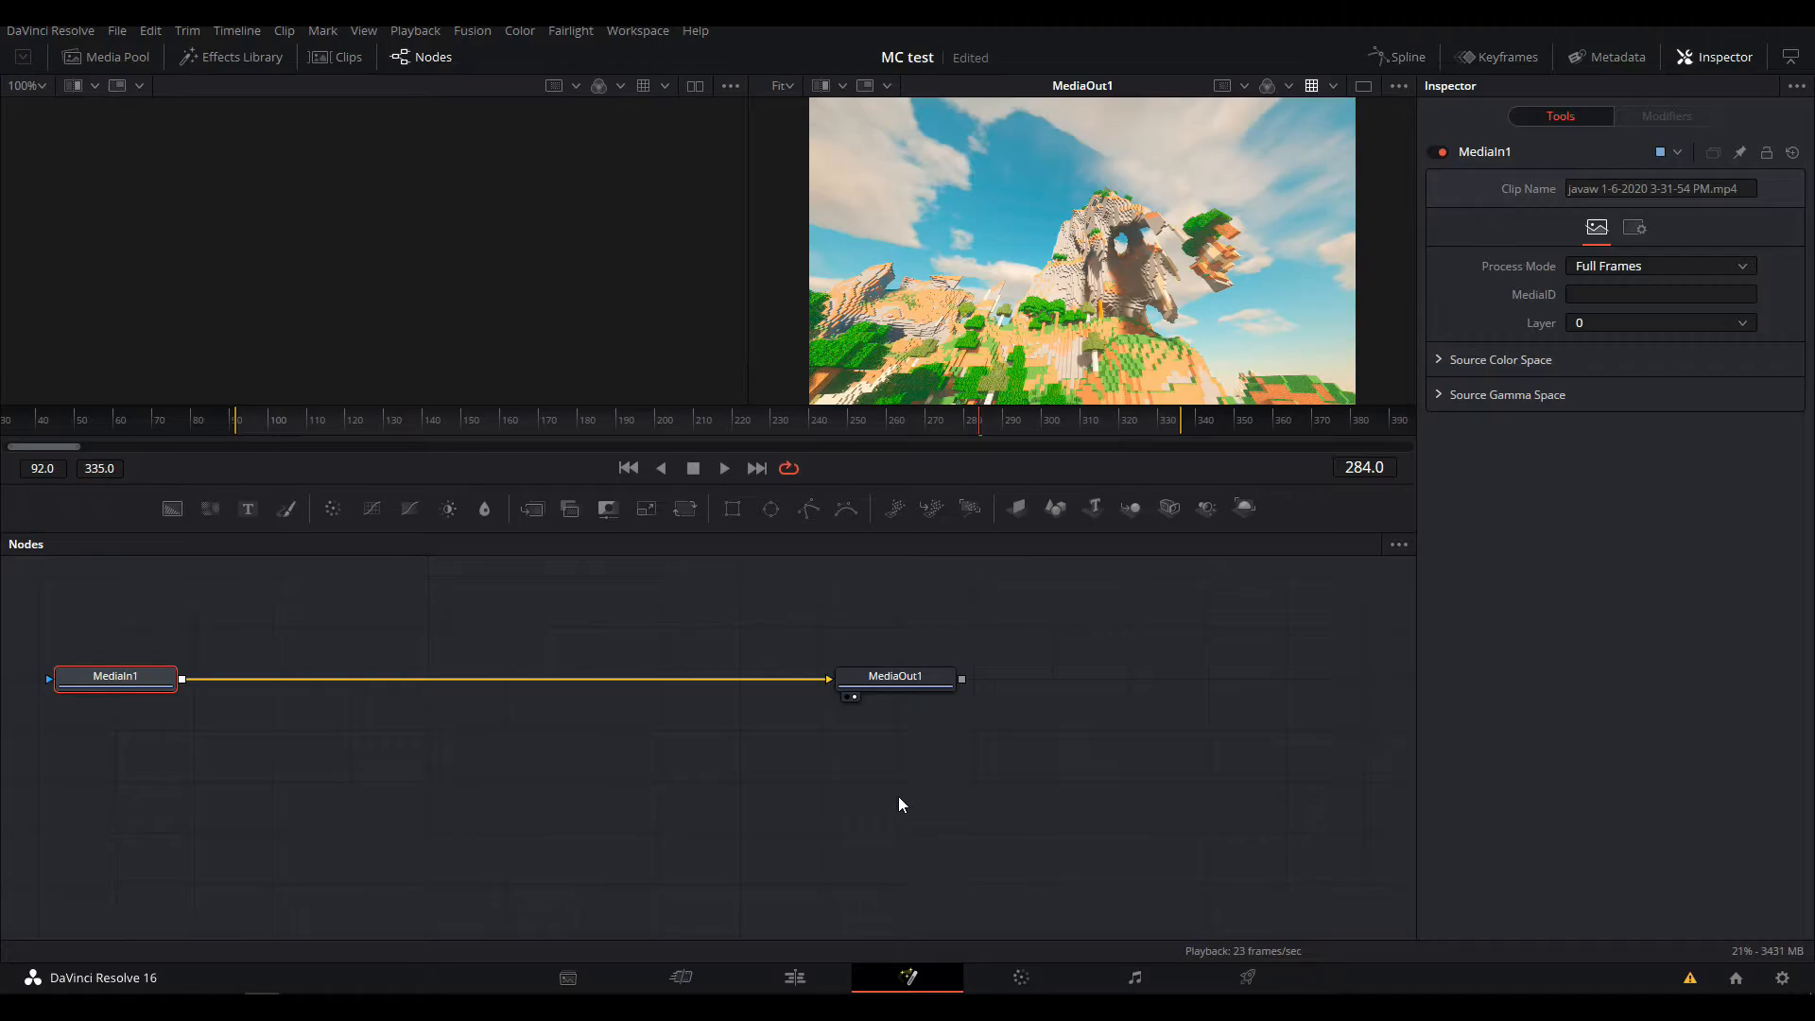
{"action": "key", "text": "shift+space"}
{"action": "type", "text": "camera"}
{"action": "key", "text": "Down"}
{"action": "key", "text": "Down"}
{"action": "key", "text": "Down"}
{"action": "key", "text": "Return"}
{"action": "left_click_drag", "start_coordinate": [295, 676], "coordinate": [468, 668]}
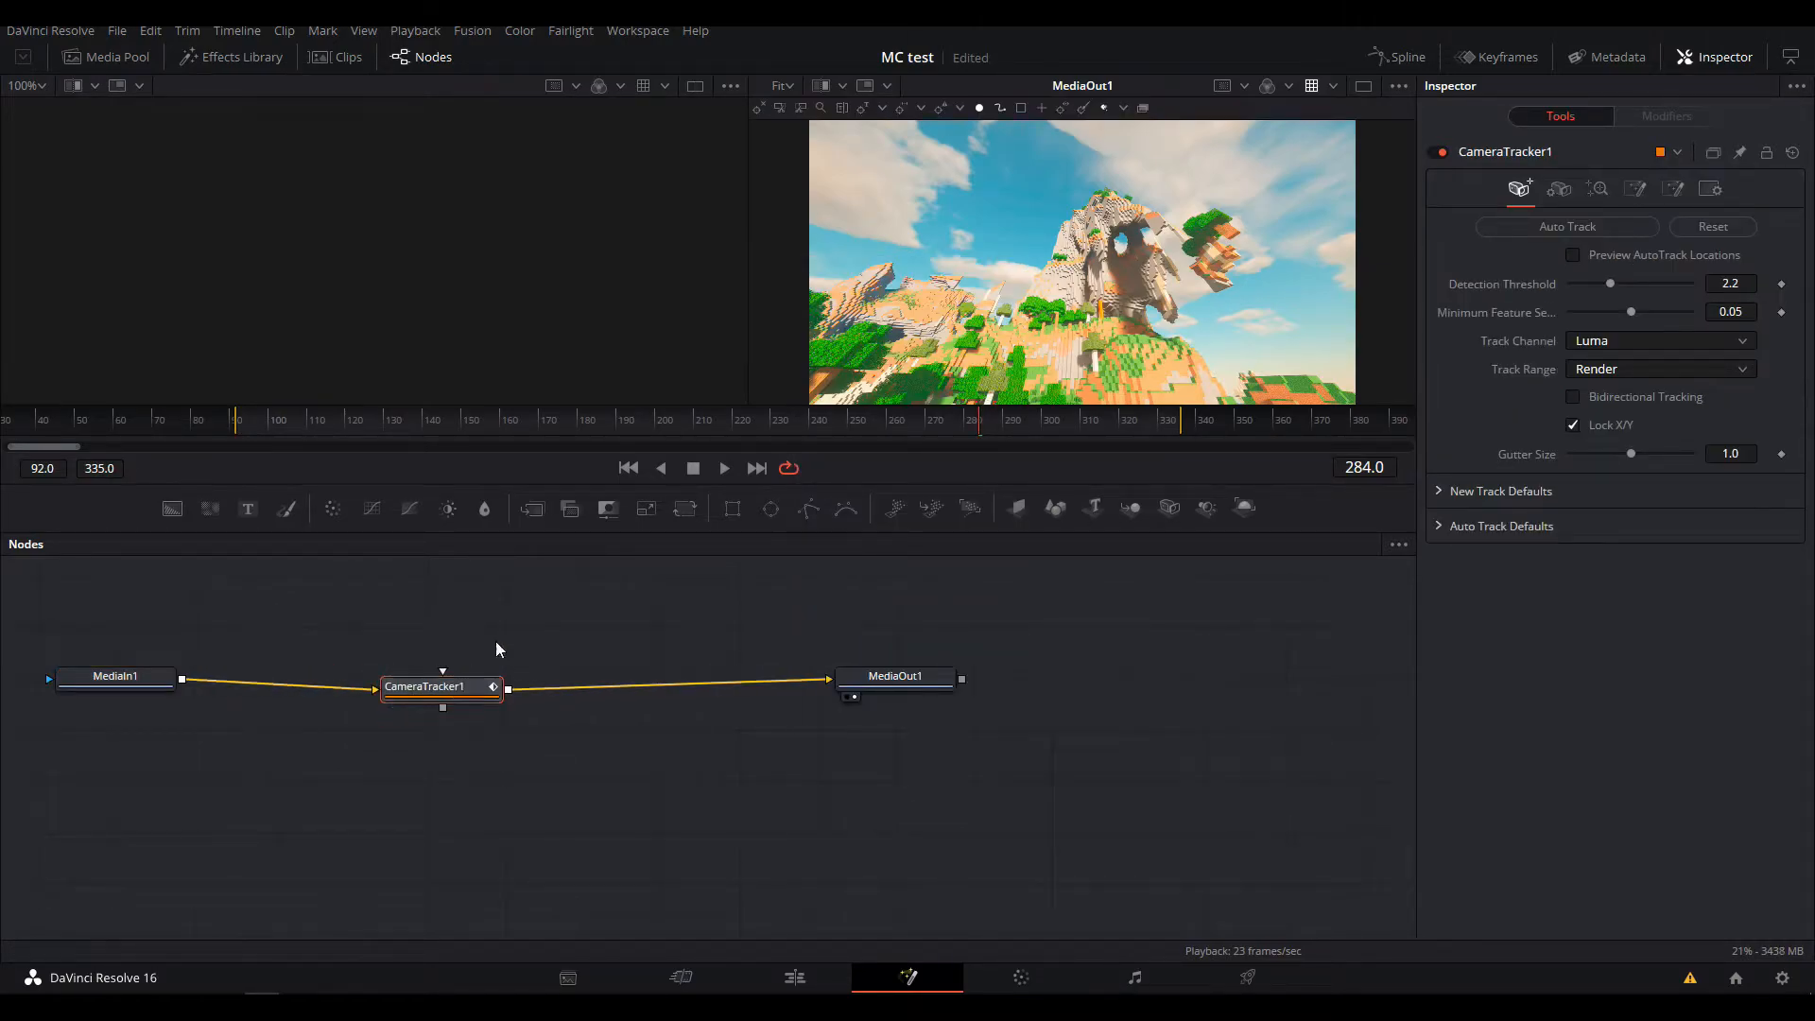
Set the Detection Threshold to 2.376, enable Preview AutoTrack Locations and Bidirectional Tracking, scrub the clip, save, and return to frame 92
{"action": "left_click_drag", "start_coordinate": [1617, 284], "coordinate": [1628, 283]}
{"action": "left_click", "coordinate": [1610, 257]}
{"action": "left_click_drag", "start_coordinate": [471, 424], "coordinate": [980, 419]}
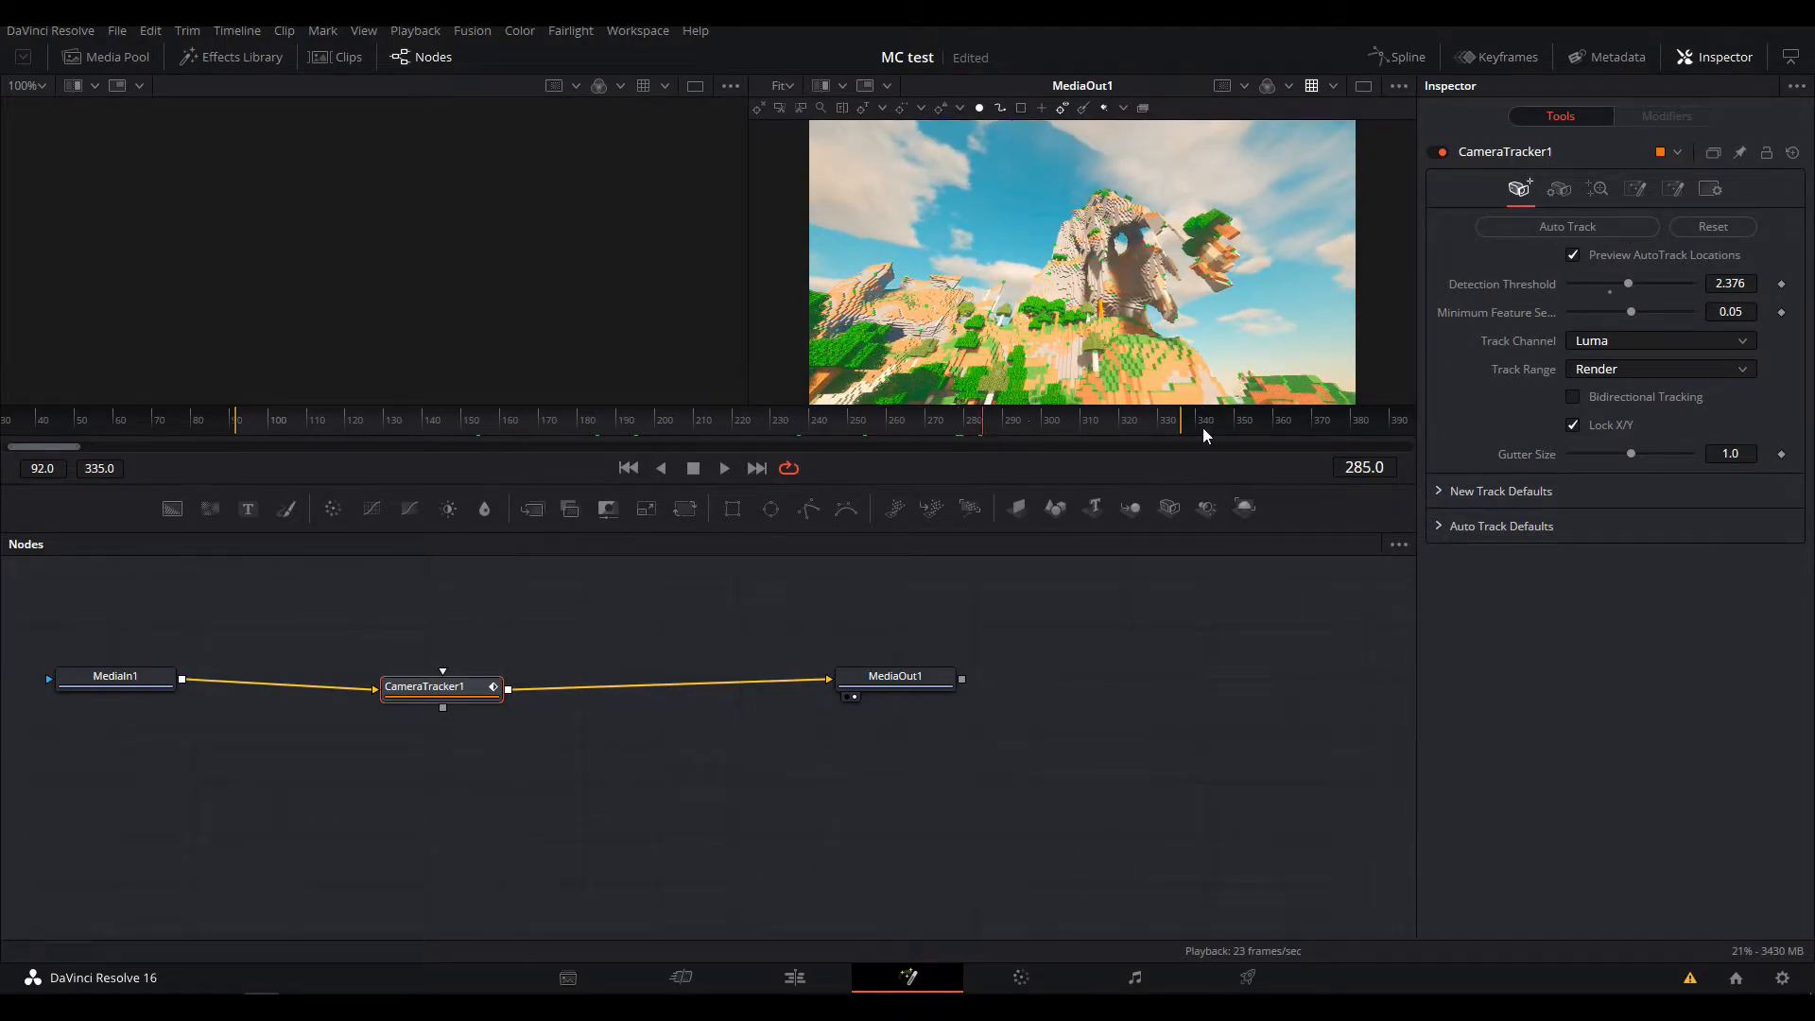
{"action": "key", "text": "ctrl+s"}
{"action": "left_click", "coordinate": [627, 468]}
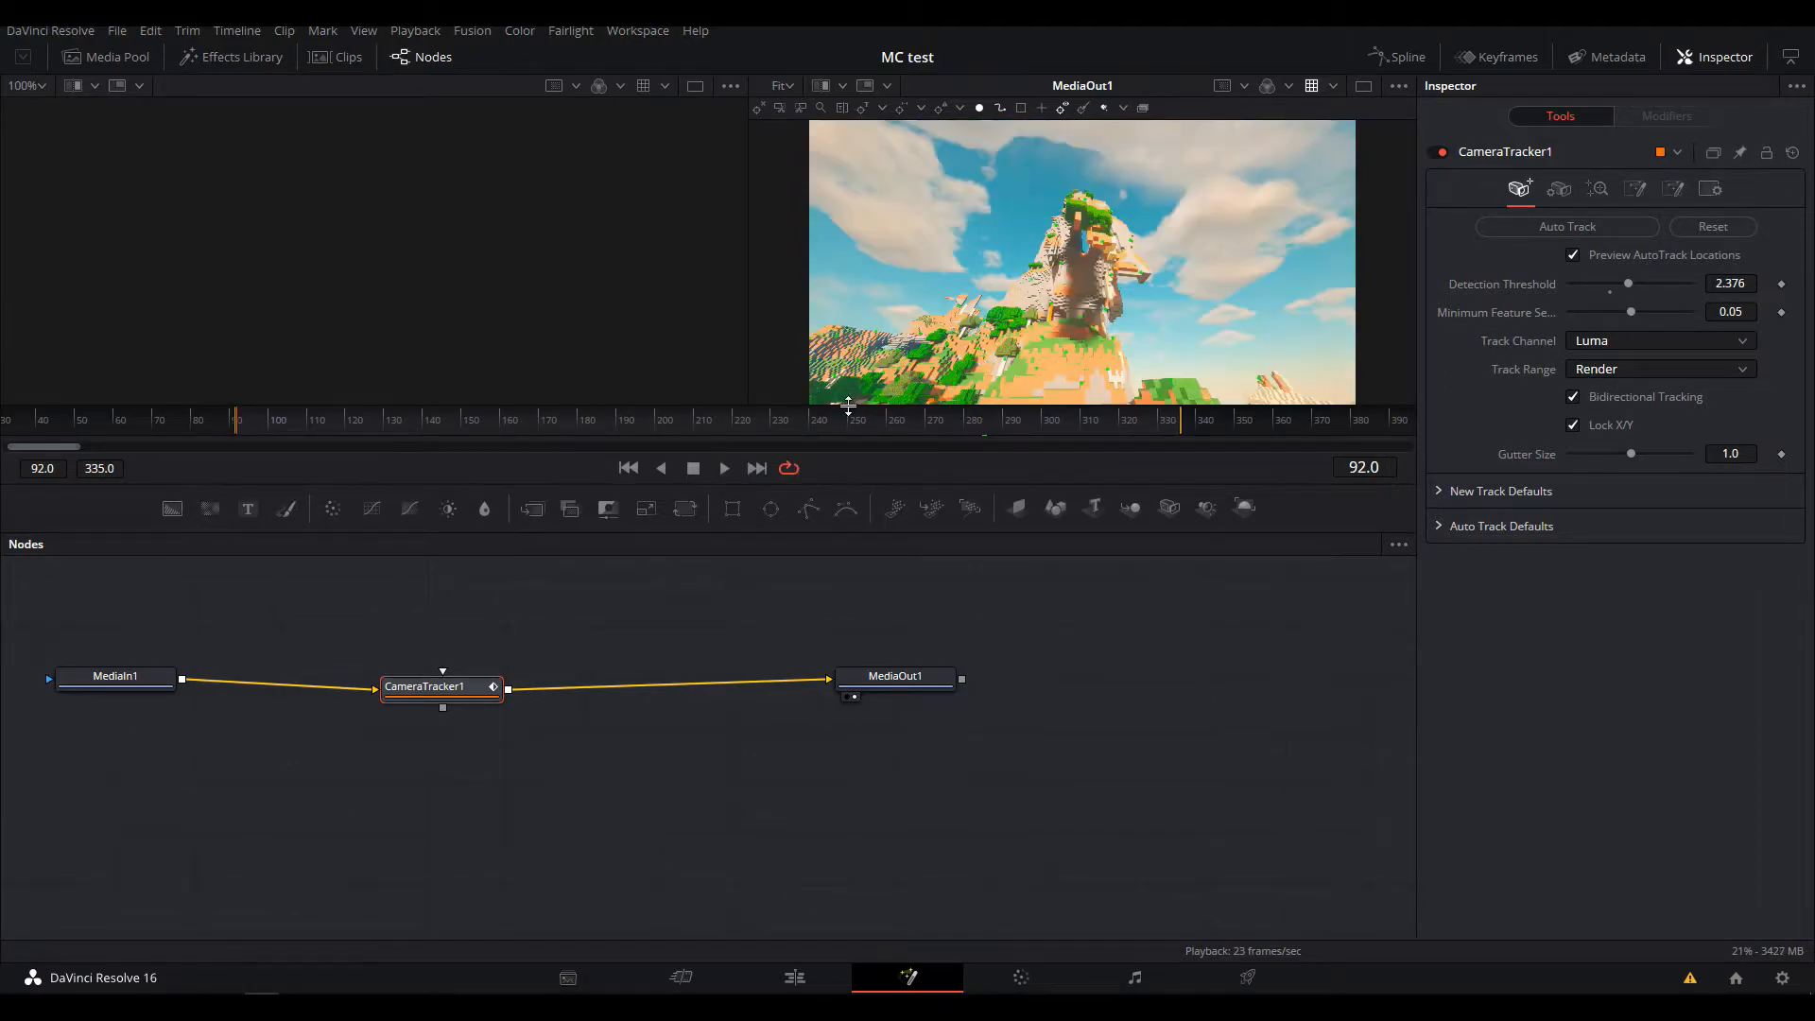
Set Detection Threshold to 2.471 and Minimum Feature Separation to 0.0465, turn off the preview, then auto-track the clip and solve the camera
{"action": "left_click_drag", "start_coordinate": [1628, 284], "coordinate": [1626, 311]}
{"action": "left_click", "coordinate": [1615, 250]}
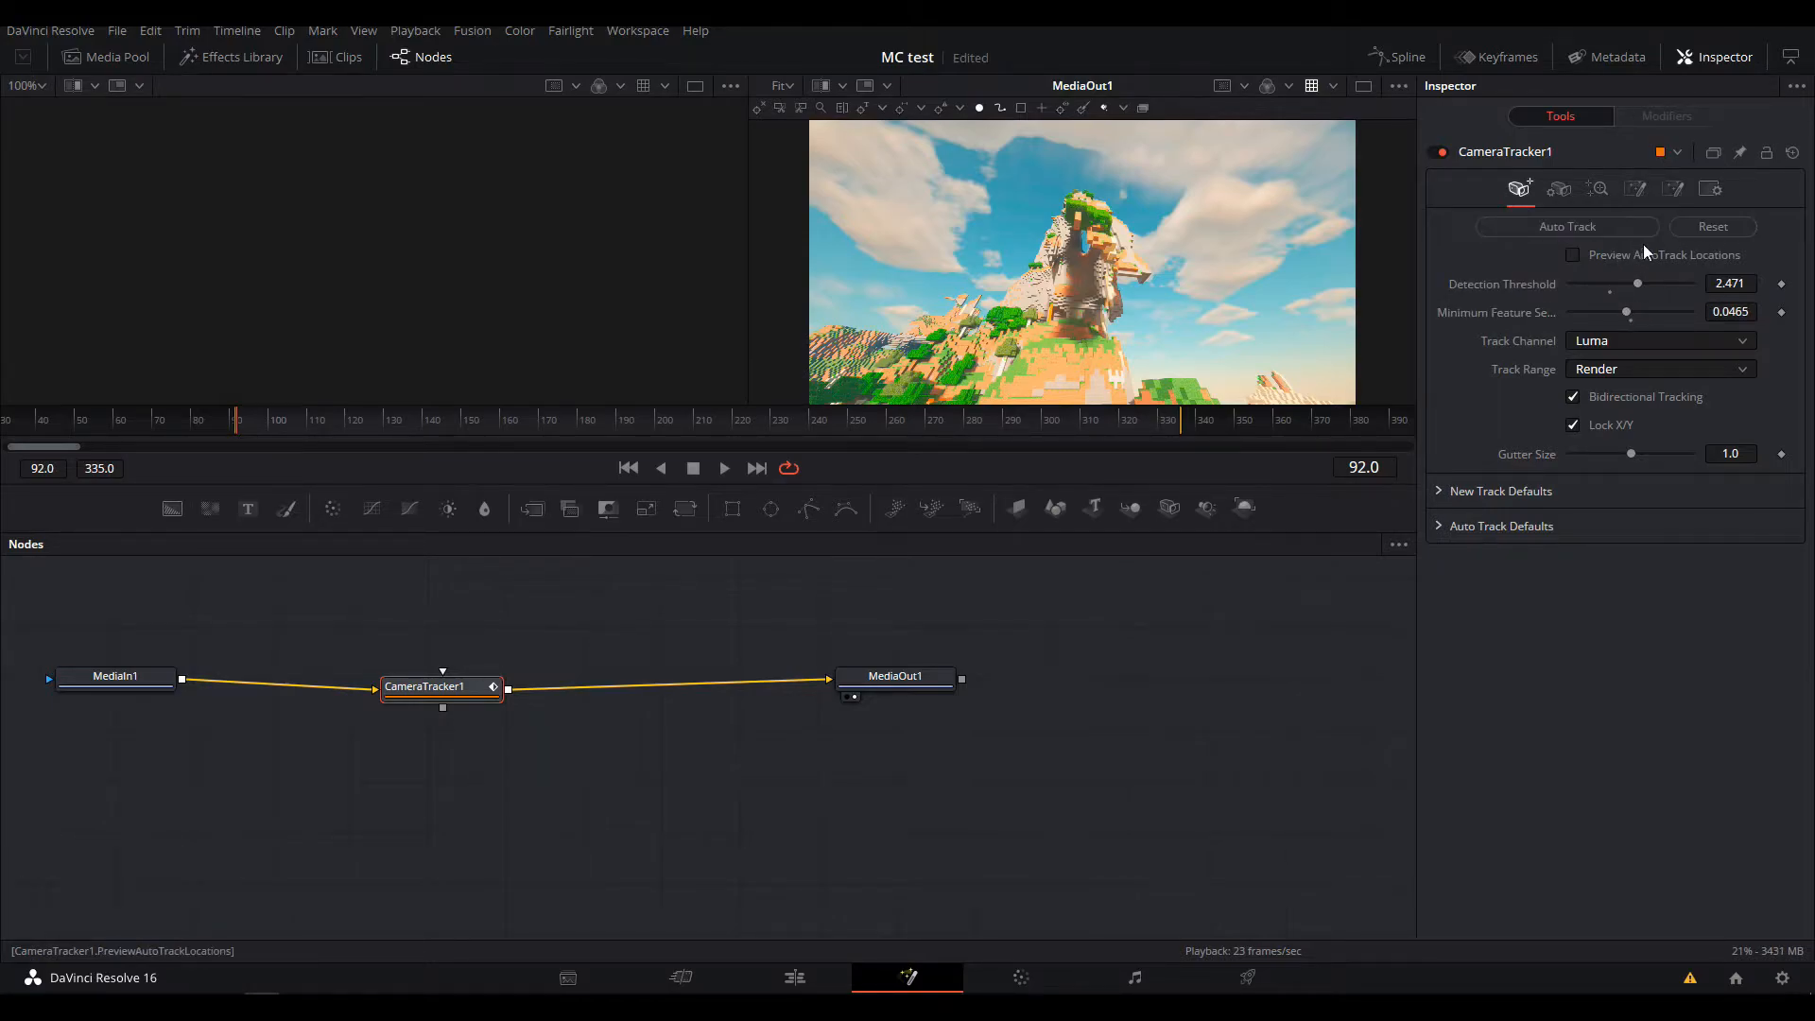
{"action": "left_click", "coordinate": [1594, 228]}
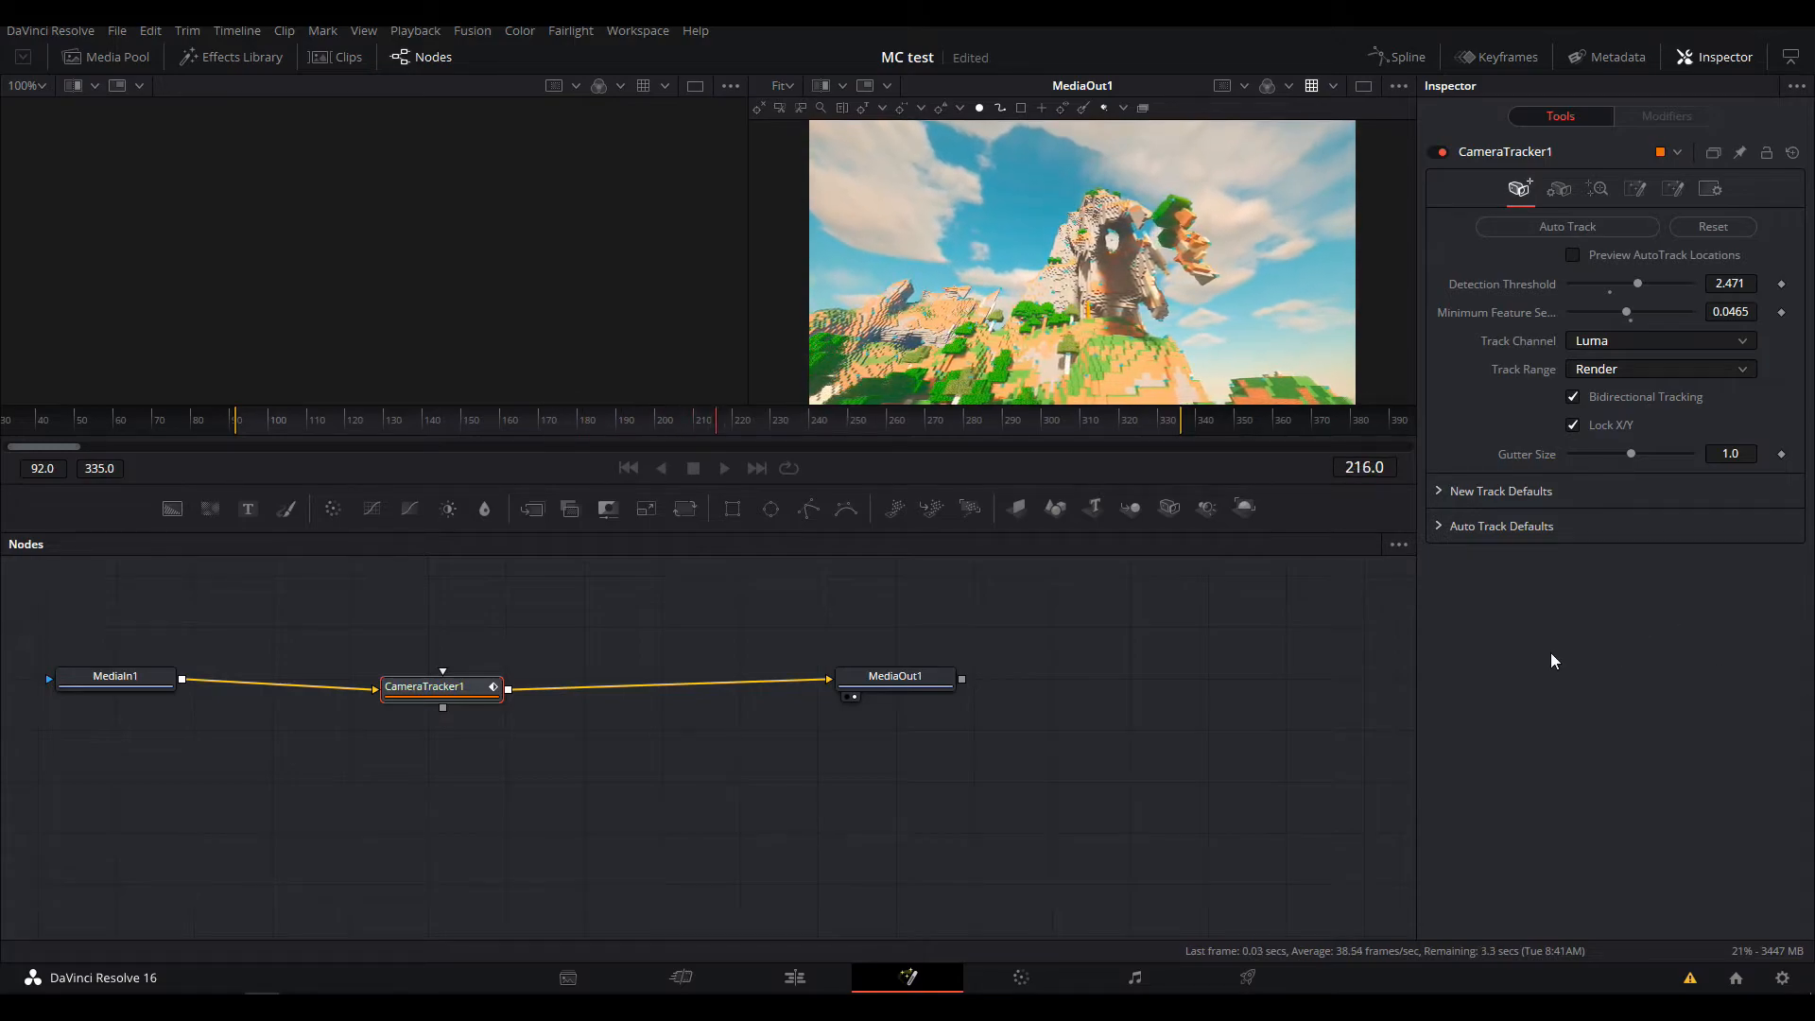
{"action": "left_click", "coordinate": [1598, 189]}
{"action": "left_click", "coordinate": [1604, 229]}
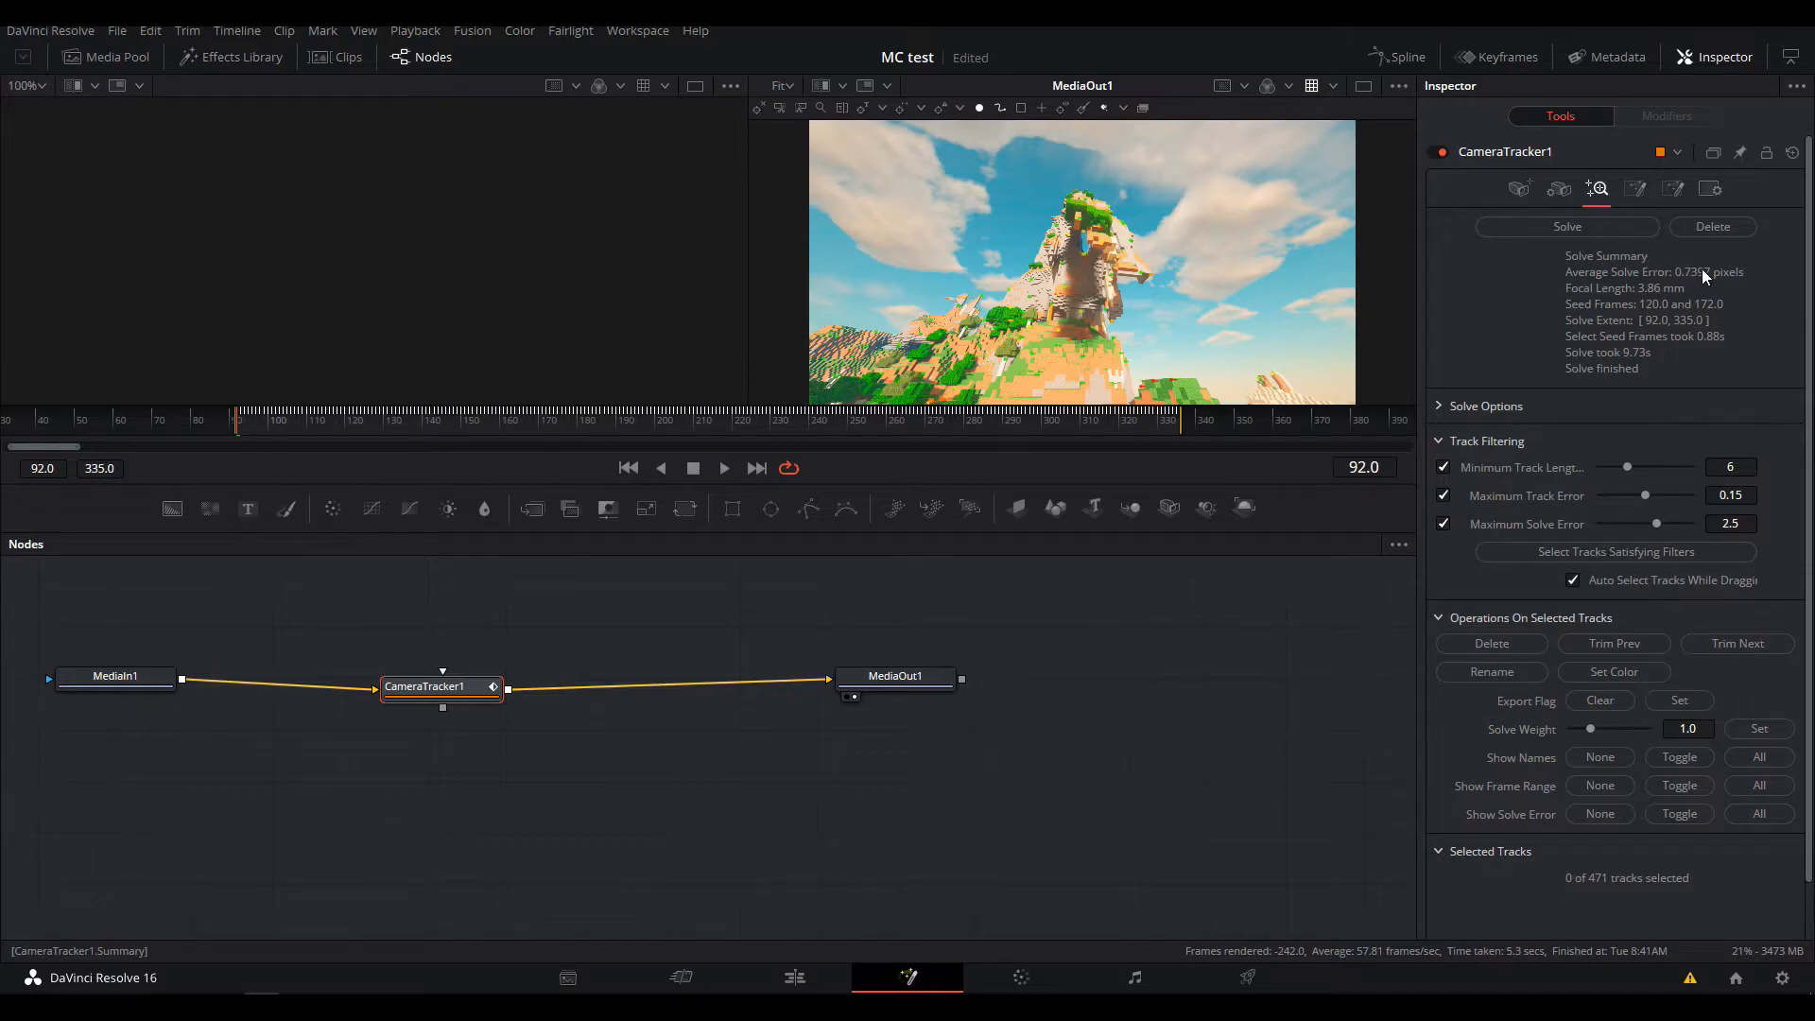
Export the solved camera as 3D scene nodes and move them below the CameraTracker1 node
{"action": "left_click", "coordinate": [1637, 191]}
{"action": "left_click", "coordinate": [1522, 228]}
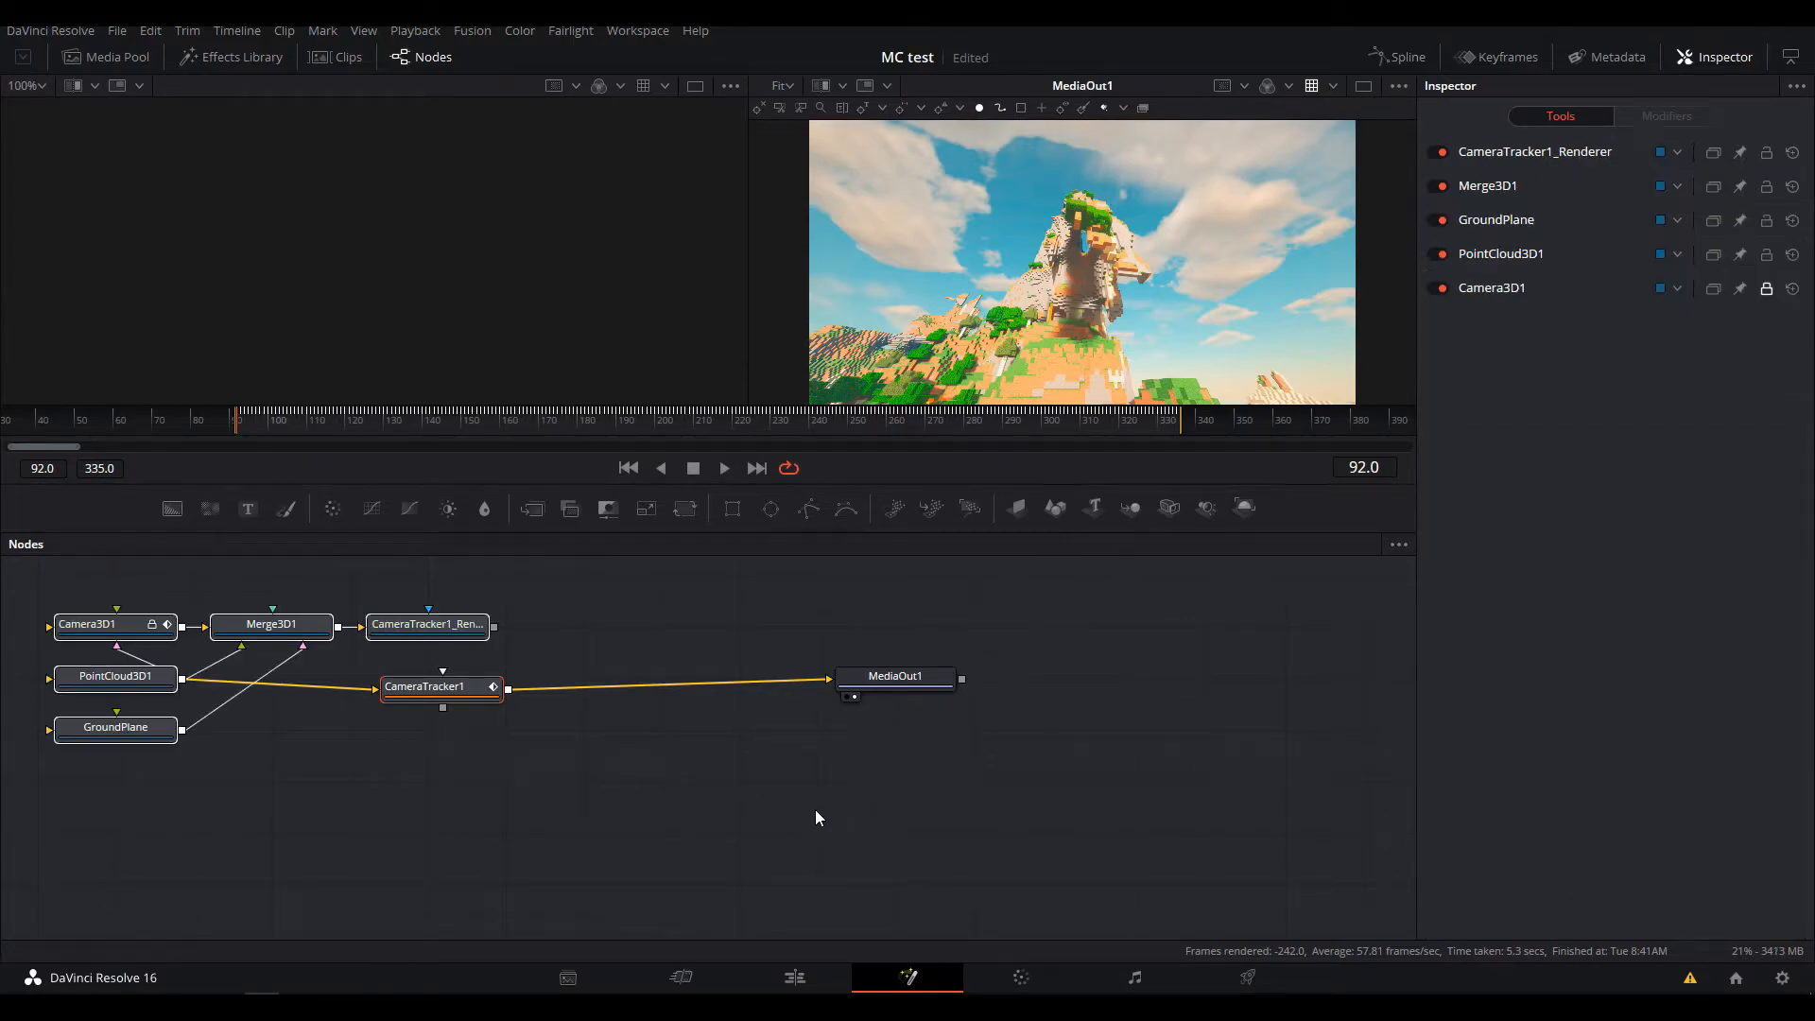
{"action": "left_click_drag", "start_coordinate": [538, 639], "coordinate": [824, 866]}
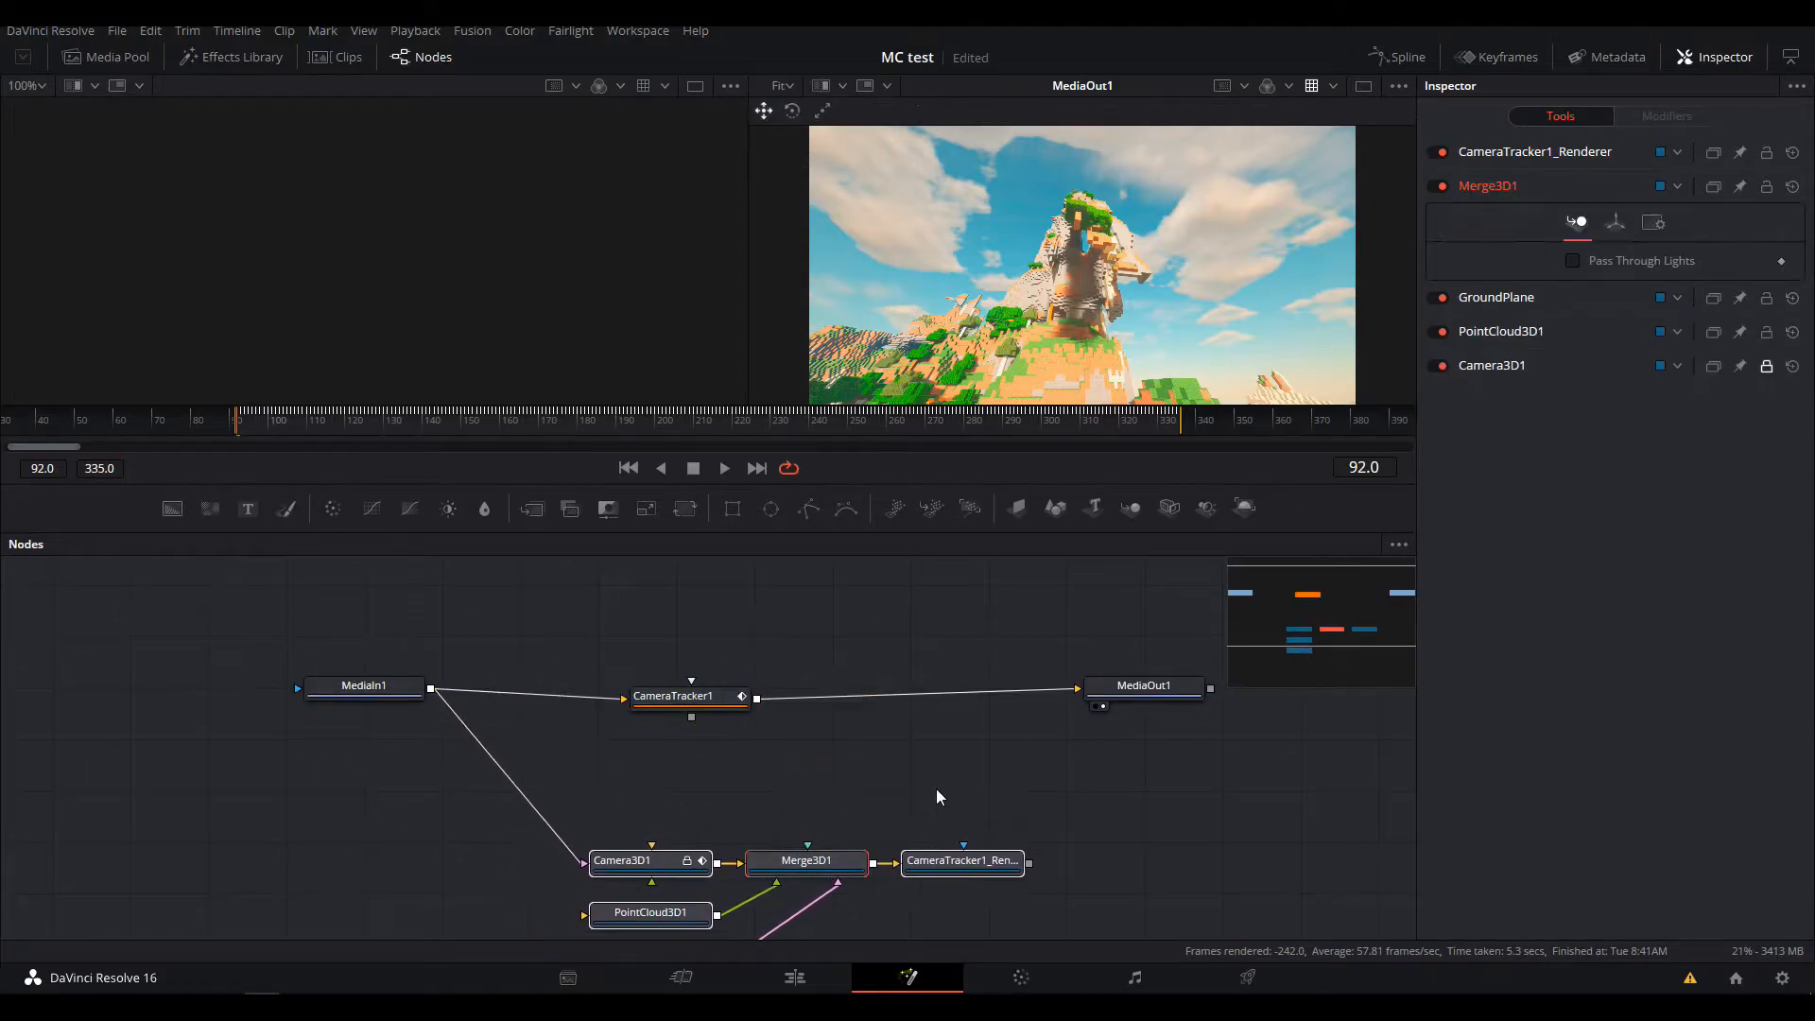
View the CameraTracker1 renderer output, add a Text3D node reading "test", and connect it to Merge3D1
{"action": "left_click", "coordinate": [919, 883]}
{"action": "left_click_drag", "start_coordinate": [1093, 507], "coordinate": [777, 771]}
{"action": "left_click", "coordinate": [1646, 302]}
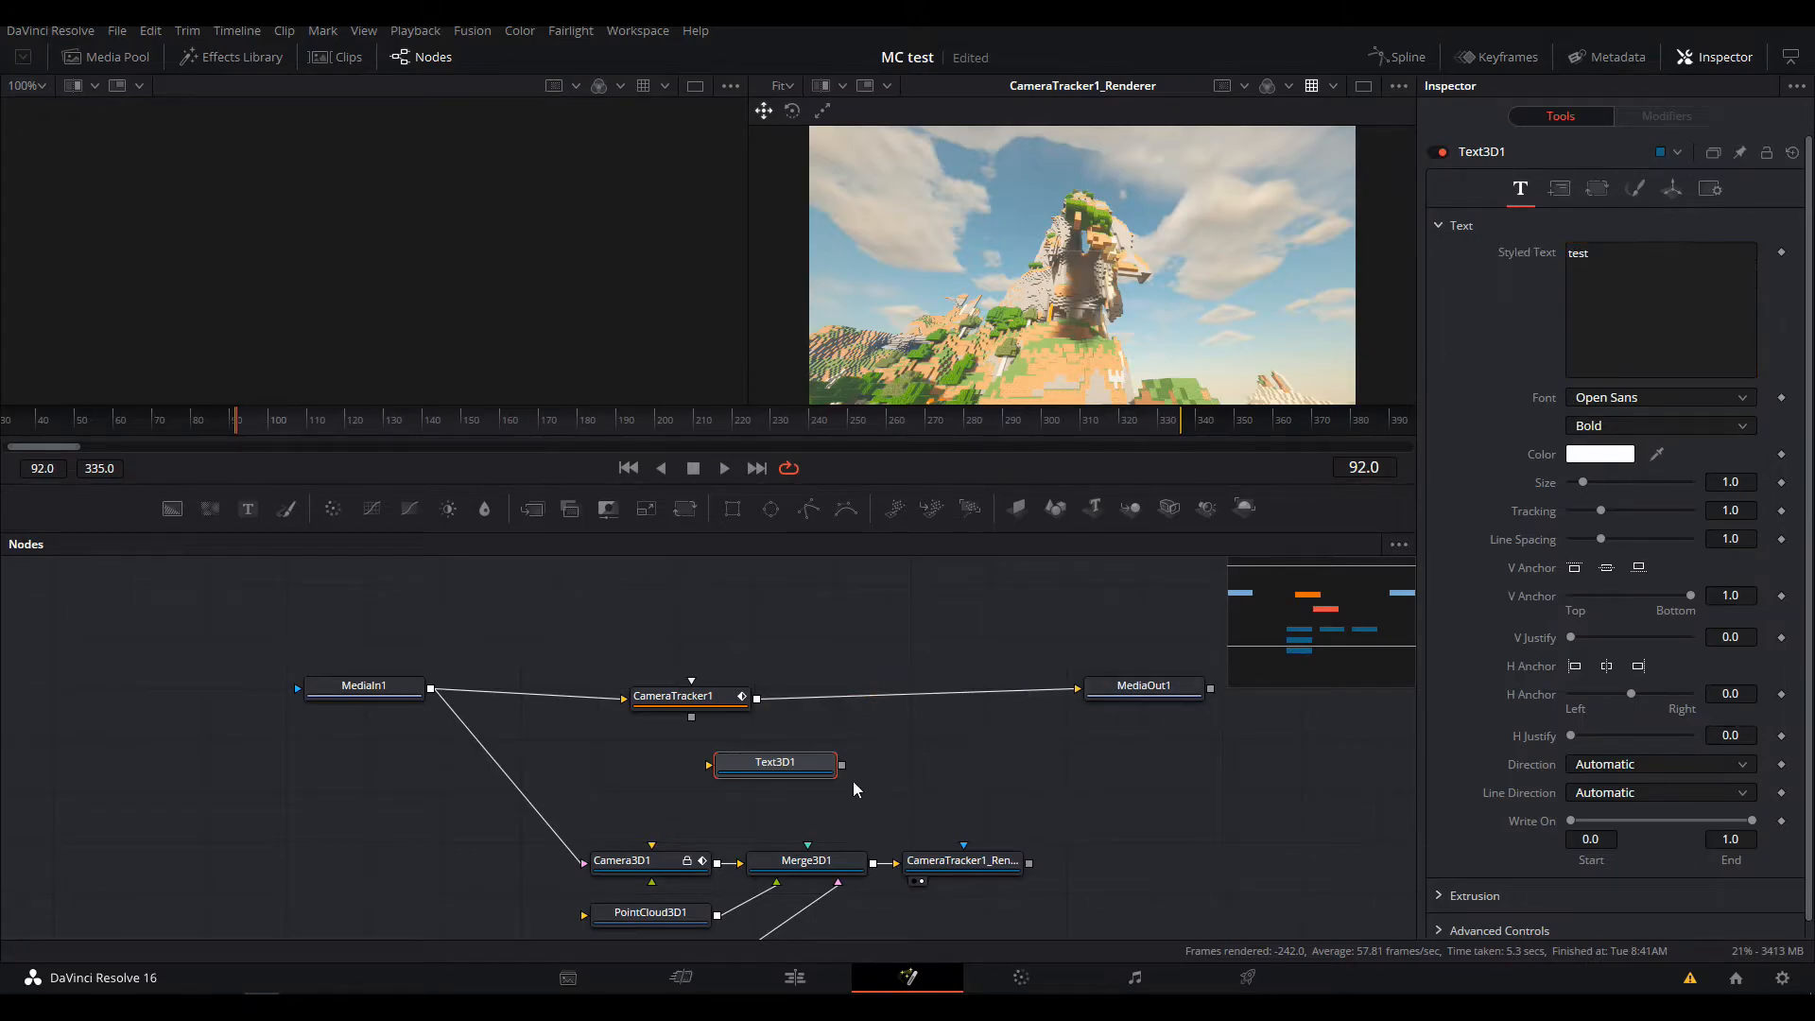
{"action": "left_click_drag", "start_coordinate": [841, 764], "coordinate": [830, 863]}
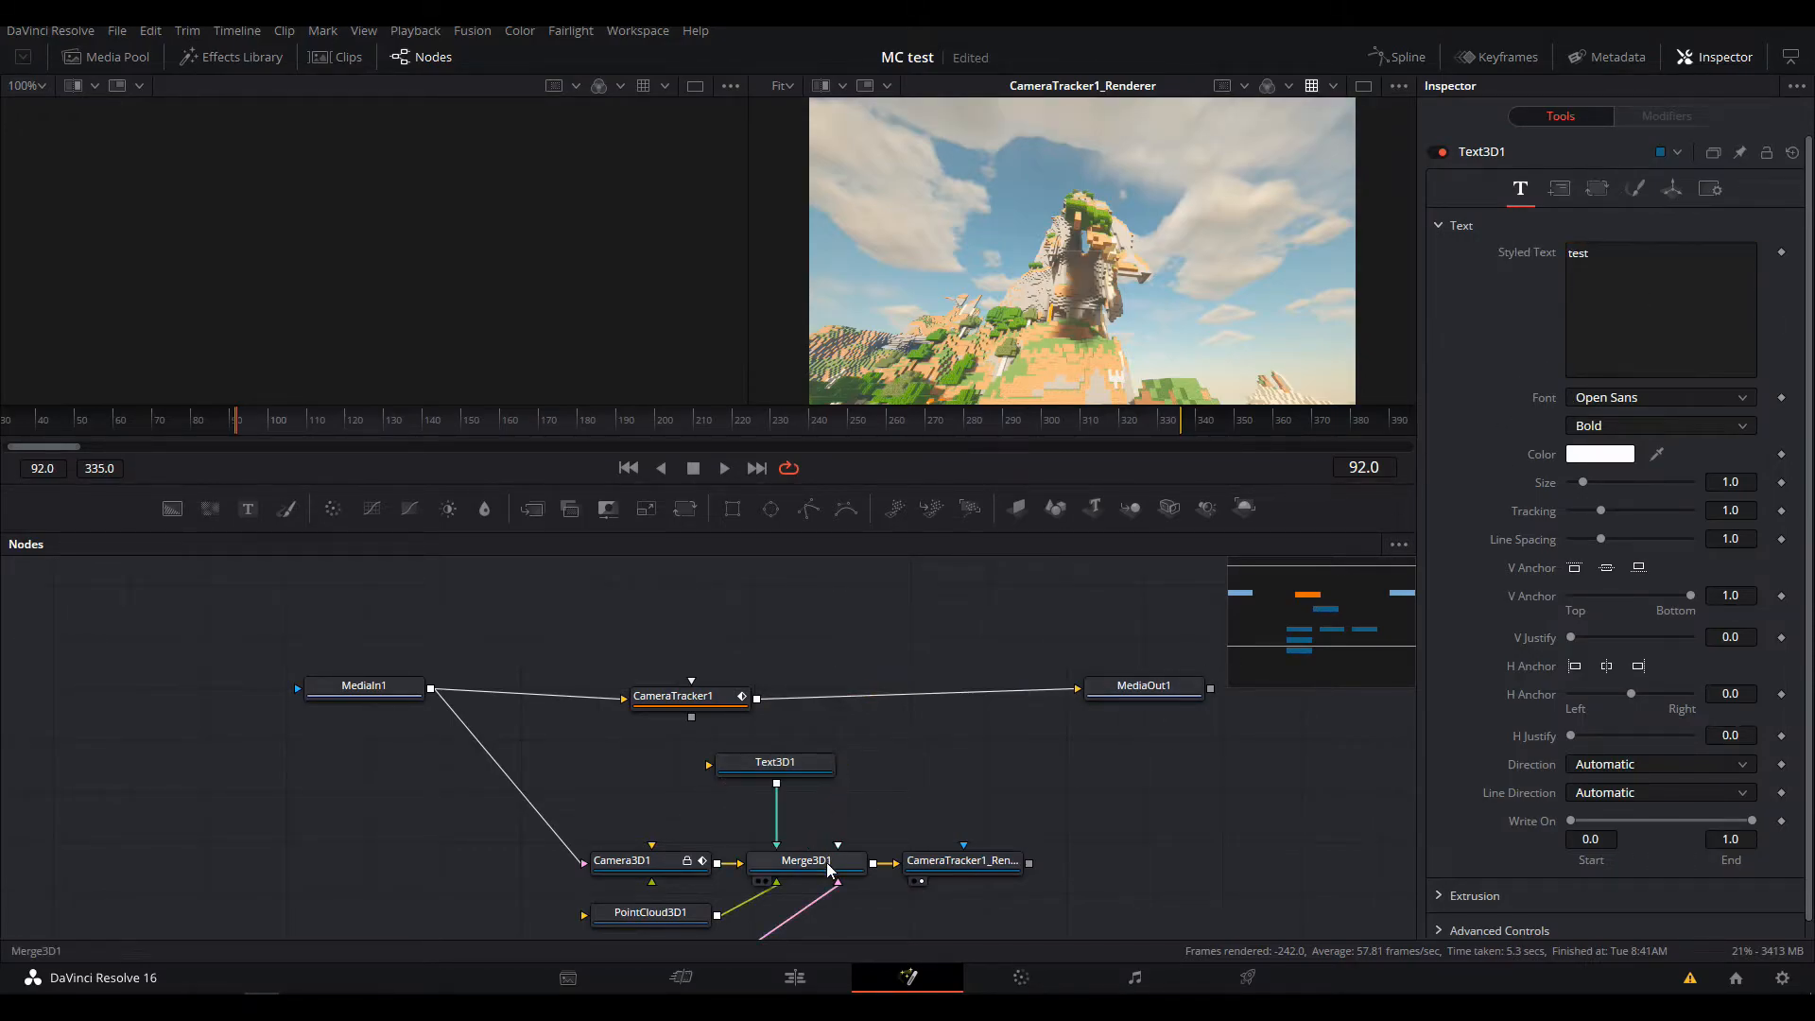
Set the 3D text's size to 6.38, preview the clip's playback, and return to the first frame
{"action": "left_click_drag", "start_coordinate": [1595, 482], "coordinate": [1647, 483]}
{"action": "left_click", "coordinate": [720, 470]}
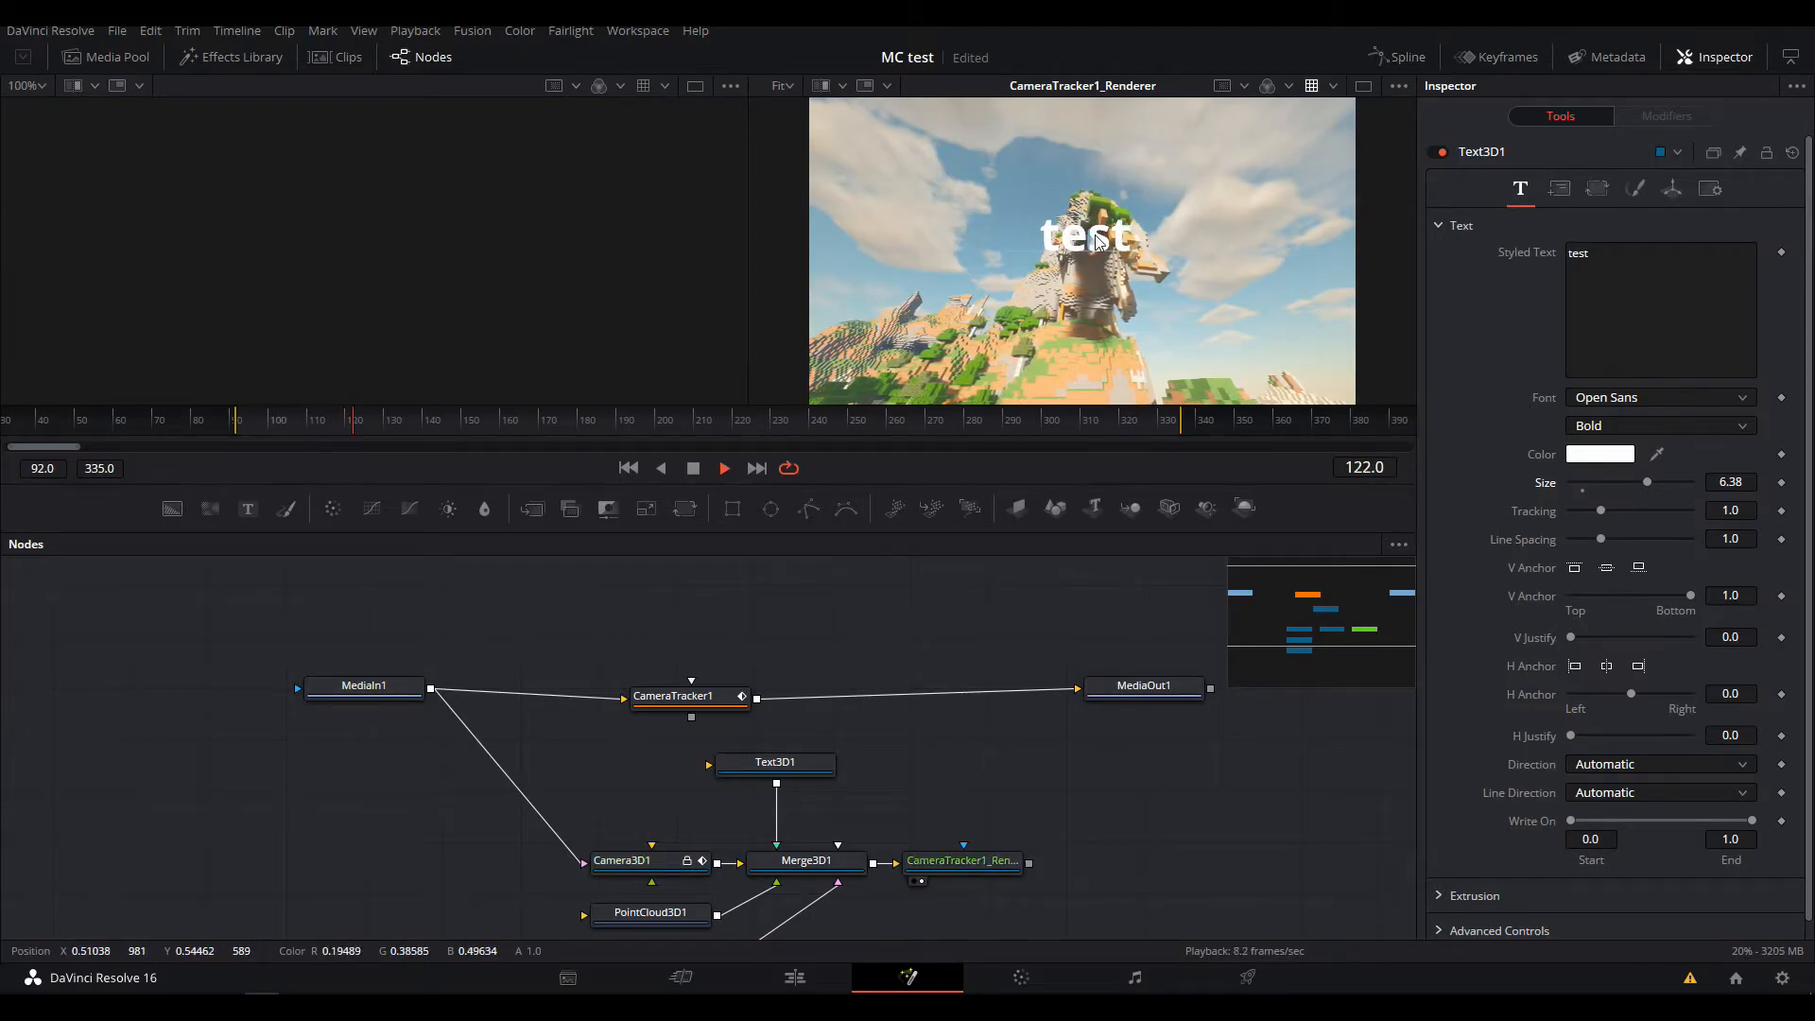
{"action": "left_click", "coordinate": [627, 467]}
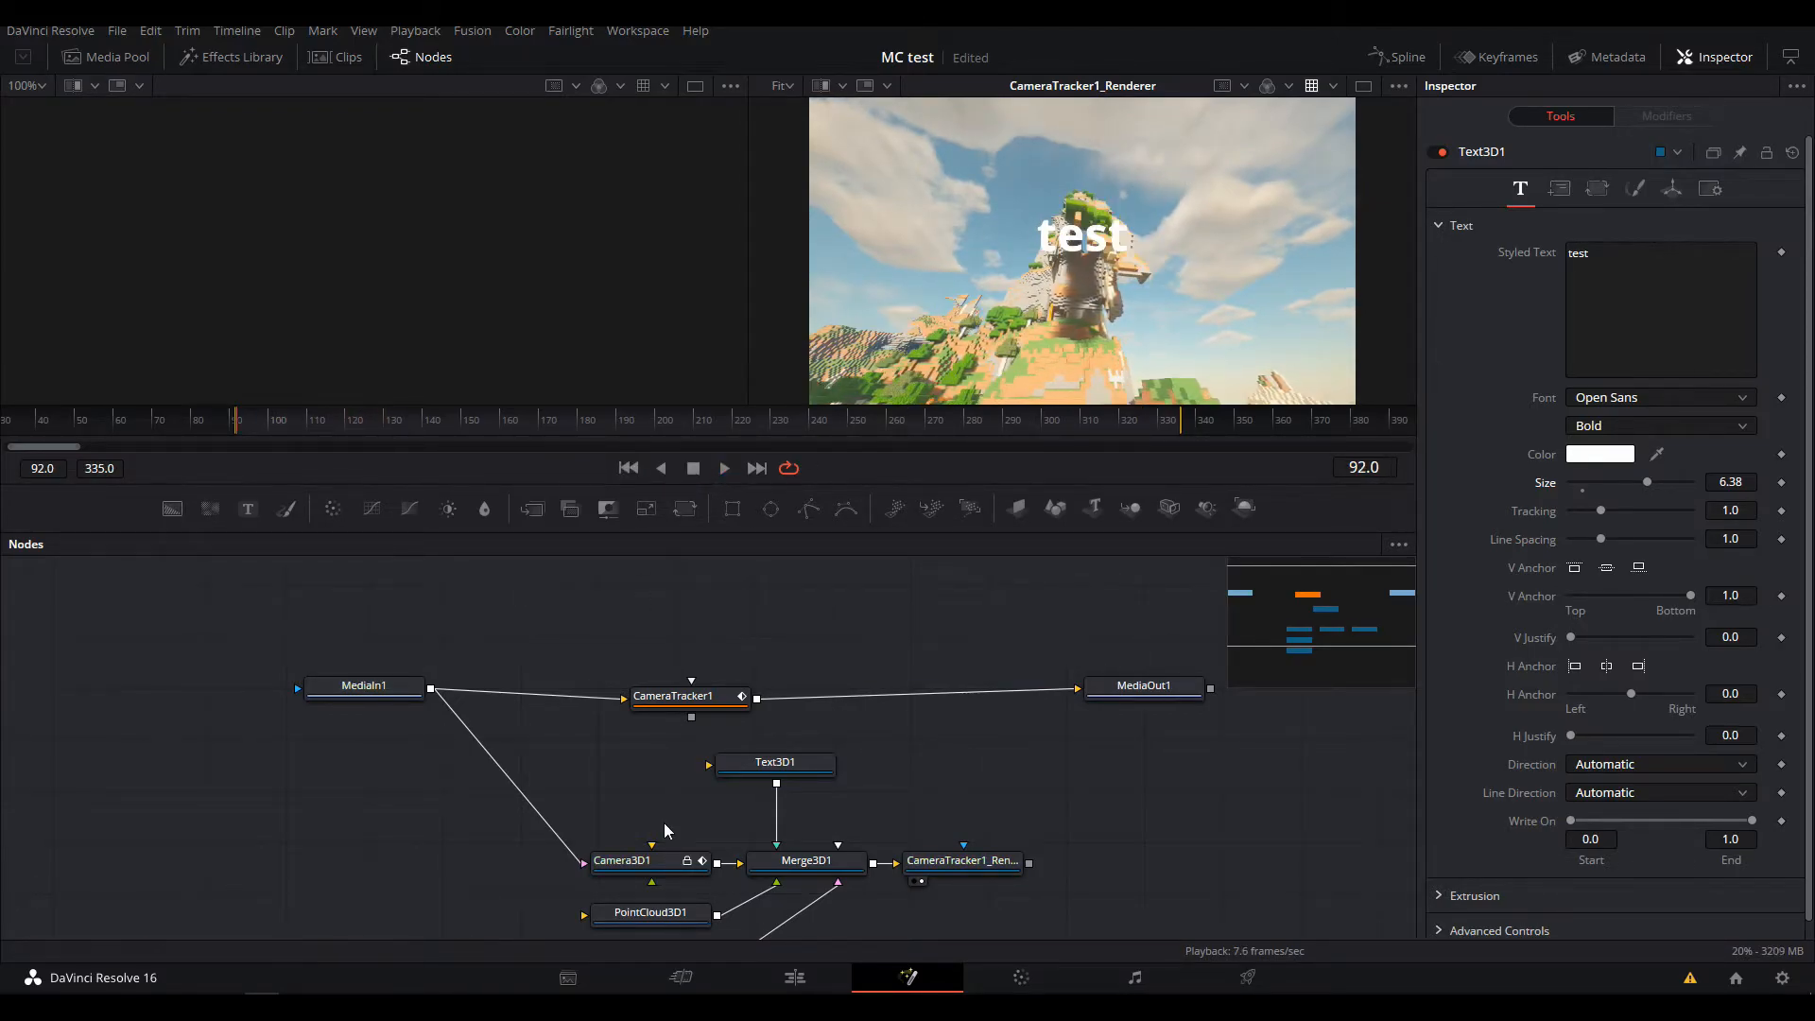
Show Merge3D1 in the empty viewer and examine the text's position relative to the camera, point cloud and ground plane from several angles
{"action": "left_click_drag", "start_coordinate": [664, 825], "coordinate": [688, 772]}
{"action": "left_click", "coordinate": [781, 829]}
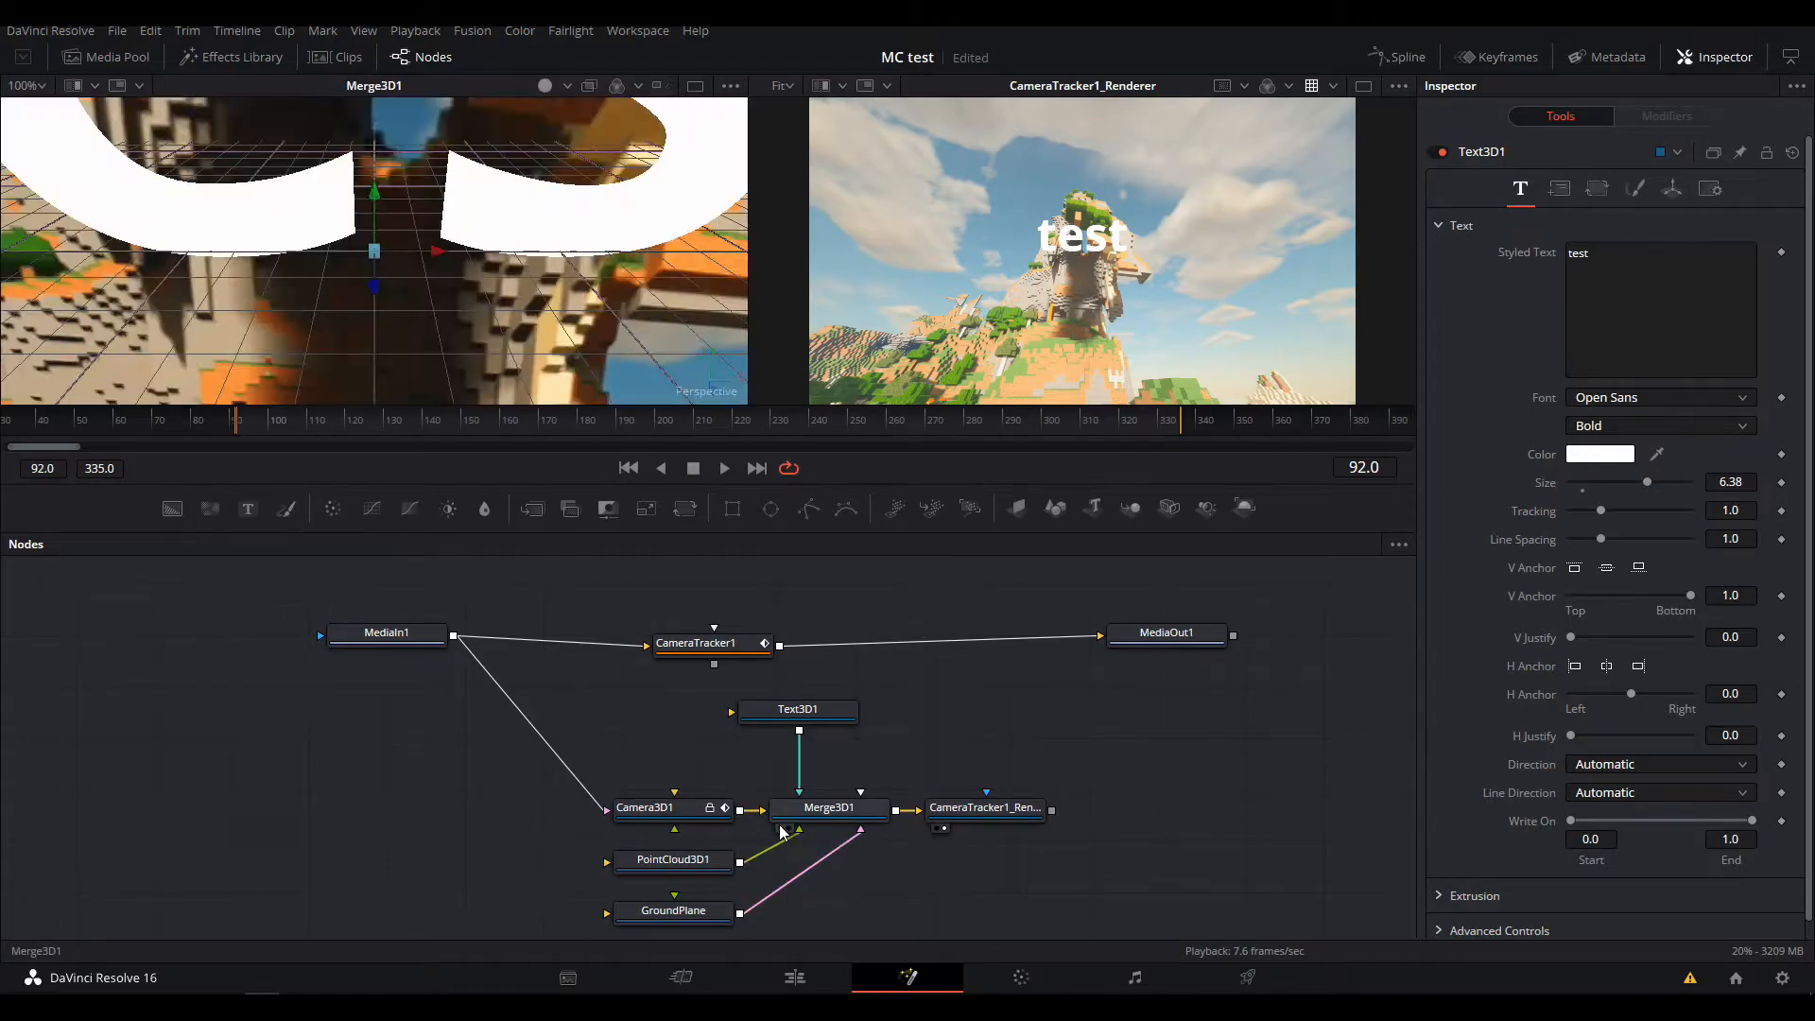
{"action": "scroll", "coordinate": [251, 375], "scroll_direction": "down", "scroll_amount": 3}
{"action": "scroll", "coordinate": [251, 375], "scroll_direction": "down", "scroll_amount": 6}
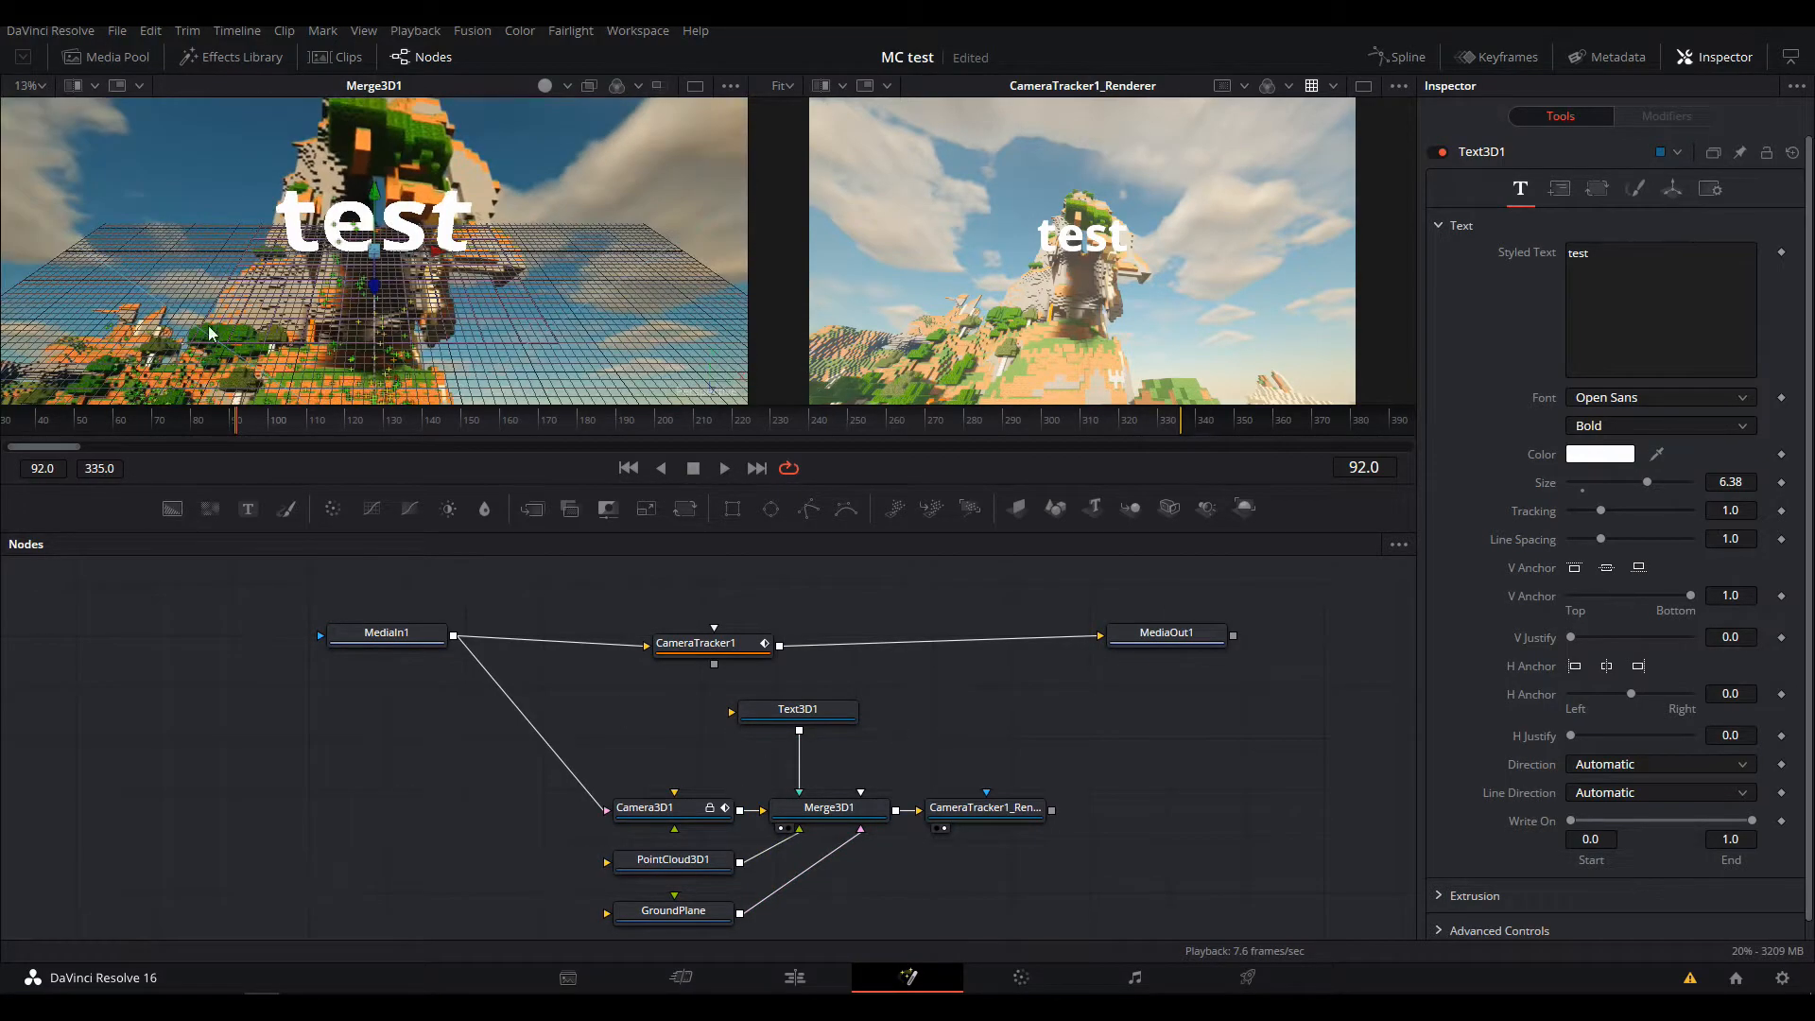
{"action": "left_click_drag", "start_coordinate": [555, 338], "coordinate": [287, 273]}
{"action": "scroll", "coordinate": [361, 316], "scroll_direction": "up", "scroll_amount": 2}
{"action": "scroll", "coordinate": [363, 319], "scroll_direction": "up", "scroll_amount": 4}
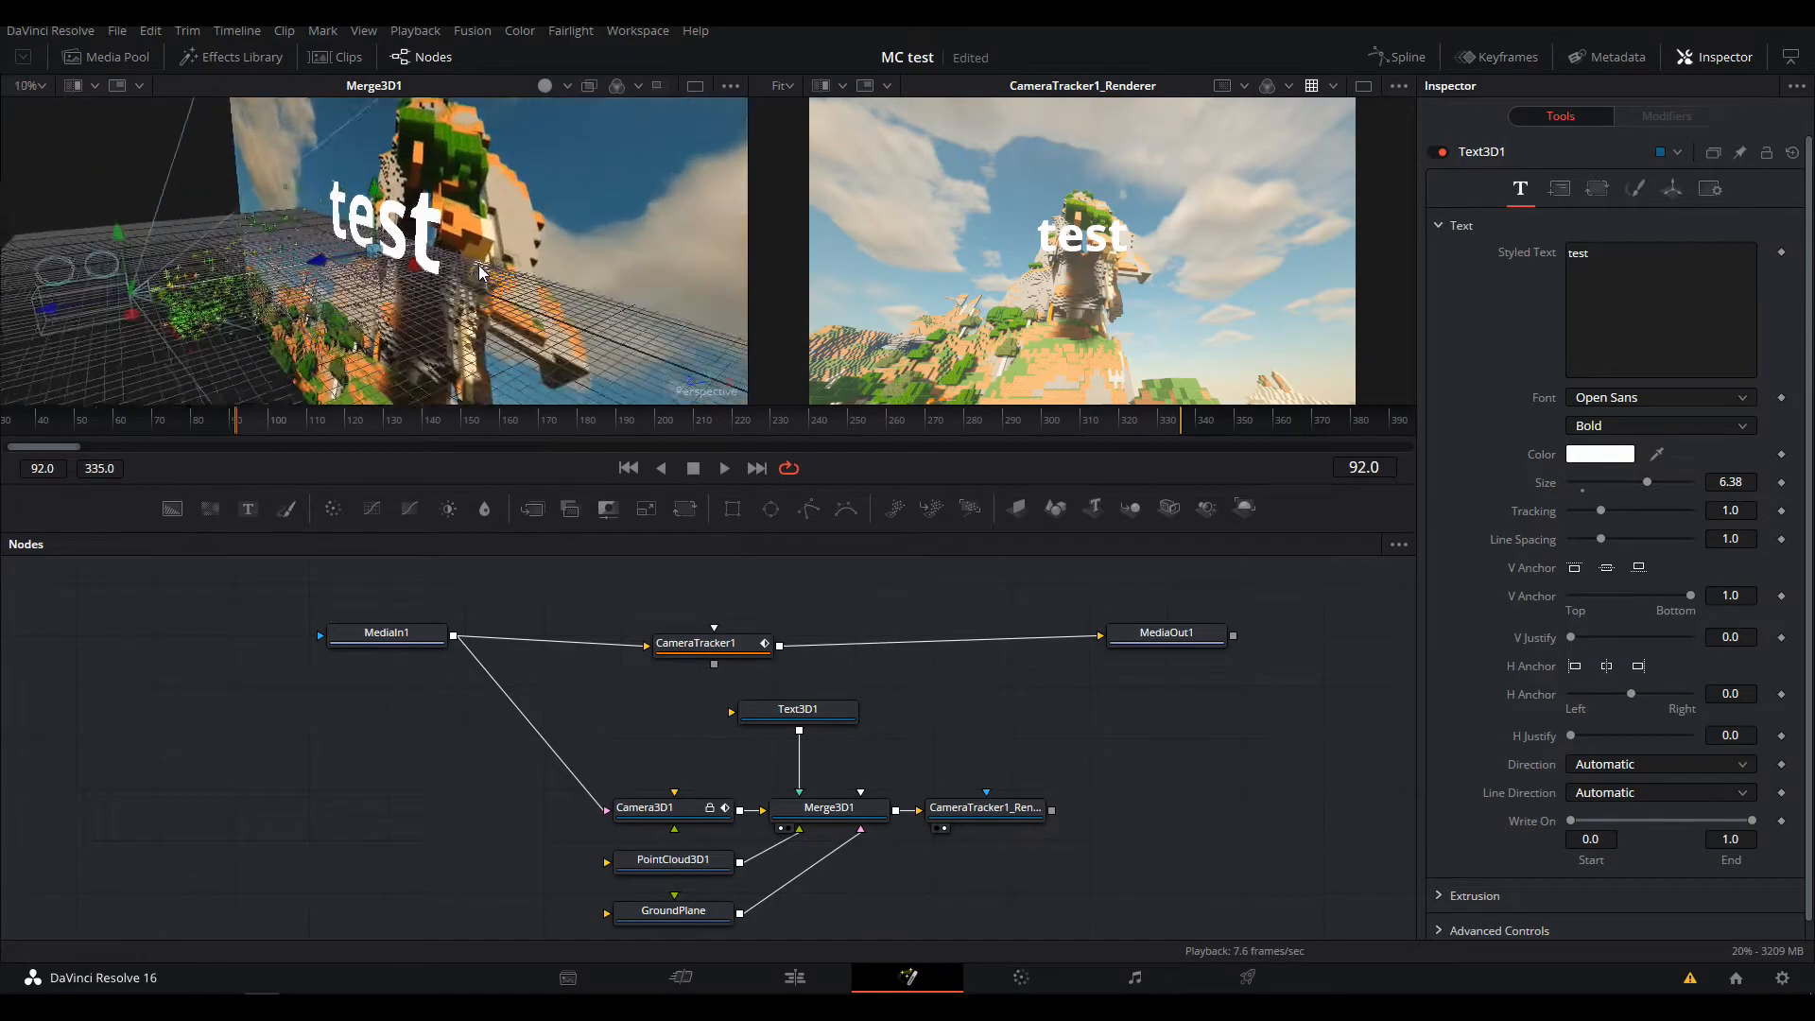
{"action": "left_click_drag", "start_coordinate": [465, 339], "coordinate": [881, 378]}
{"action": "scroll", "coordinate": [650, 343], "scroll_direction": "up", "scroll_amount": 1}
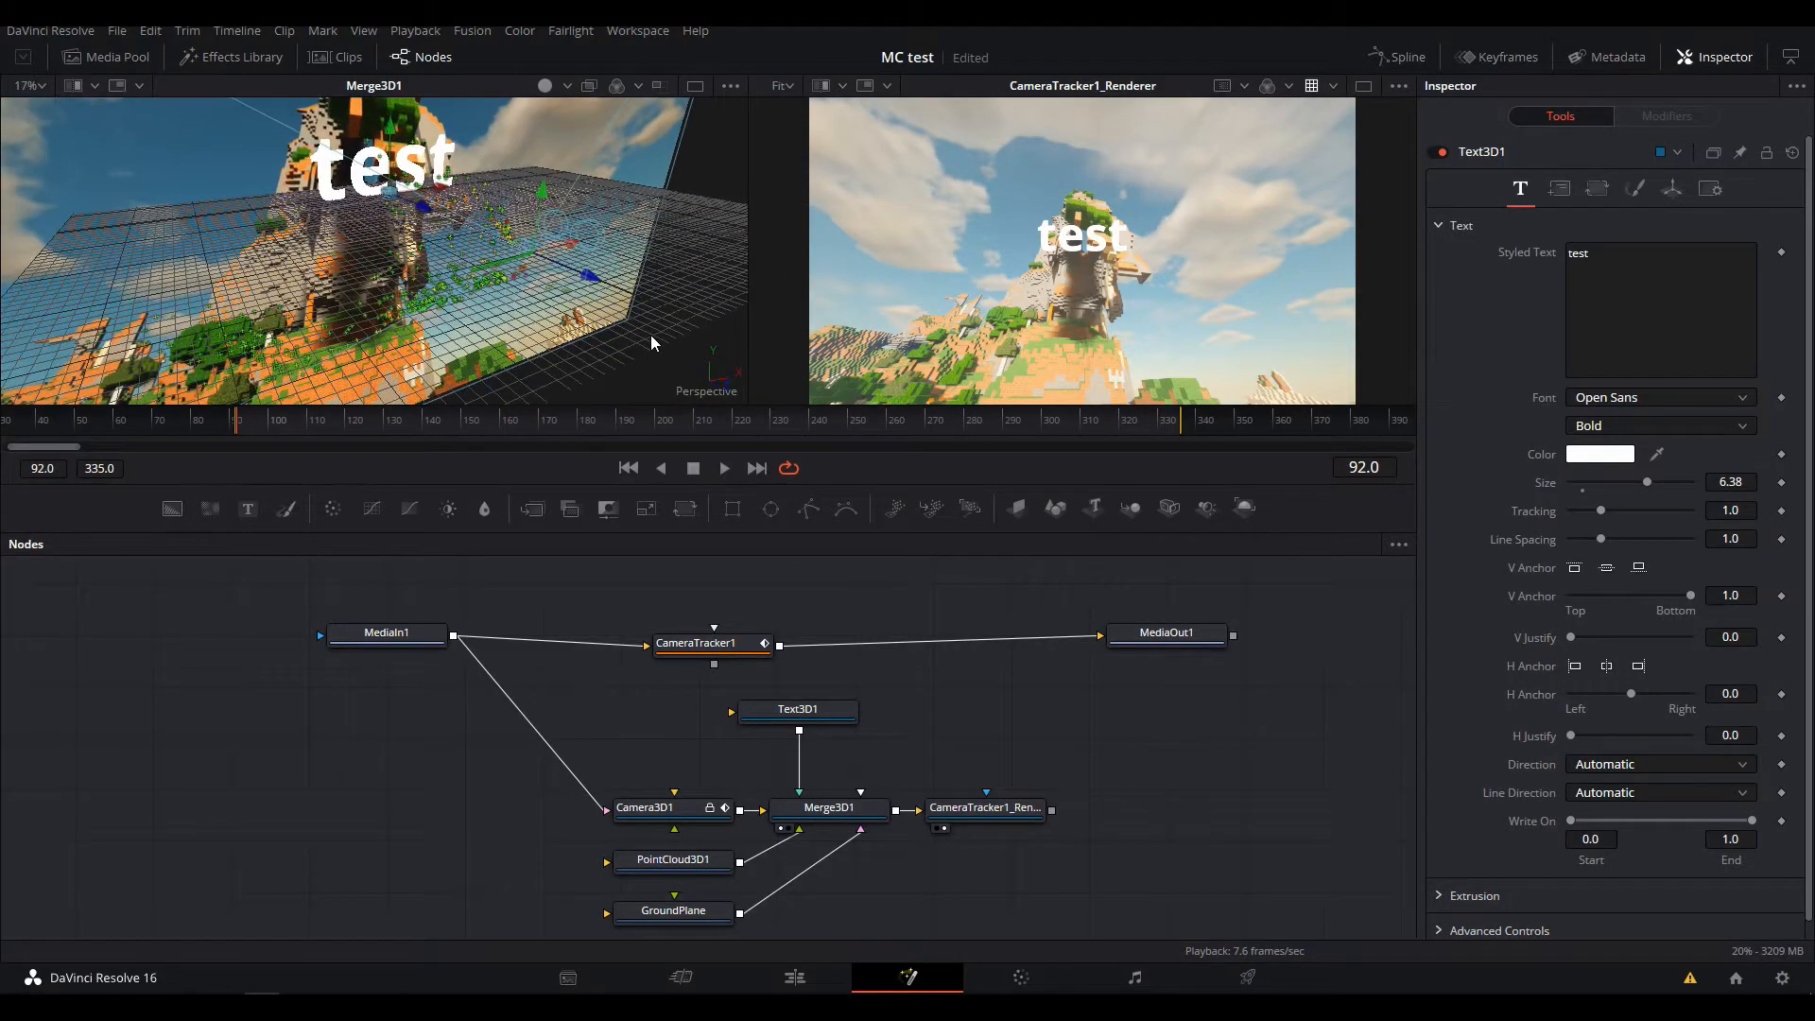
{"action": "left_click_drag", "start_coordinate": [525, 337], "coordinate": [486, 274]}
Move Text3D1 along Z toward the camera in the 3D scene and reduce its size to 1.42
{"action": "left_click_drag", "start_coordinate": [1646, 482], "coordinate": [1605, 483]}
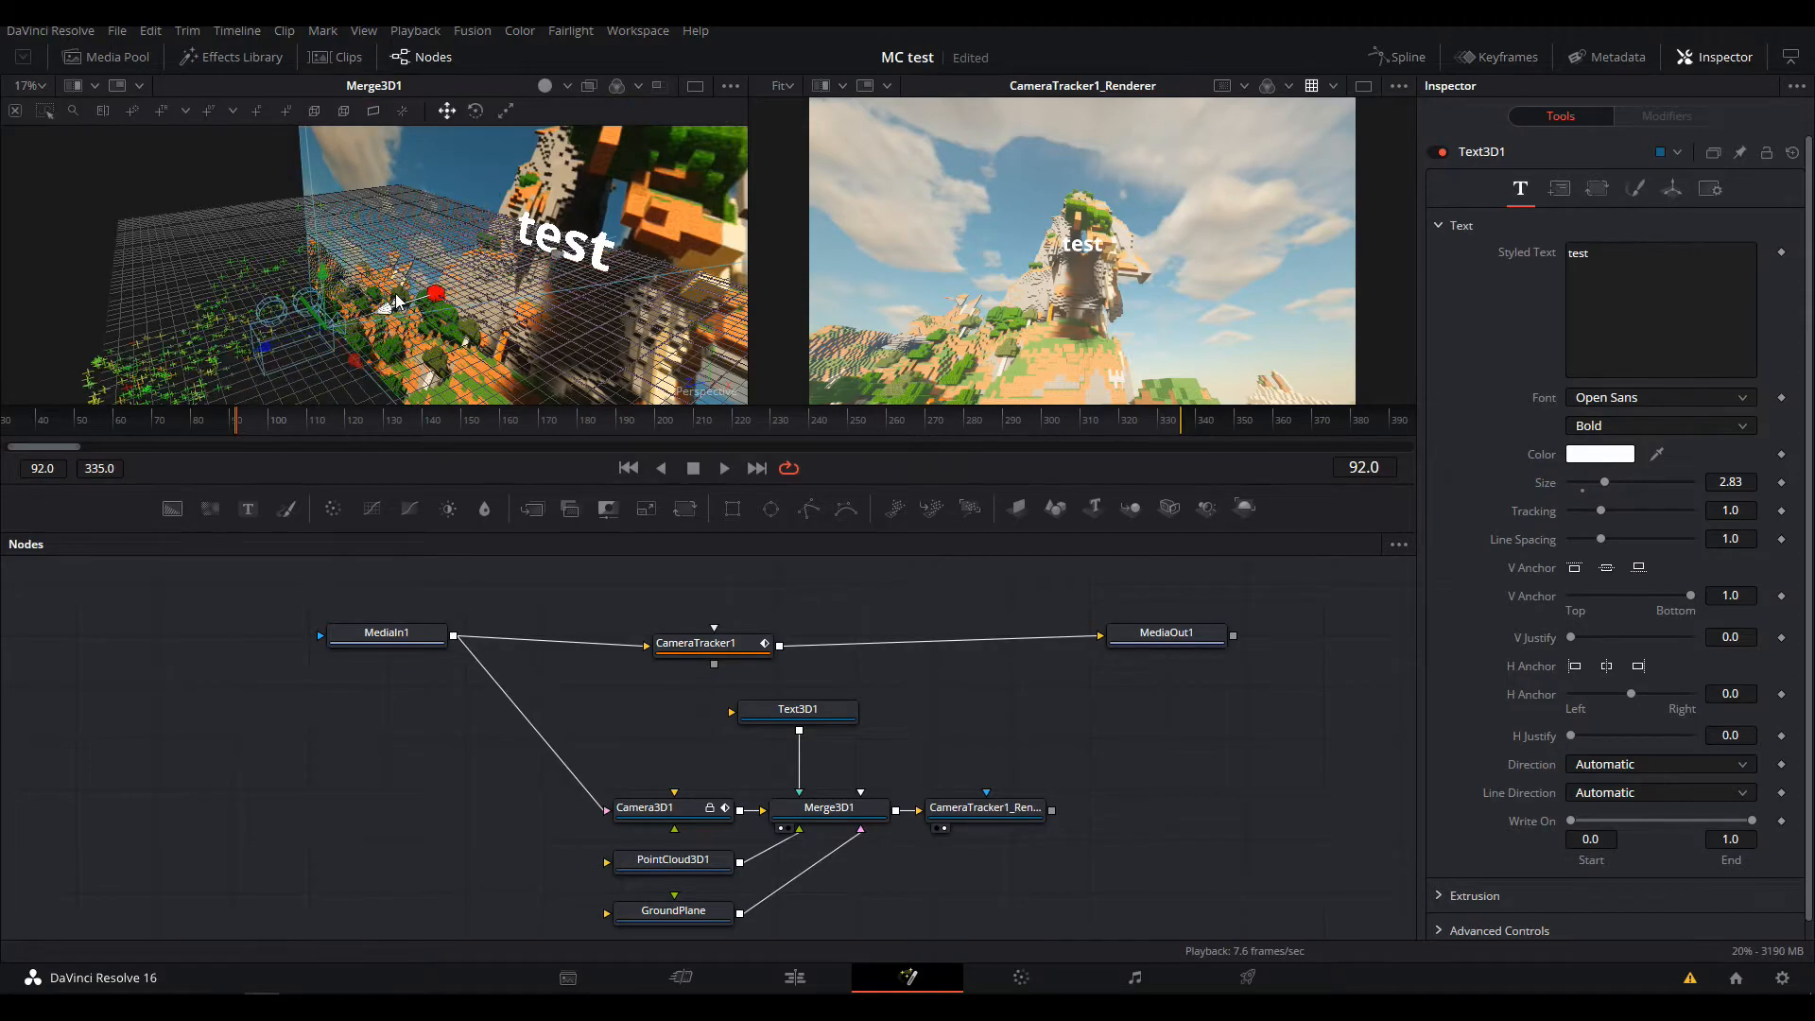
{"action": "left_click", "coordinate": [777, 709]}
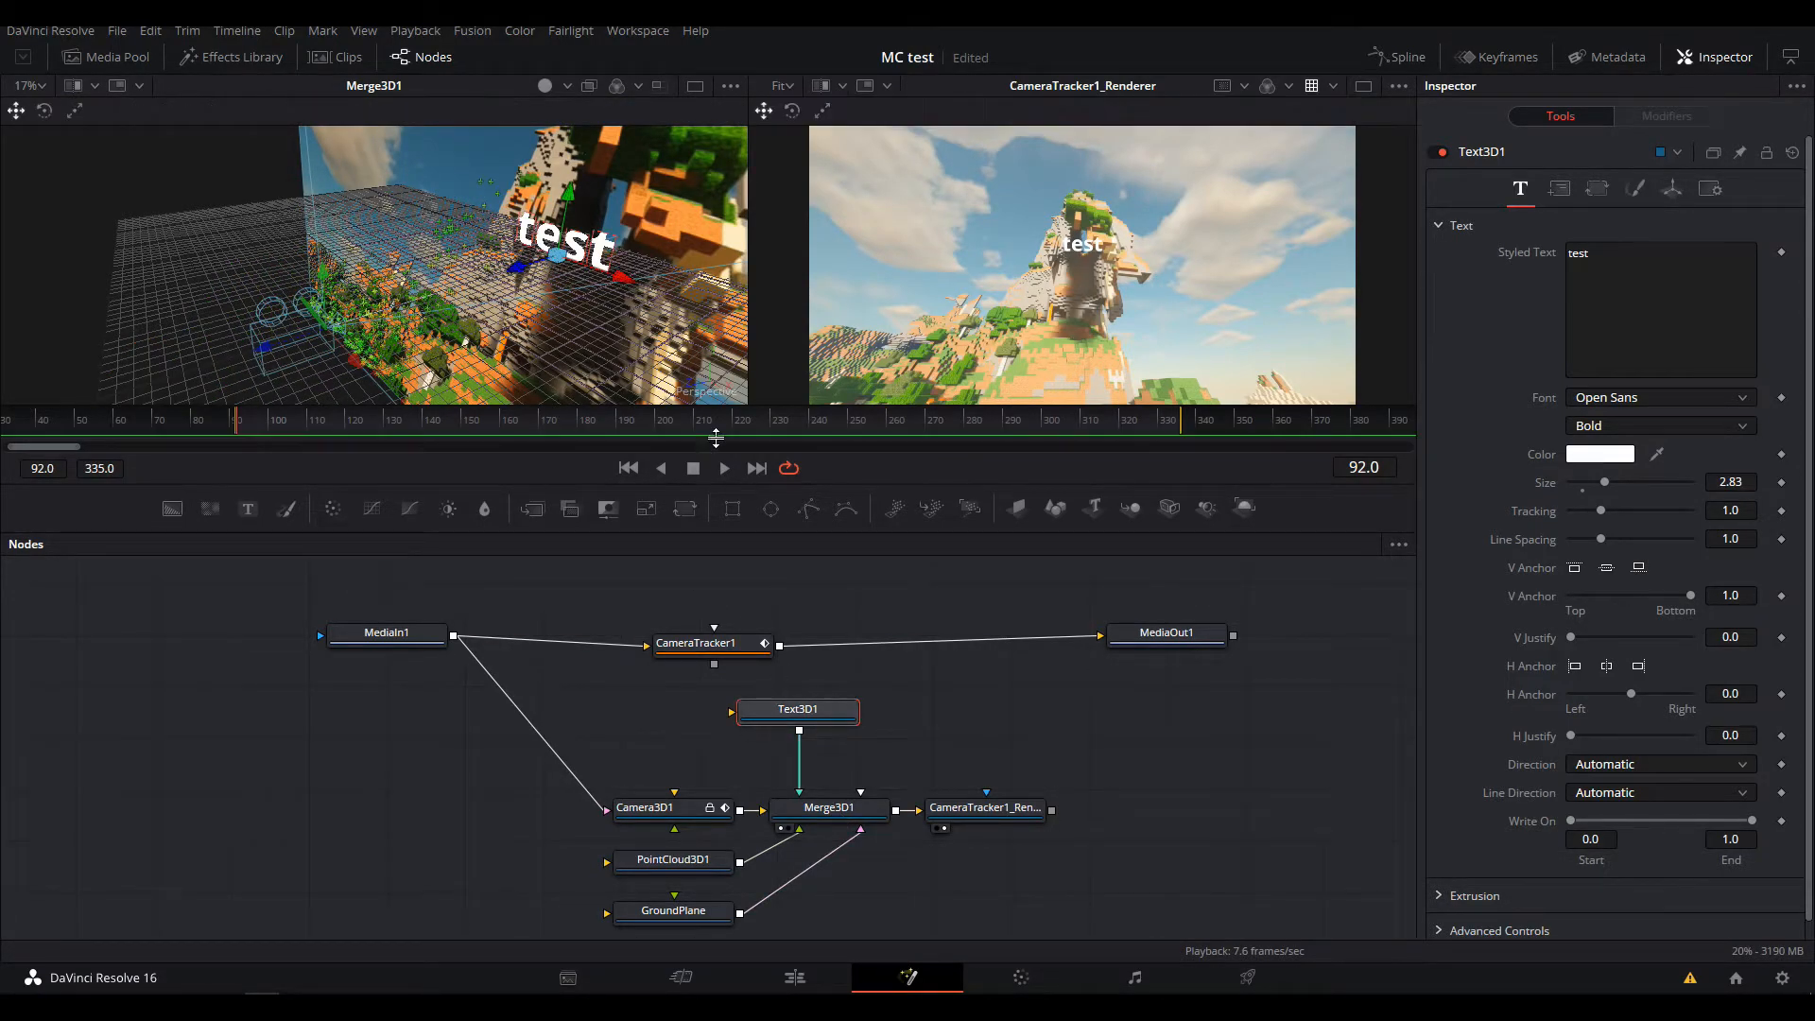
{"action": "left_click_drag", "start_coordinate": [517, 272], "coordinate": [310, 348]}
{"action": "left_click_drag", "start_coordinate": [1604, 482], "coordinate": [1586, 485]}
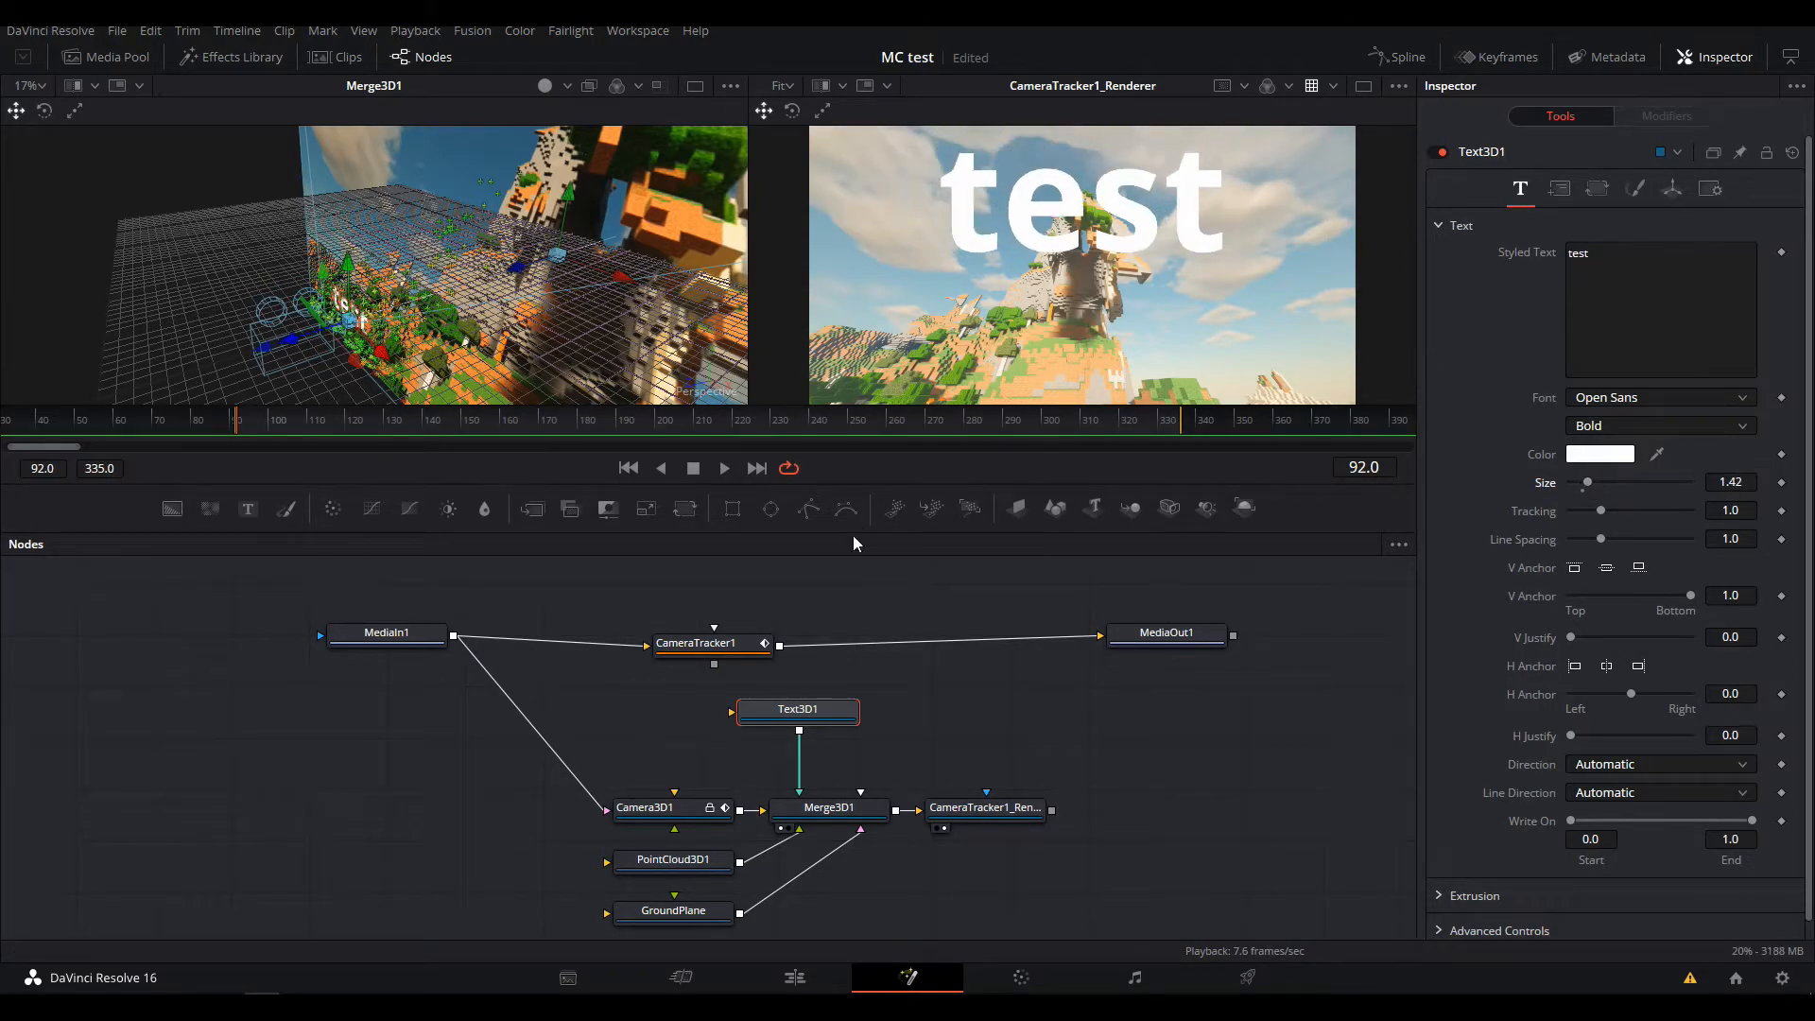
Play the clip to check how the text tracks, review CameraTracker1's solve summary, and return to frame 92
{"action": "left_click", "coordinate": [731, 475]}
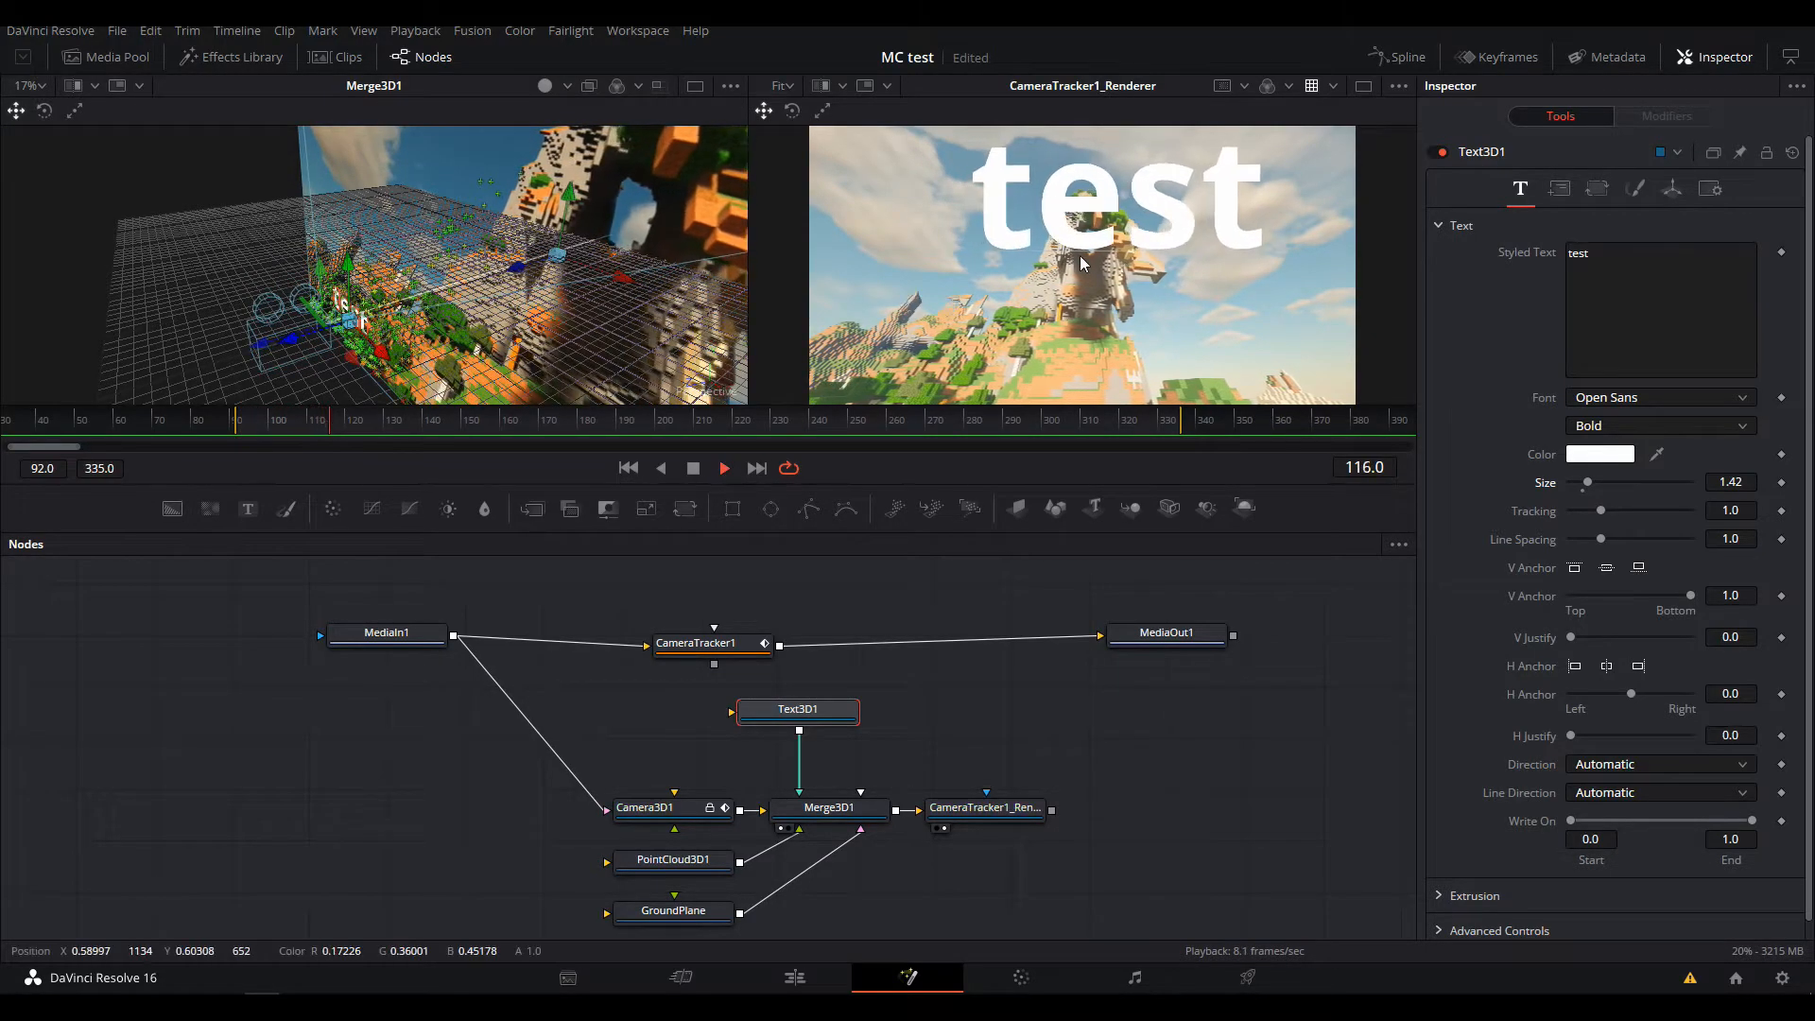
{"action": "left_click", "coordinate": [693, 471]}
{"action": "left_click_drag", "start_coordinate": [392, 317], "coordinate": [610, 316]}
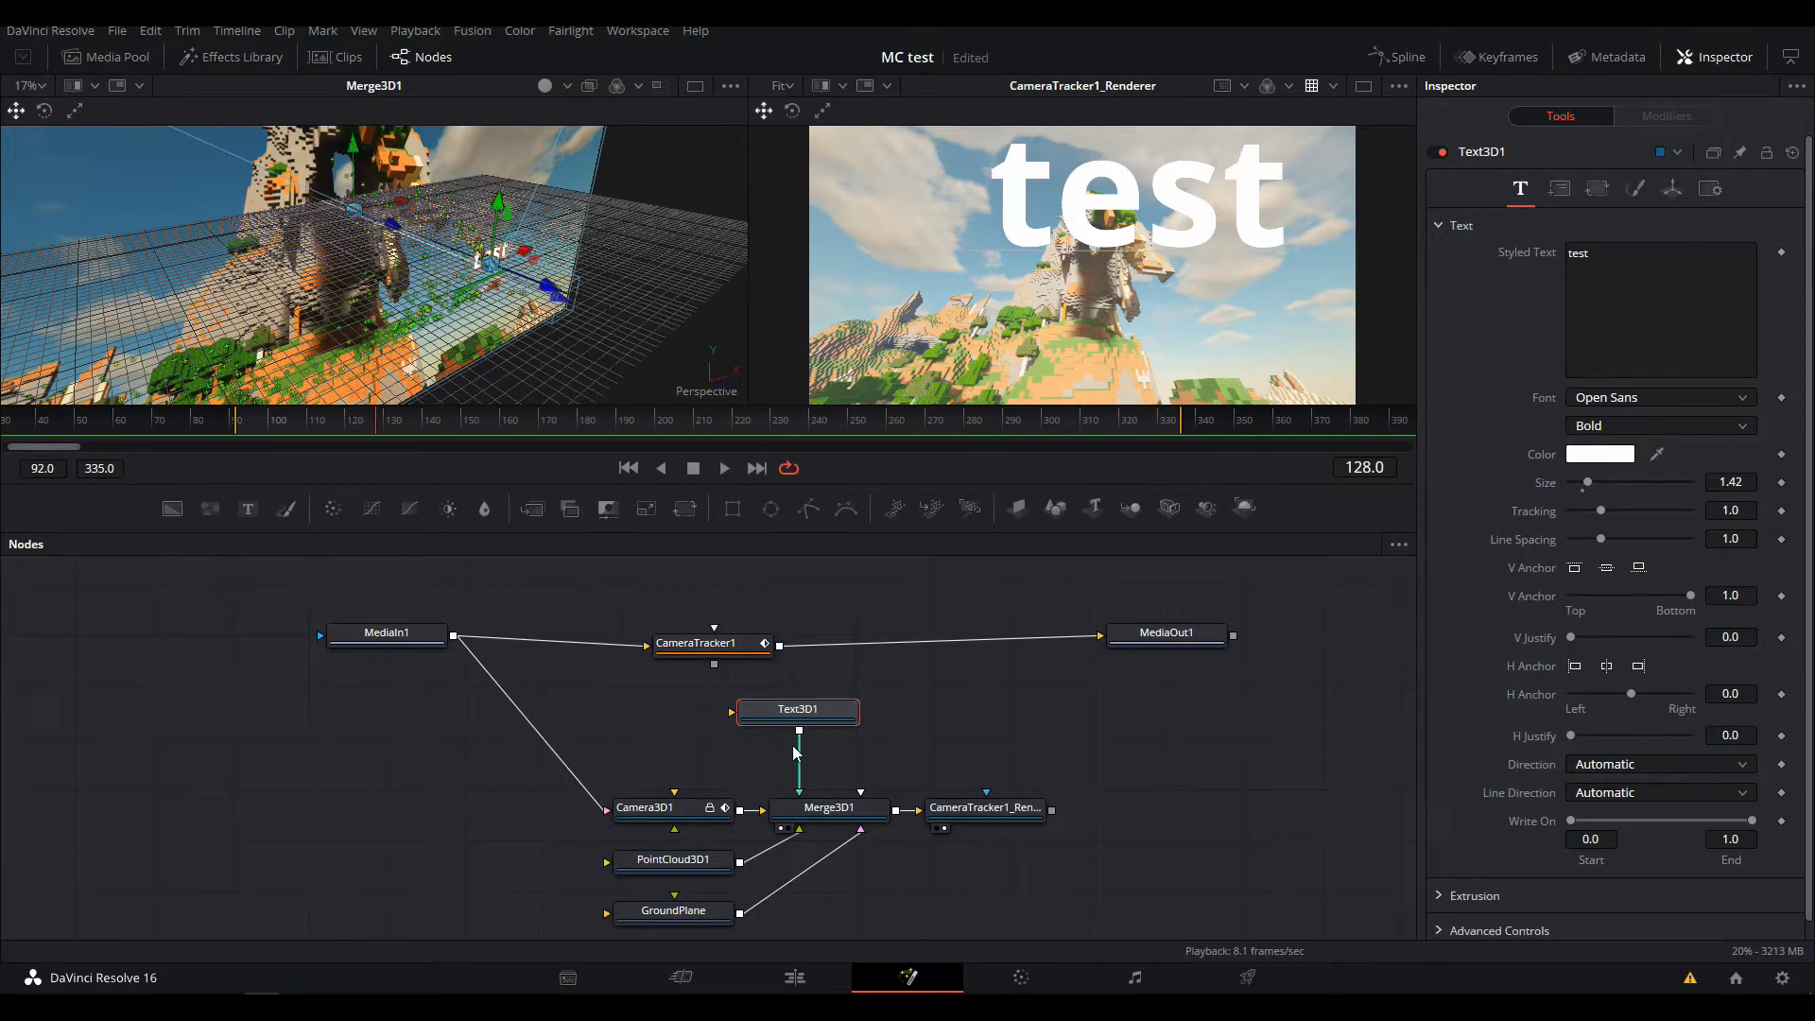
{"action": "left_click", "coordinate": [728, 649]}
{"action": "left_click", "coordinate": [1598, 192]}
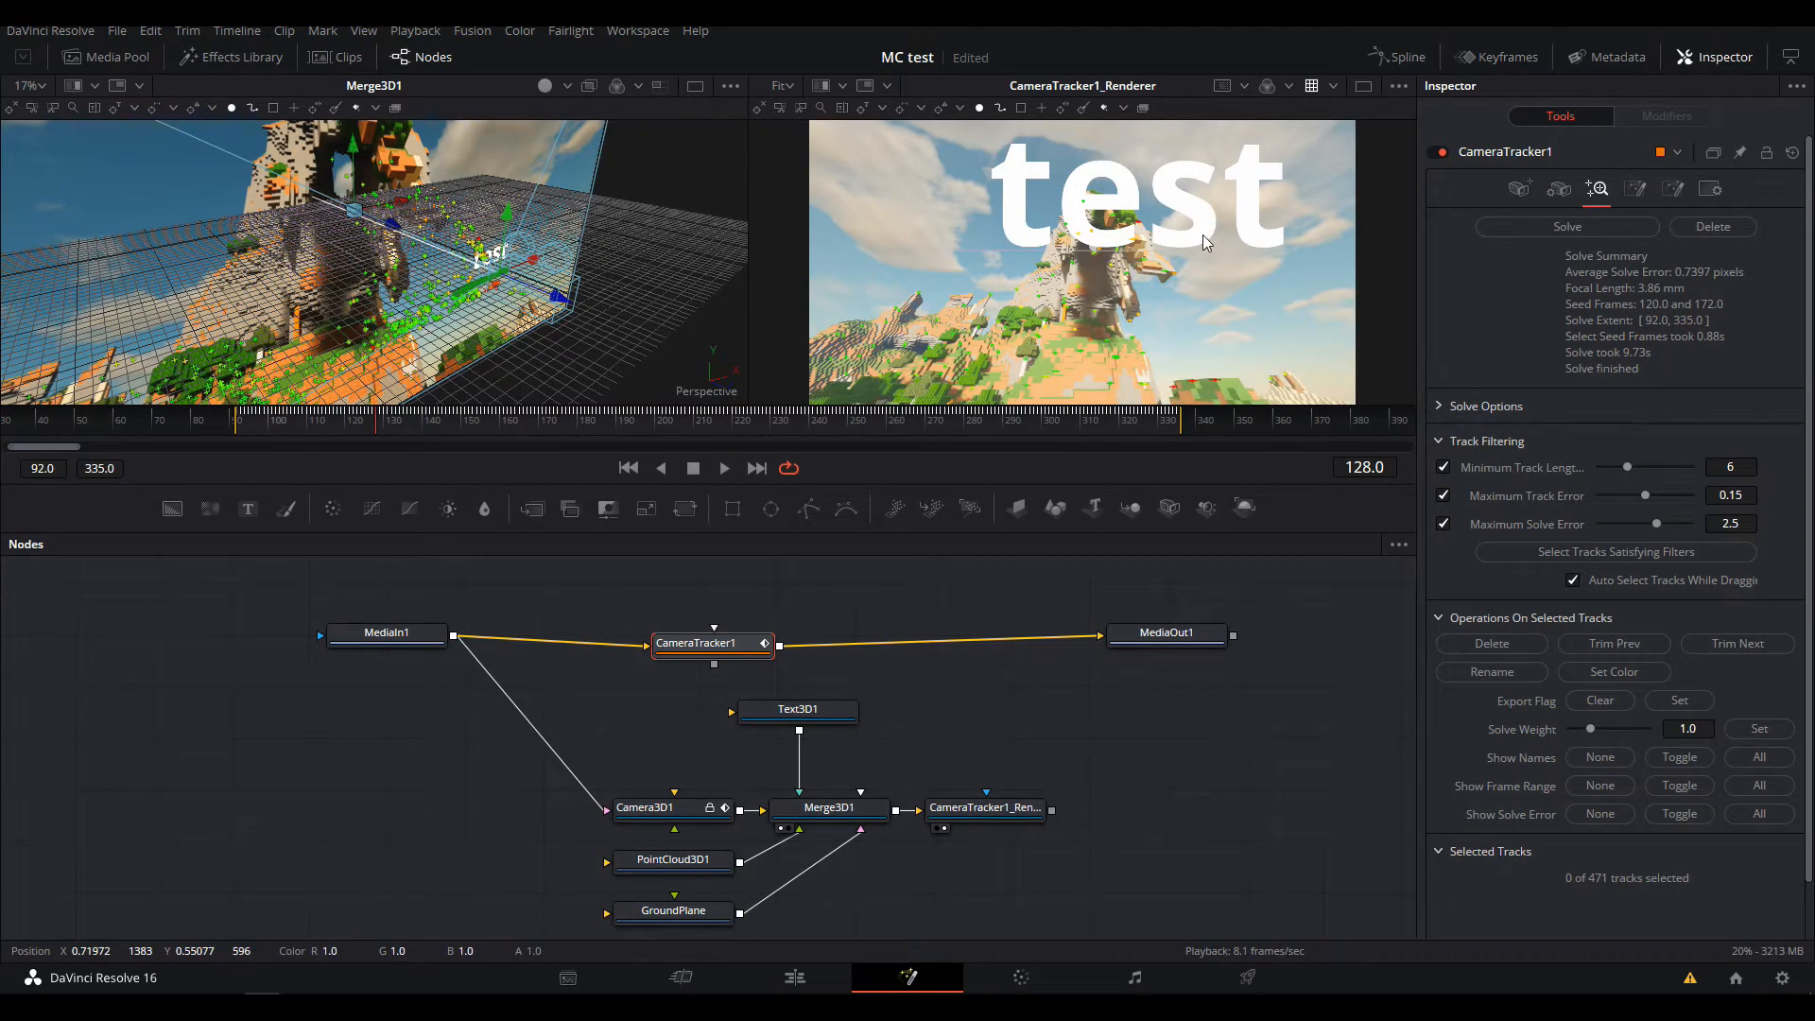
{"action": "left_click", "coordinate": [722, 470]}
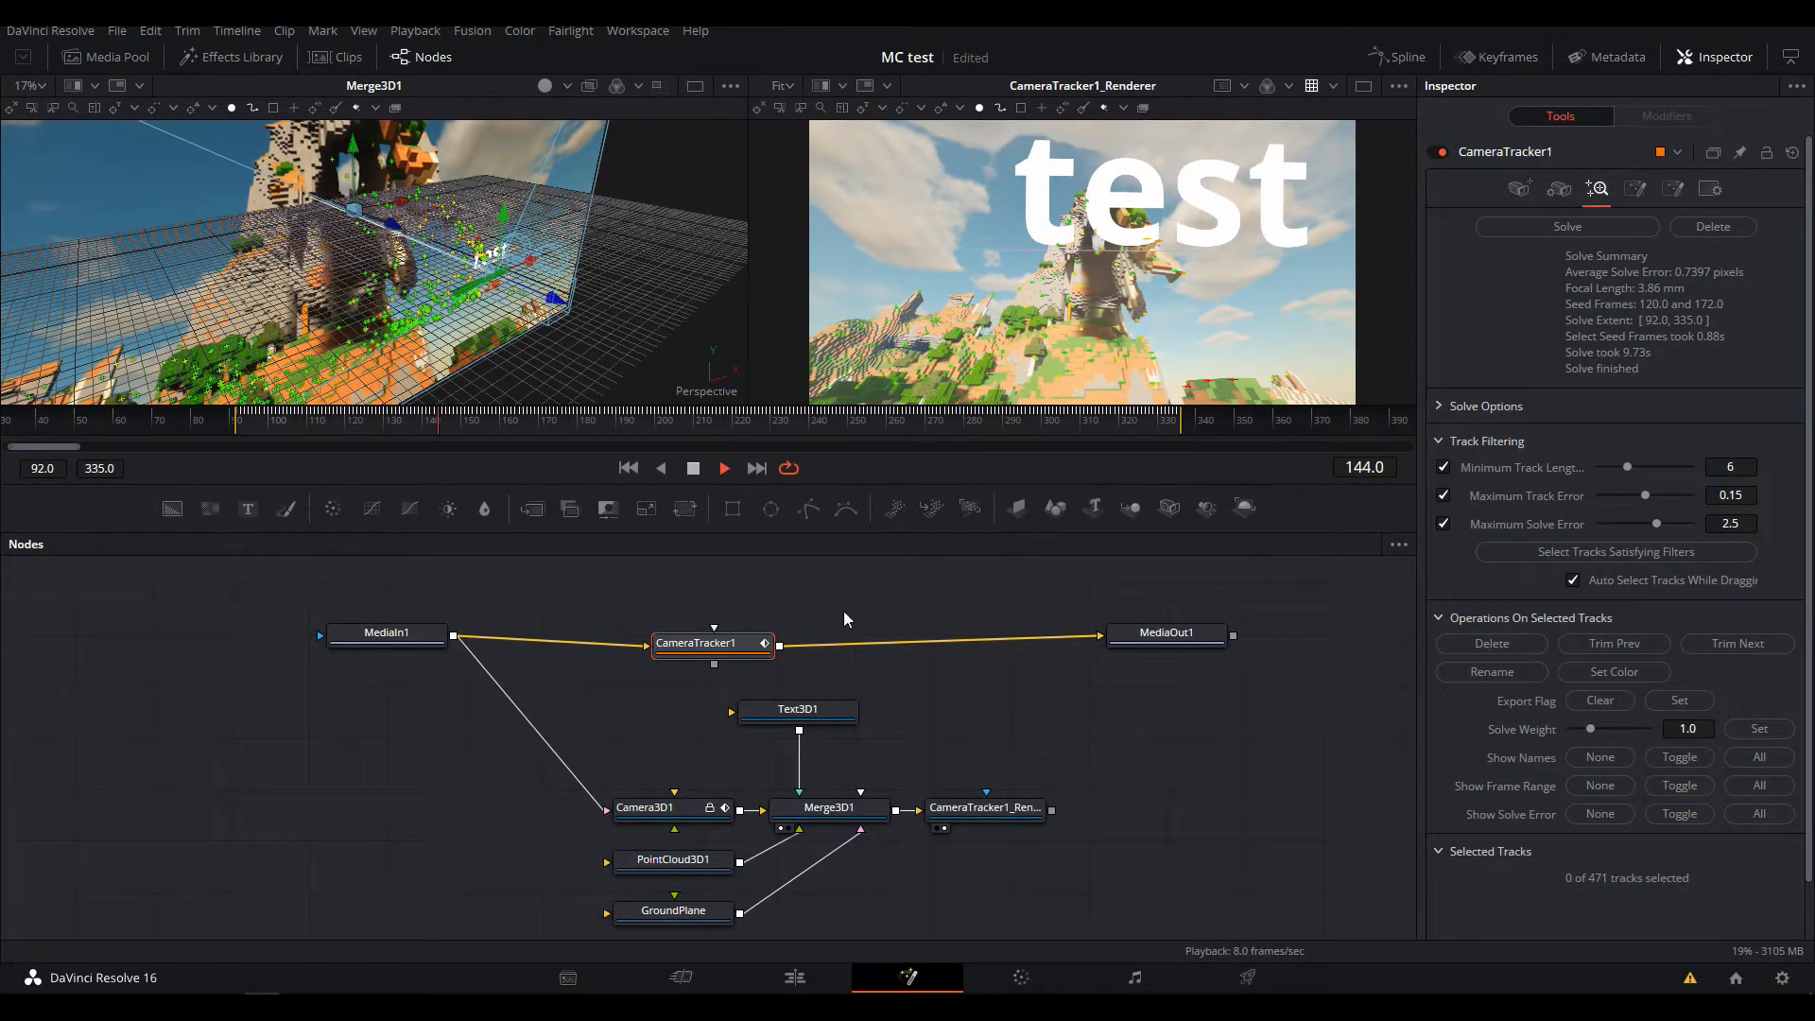
{"action": "left_click", "coordinate": [693, 468]}
{"action": "left_click_drag", "start_coordinate": [437, 413], "coordinate": [233, 425]}
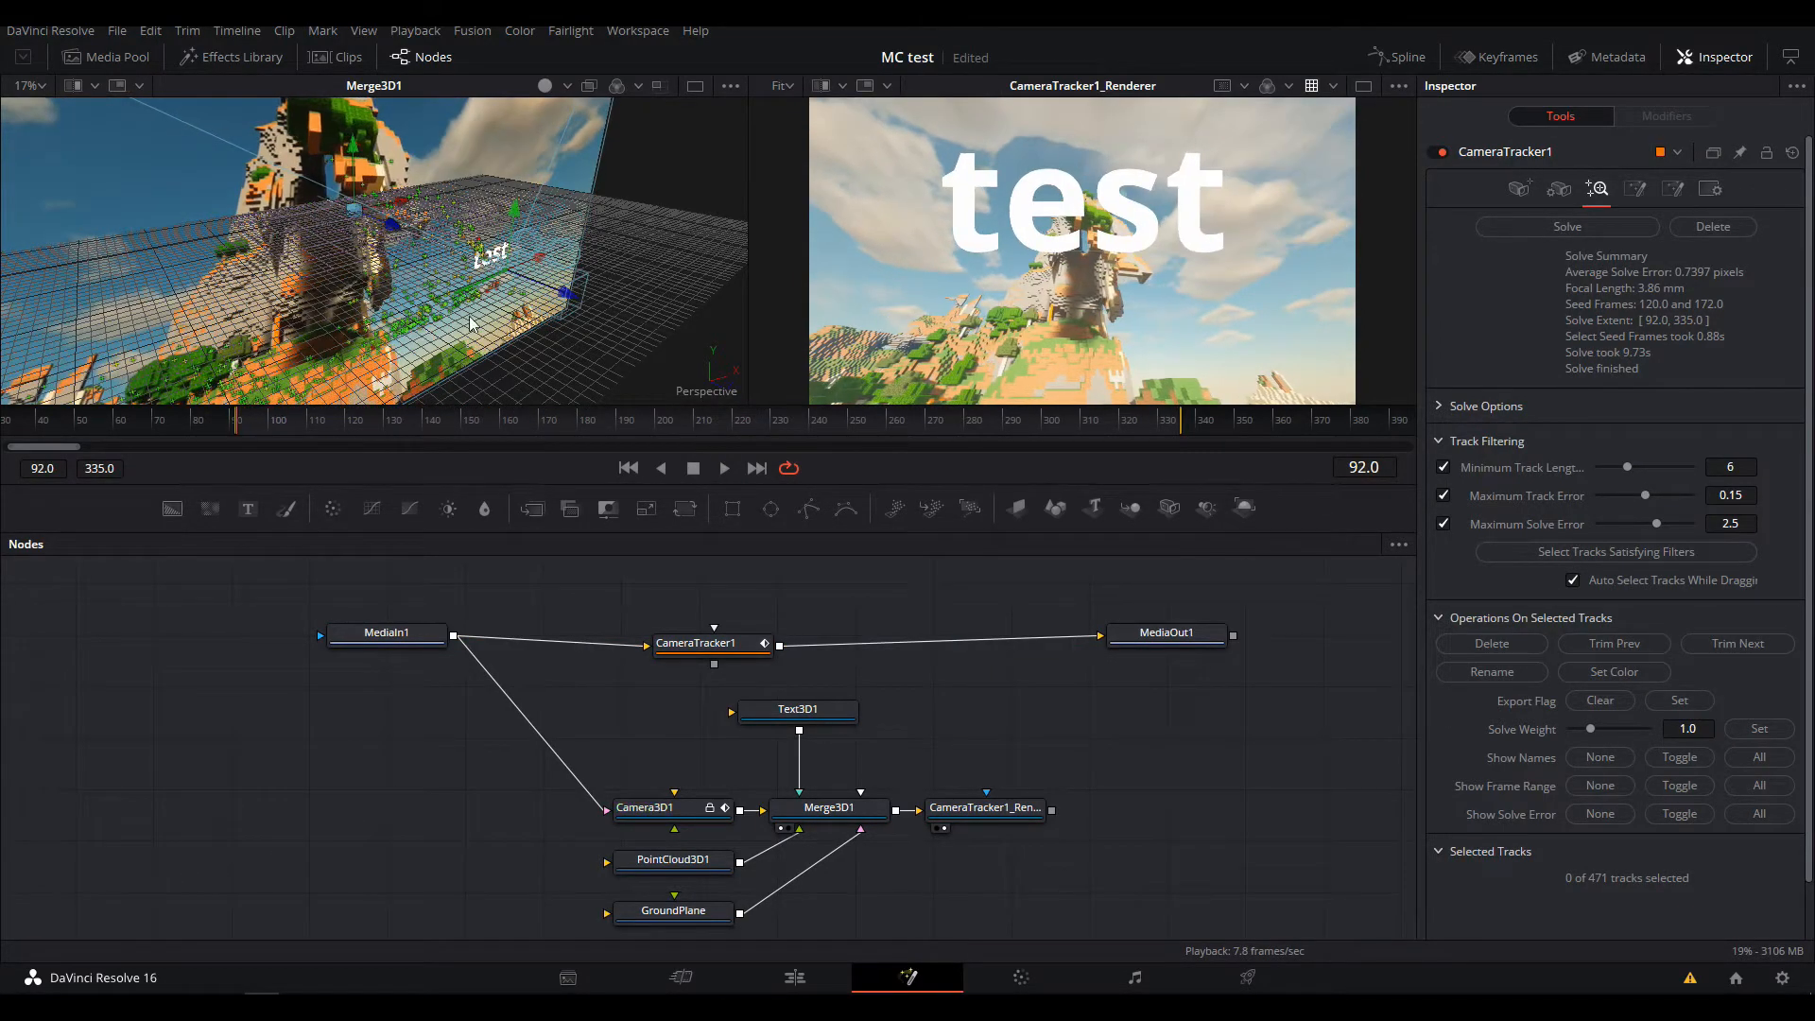
Move Text3D1 farther from the camera along Z and slightly left along X, and play the clip to check it
{"action": "left_click_drag", "start_coordinate": [511, 422], "coordinate": [476, 348]}
{"action": "scroll", "coordinate": [575, 326], "scroll_direction": "up", "scroll_amount": 2}
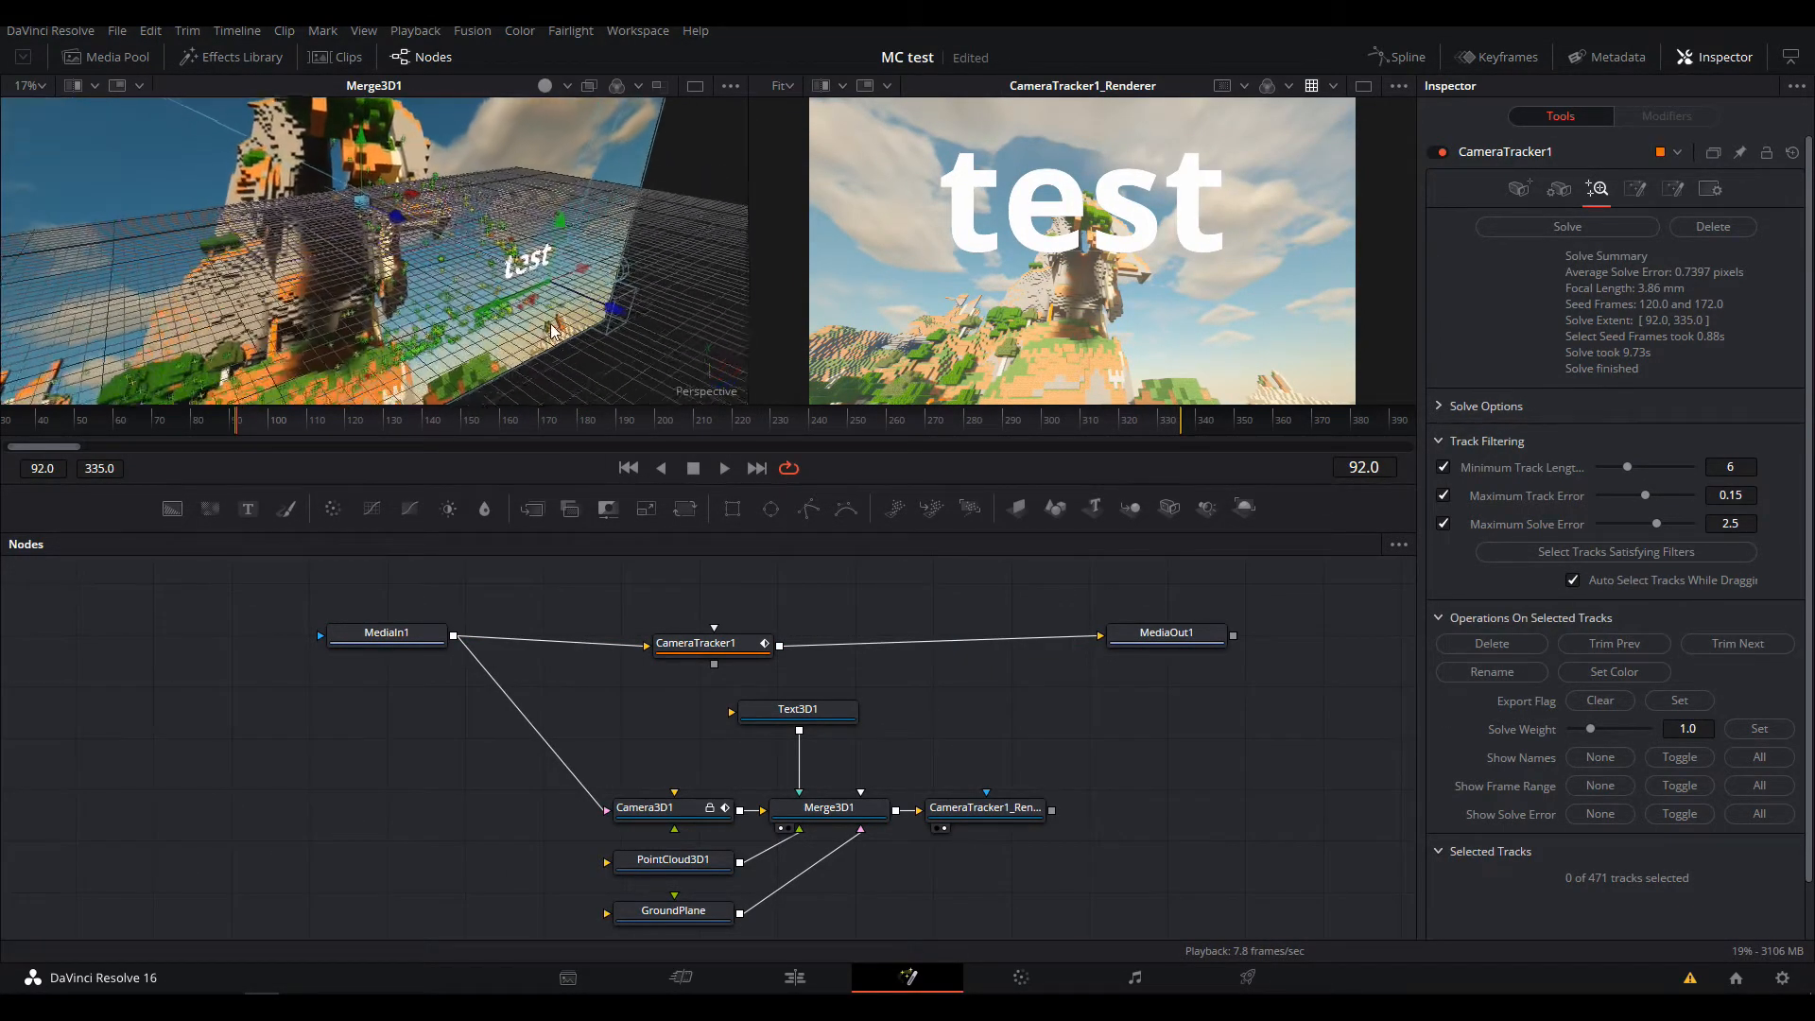
{"action": "left_click_drag", "start_coordinate": [578, 317], "coordinate": [439, 504]}
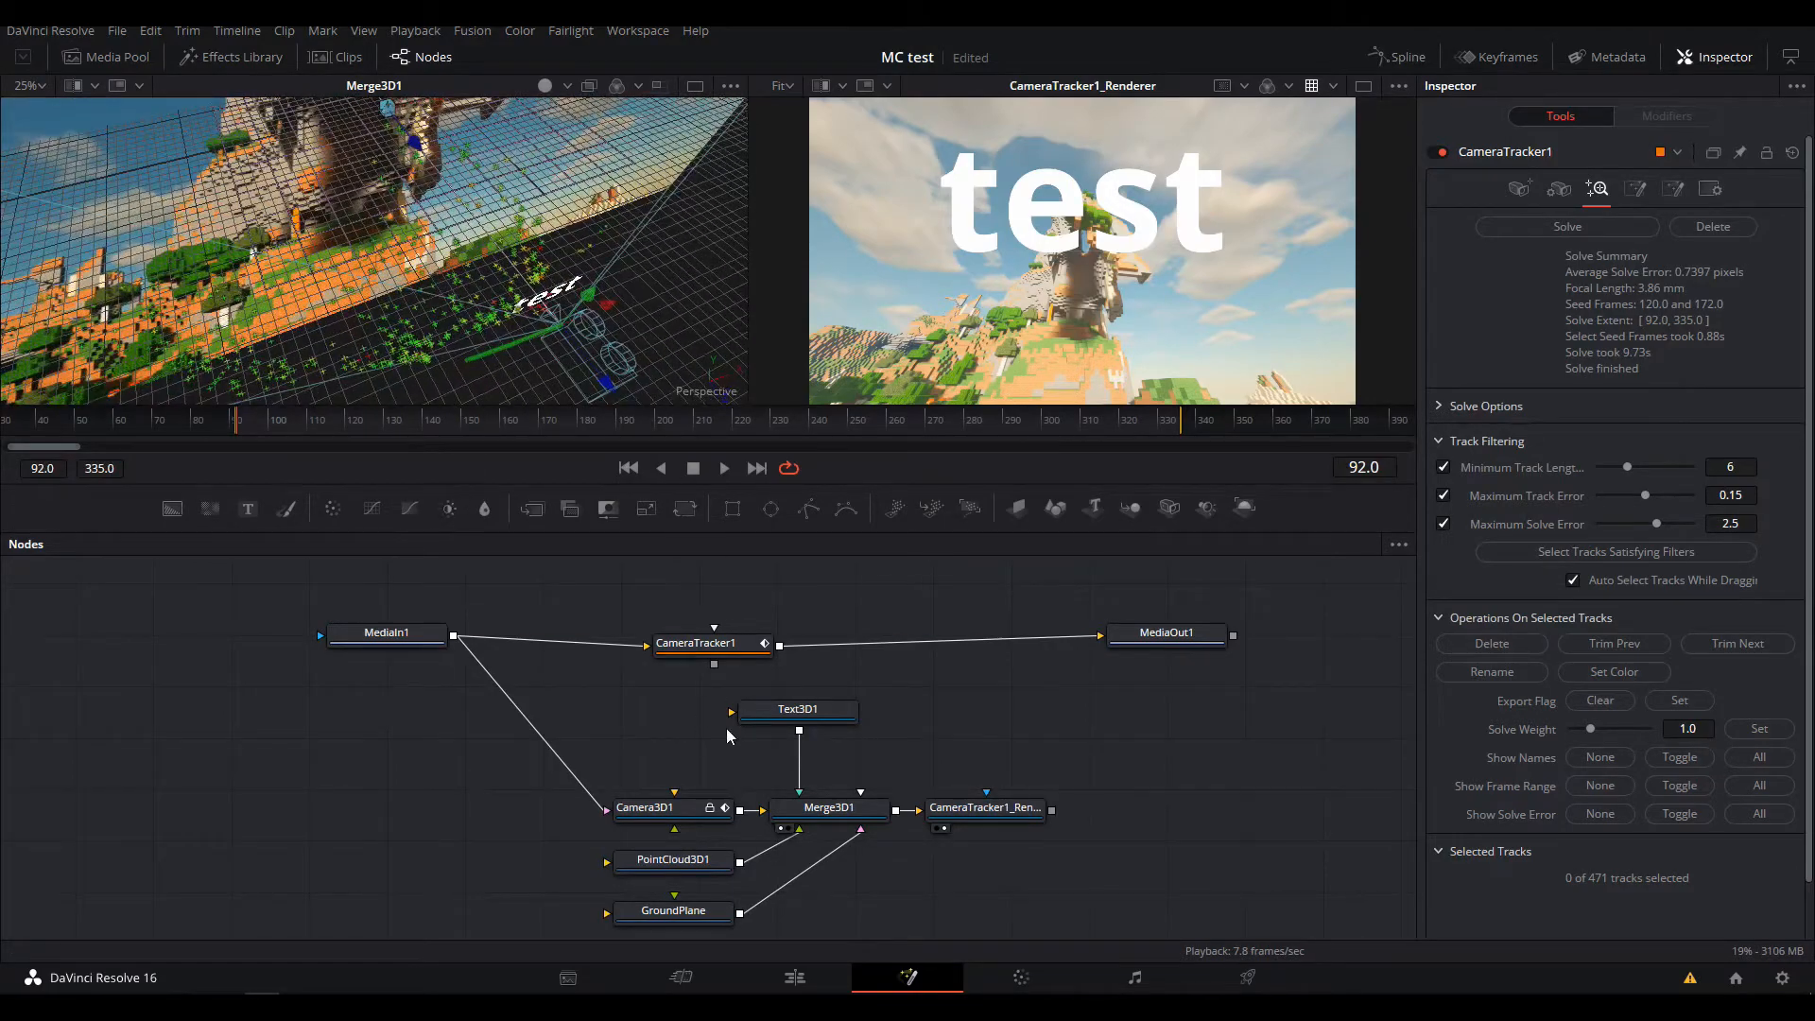
{"action": "left_click", "coordinate": [775, 716]}
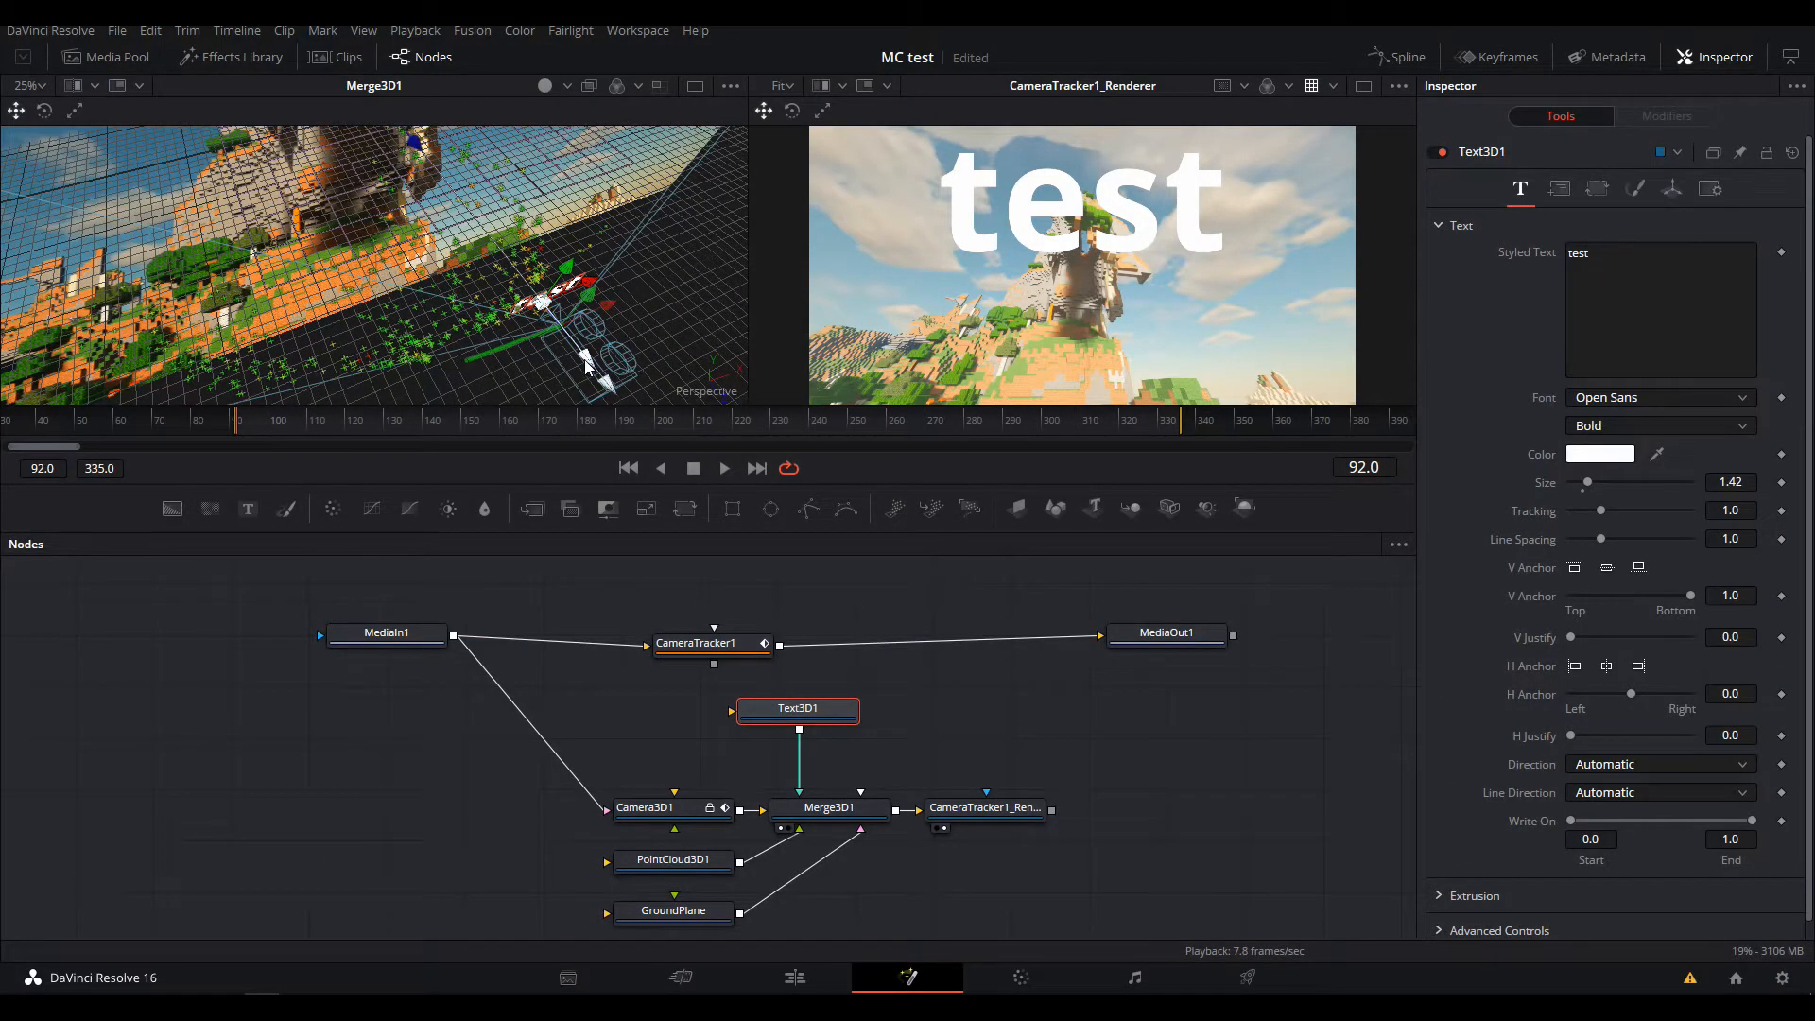
{"action": "left_click_drag", "start_coordinate": [586, 364], "coordinate": [568, 348]}
{"action": "left_click_drag", "start_coordinate": [571, 274], "coordinate": [541, 338]}
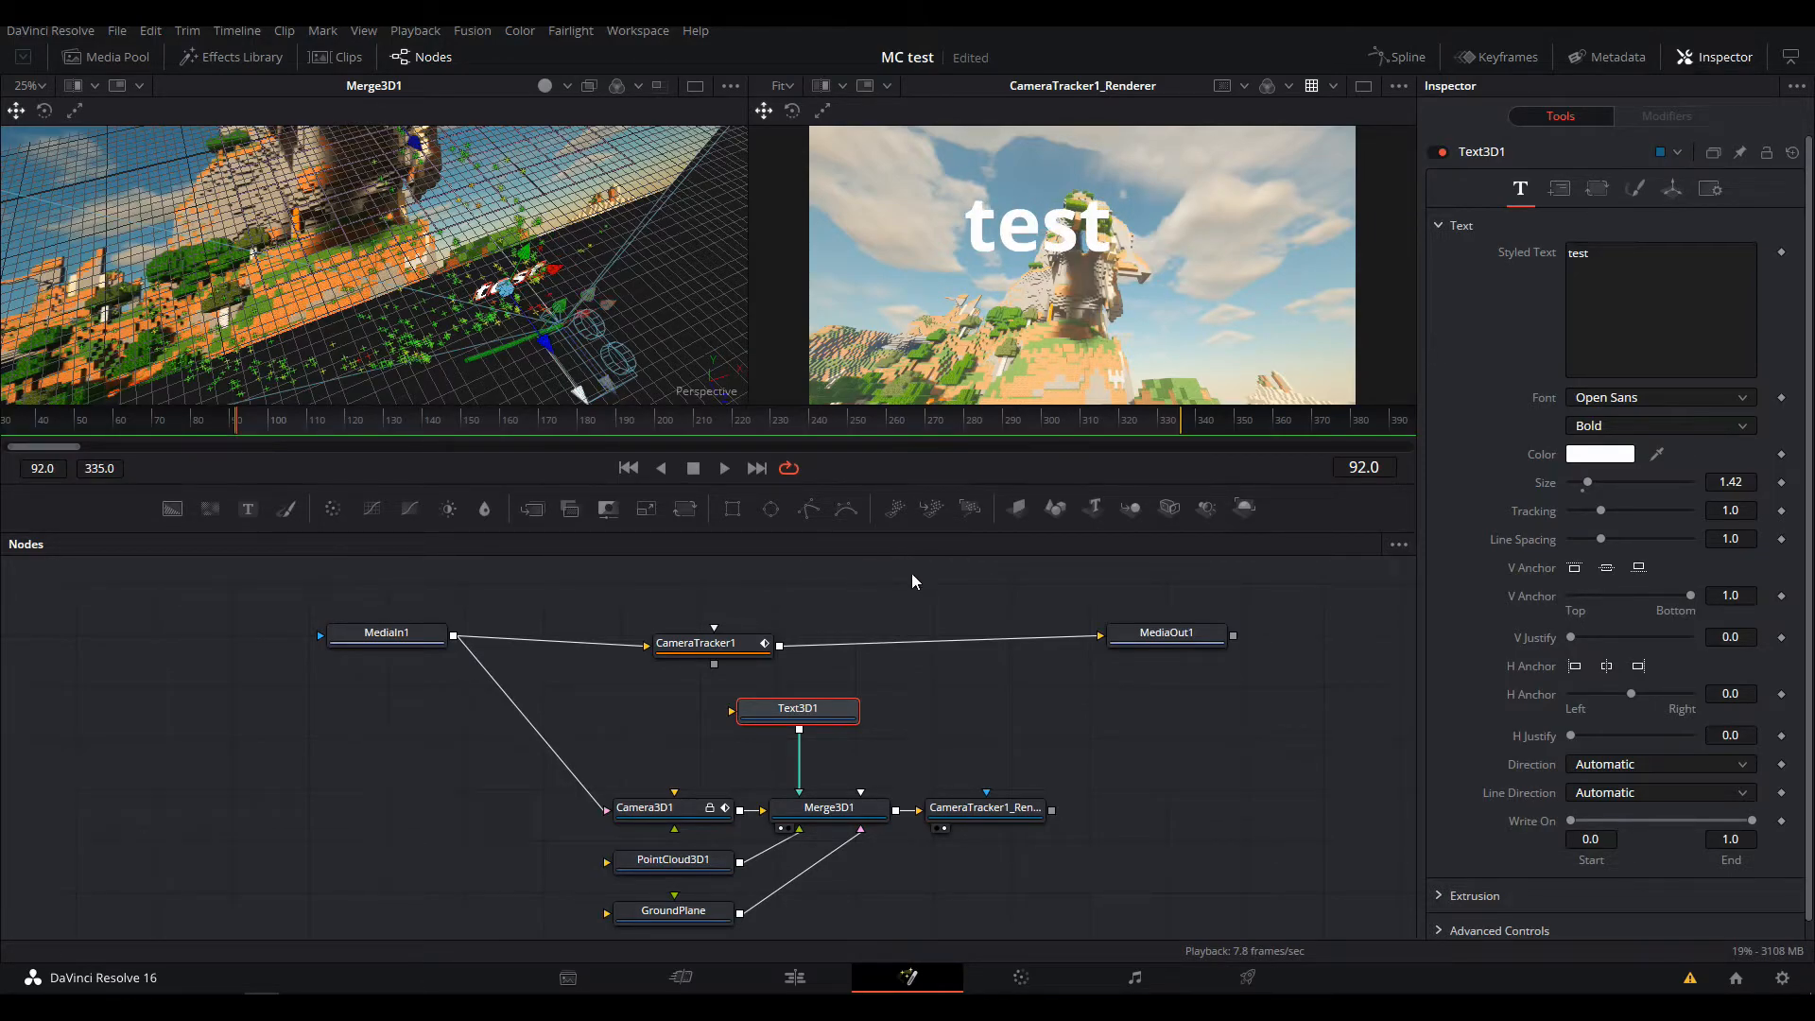
{"action": "left_click", "coordinate": [721, 469]}
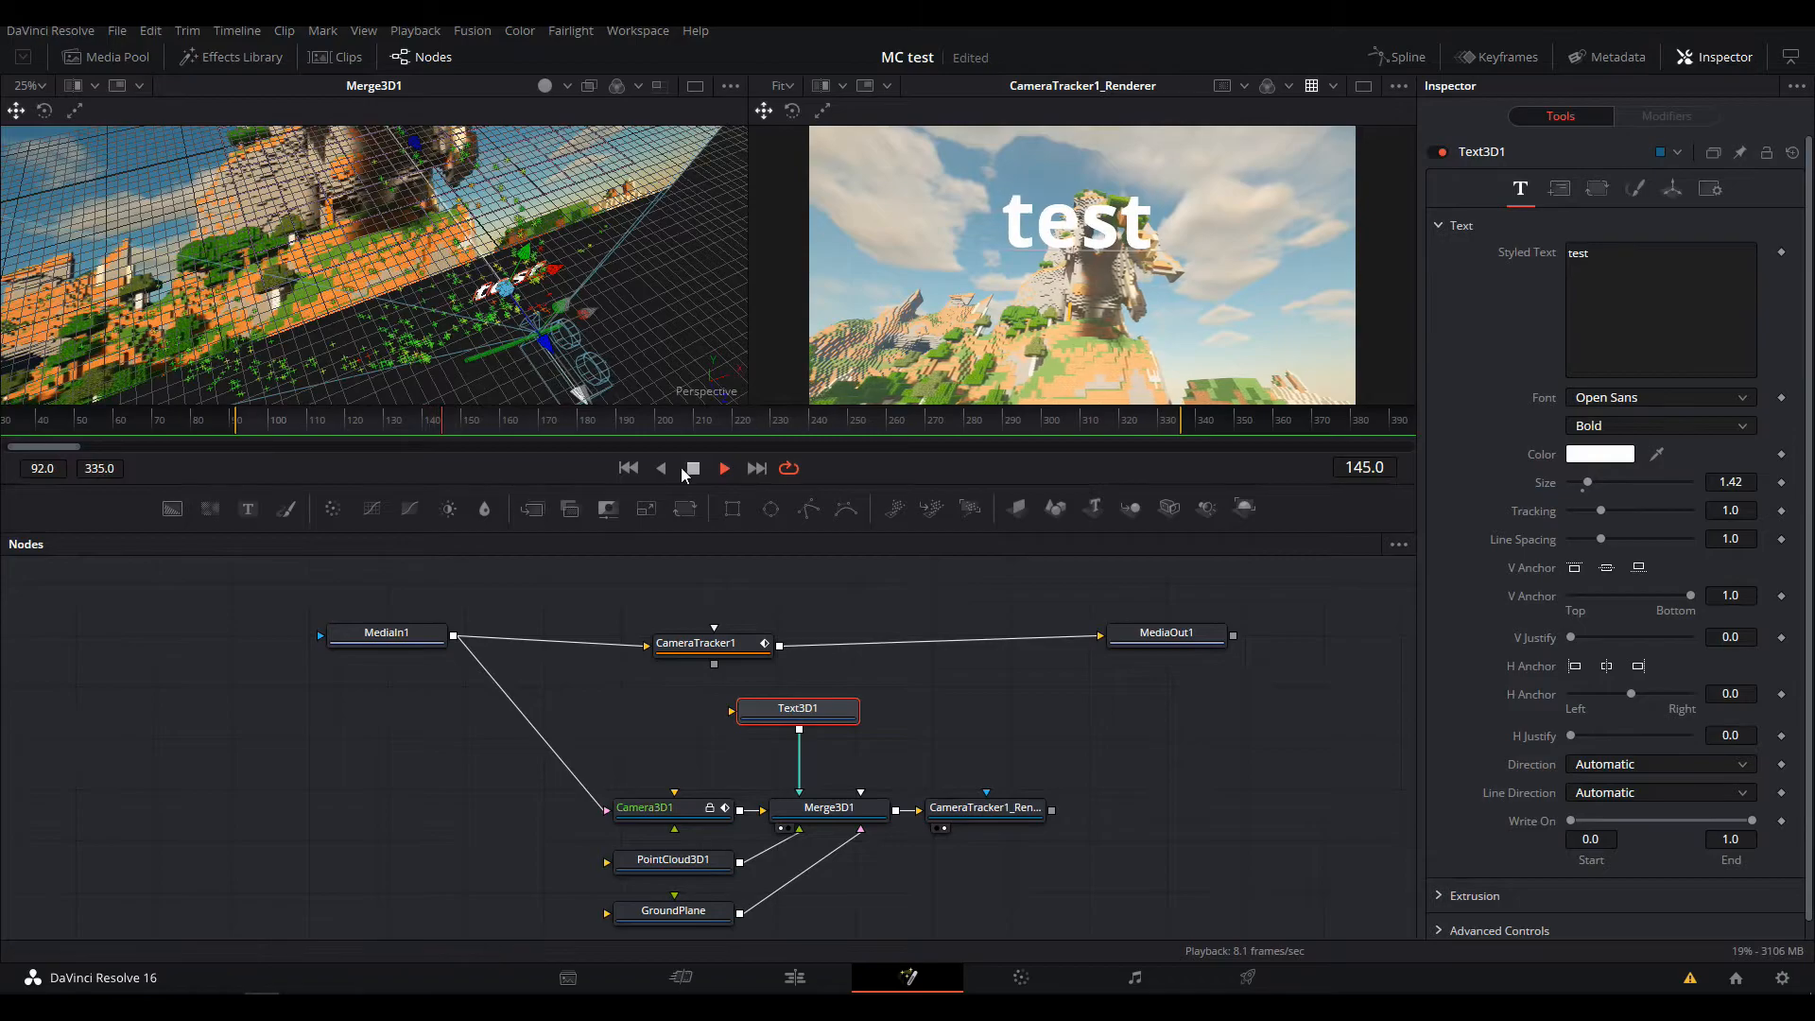
{"action": "key", "text": "space"}
Select CameraTracker1's tracks satisfying the filters, set their Solve Weight to 0.0, and solve the camera again
{"action": "left_click", "coordinate": [730, 648]}
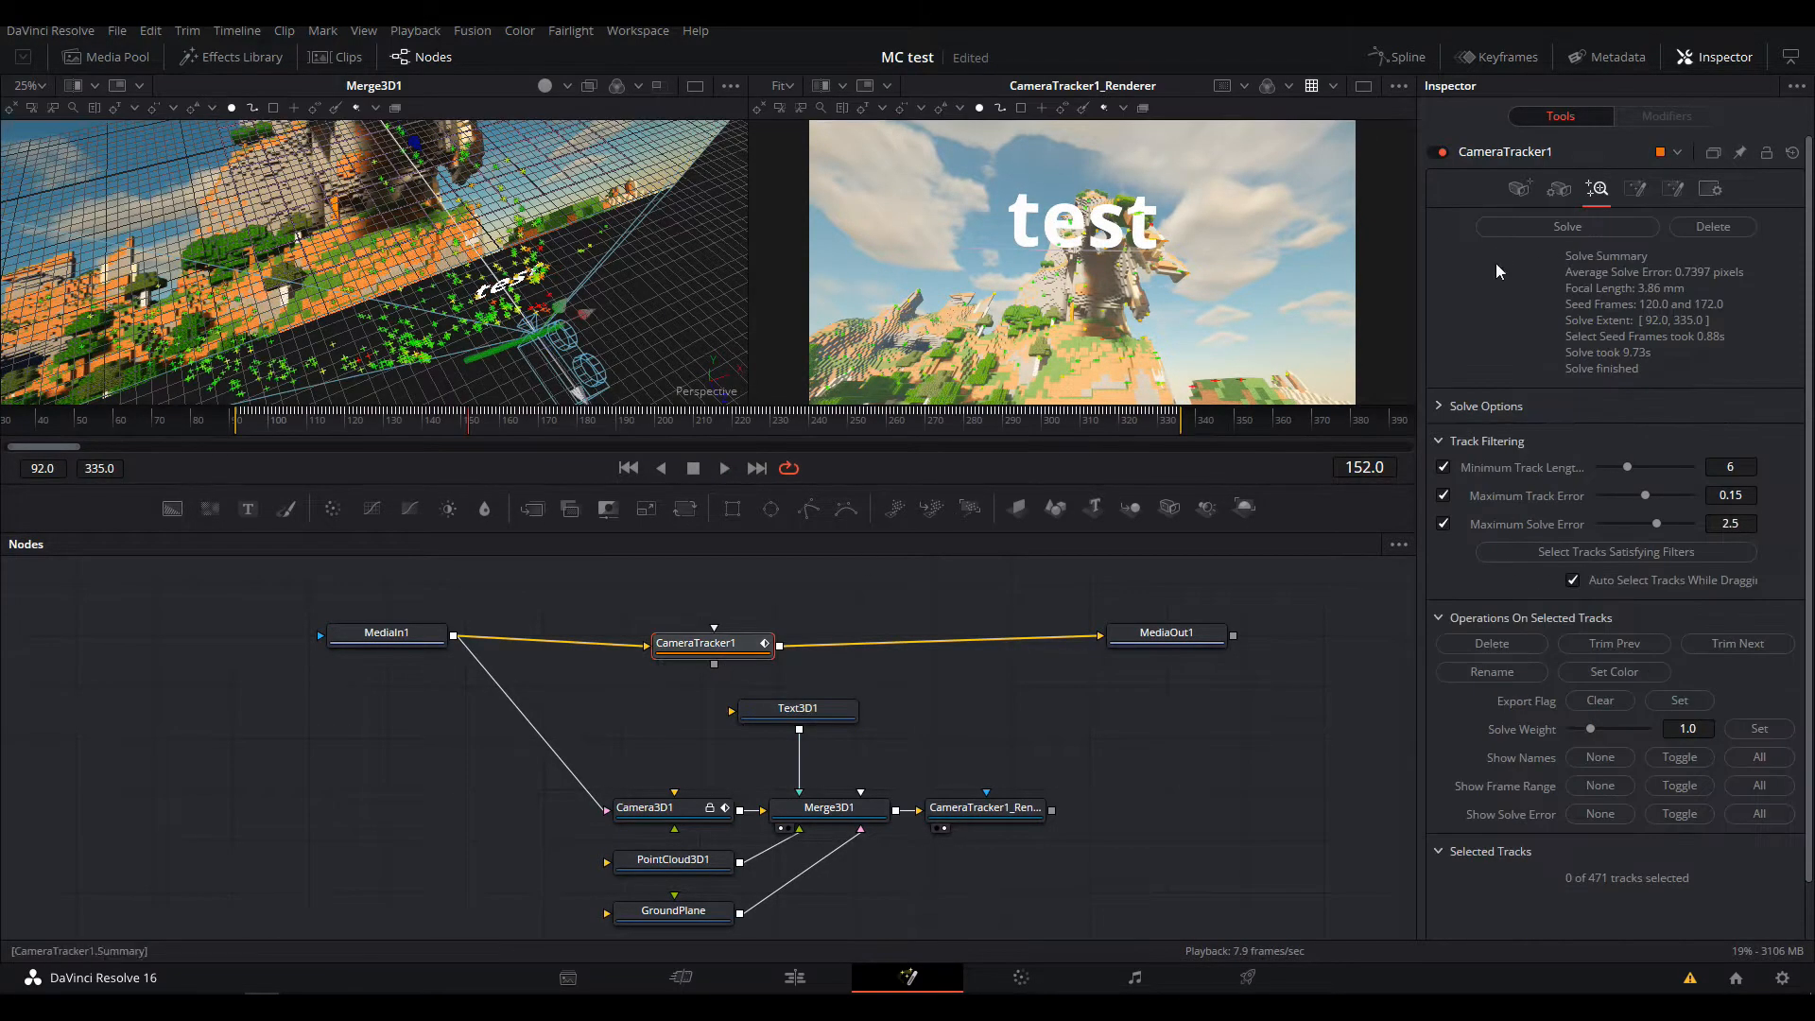
{"action": "left_click", "coordinate": [1656, 556]}
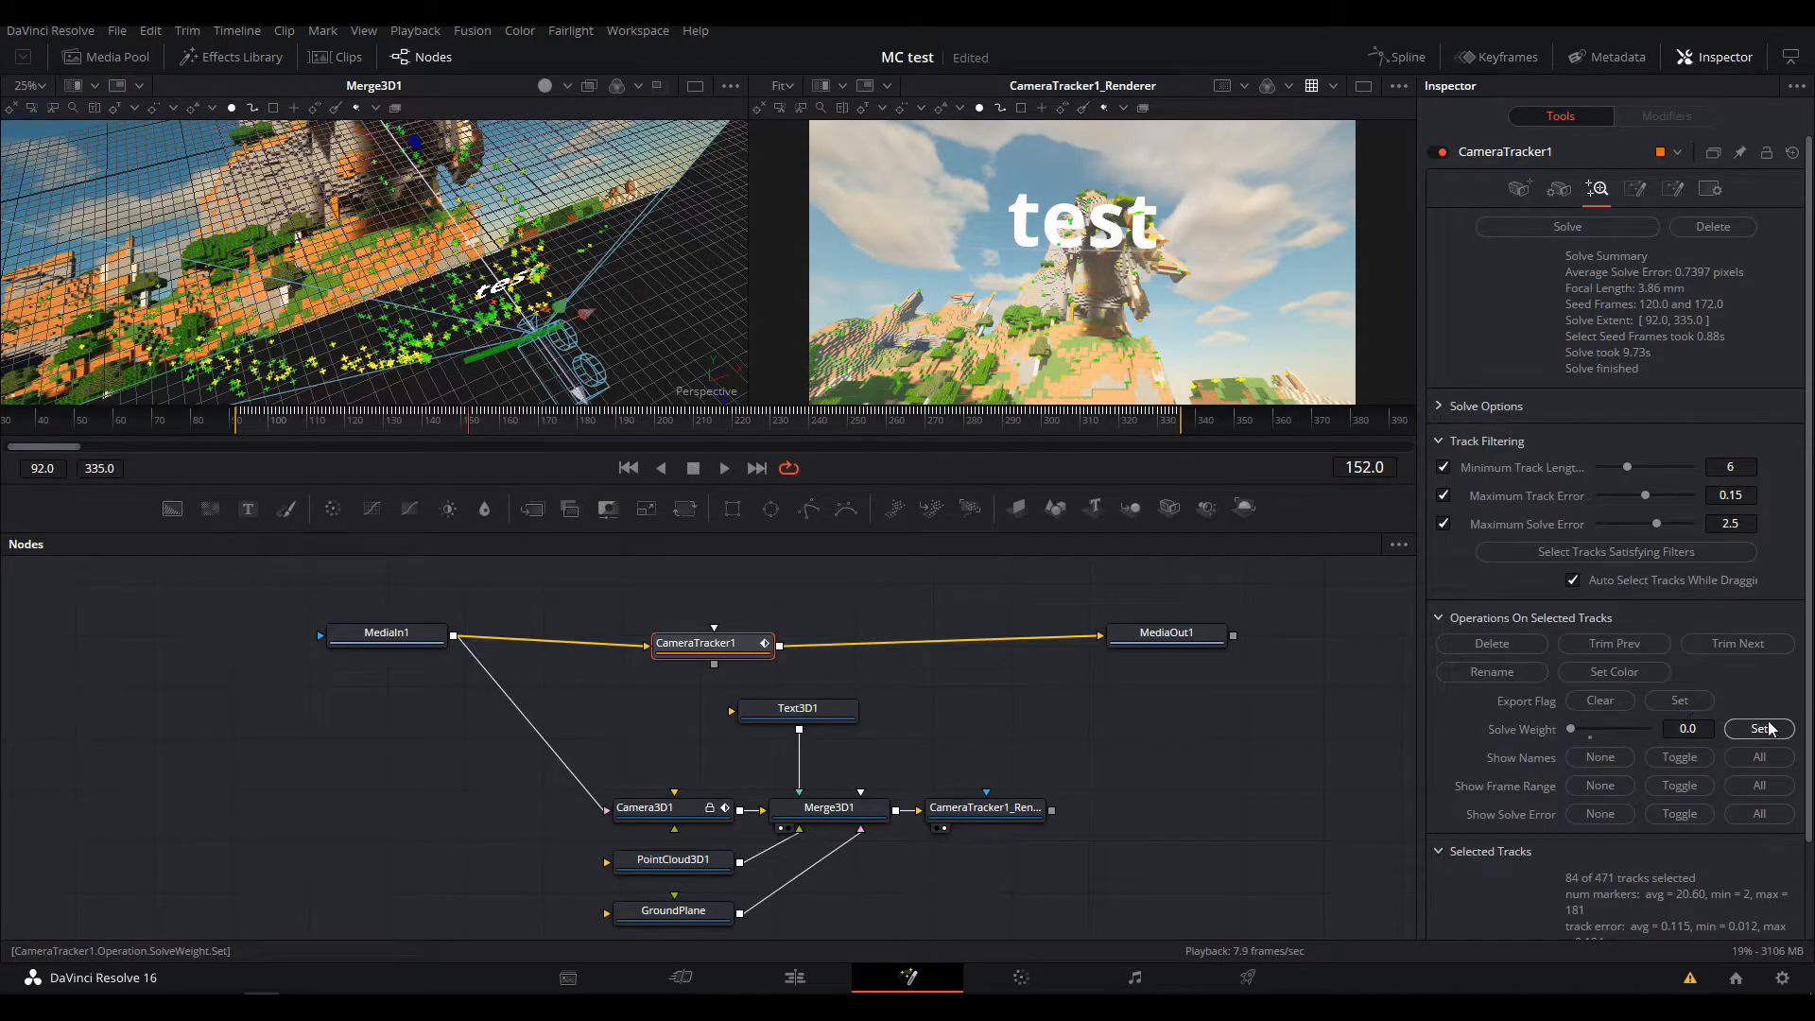
{"action": "left_click", "coordinate": [1569, 227]}
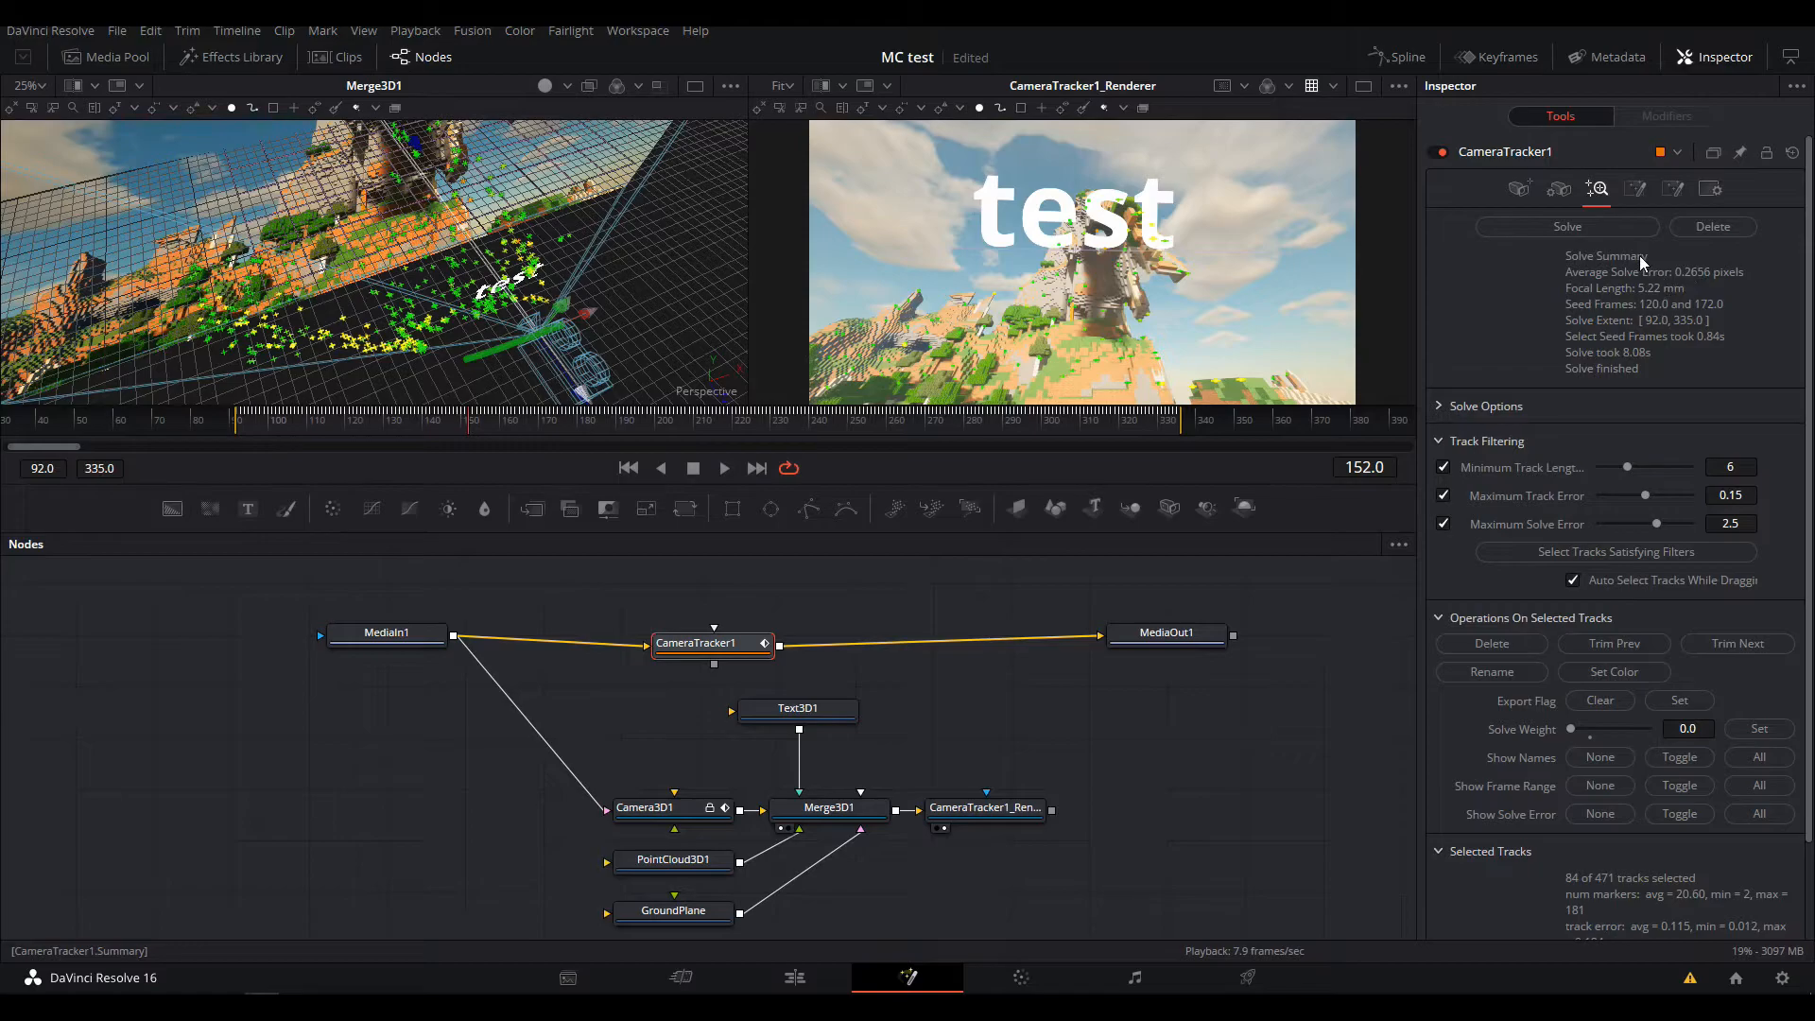
Open CameraTracker1's export settings, play the clip to check the text against the new solve, and return to frame 92
{"action": "left_click", "coordinate": [1634, 188]}
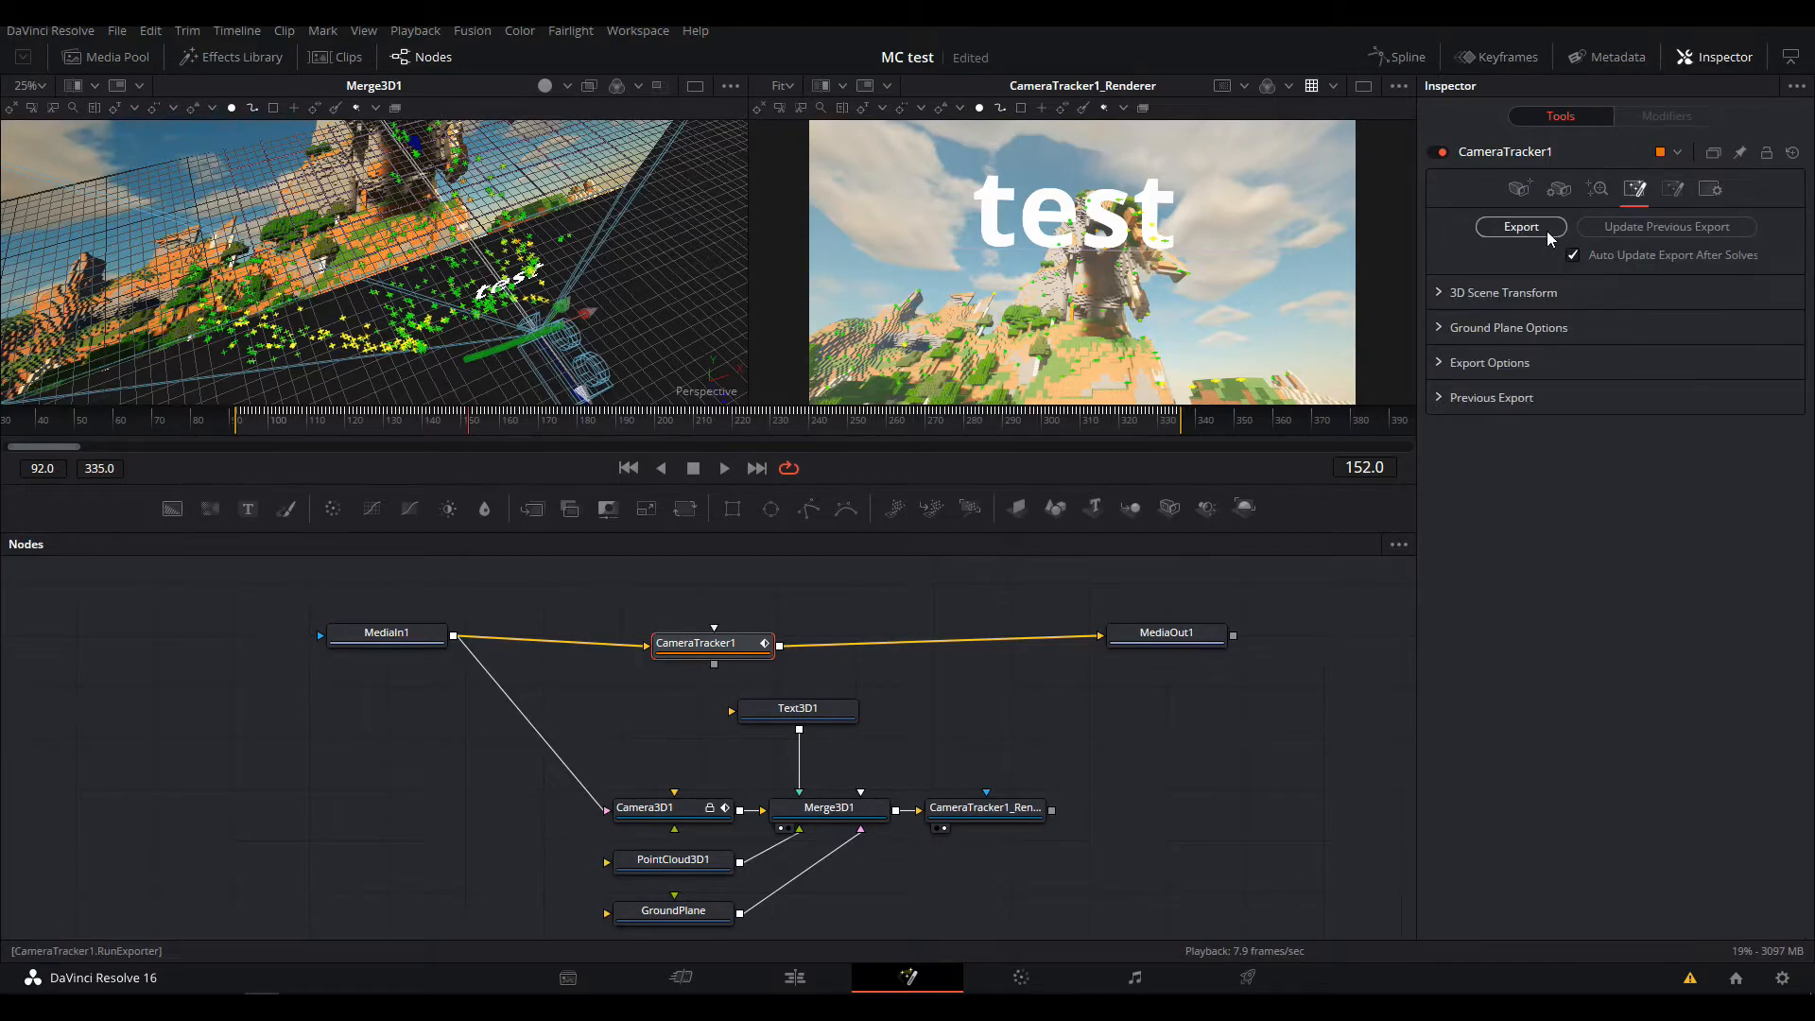
{"action": "left_click", "coordinate": [723, 469]}
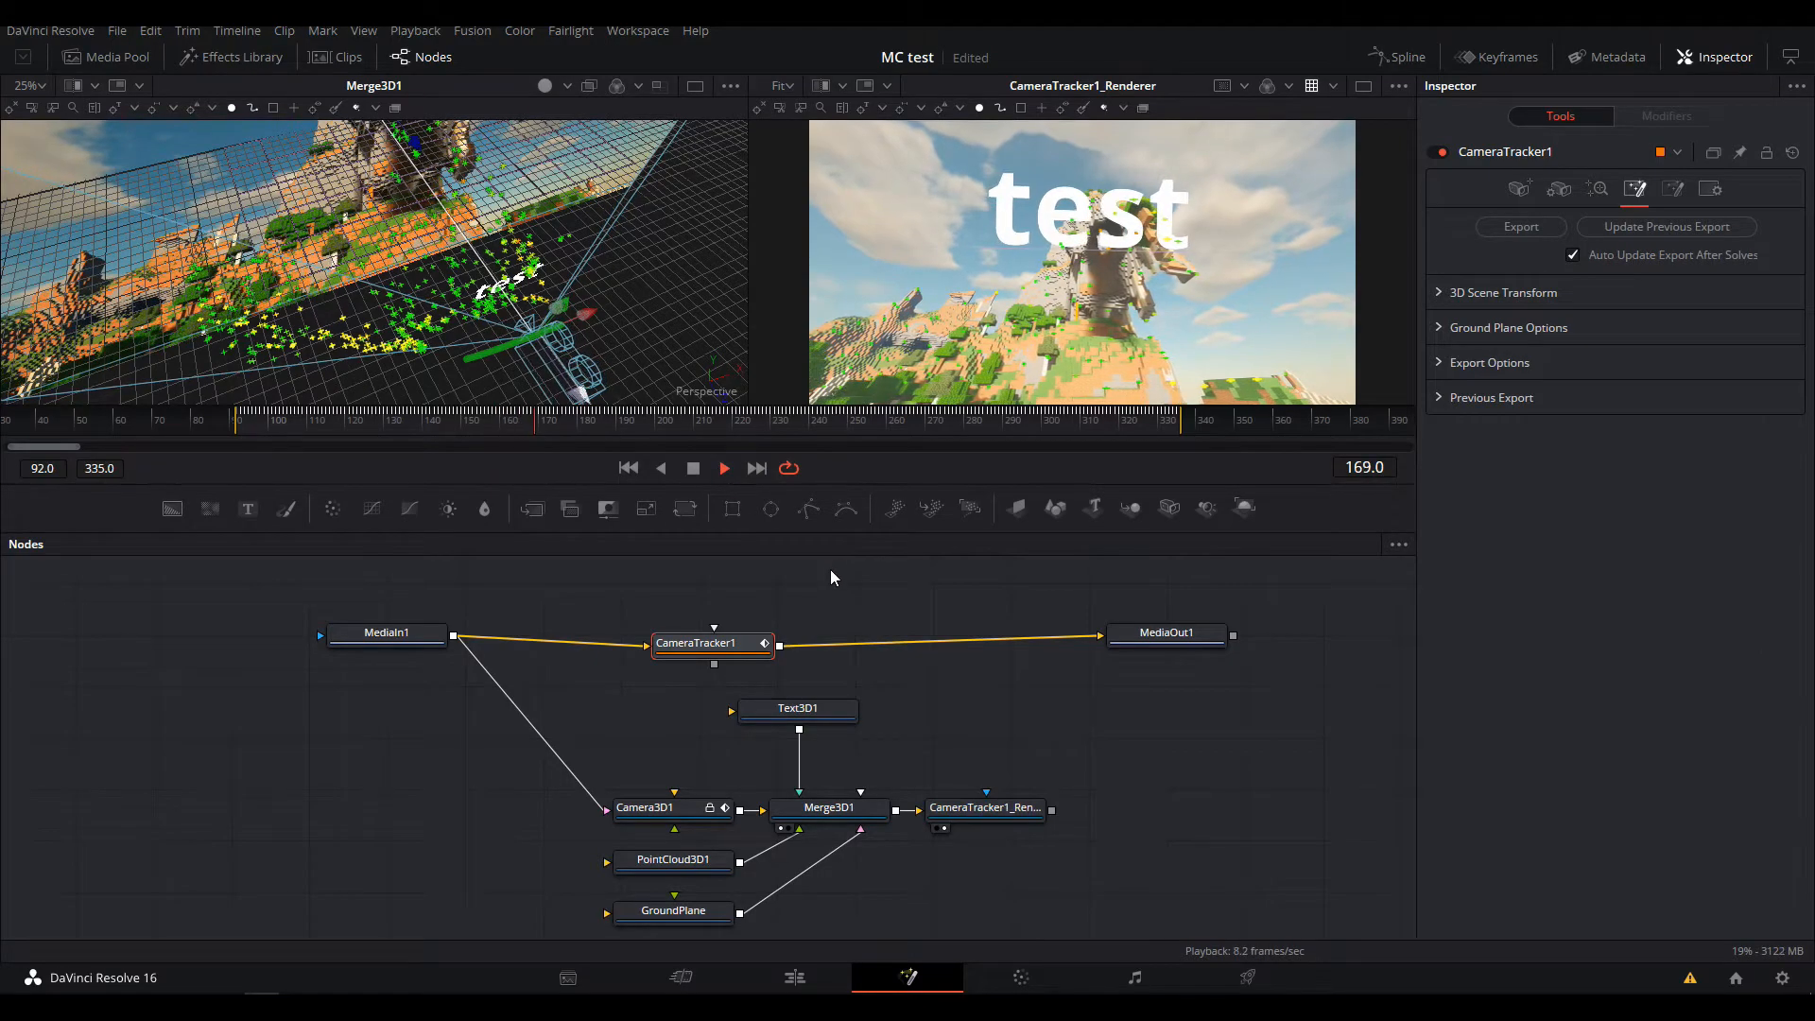
{"action": "left_click", "coordinate": [696, 469]}
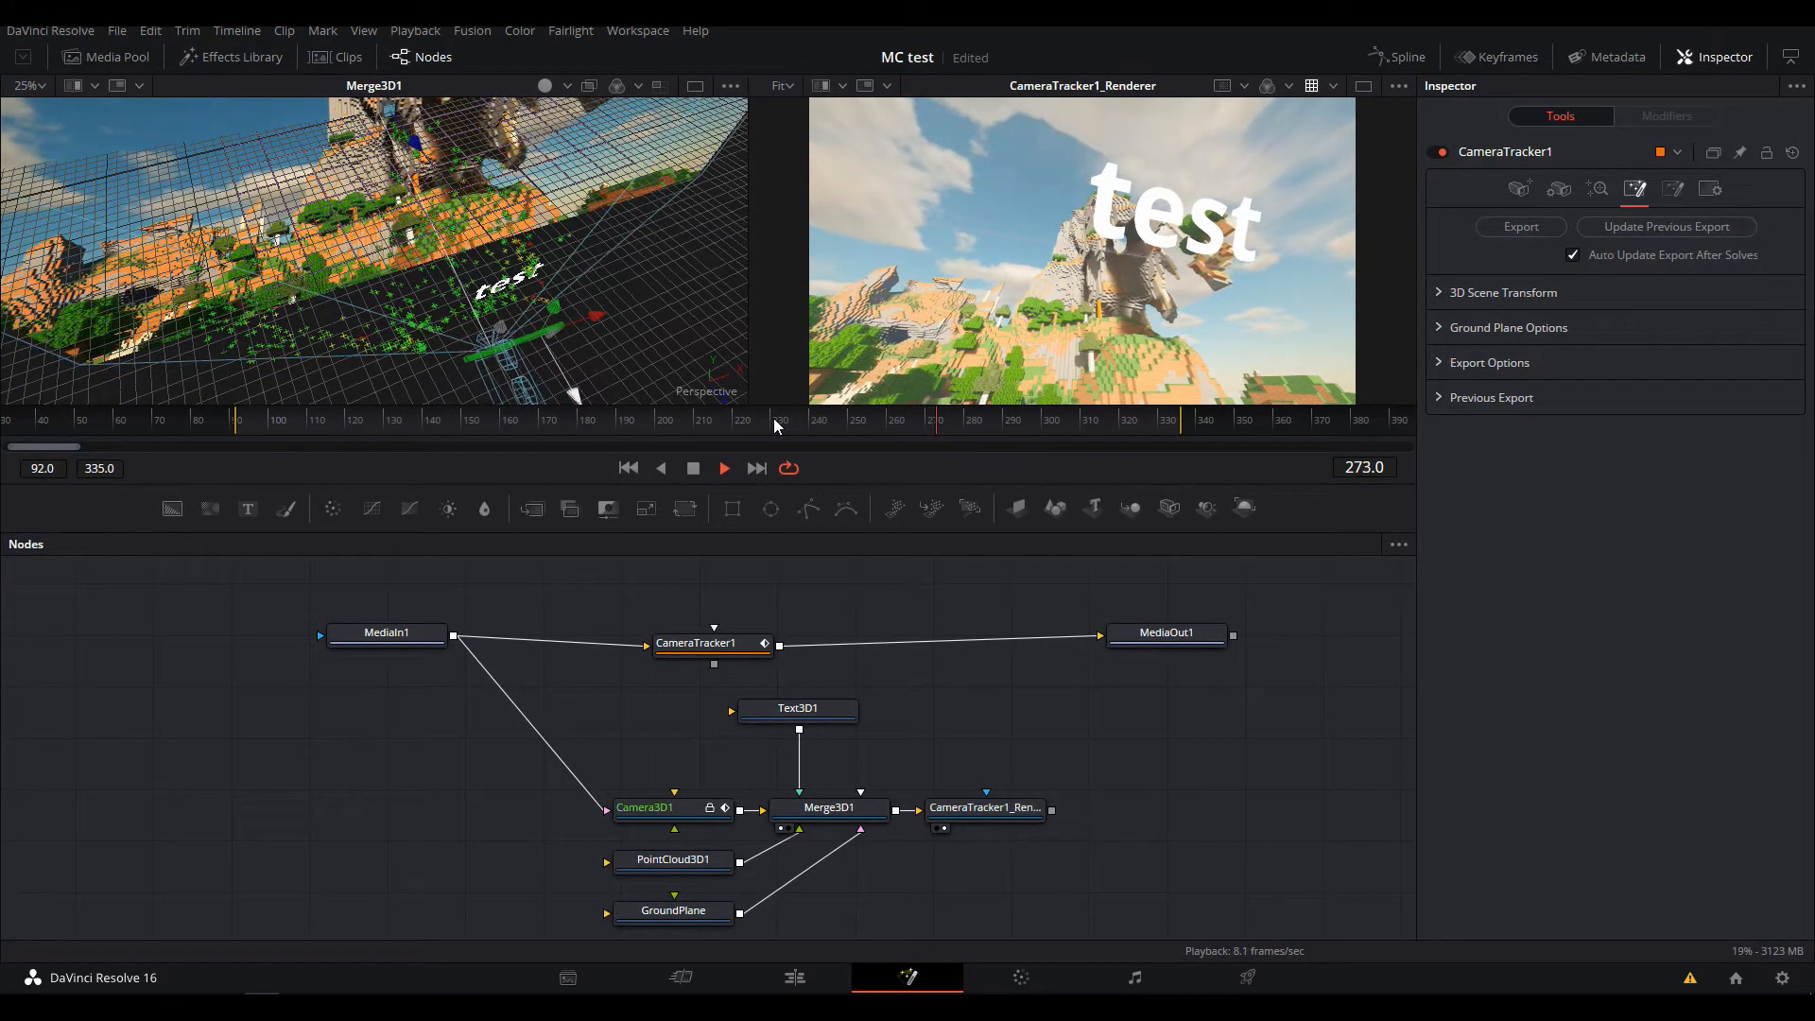
{"action": "left_click", "coordinate": [693, 469]}
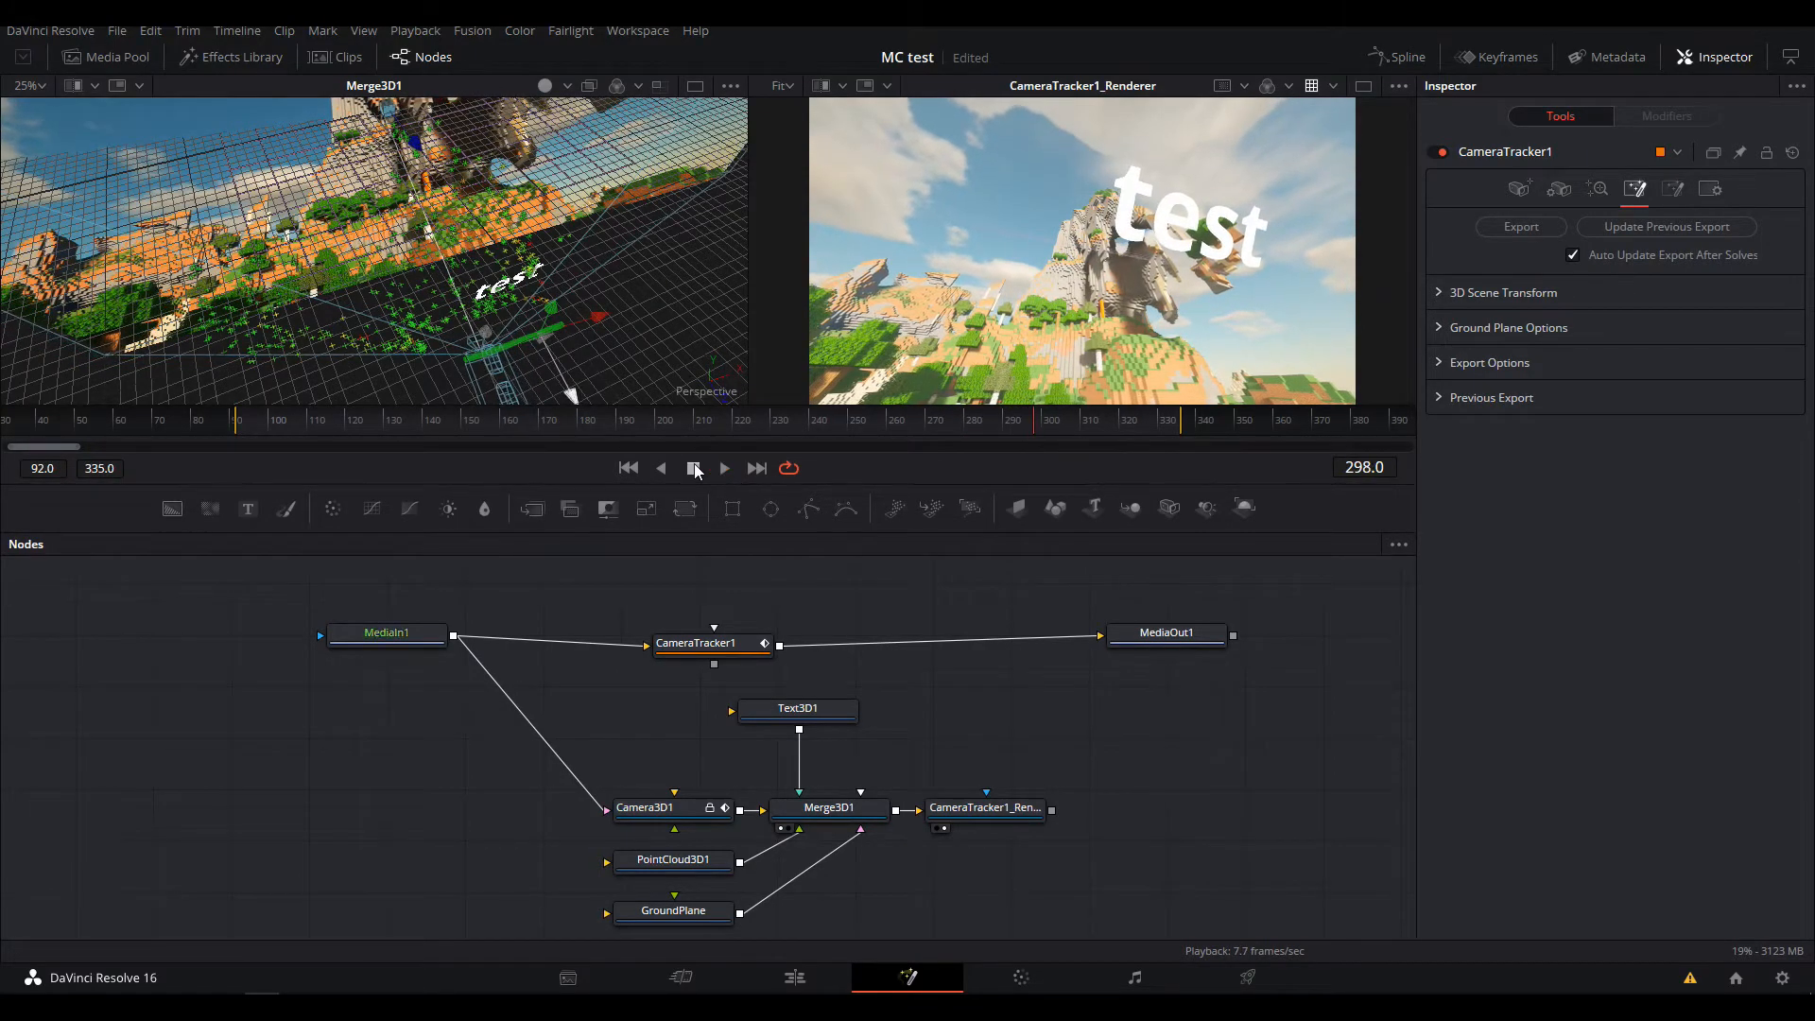
{"action": "left_click_drag", "start_coordinate": [312, 426], "coordinate": [237, 422]}
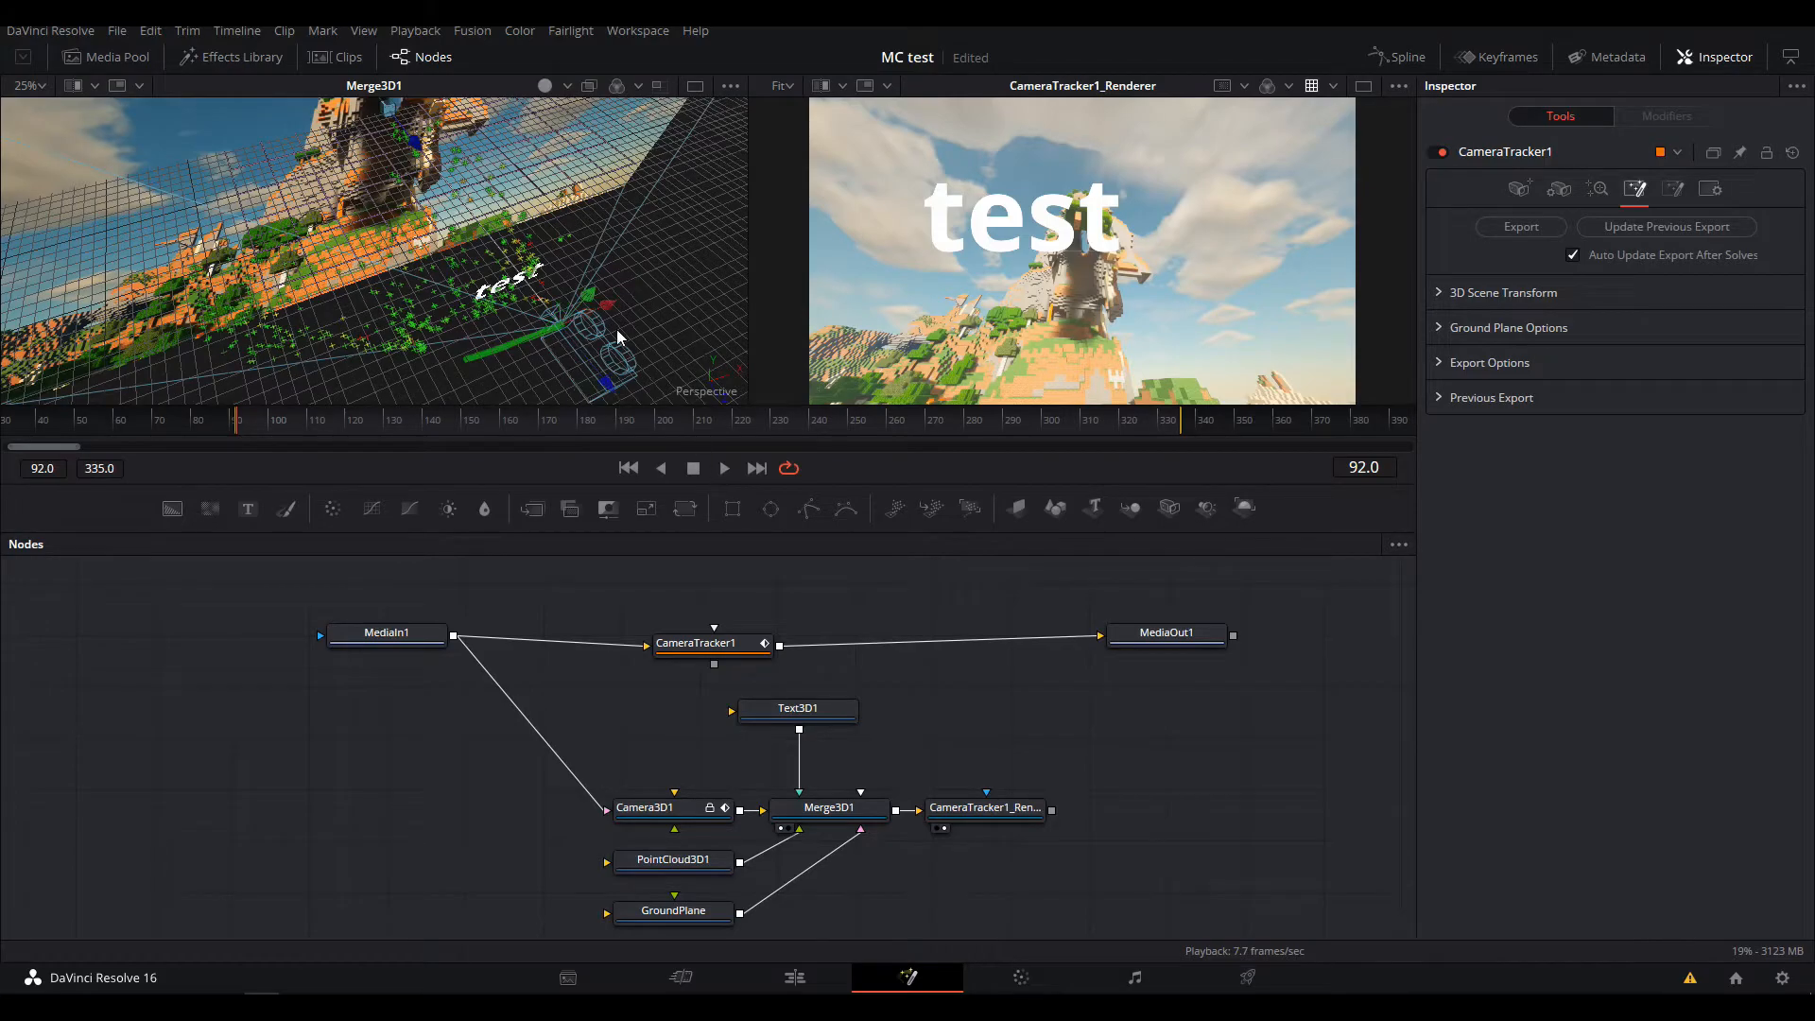
Try scaling PointCloud3D1 to 0.473 and moving it 4.93 along Z, reset the Z translation, and readjust the scale
{"action": "left_click_drag", "start_coordinate": [648, 260], "coordinate": [244, 50]}
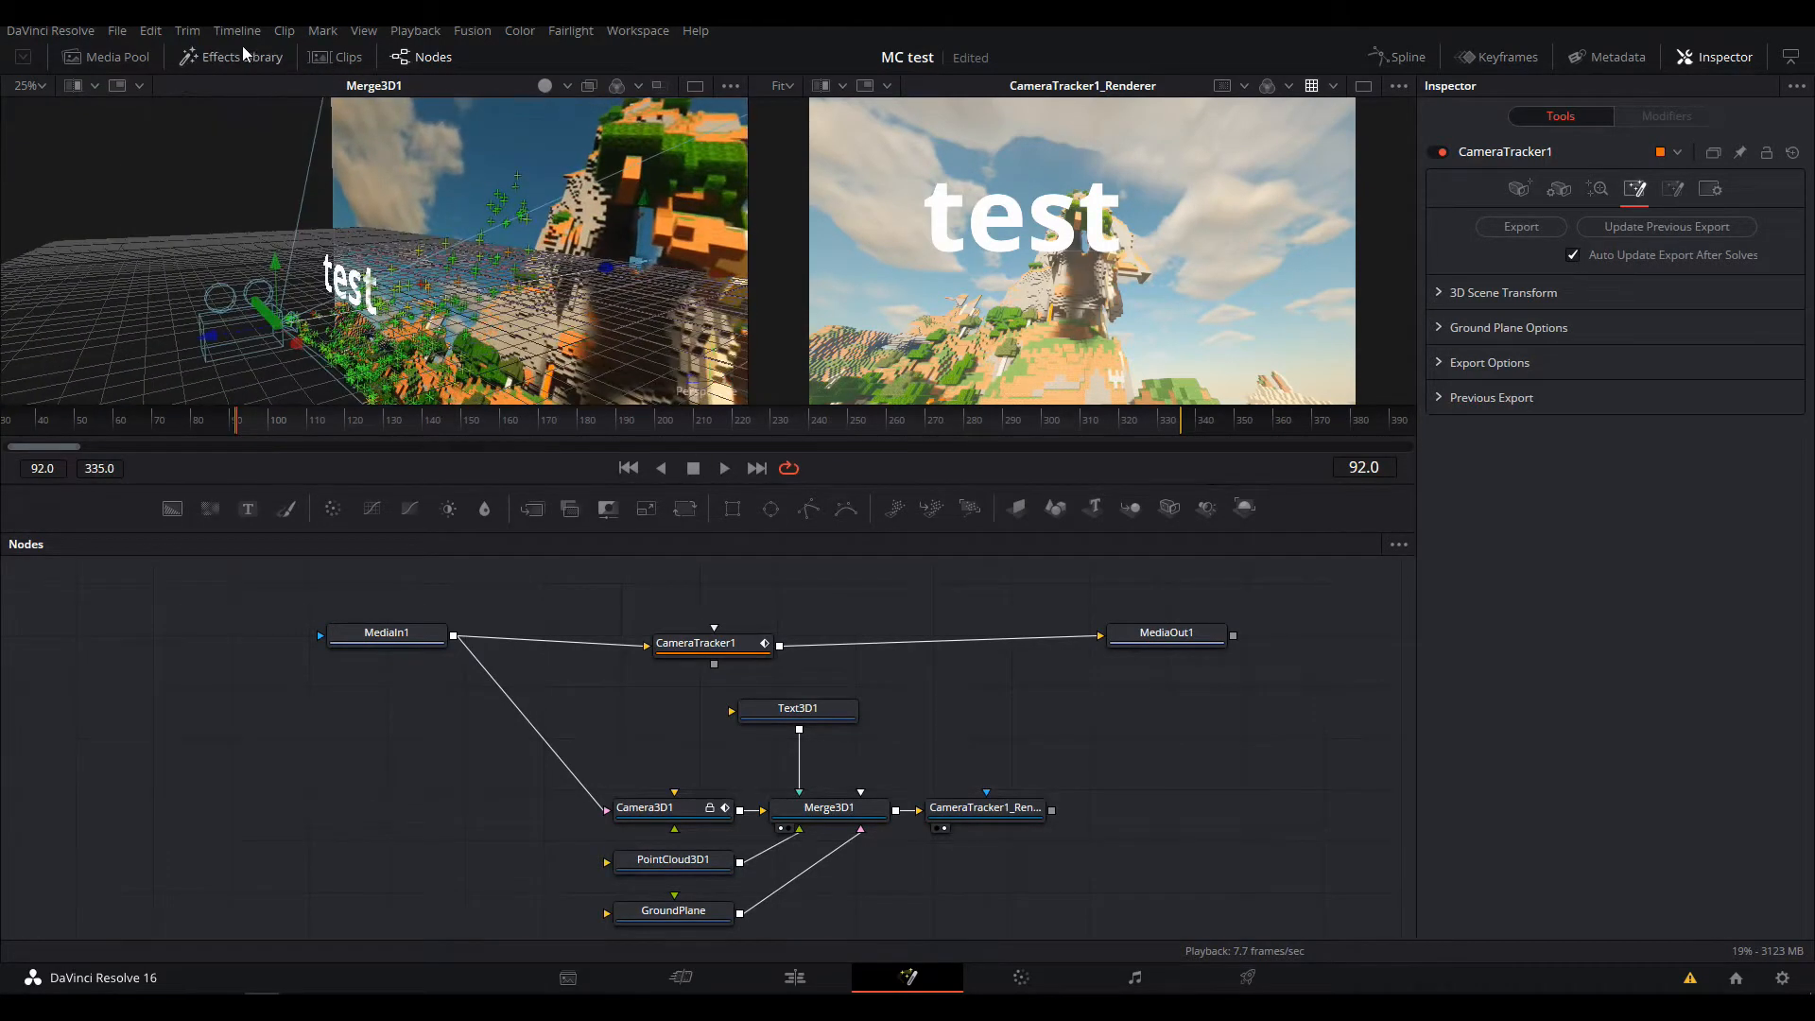
{"action": "left_click_drag", "start_coordinate": [414, 176], "coordinate": [157, 310]}
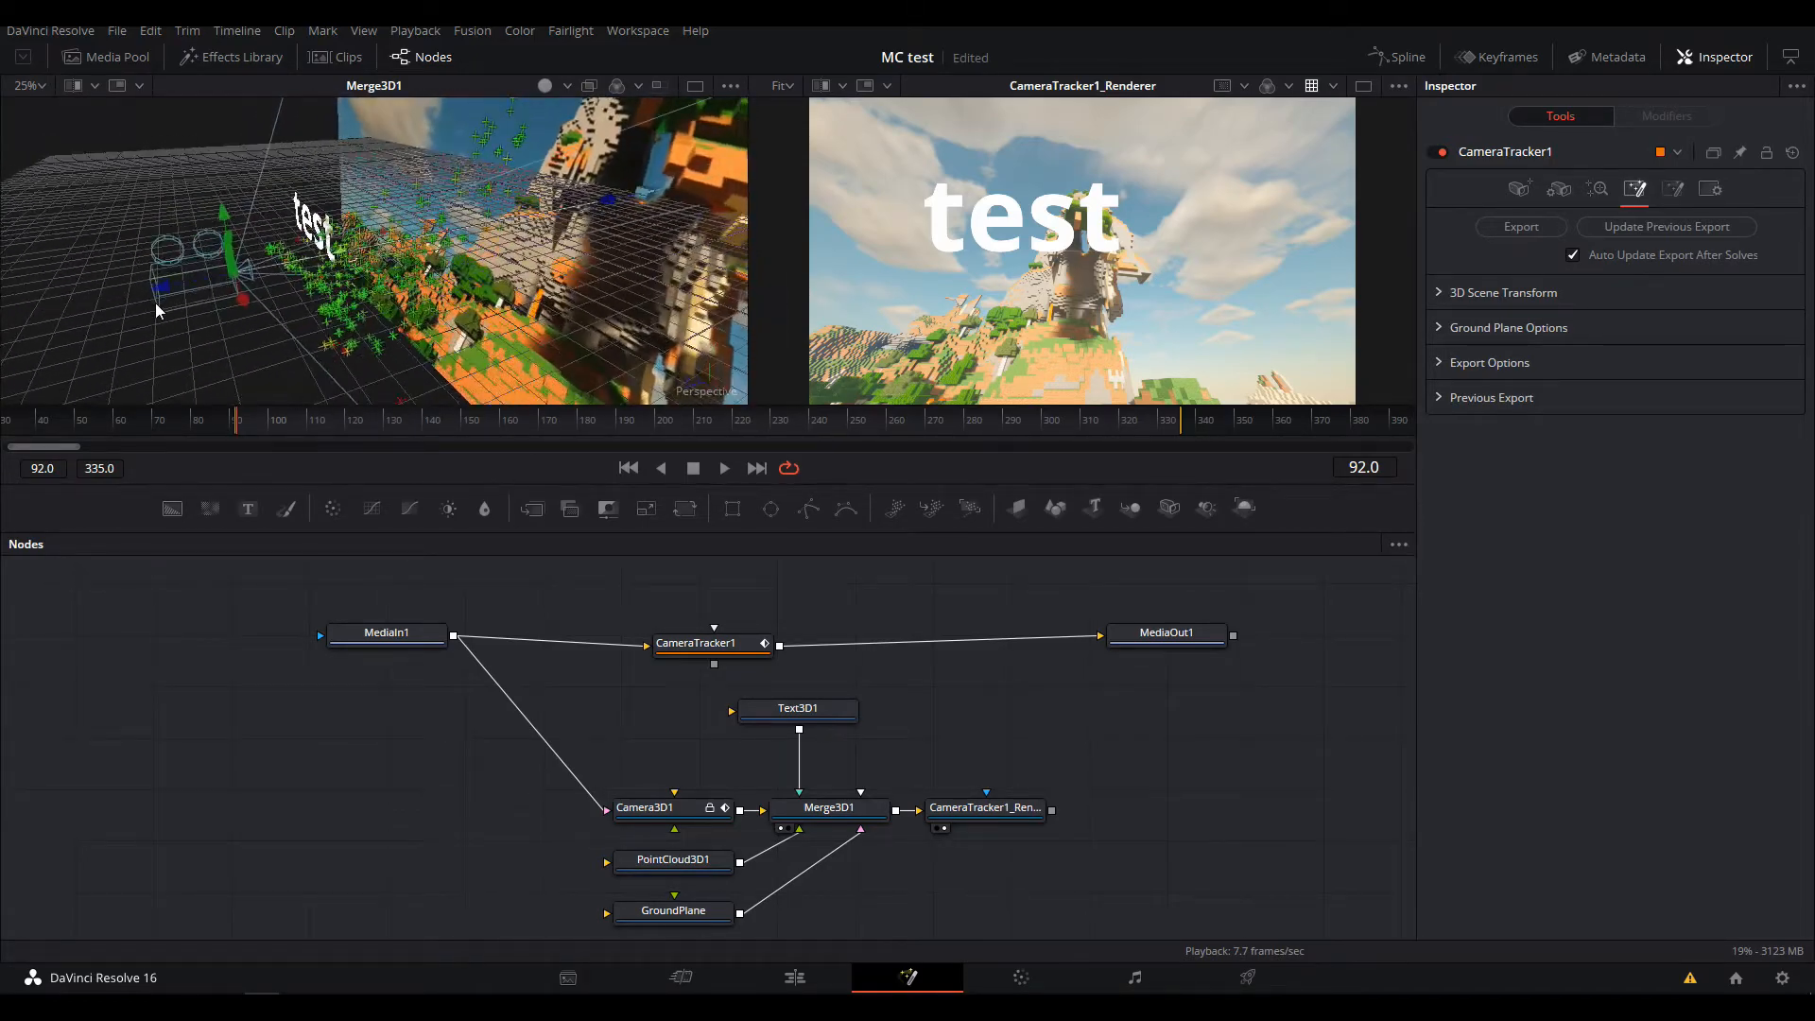
{"action": "left_click", "coordinate": [673, 859]}
{"action": "left_click", "coordinate": [1618, 190]}
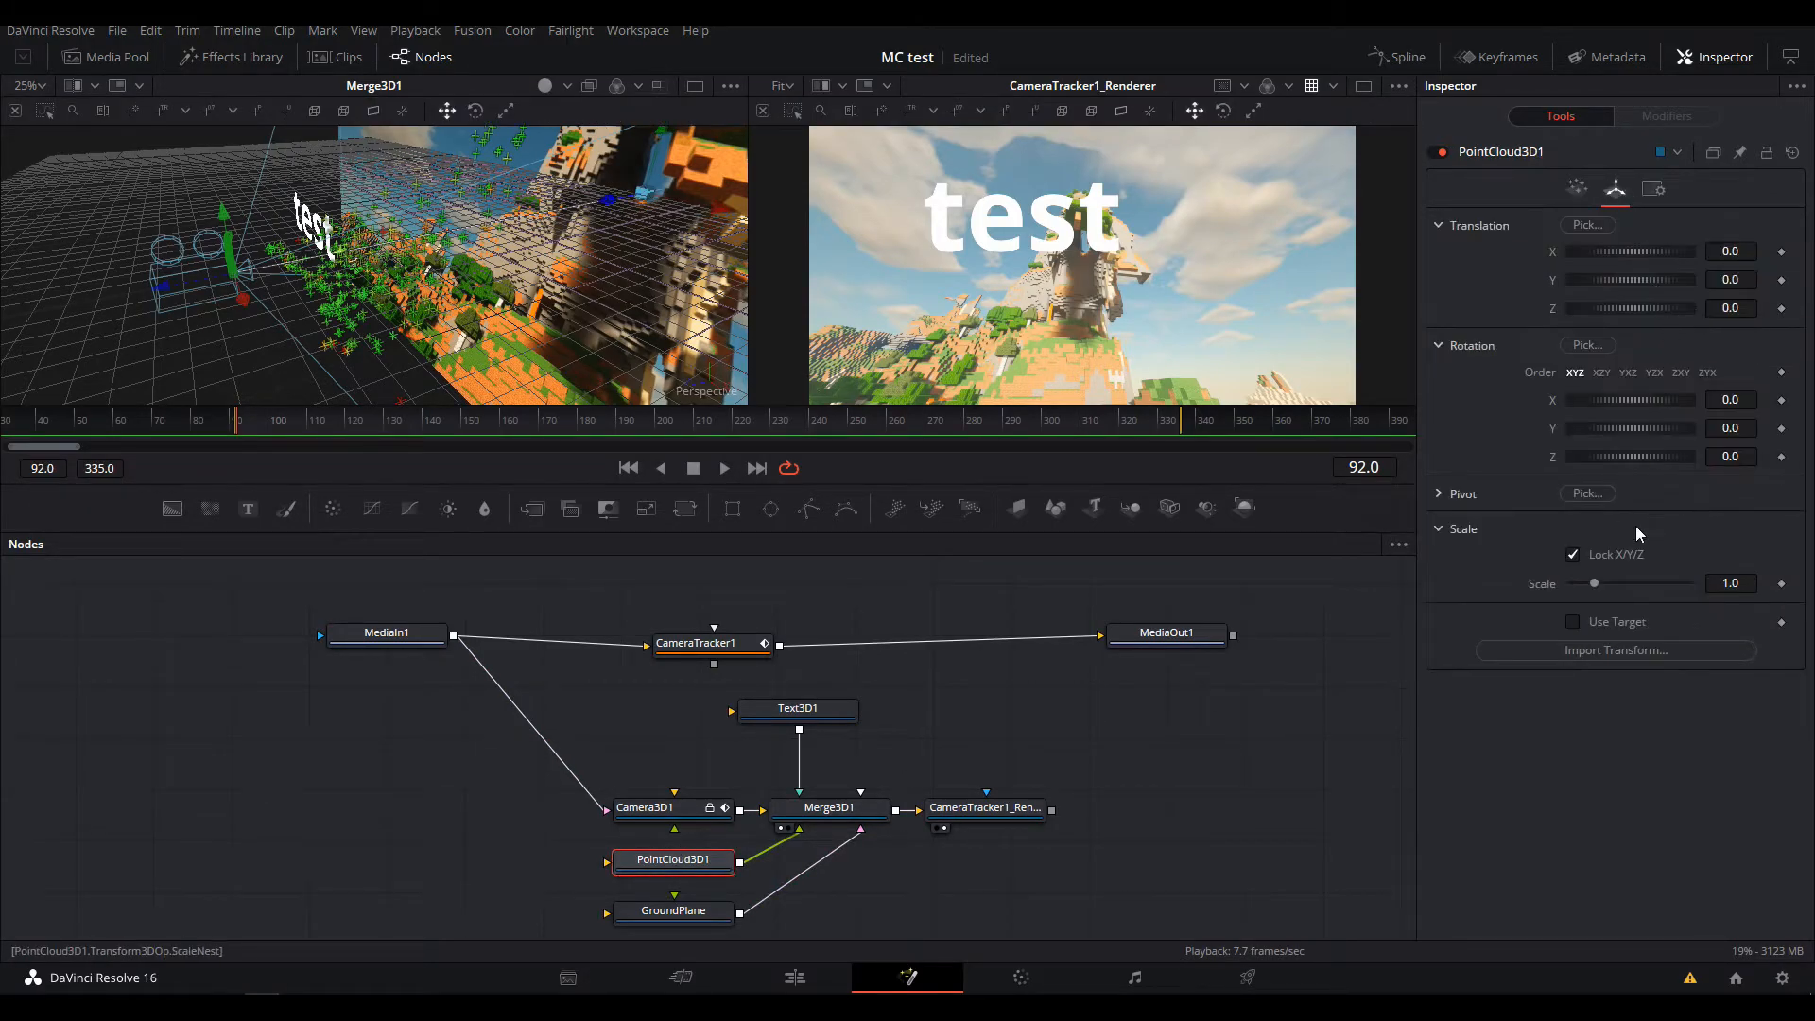
{"action": "left_click_drag", "start_coordinate": [1592, 590], "coordinate": [1581, 587]}
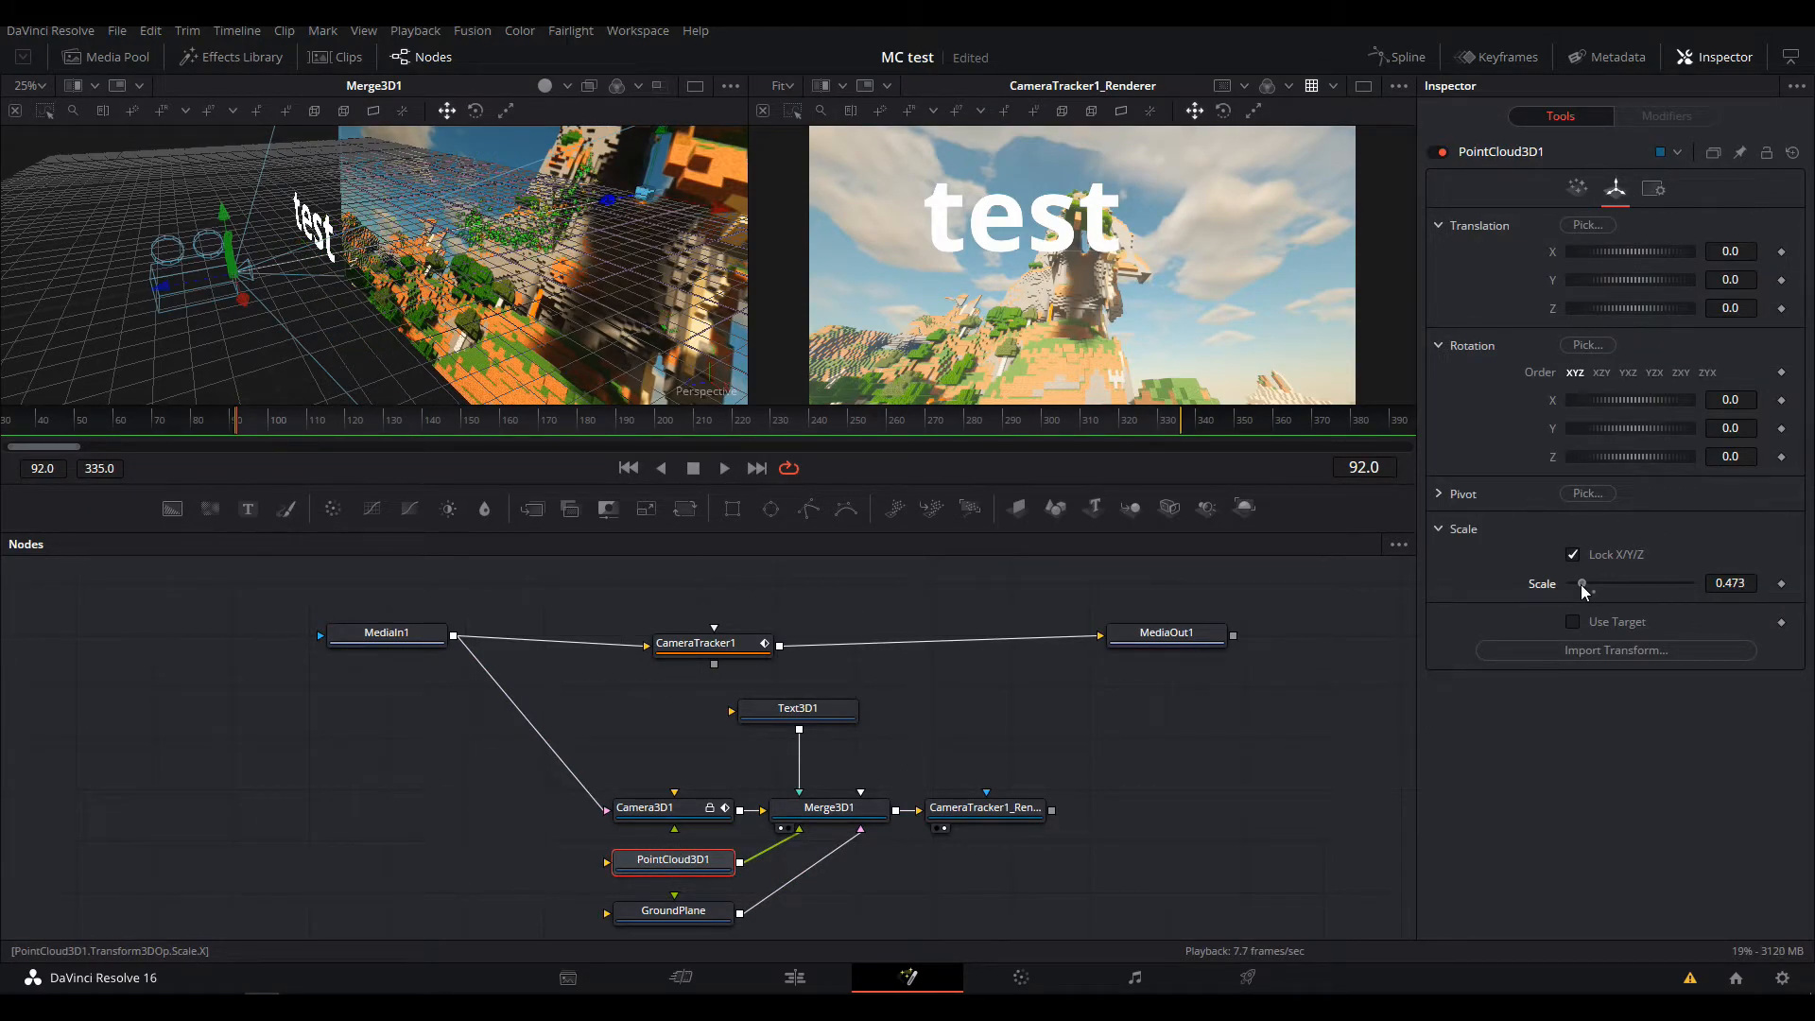
{"action": "mouse_move", "coordinate": [1630, 310]}
{"action": "left_mouse_down"}
{"action": "mouse_move", "coordinate": [1594, 316]}
{"action": "mouse_move", "coordinate": [1702, 299]}
{"action": "mouse_move", "coordinate": [1663, 303]}
{"action": "left_mouse_up"}
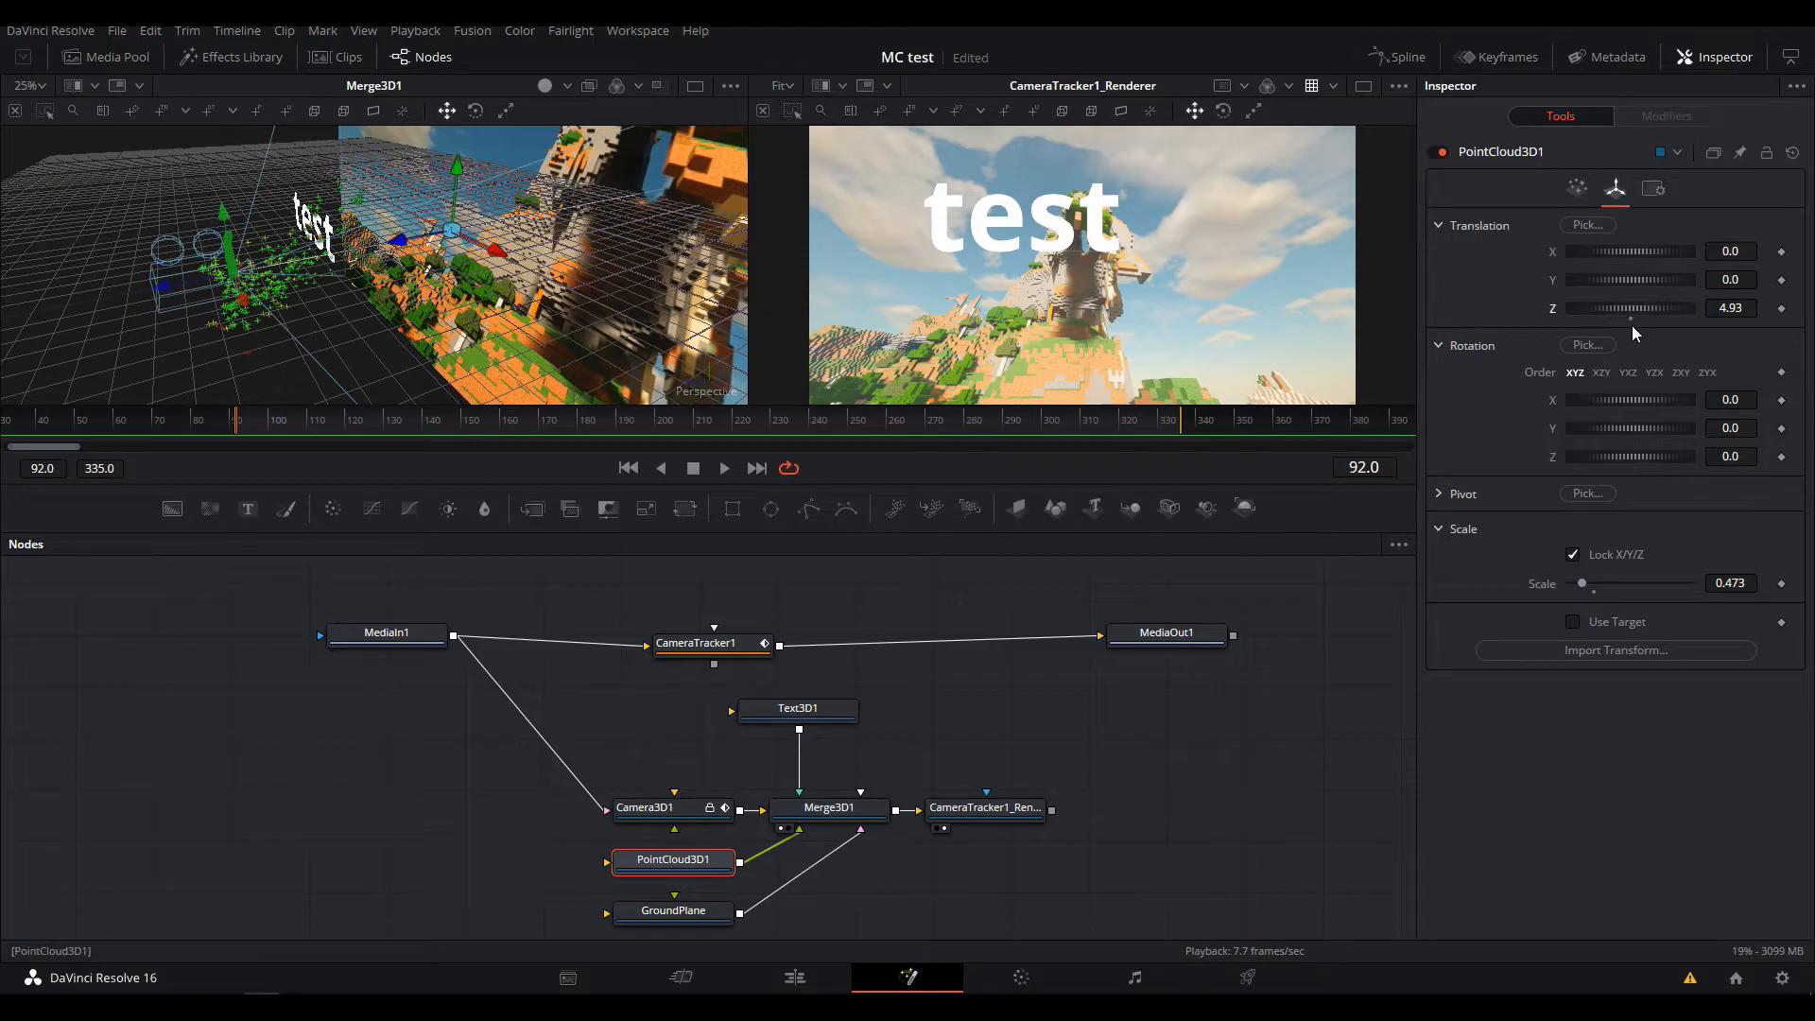
{"action": "double_click", "coordinate": [1632, 312]}
{"action": "left_click_drag", "start_coordinate": [1593, 593], "coordinate": [1610, 586]}
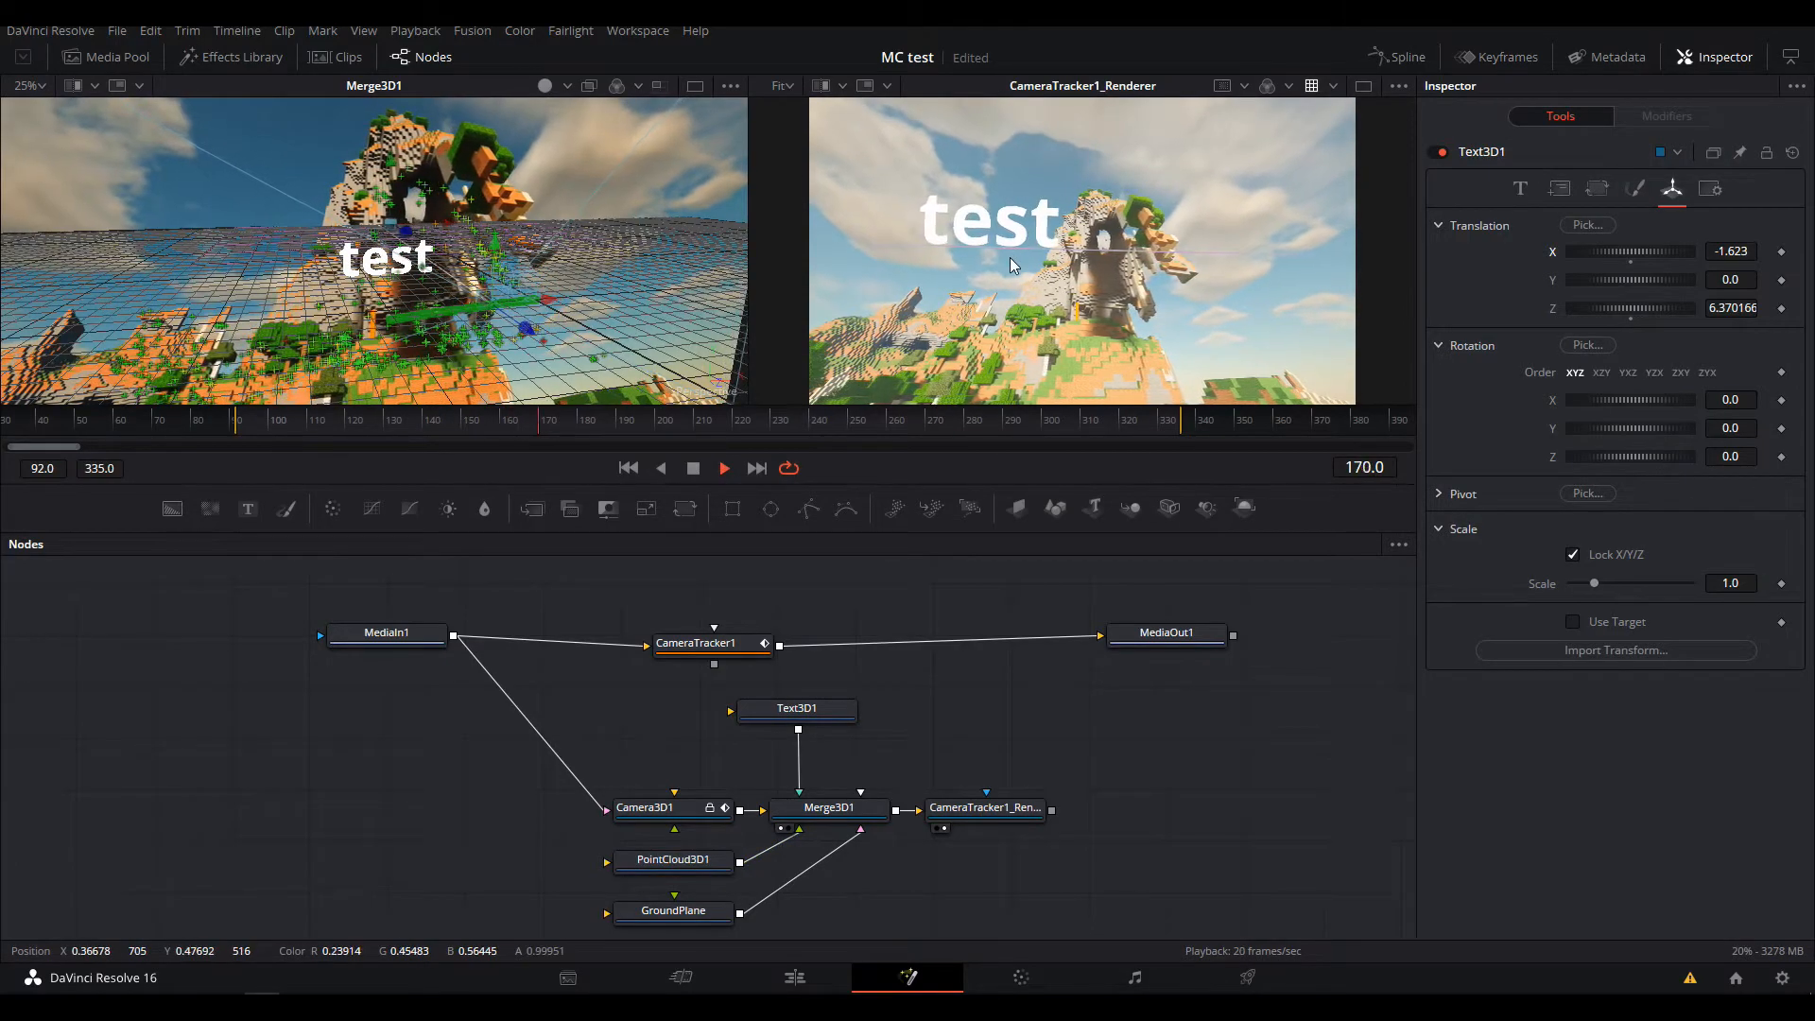
Stop playback, return to the start of the render range at frame 92, and save the project
{"action": "left_click", "coordinate": [693, 470]}
{"action": "left_click", "coordinate": [628, 469]}
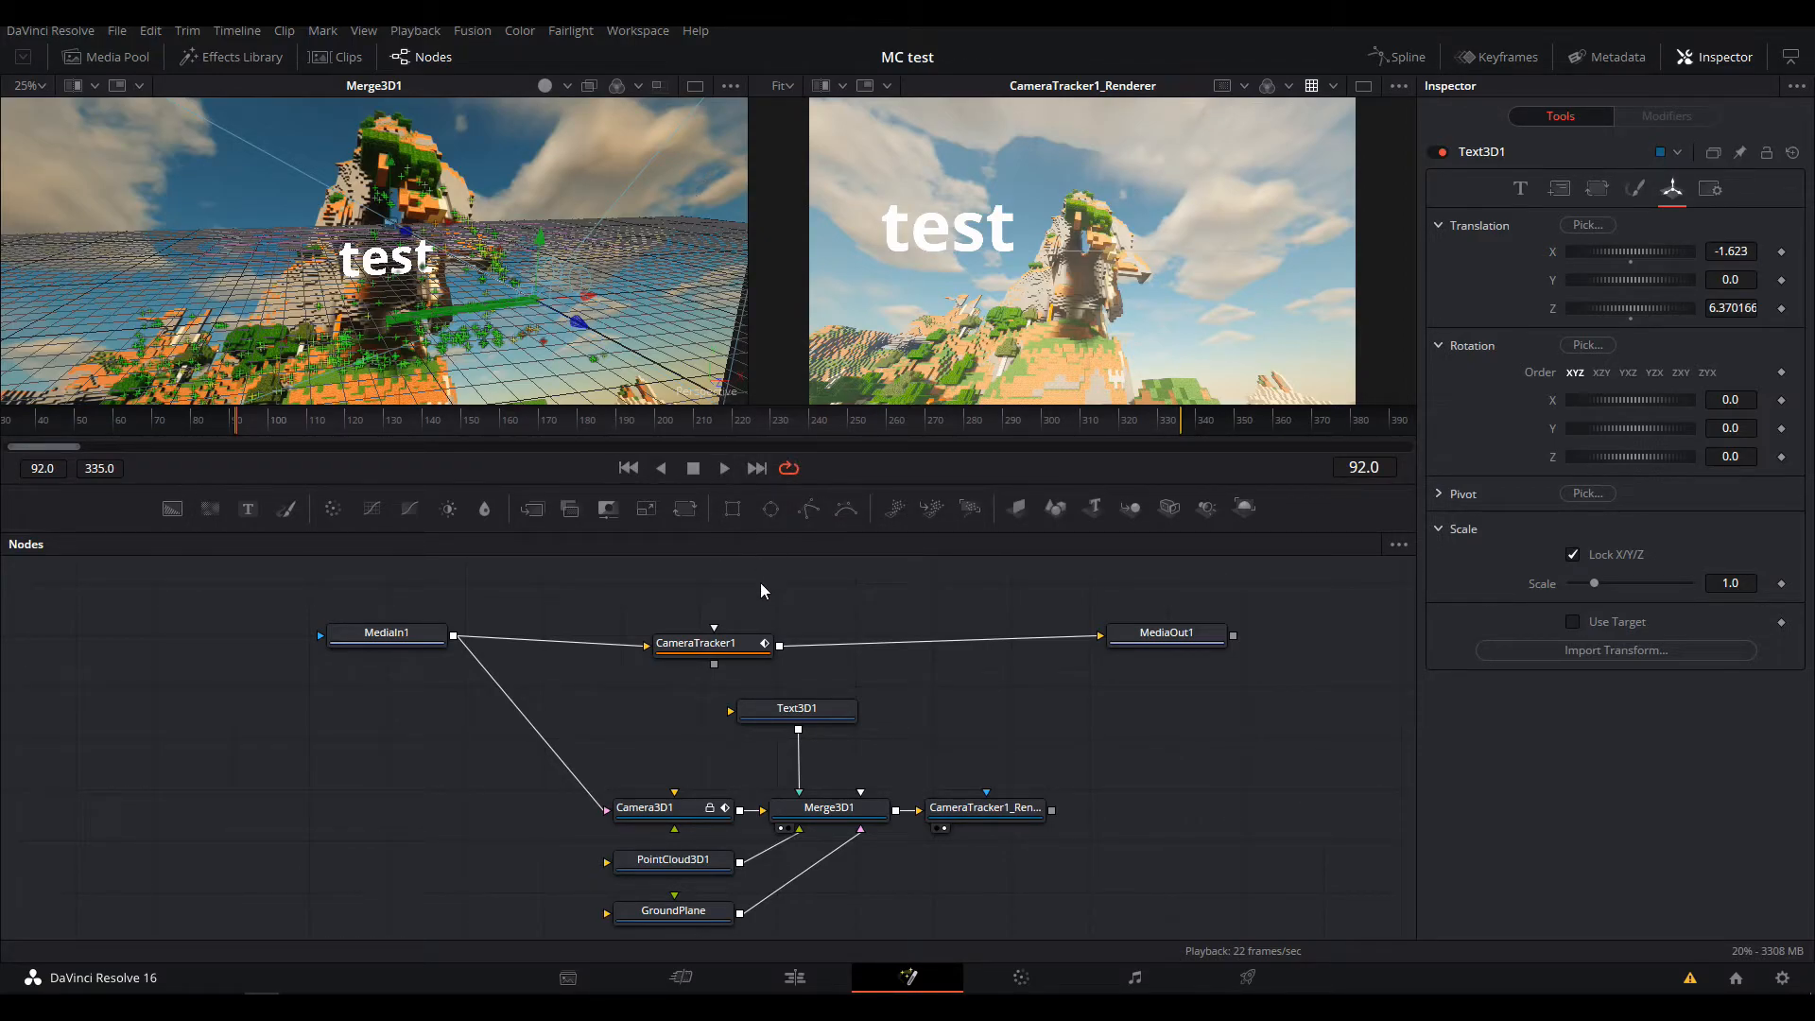
{"action": "left_click_drag", "start_coordinate": [760, 572], "coordinate": [715, 564]}
{"action": "scroll", "coordinate": [789, 614], "scroll_direction": "down", "scroll_amount": 2}
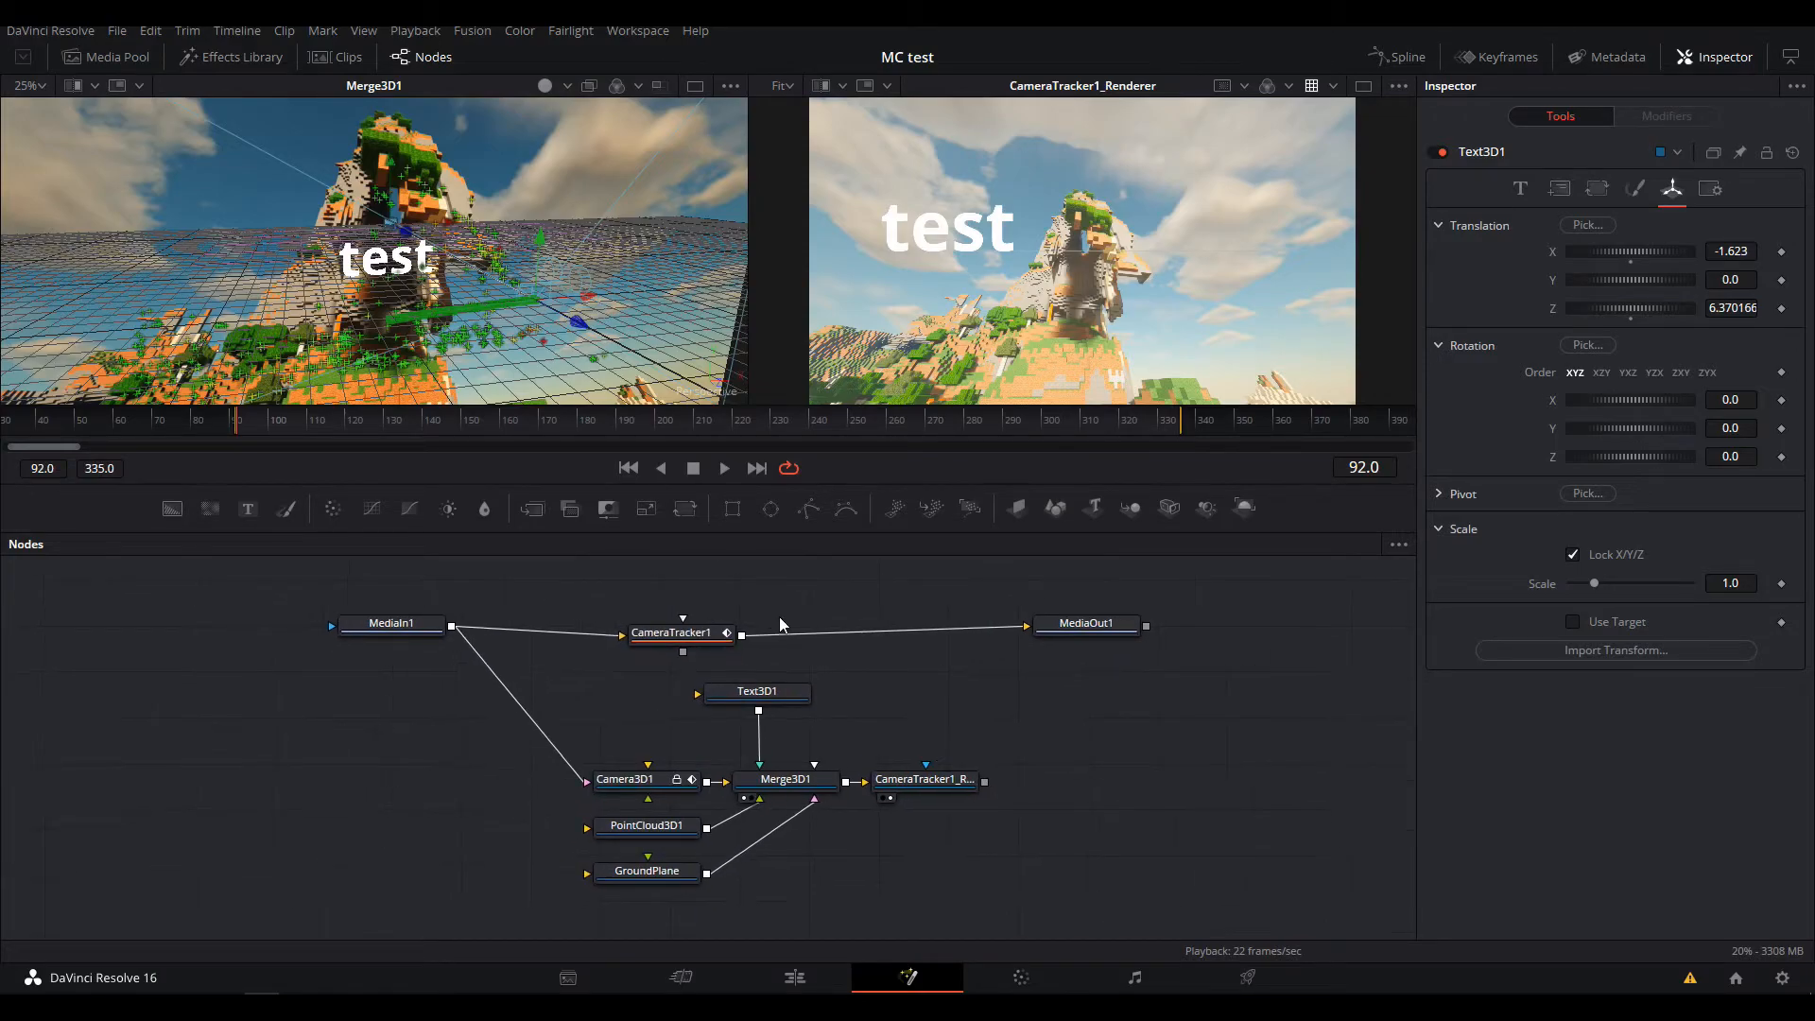
{"action": "key", "text": "ctrl+s"}
Look at the clip on the Edit page, return to Fusion, and scrub to frame 225 with CameraTracker1's tracking settings shown
{"action": "left_click", "coordinate": [794, 977]}
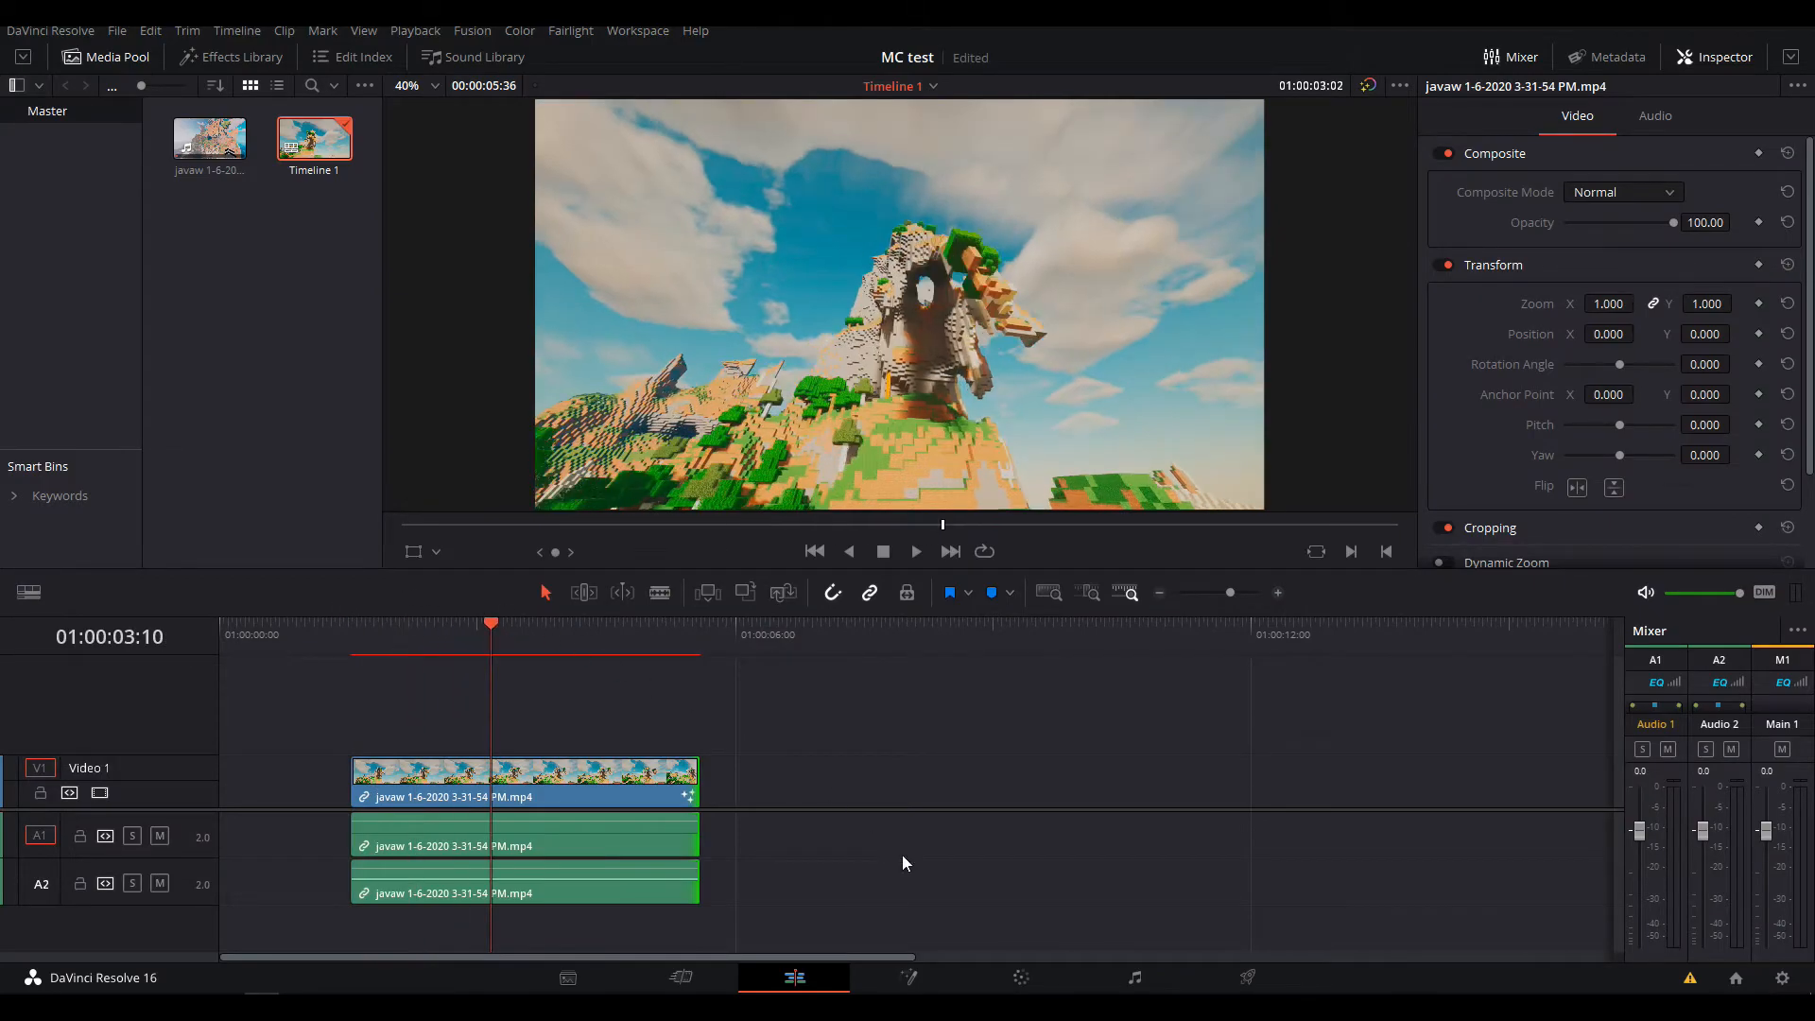
{"action": "left_click", "coordinate": [909, 977]}
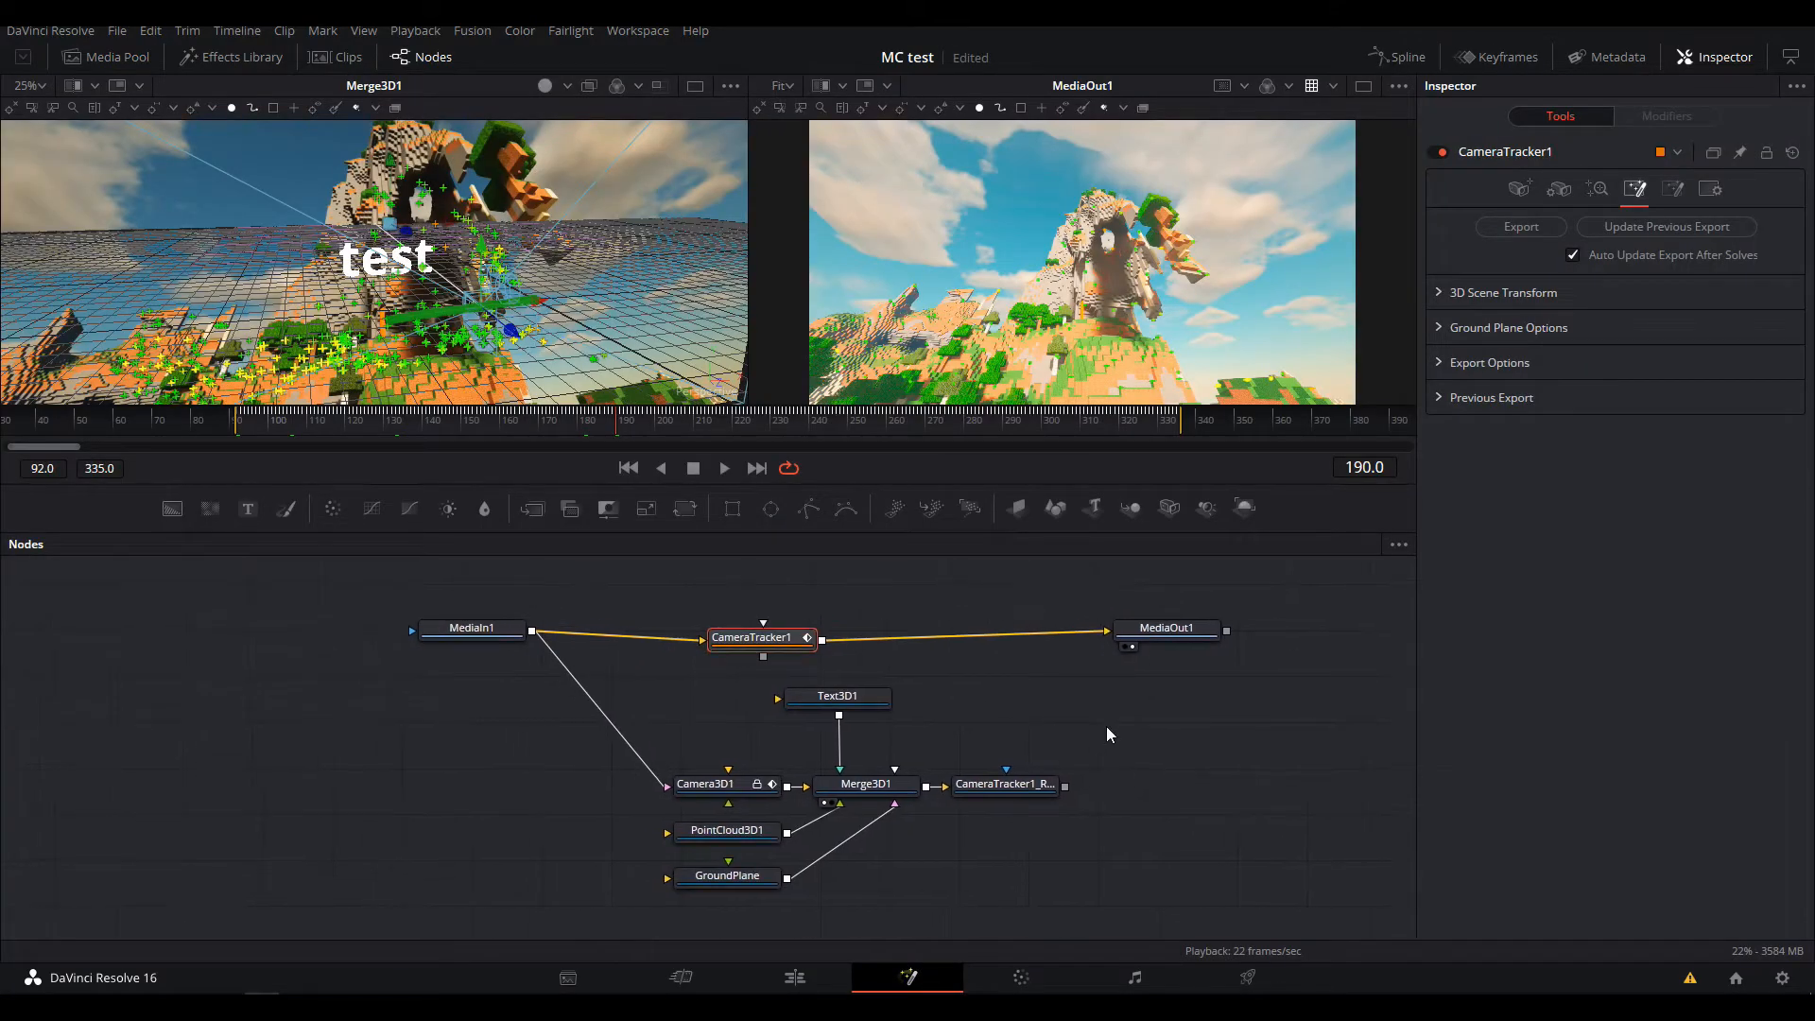
{"action": "left_click_drag", "start_coordinate": [915, 583], "coordinate": [718, 675]}
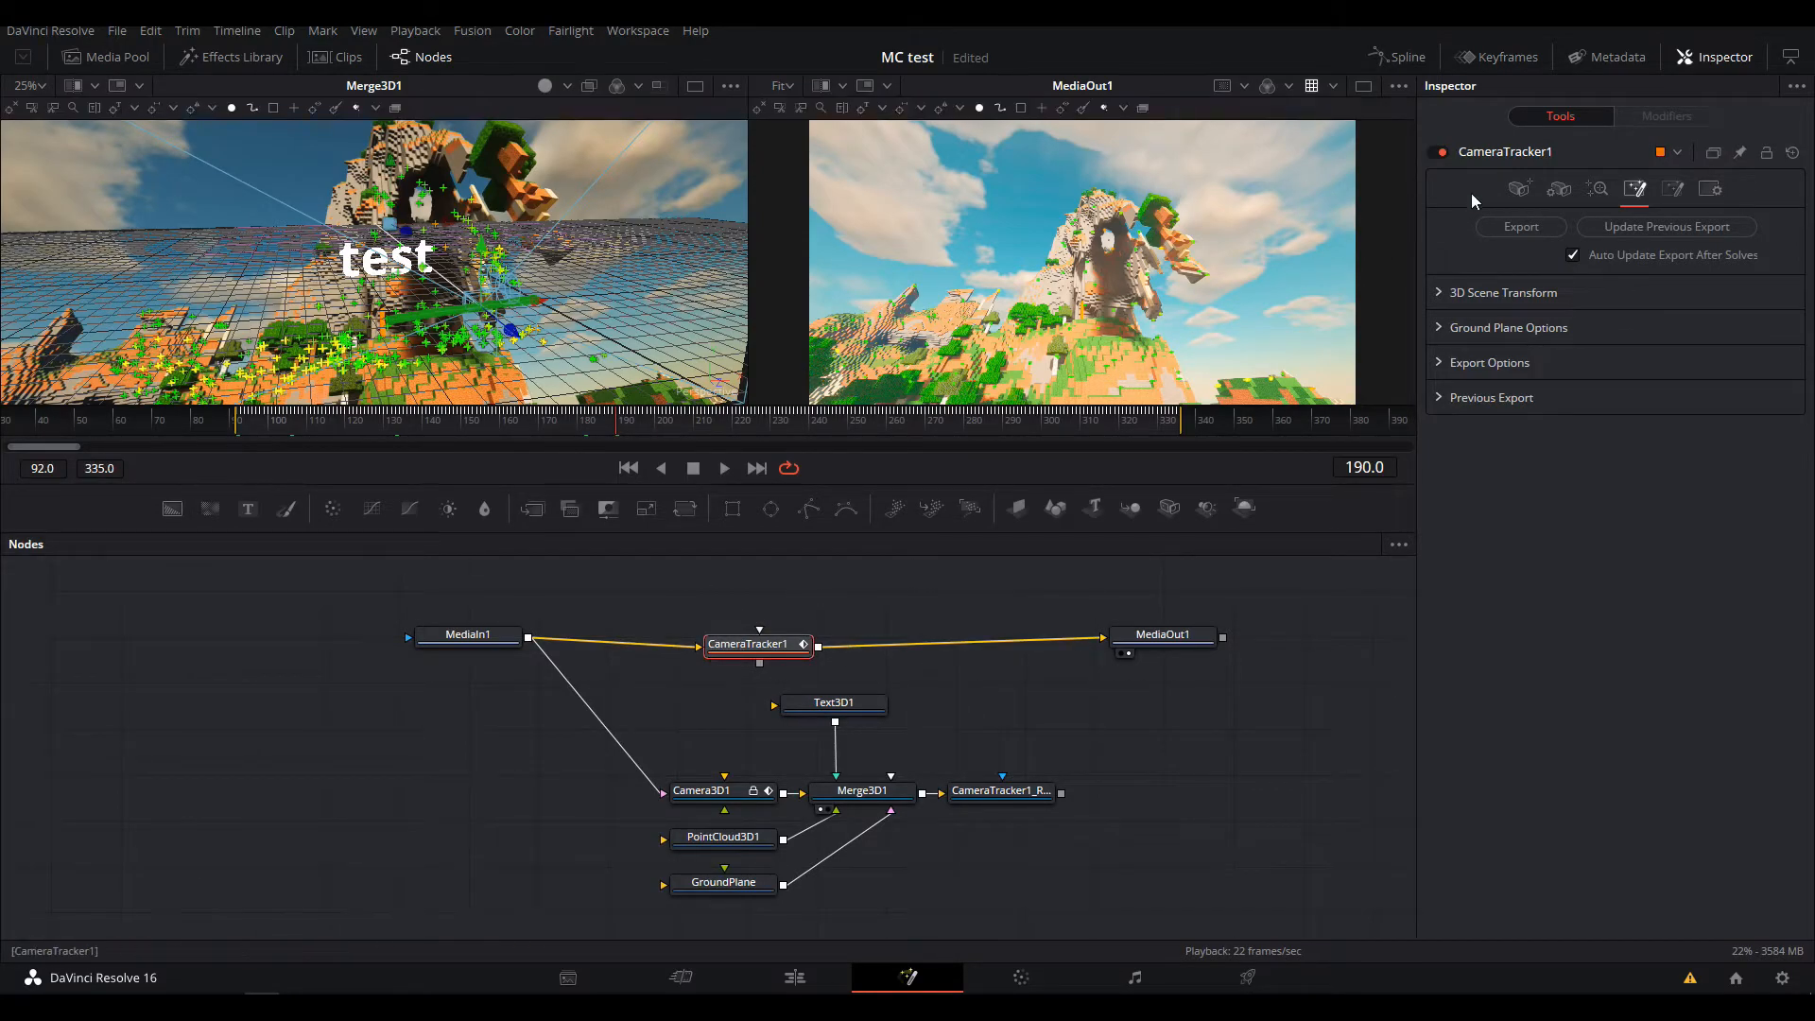
{"action": "left_click", "coordinate": [1518, 192]}
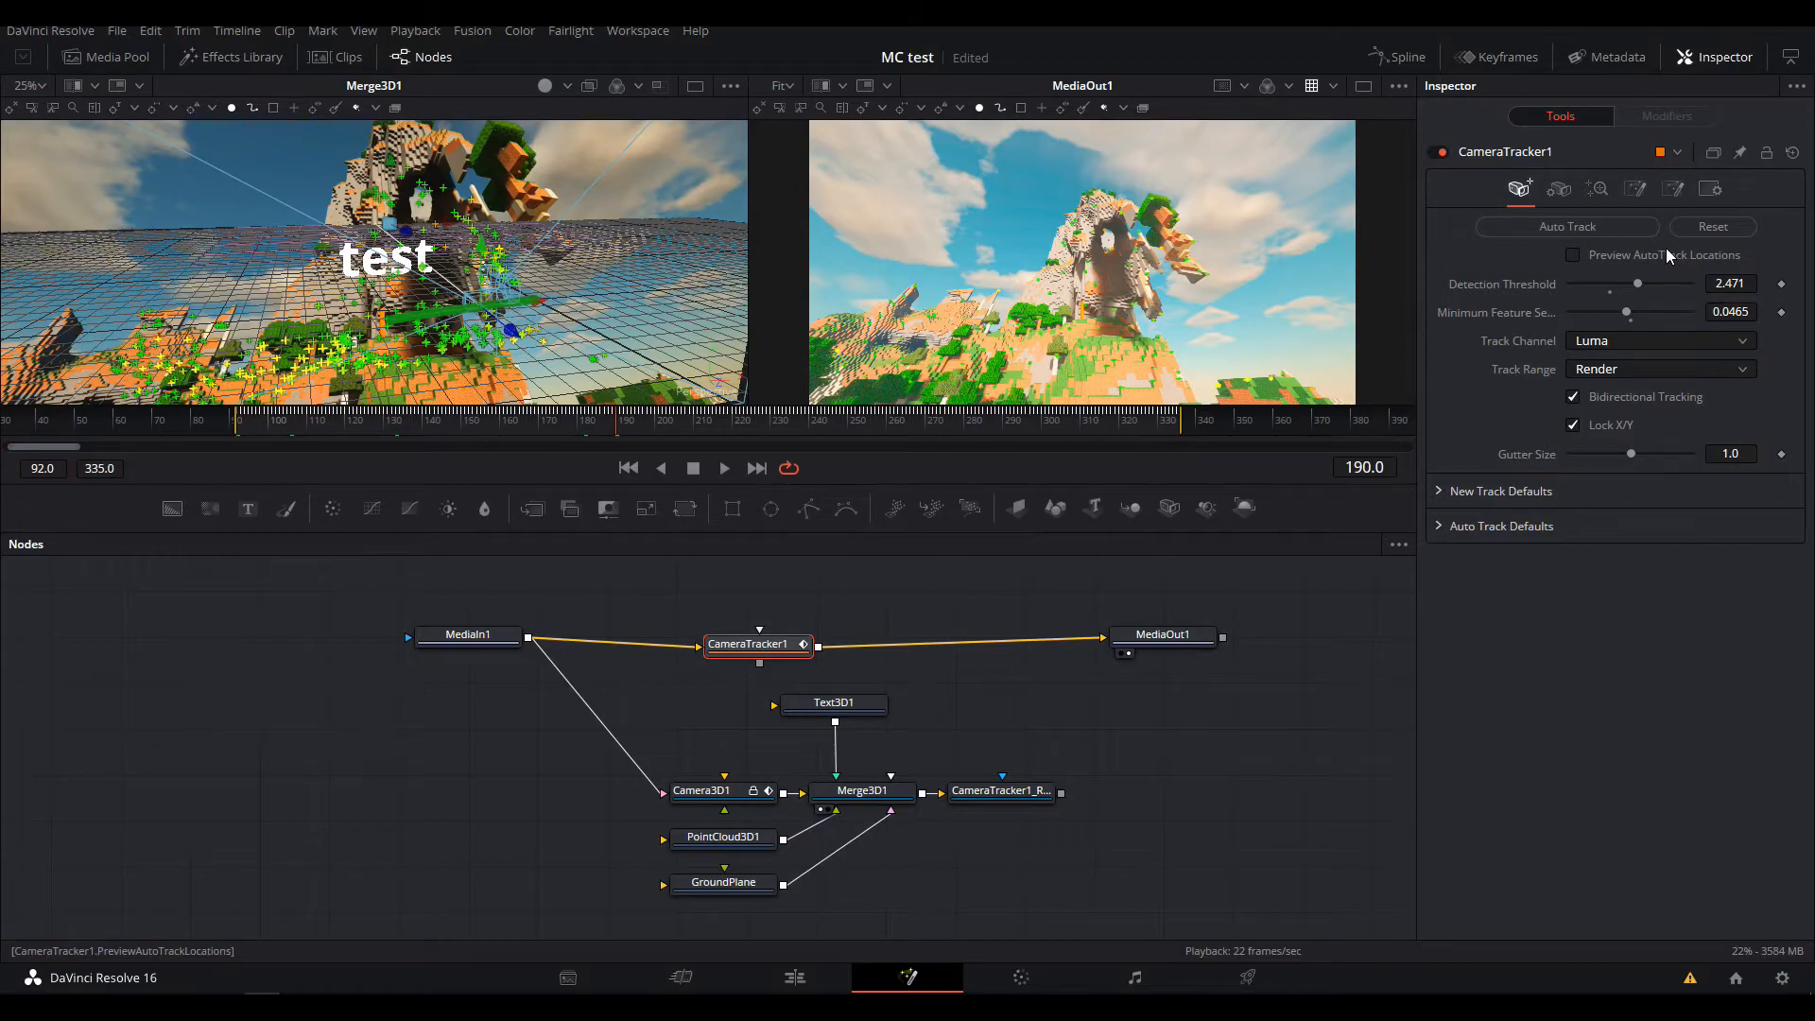
{"action": "key", "text": "space"}
{"action": "left_click_drag", "start_coordinate": [788, 383], "coordinate": [872, 393]}
{"action": "left_click_drag", "start_coordinate": [946, 588], "coordinate": [1016, 614]}
{"action": "left_click_drag", "start_coordinate": [656, 410], "coordinate": [751, 416]}
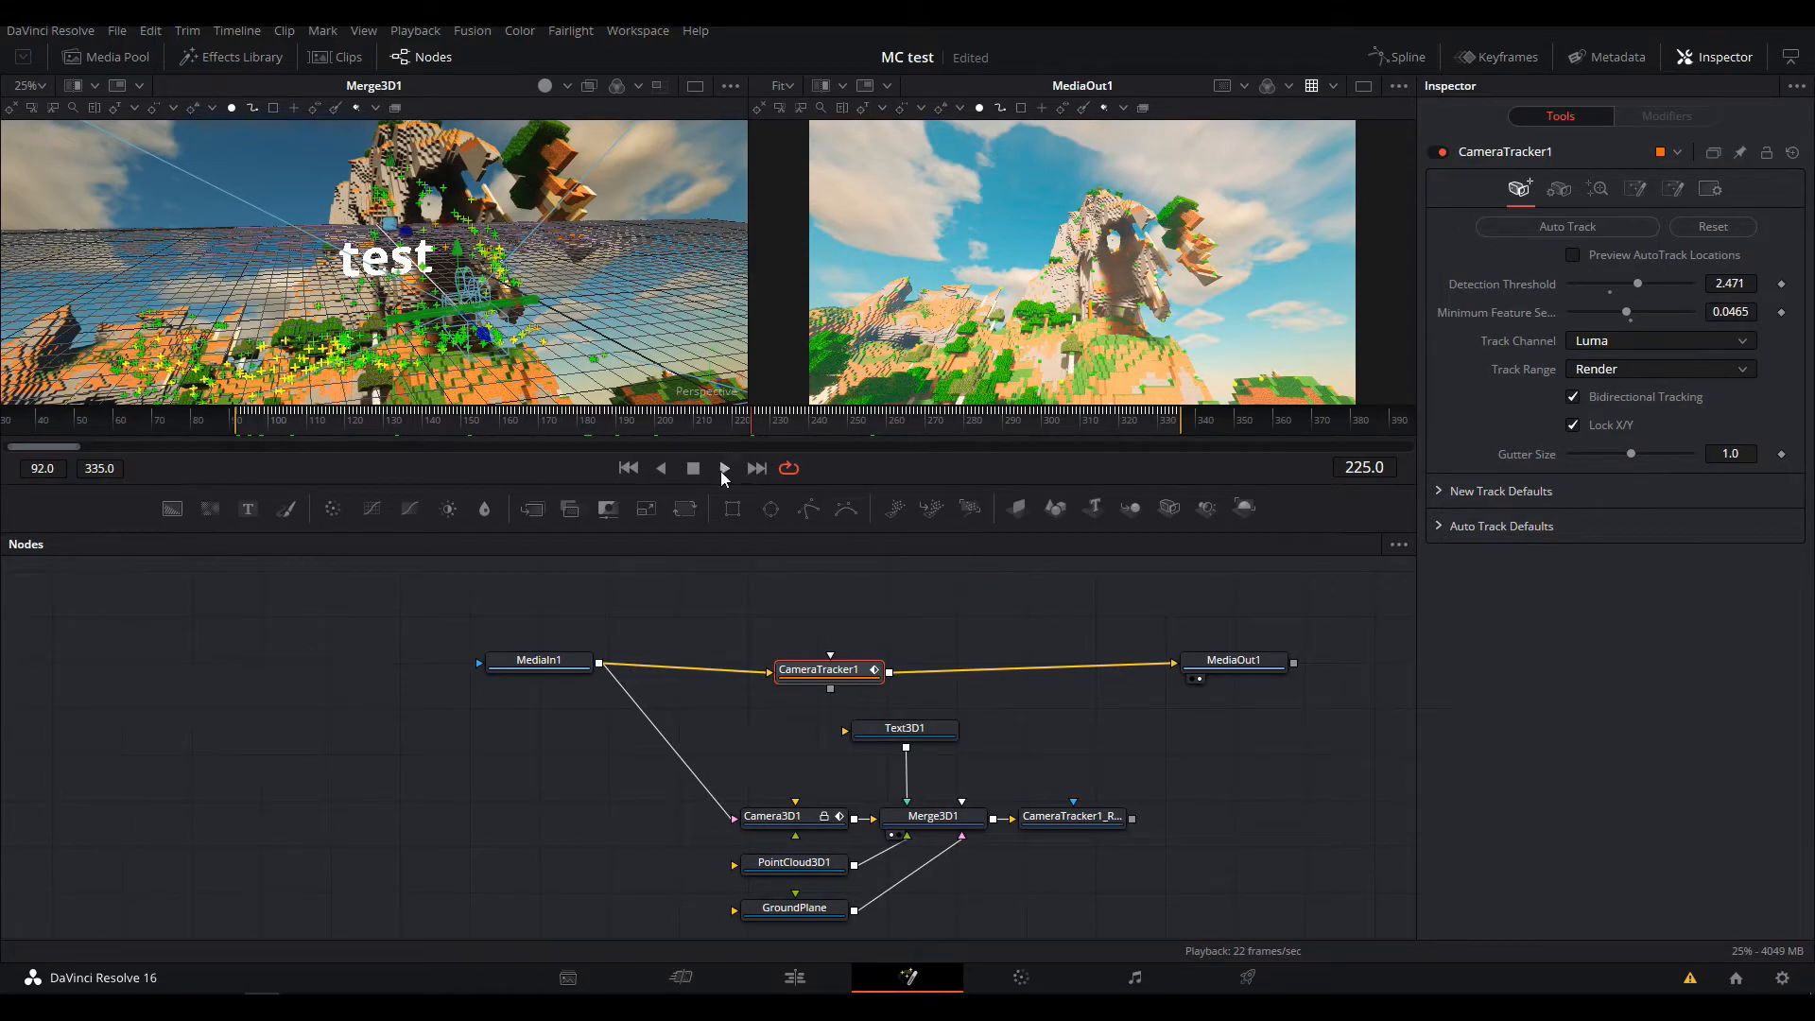
Show CameraTracker1_Renderer in the second viewer, play the clip to check the text, and scrub to frame 272
{"action": "left_click", "coordinate": [1045, 817]}
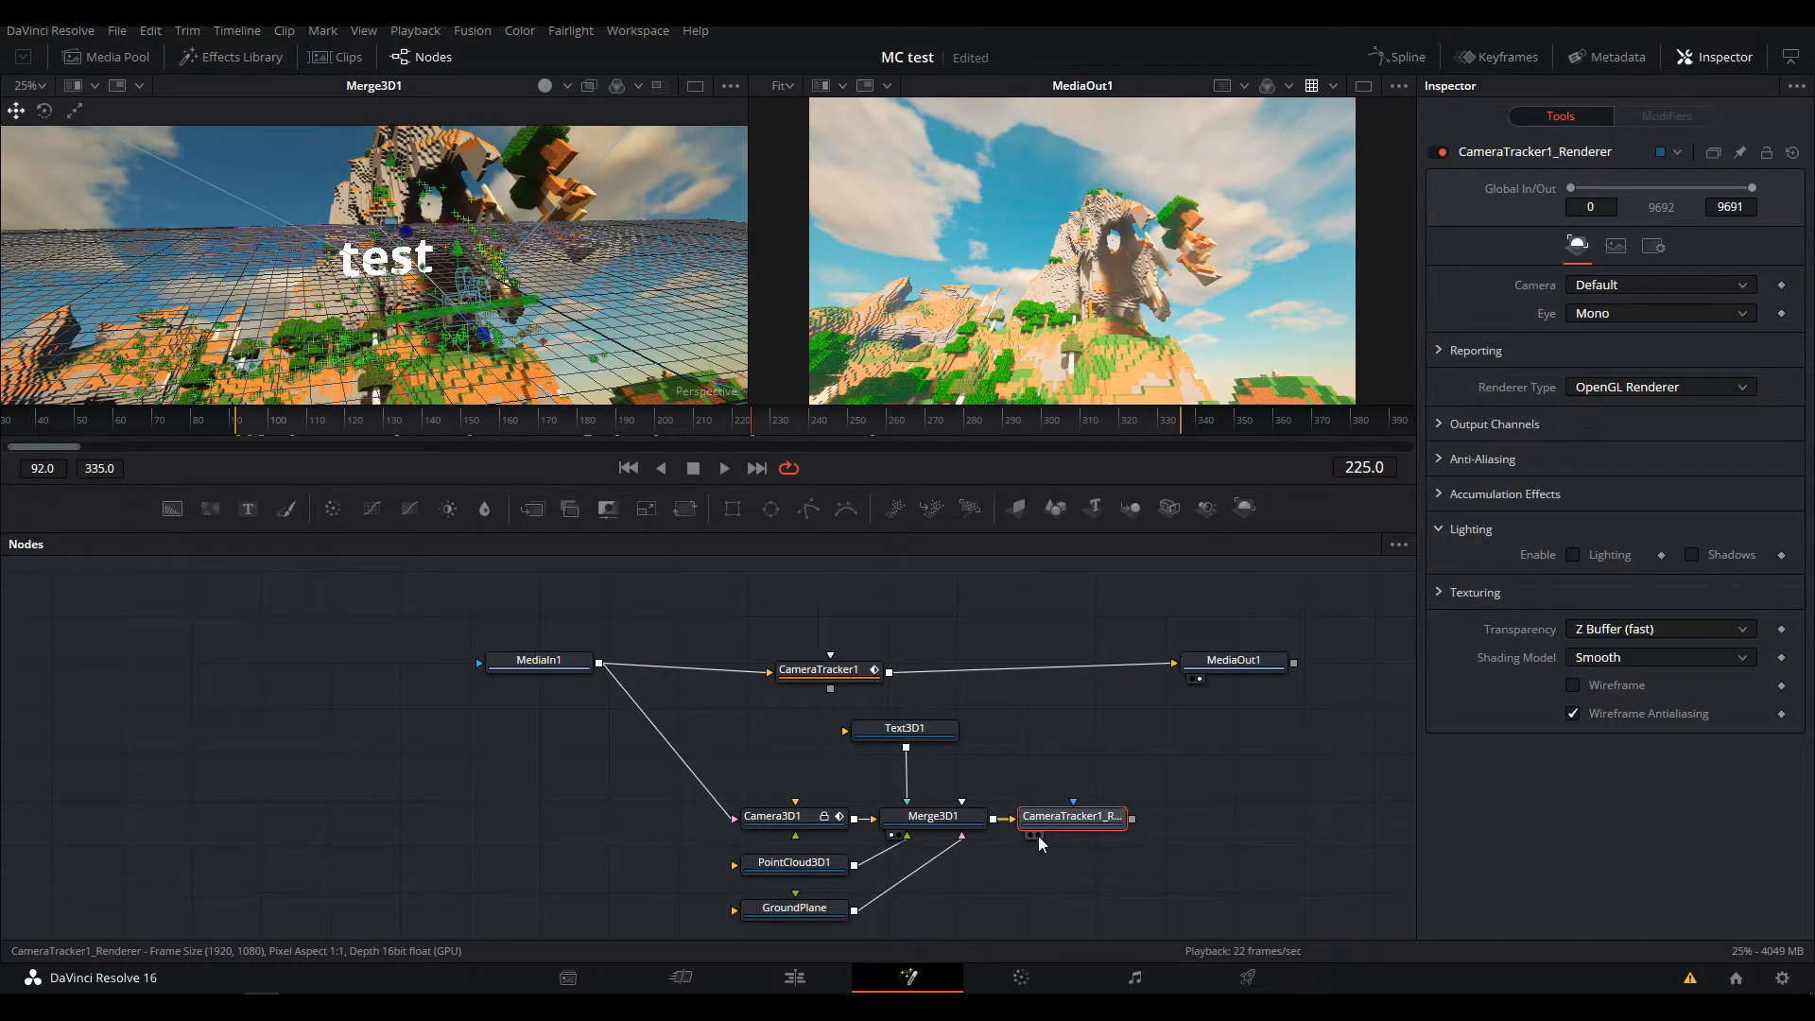
{"action": "left_click", "coordinate": [1038, 836]}
{"action": "left_click_drag", "start_coordinate": [752, 425], "coordinate": [693, 469]}
{"action": "left_click", "coordinate": [724, 469]}
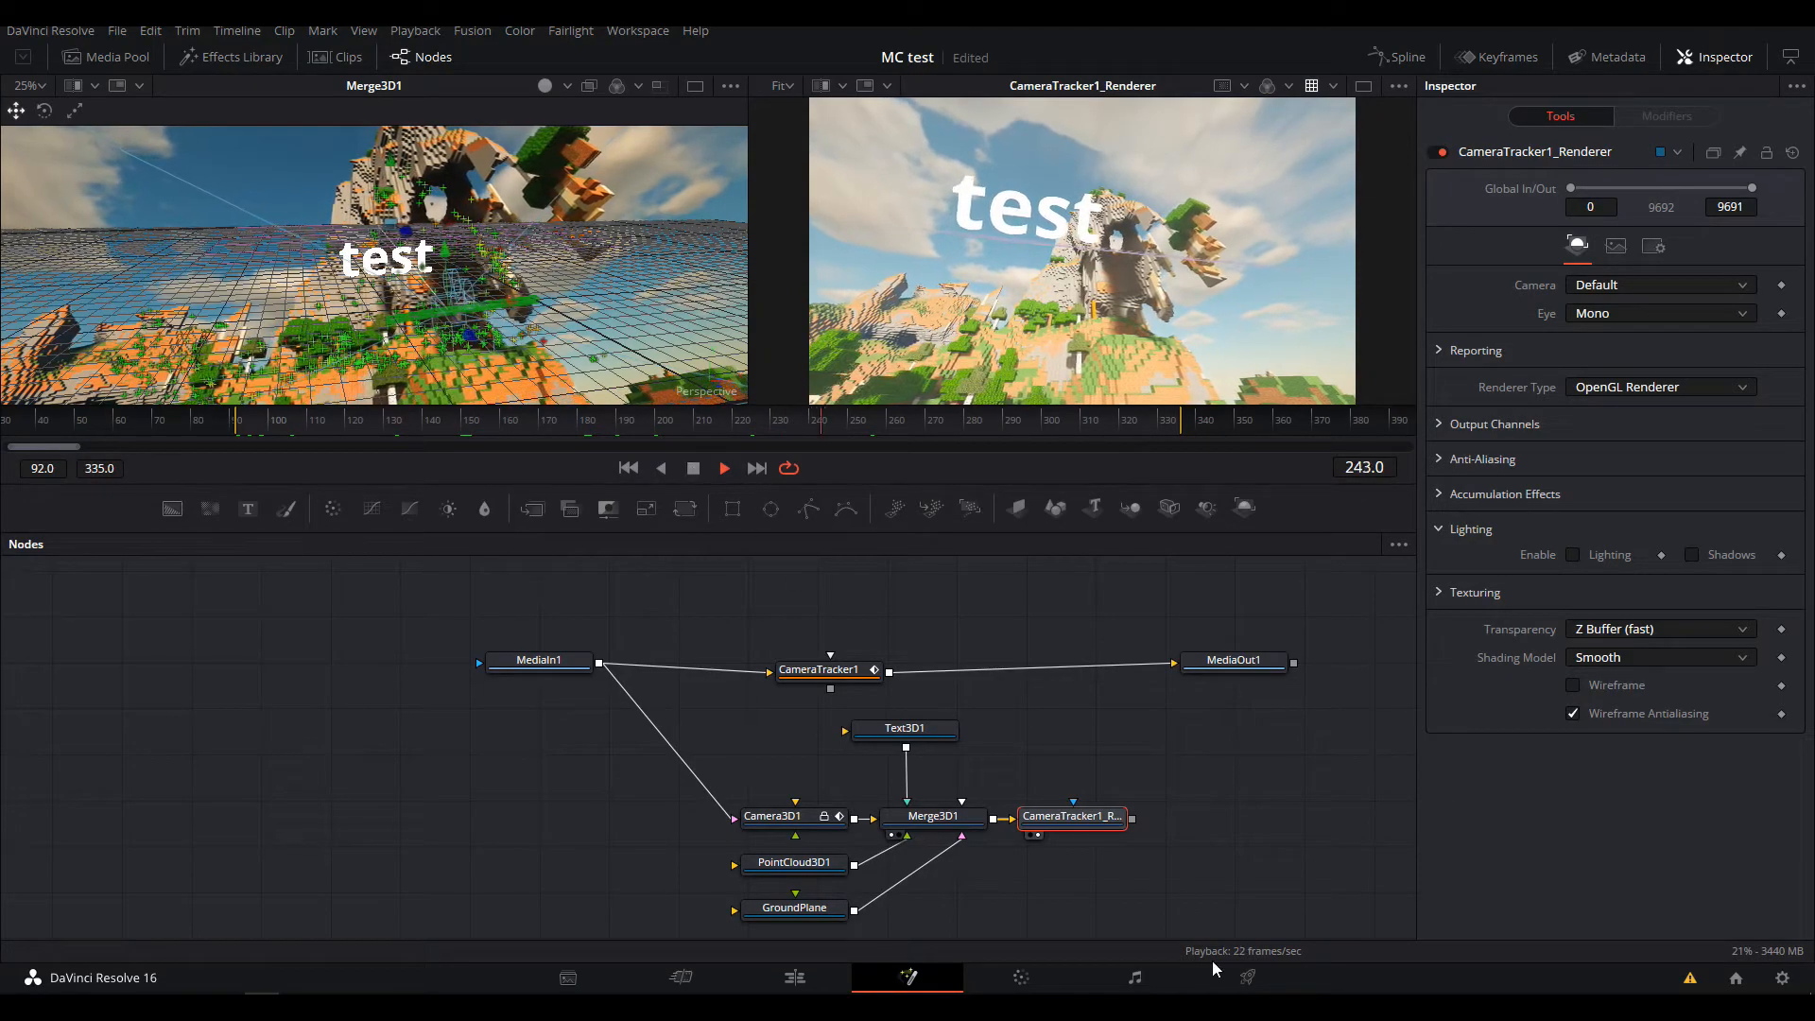
{"action": "left_click", "coordinate": [693, 469]}
{"action": "left_click", "coordinate": [628, 468]}
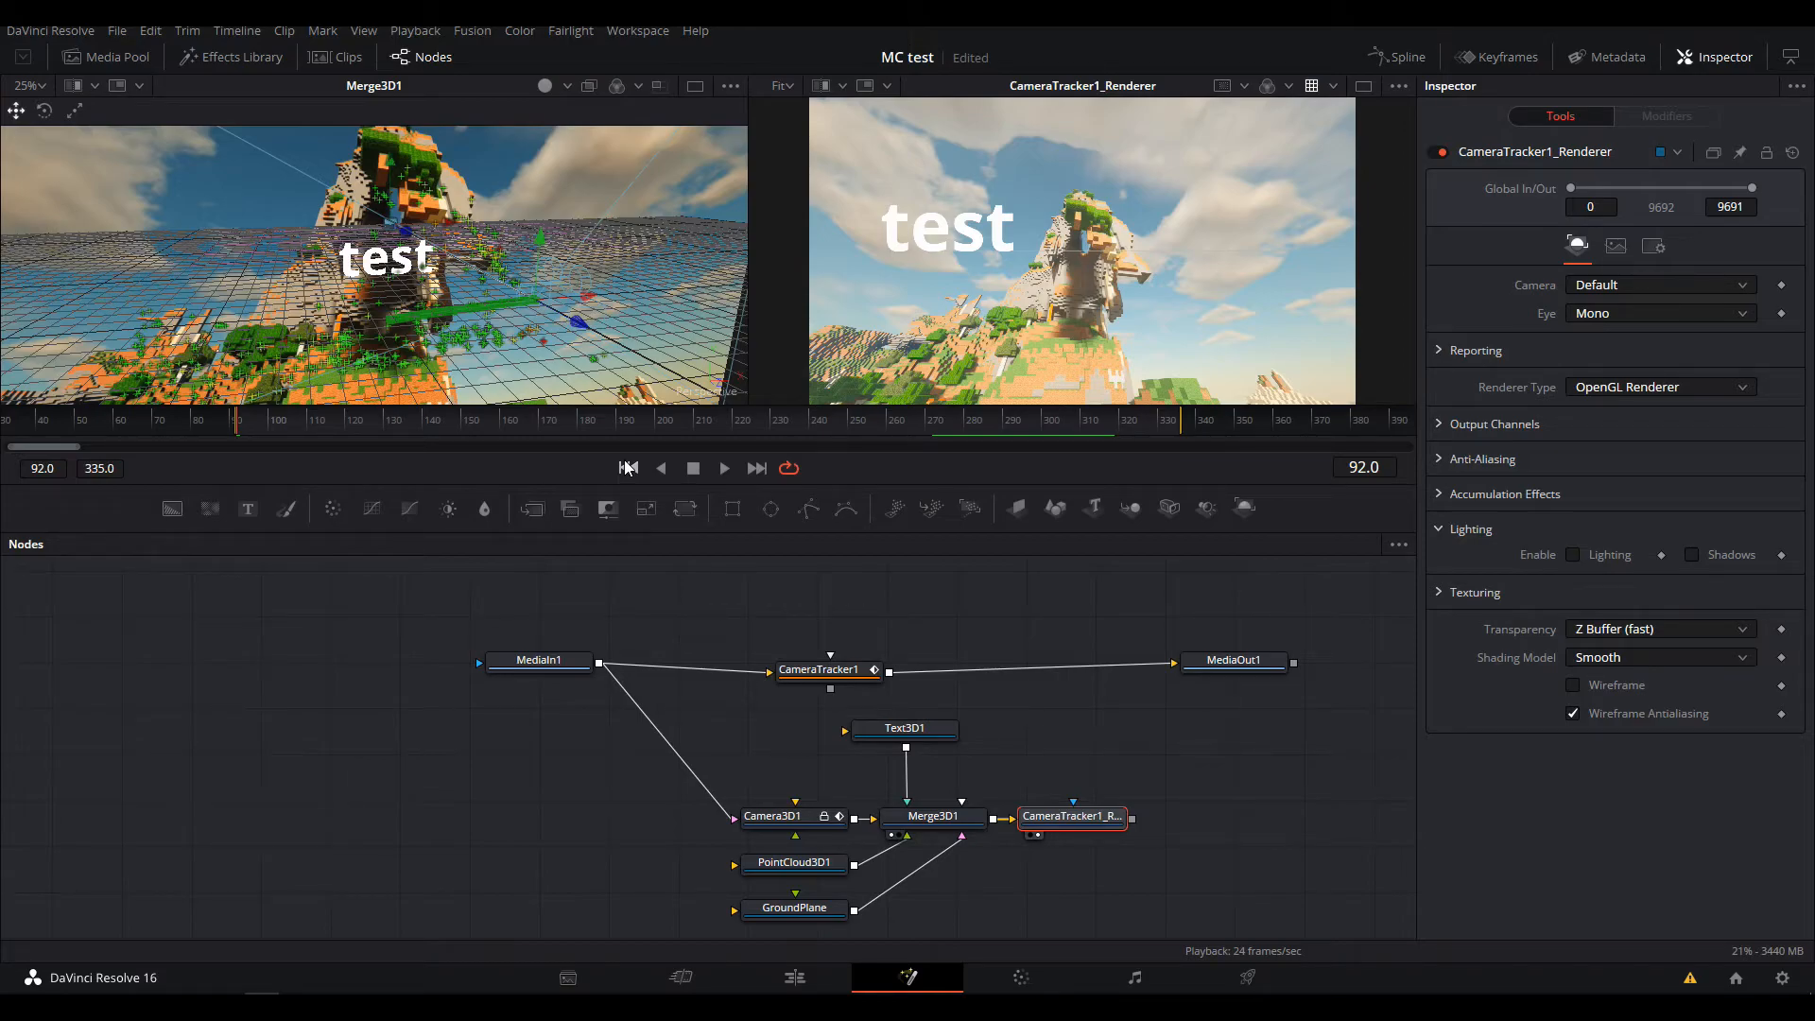
{"action": "left_click_drag", "start_coordinate": [705, 426], "coordinate": [934, 430]}
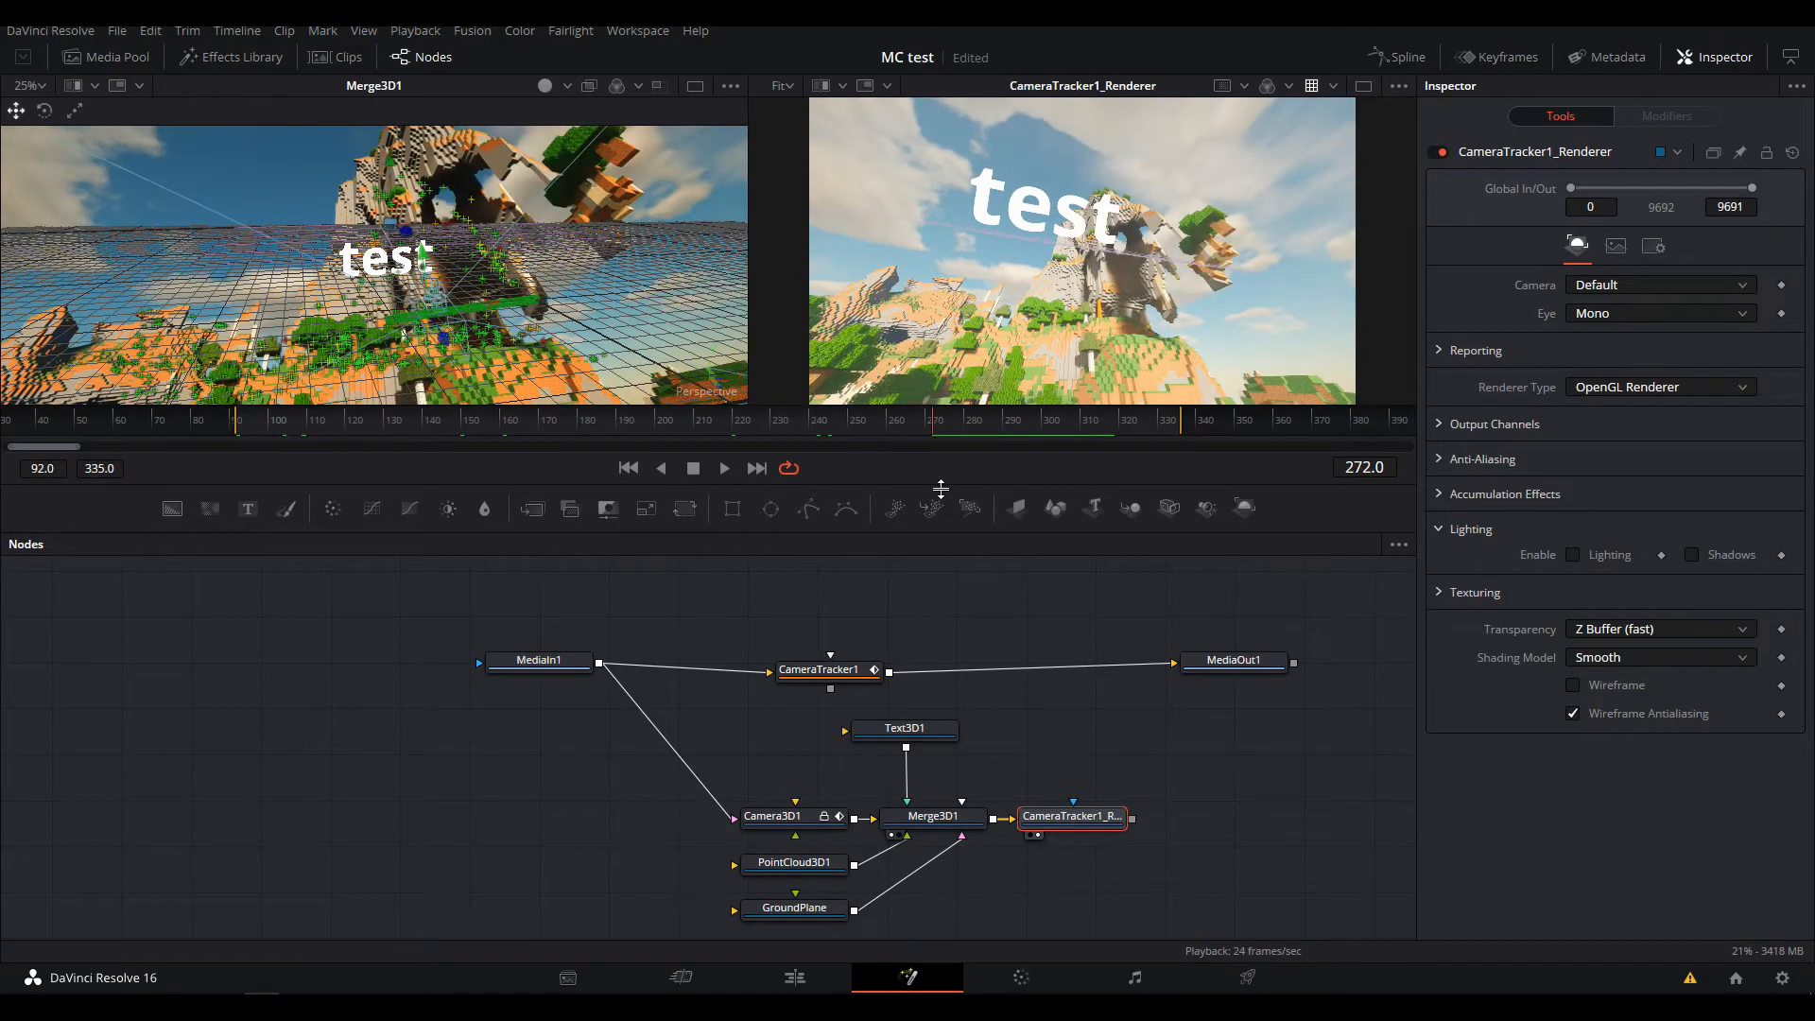
Review CameraTracker1's camera and solve settings
{"action": "left_click", "coordinate": [850, 670]}
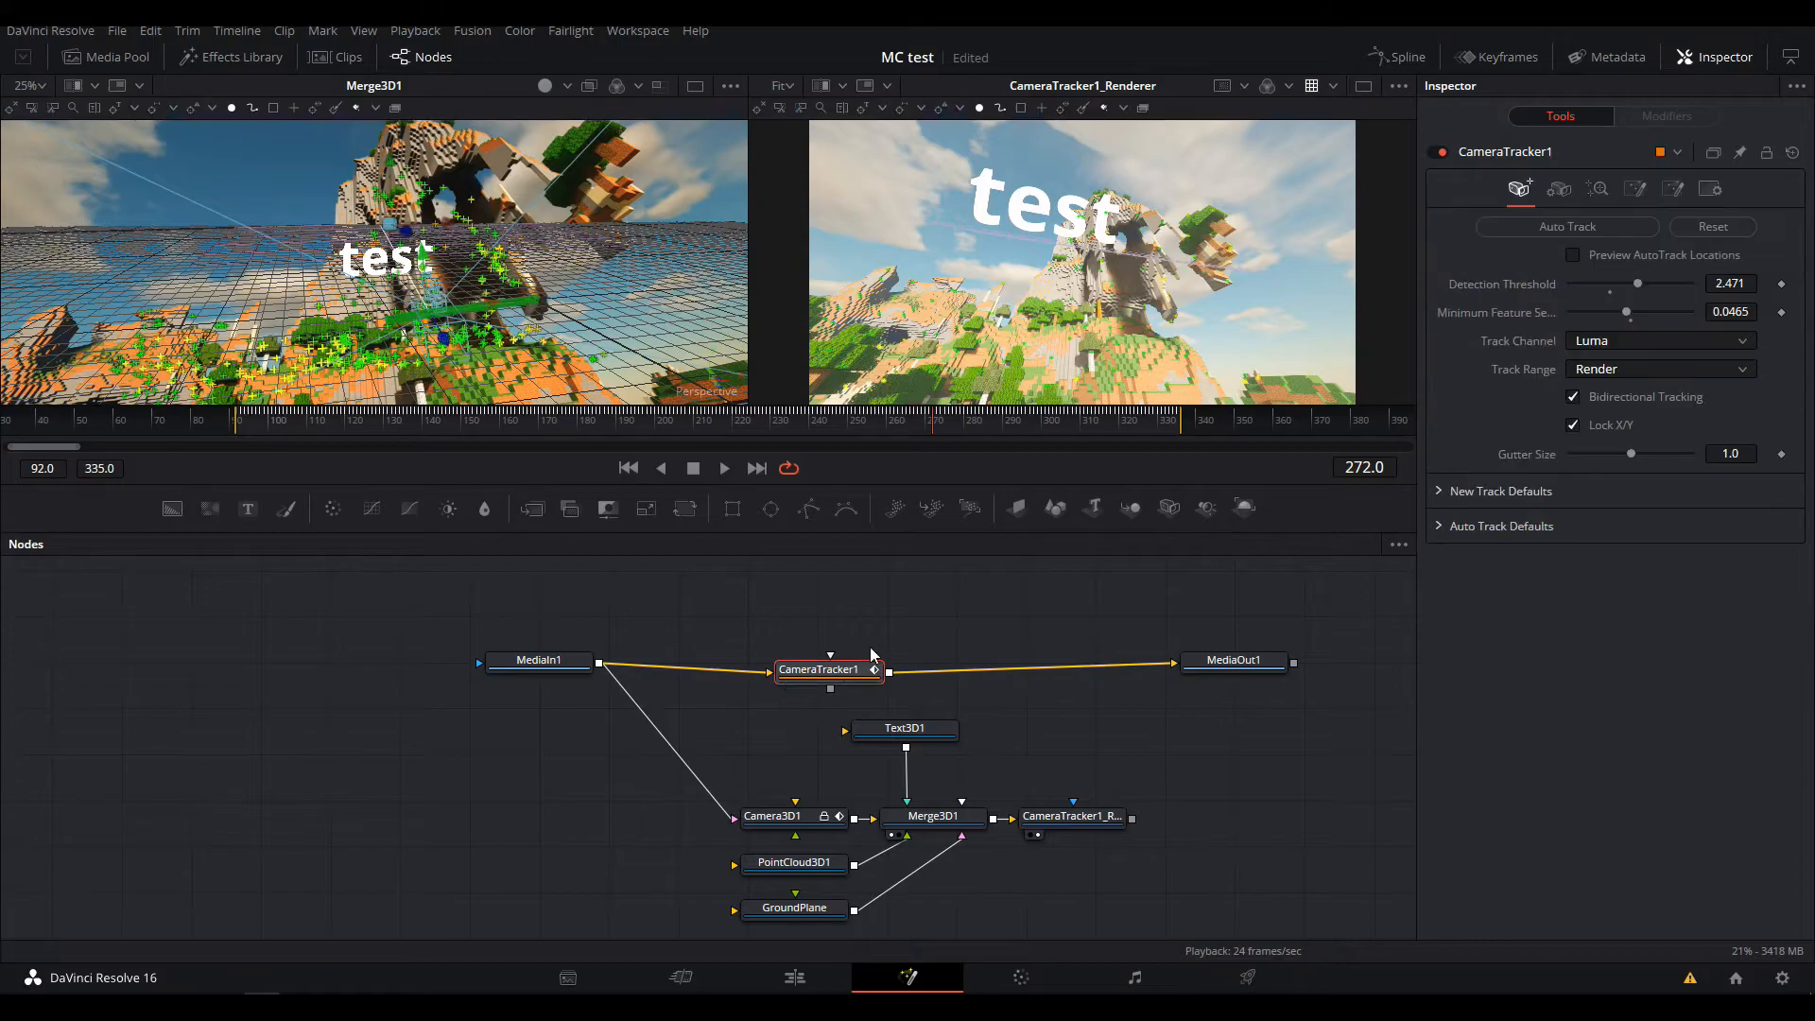
{"action": "left_click", "coordinate": [1558, 189]}
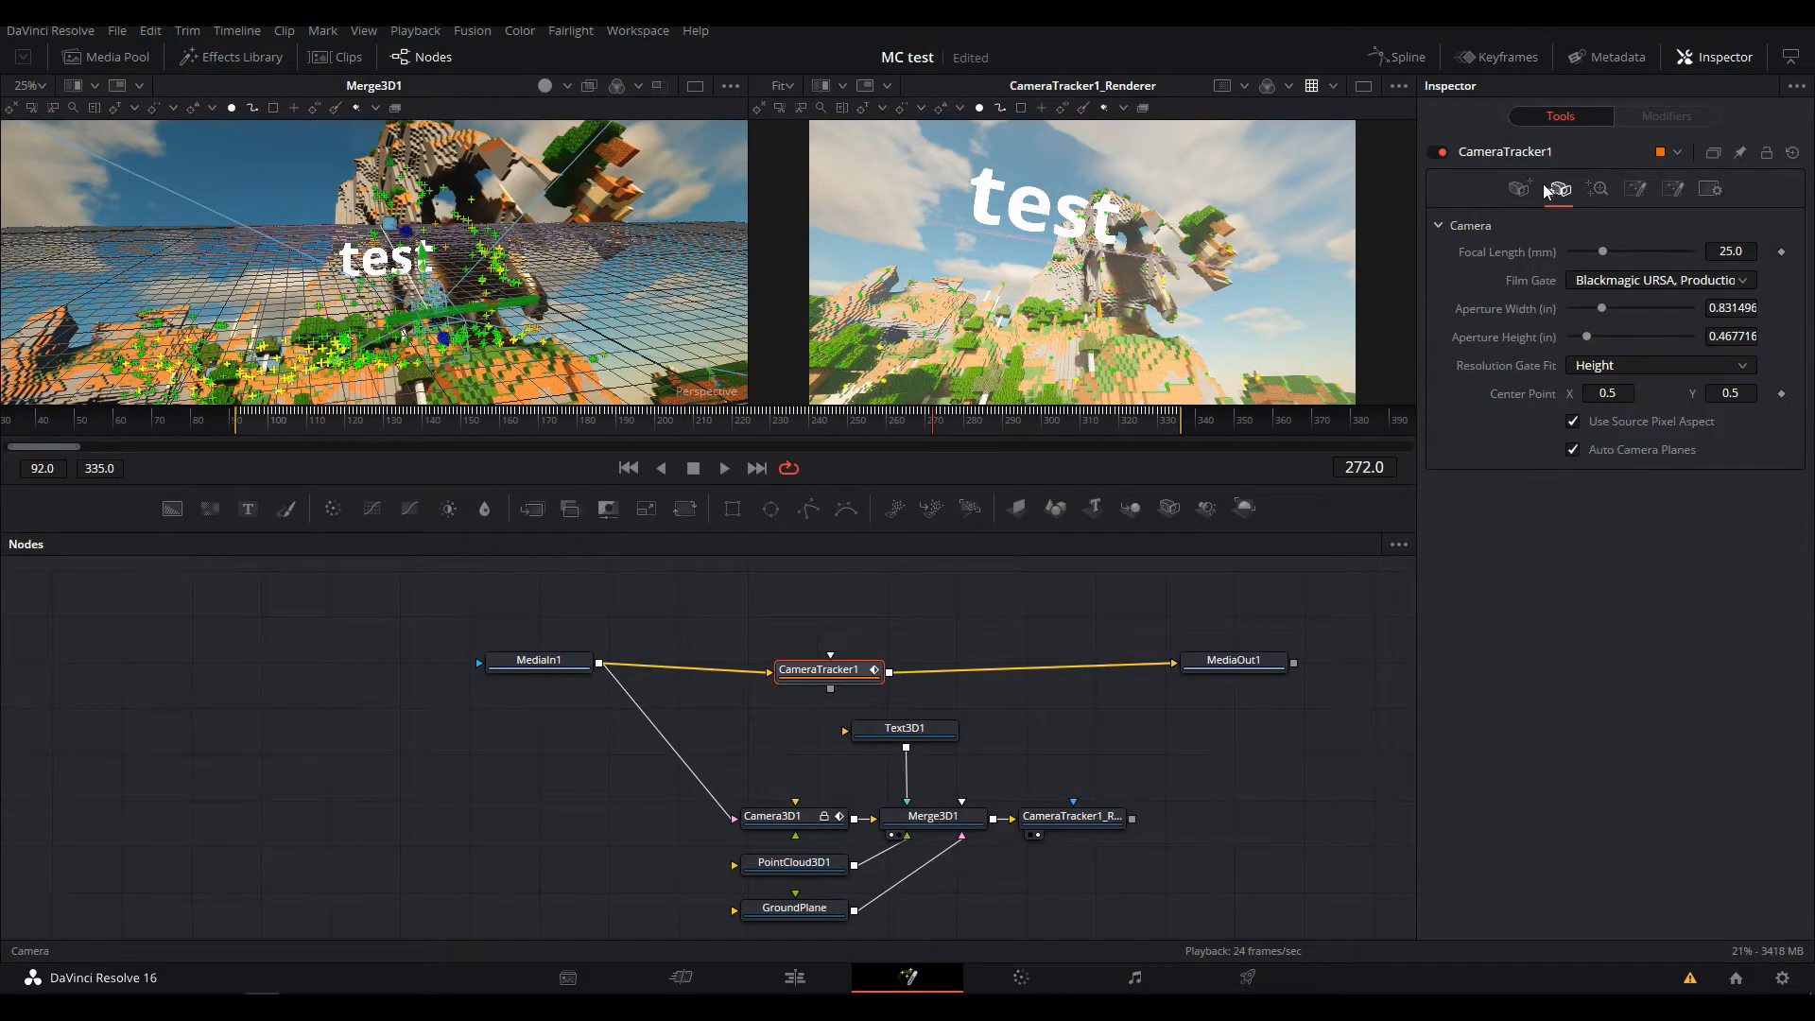
{"action": "left_click", "coordinate": [1598, 189]}
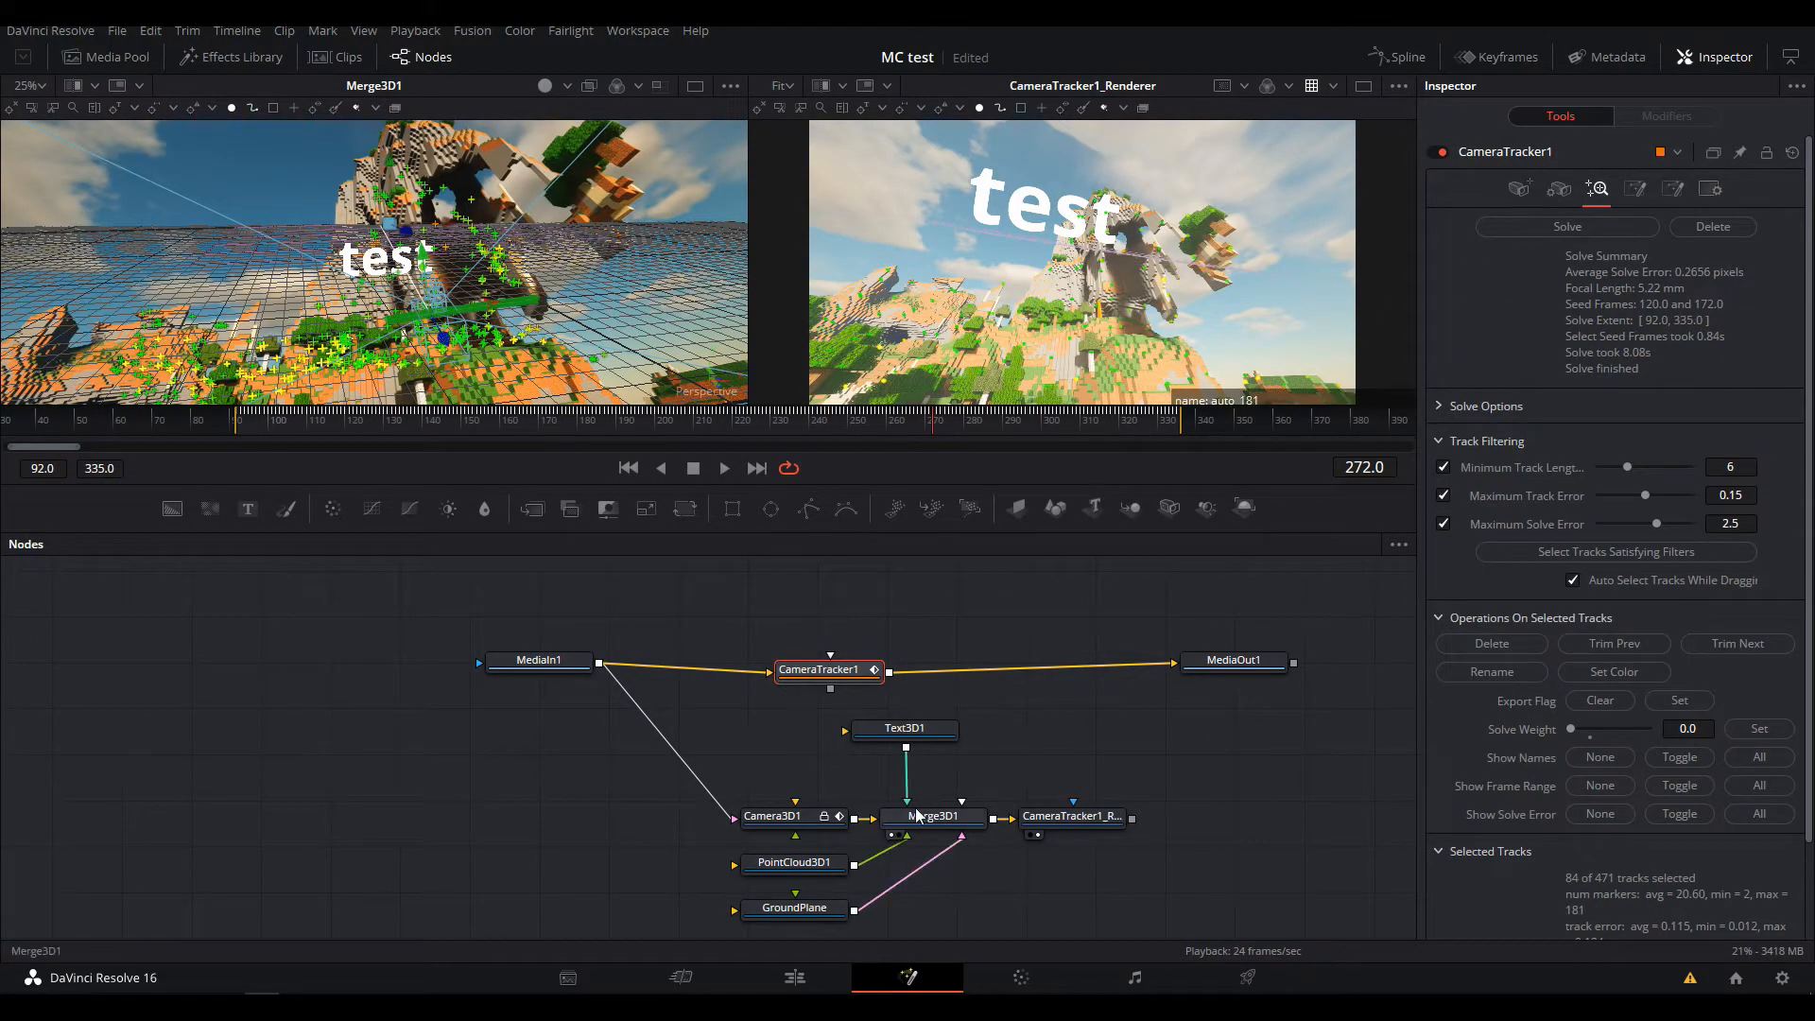
Move Text3D1 along its Z axis in the 3D view to about 6.079
{"action": "left_click_drag", "start_coordinate": [581, 291], "coordinate": [693, 469]}
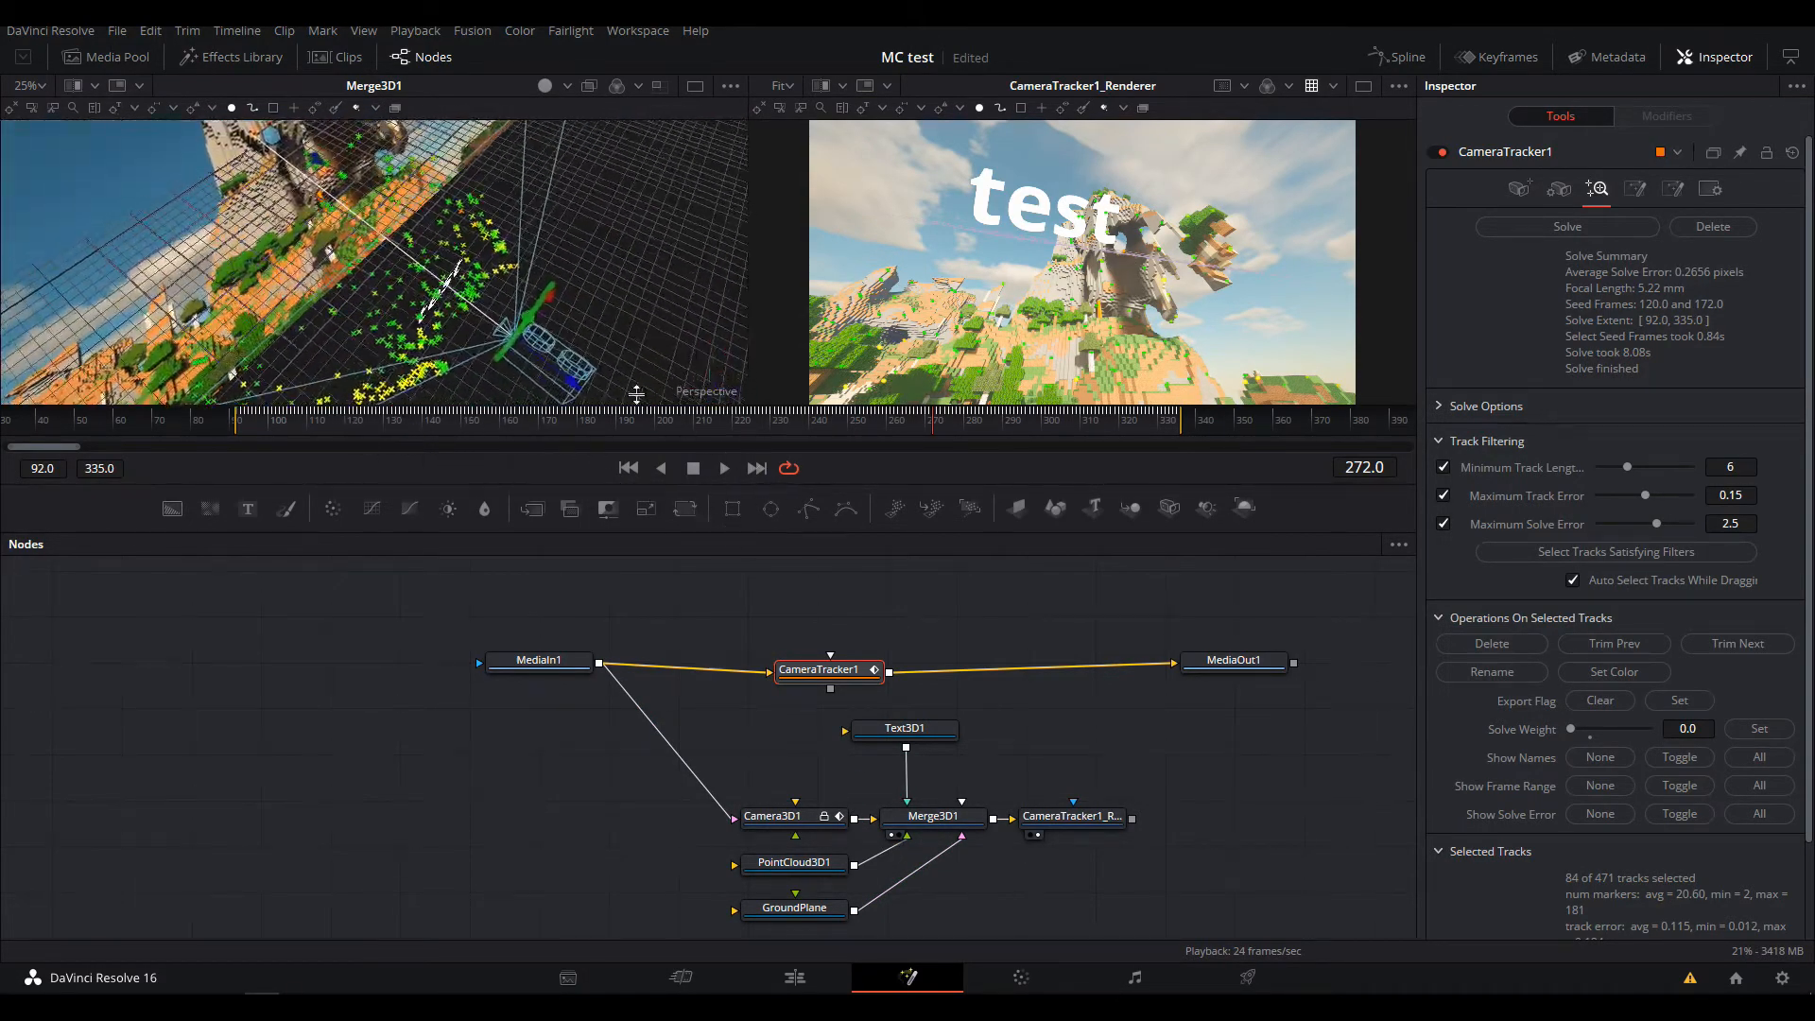
{"action": "left_click", "coordinate": [905, 729]}
{"action": "left_click_drag", "start_coordinate": [478, 337], "coordinate": [482, 331]}
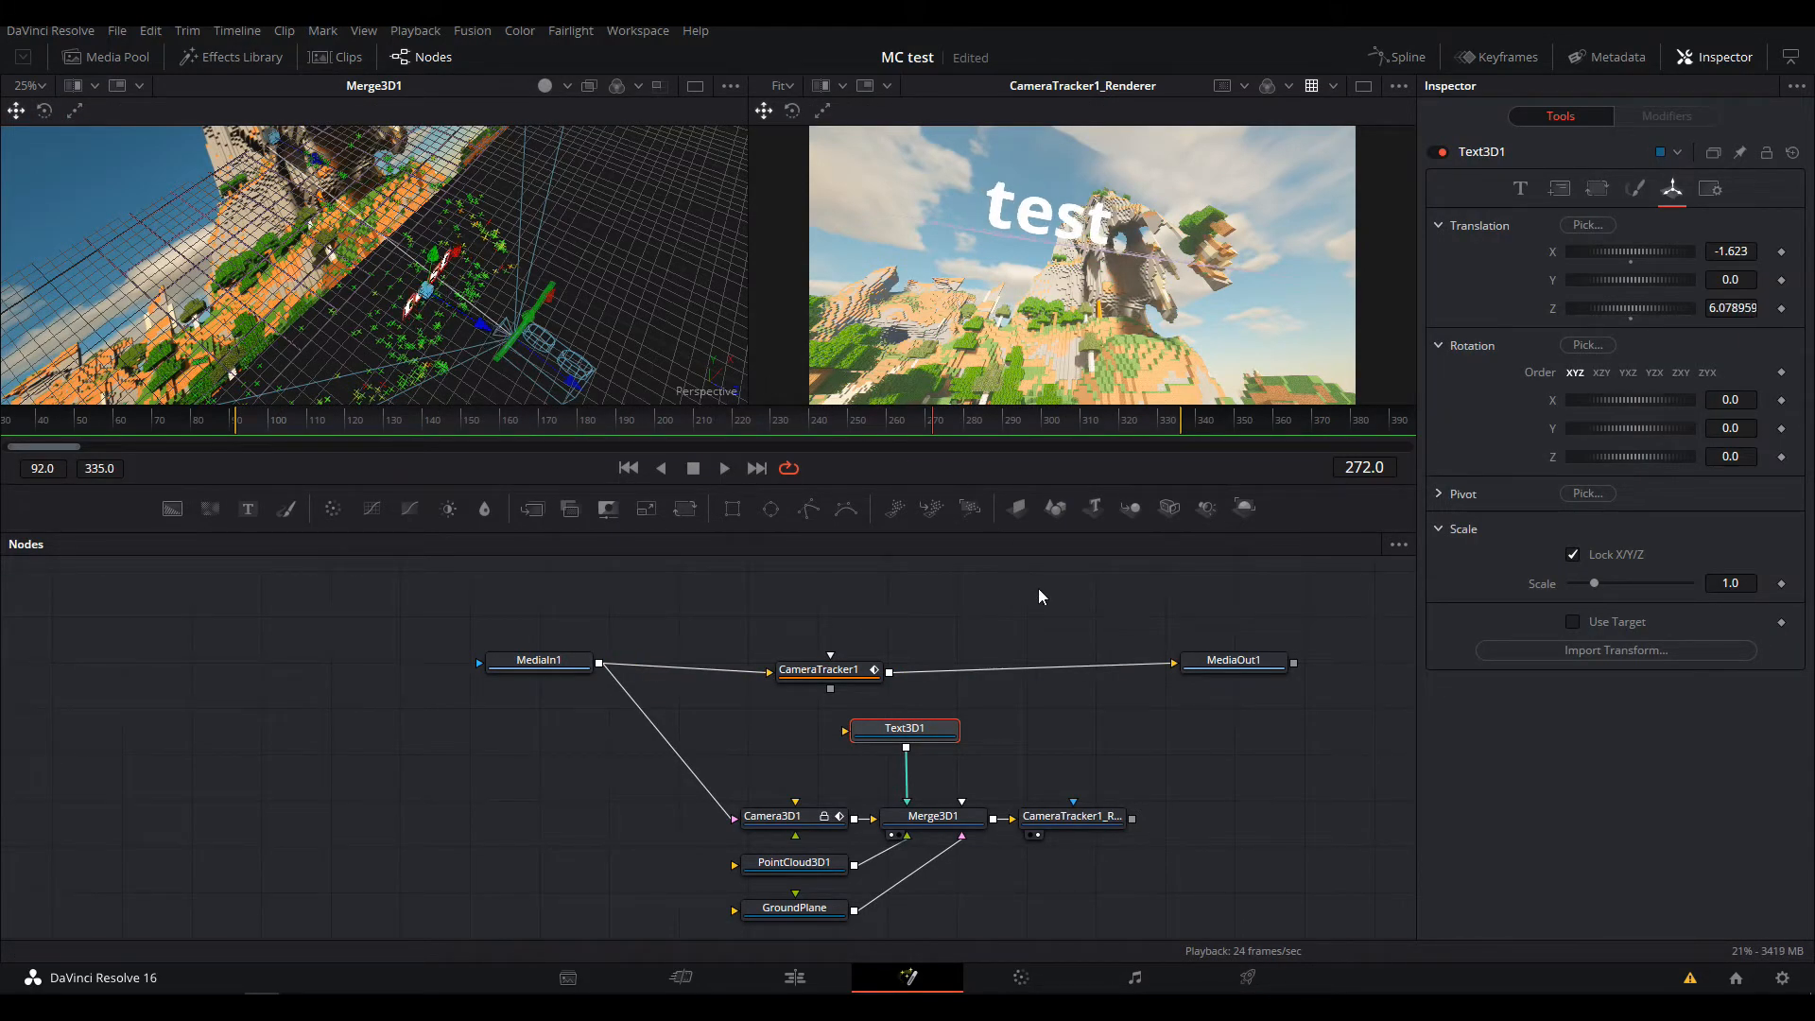
Review CameraTracker1's camera, solve and export settings, including the Ground Plane Options and 3D Scene Transform
{"action": "left_click", "coordinate": [823, 670]}
{"action": "left_click", "coordinate": [1635, 189]}
{"action": "left_click", "coordinate": [1711, 189]}
{"action": "left_click", "coordinate": [1628, 253]}
{"action": "left_click", "coordinate": [1594, 321]}
{"action": "left_click", "coordinate": [1562, 188]}
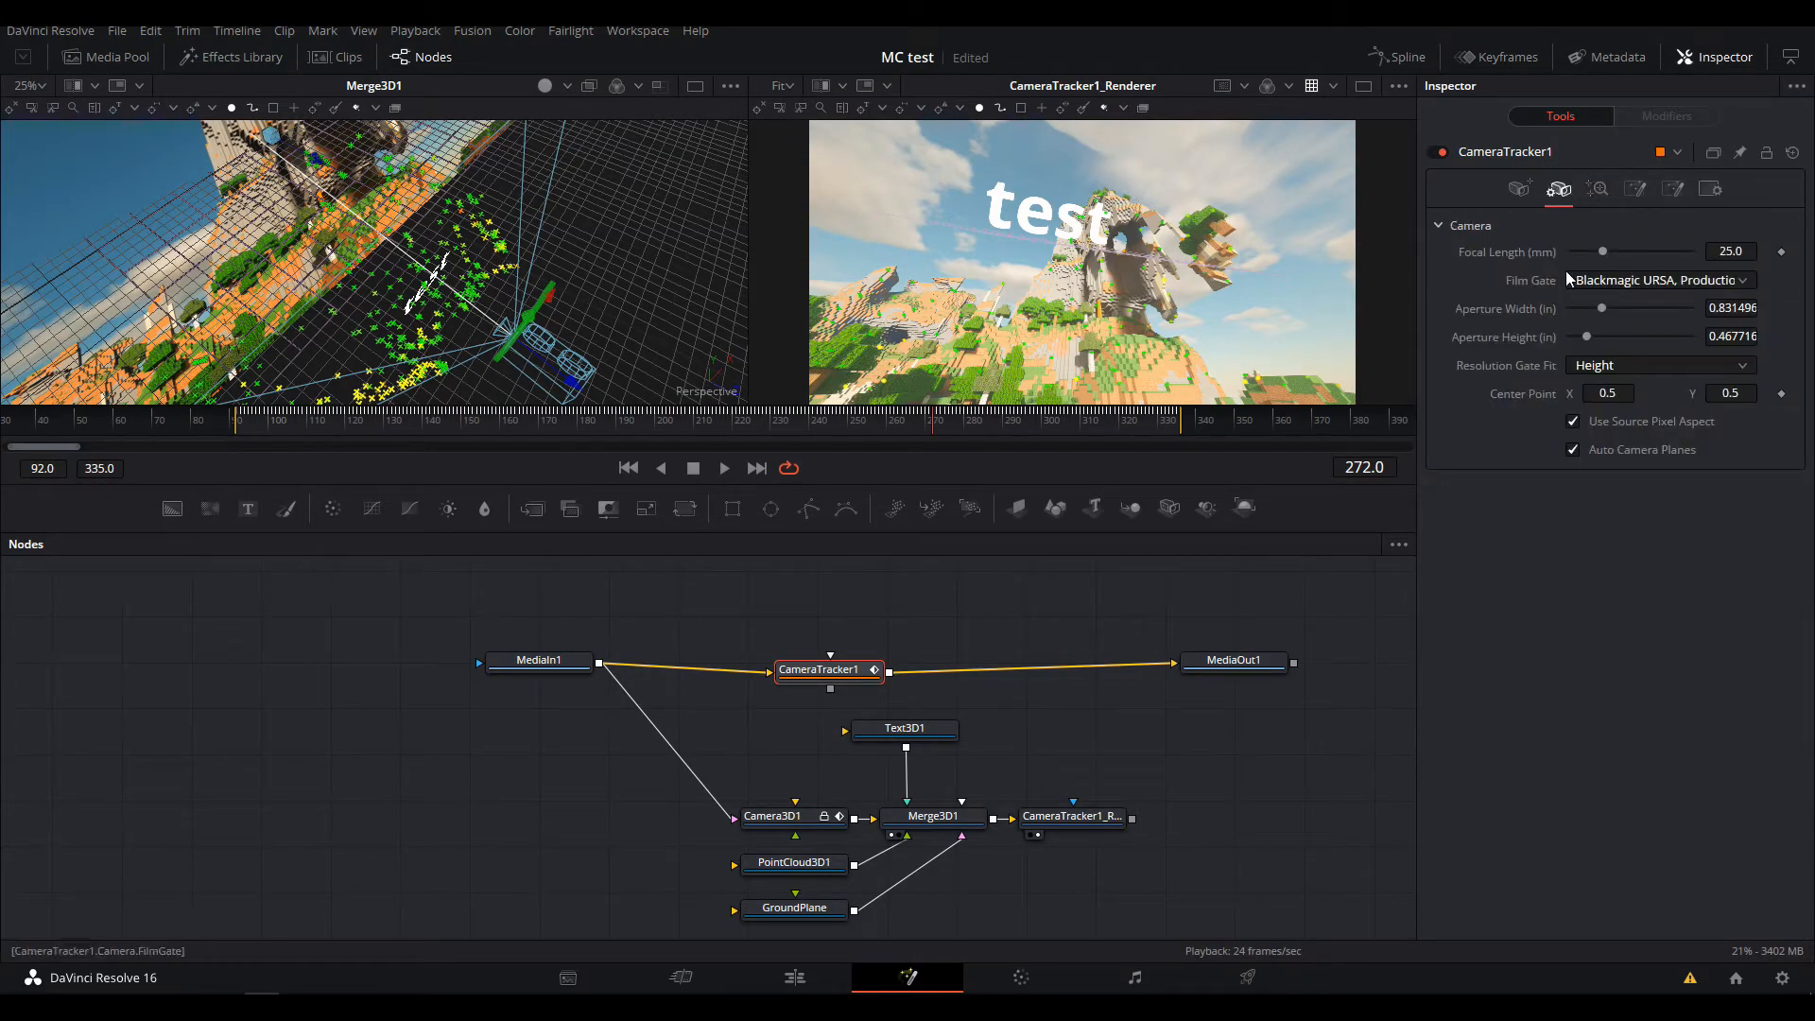
{"action": "left_click", "coordinate": [1598, 189]}
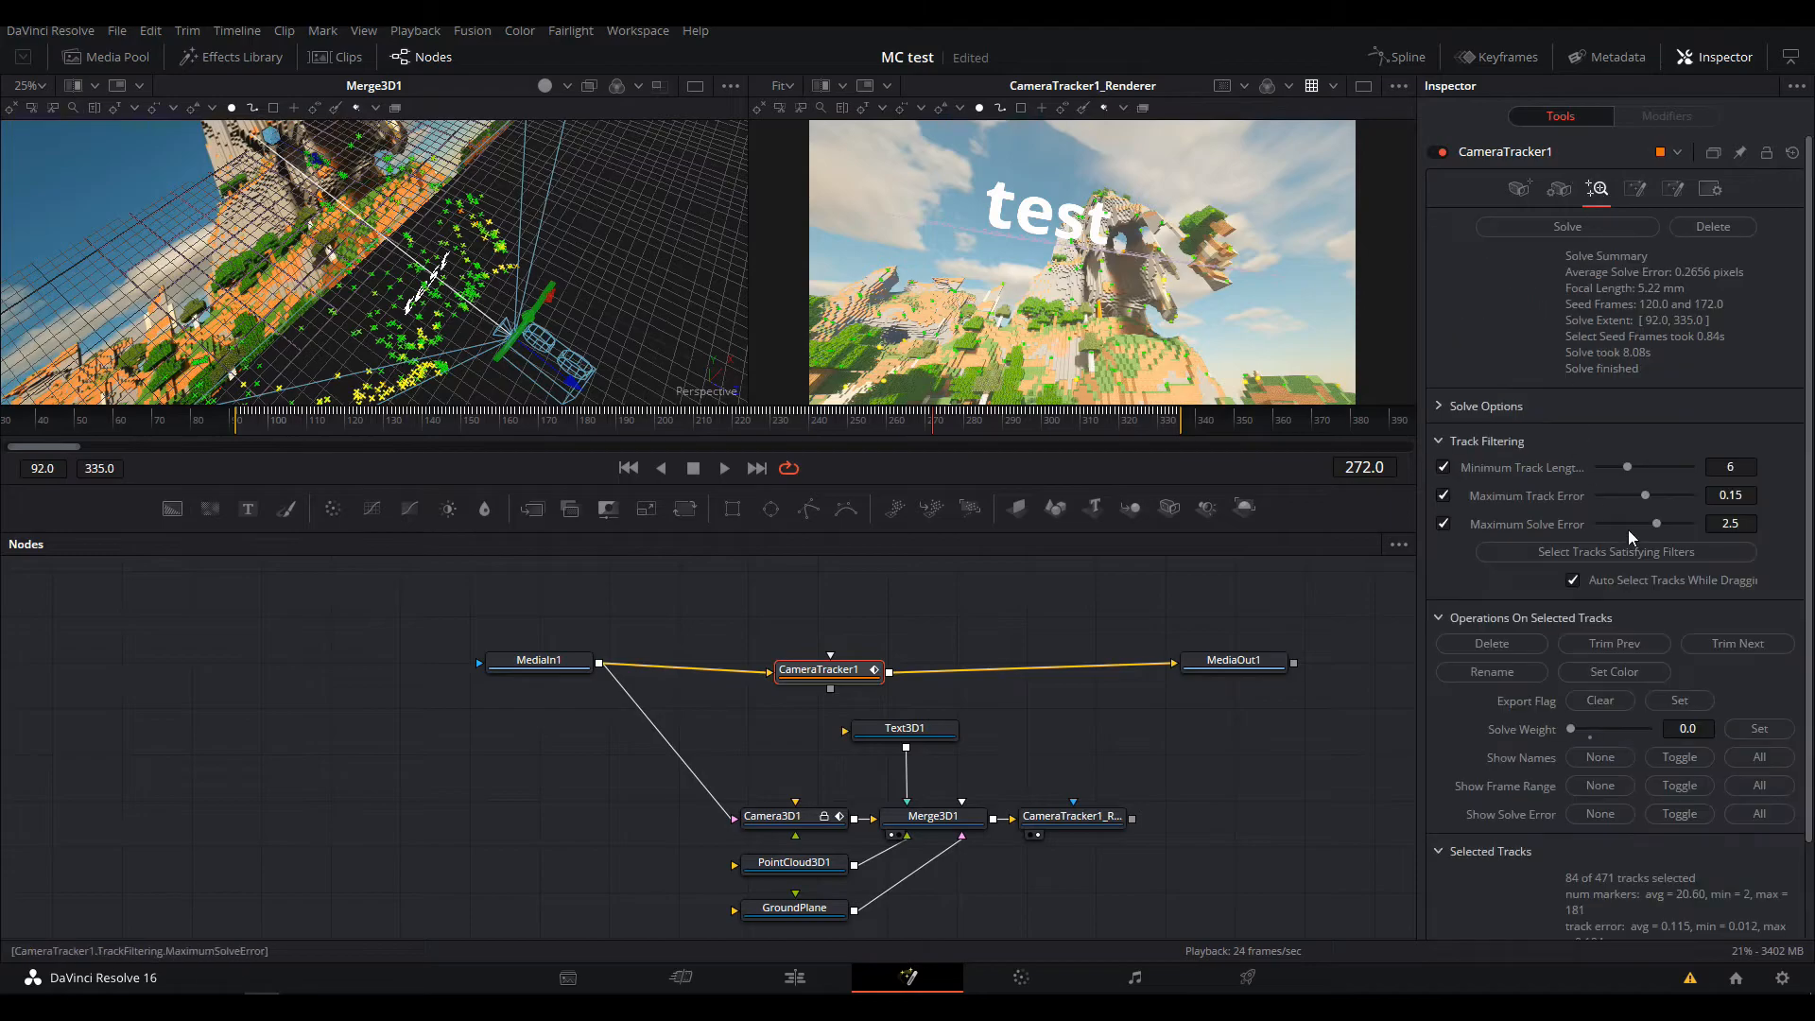
{"action": "left_click", "coordinate": [1635, 189]}
{"action": "left_click", "coordinate": [1444, 294]}
{"action": "left_click", "coordinate": [1443, 294]}
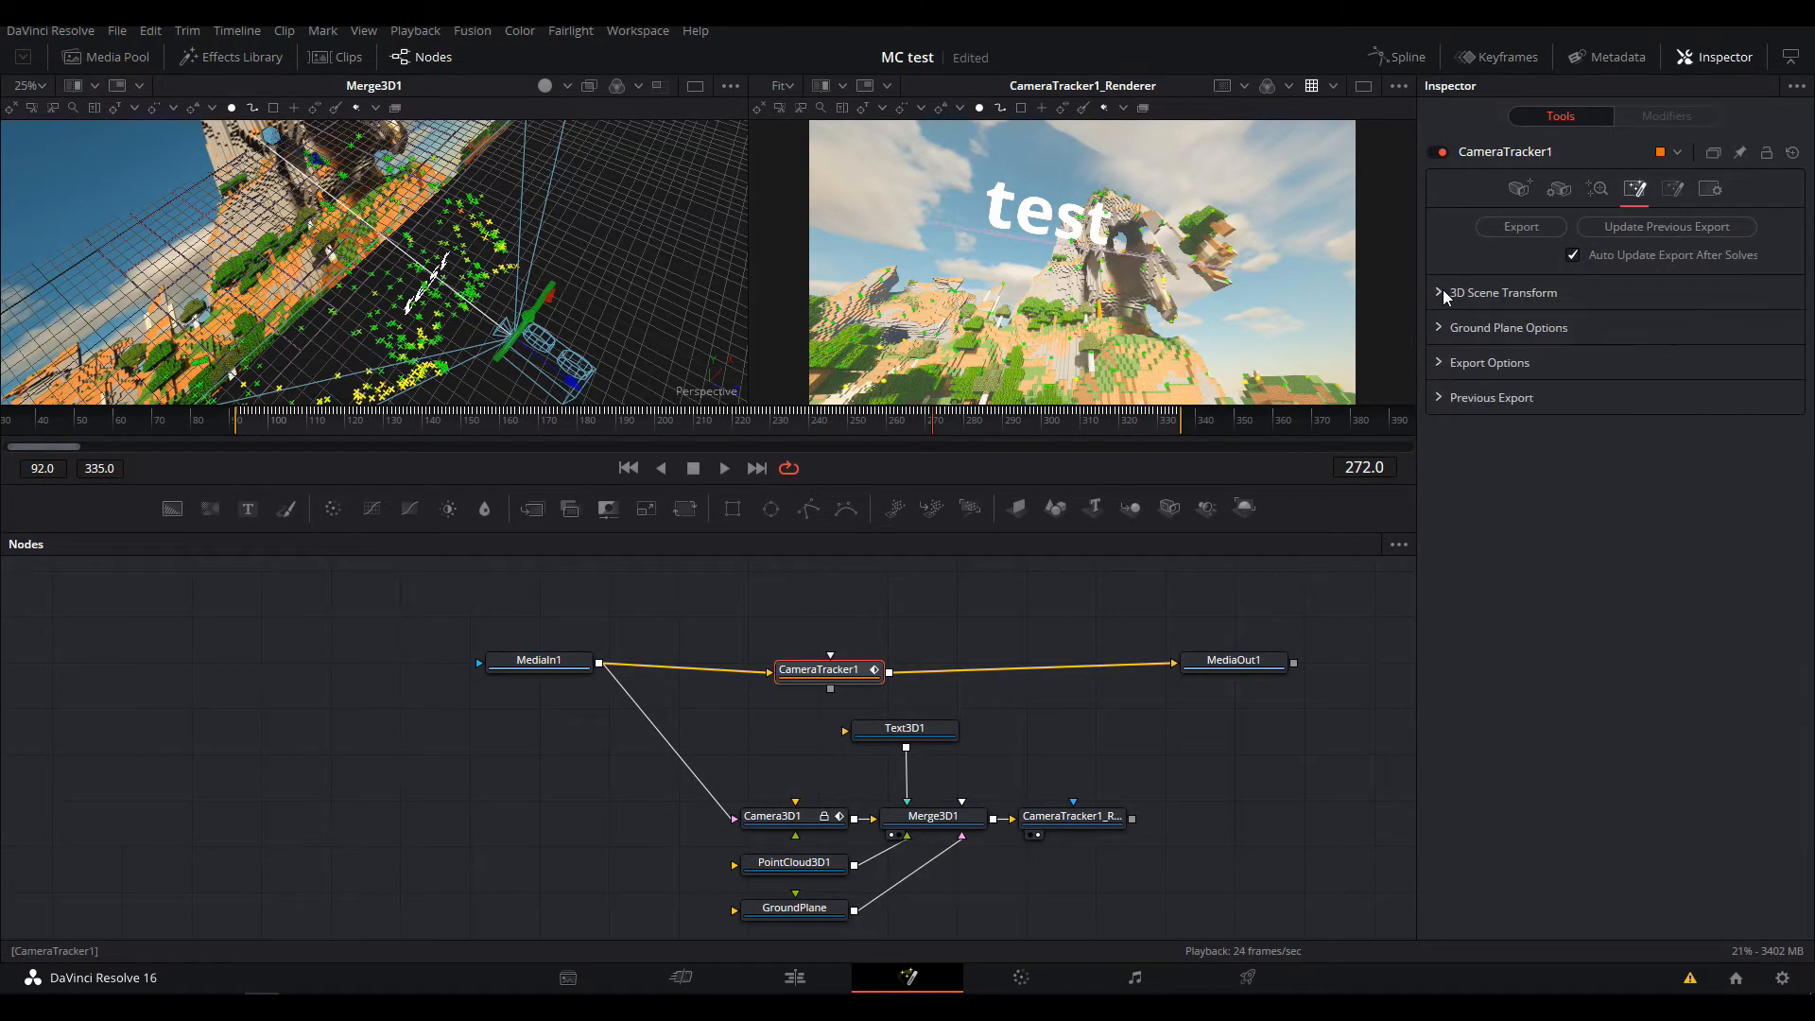
{"action": "left_click", "coordinate": [1437, 328]}
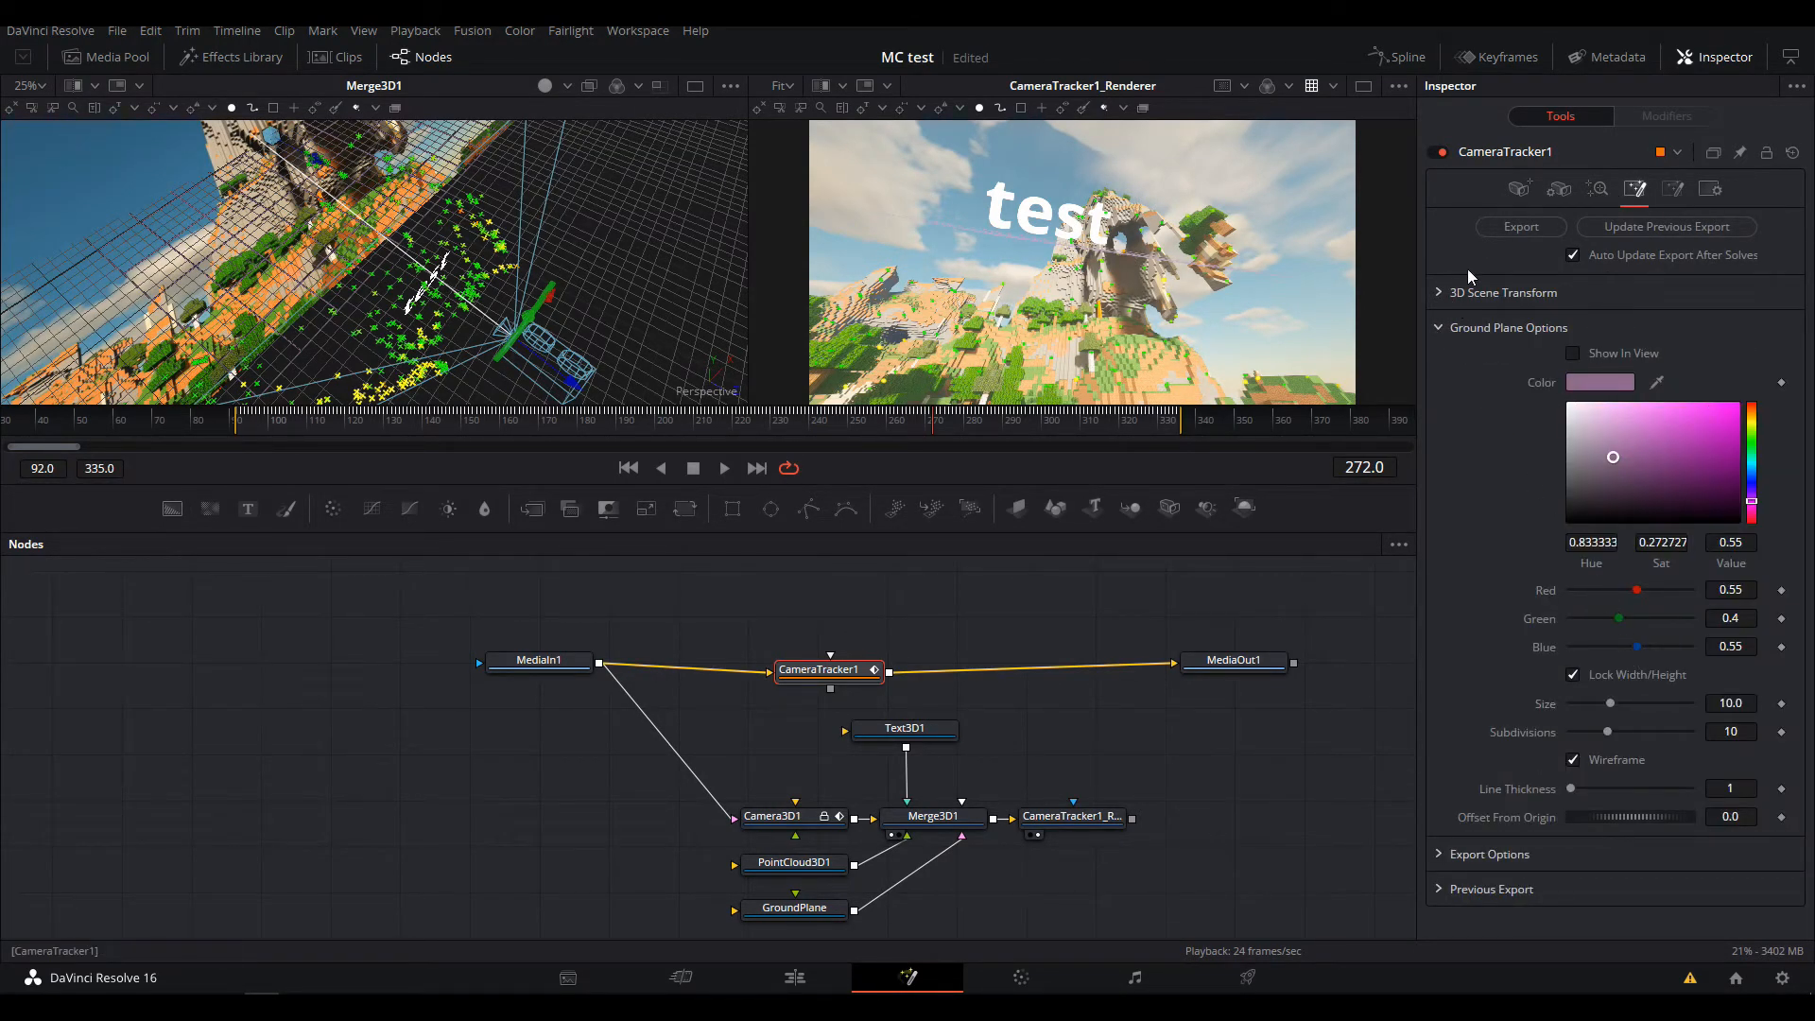
{"action": "left_click", "coordinate": [1443, 294]}
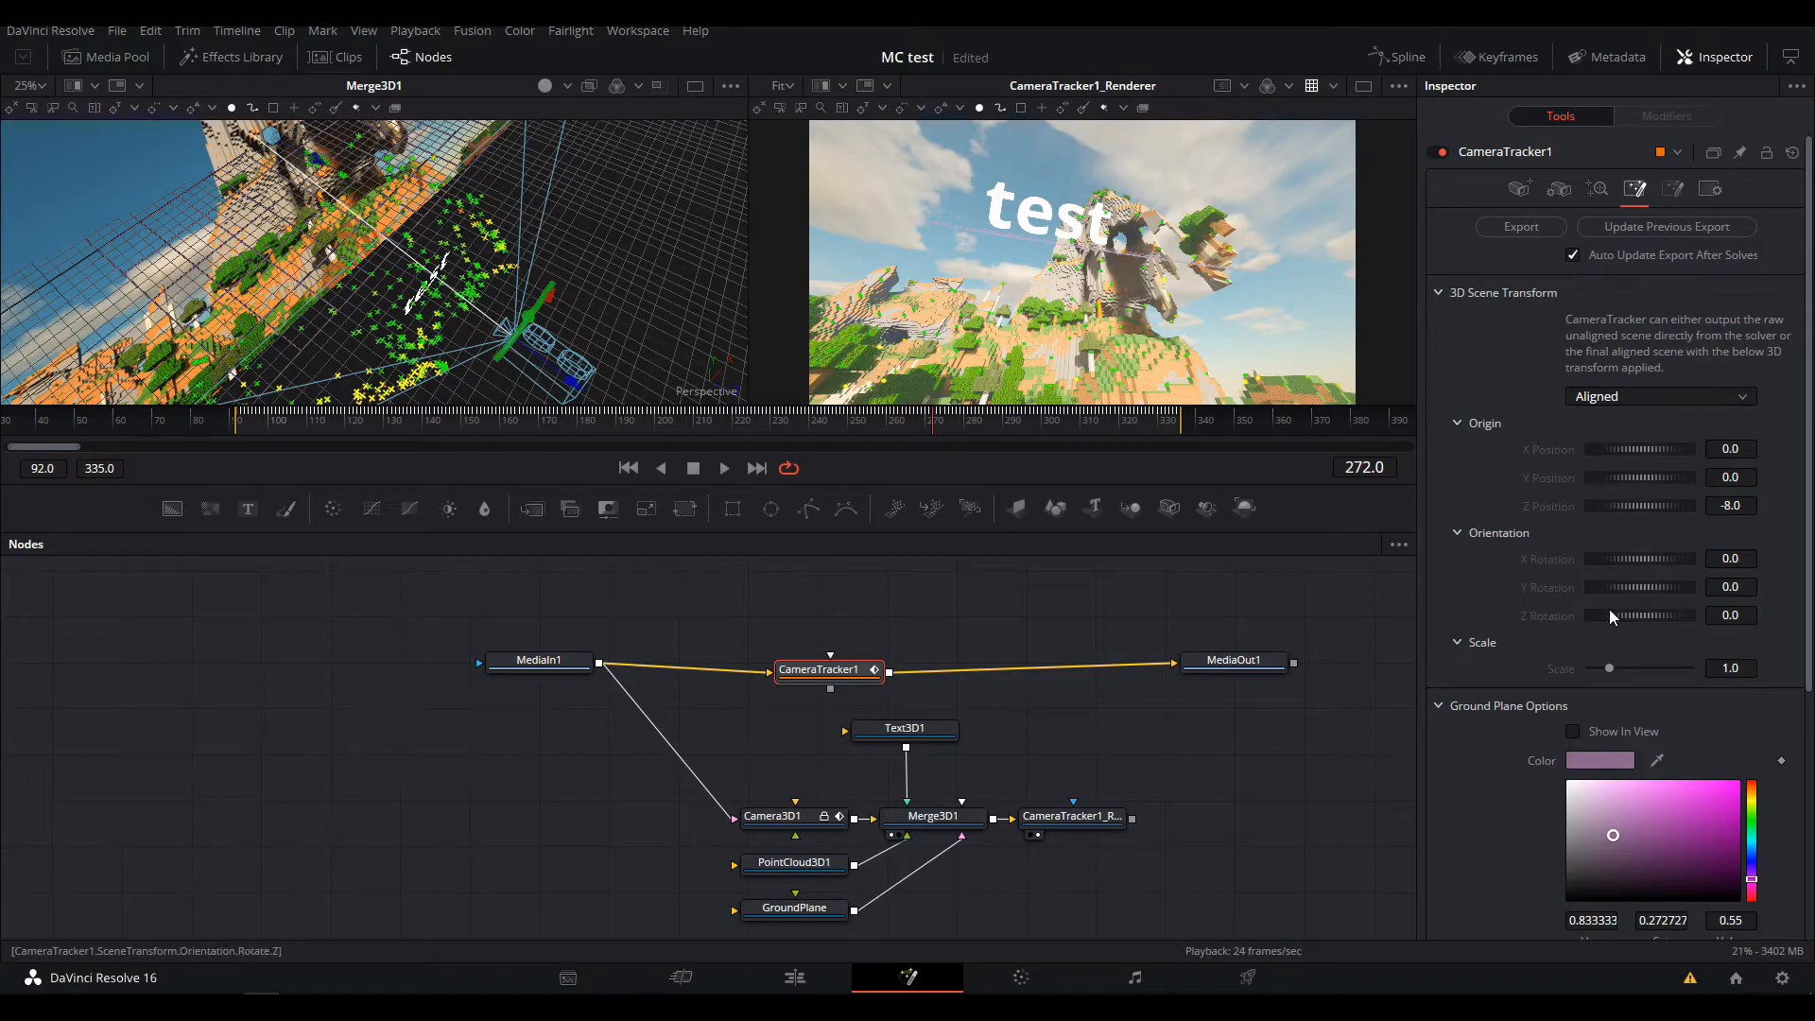
Show CameraTracker1 in the second viewer at frame 132 and enable Darken Image for its track display
{"action": "left_click", "coordinate": [1519, 188]}
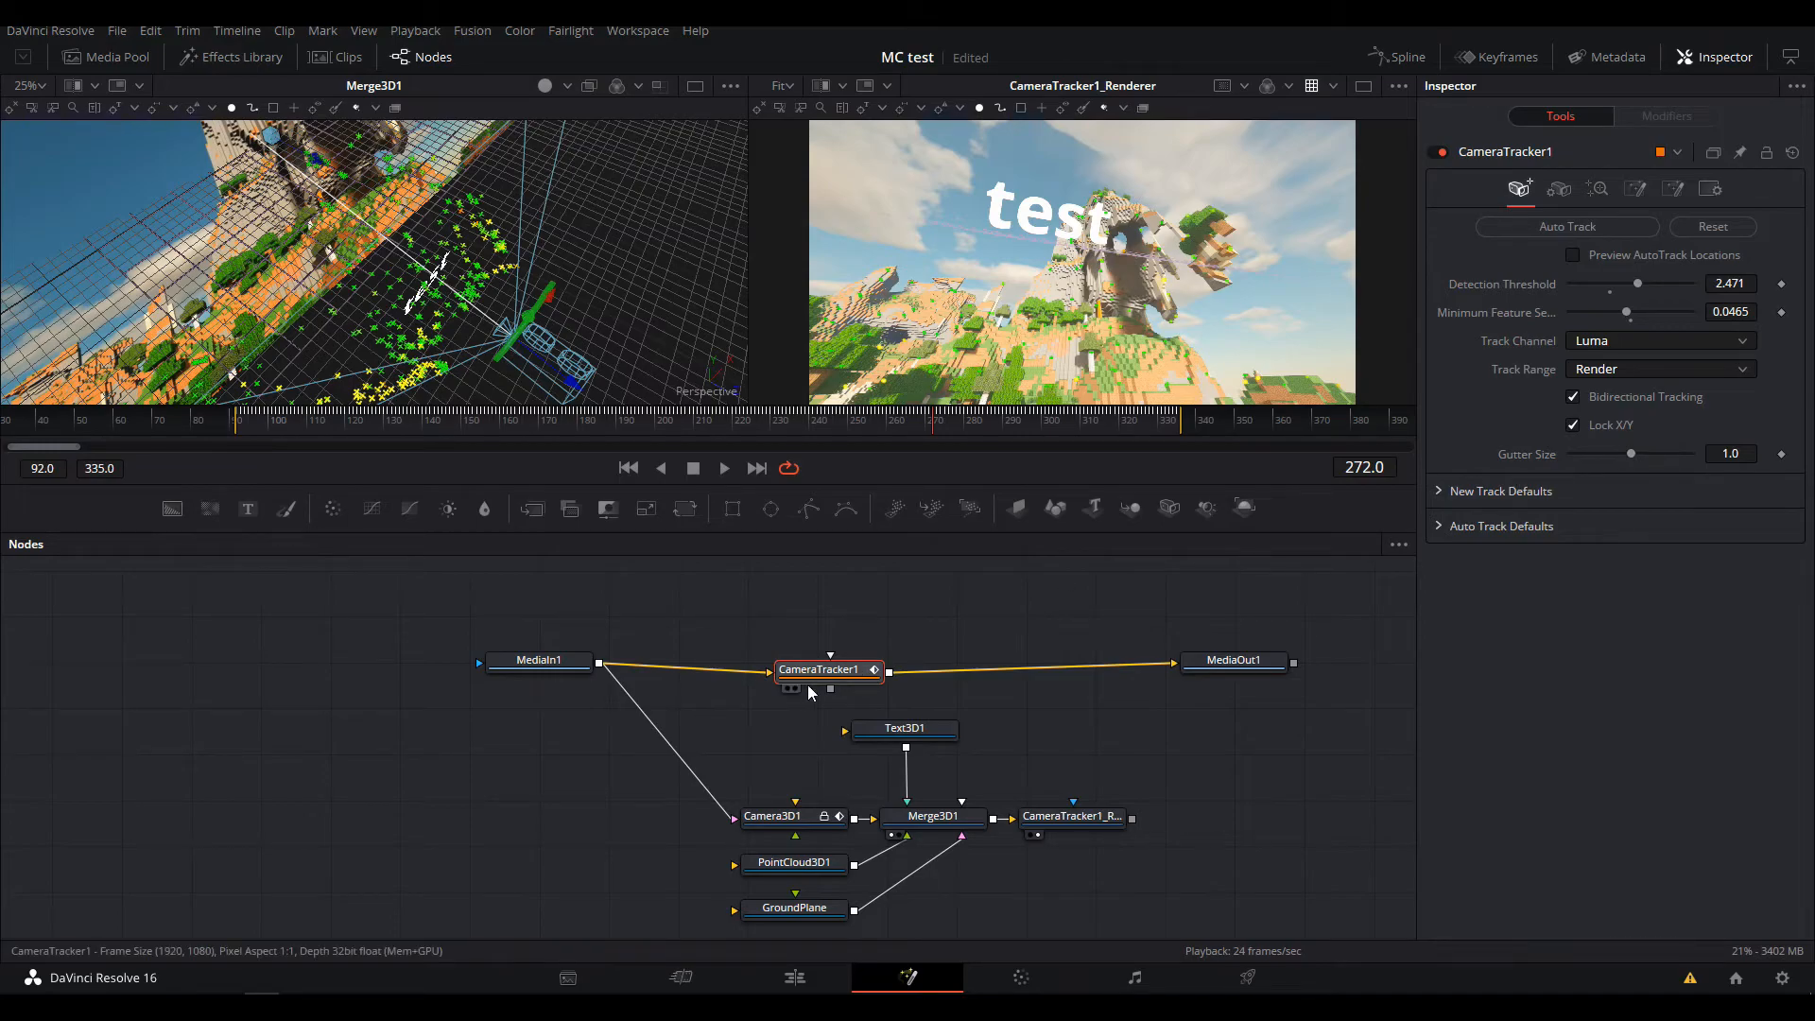
{"action": "left_click", "coordinate": [799, 687]}
{"action": "left_click_drag", "start_coordinate": [556, 421], "coordinate": [393, 414]}
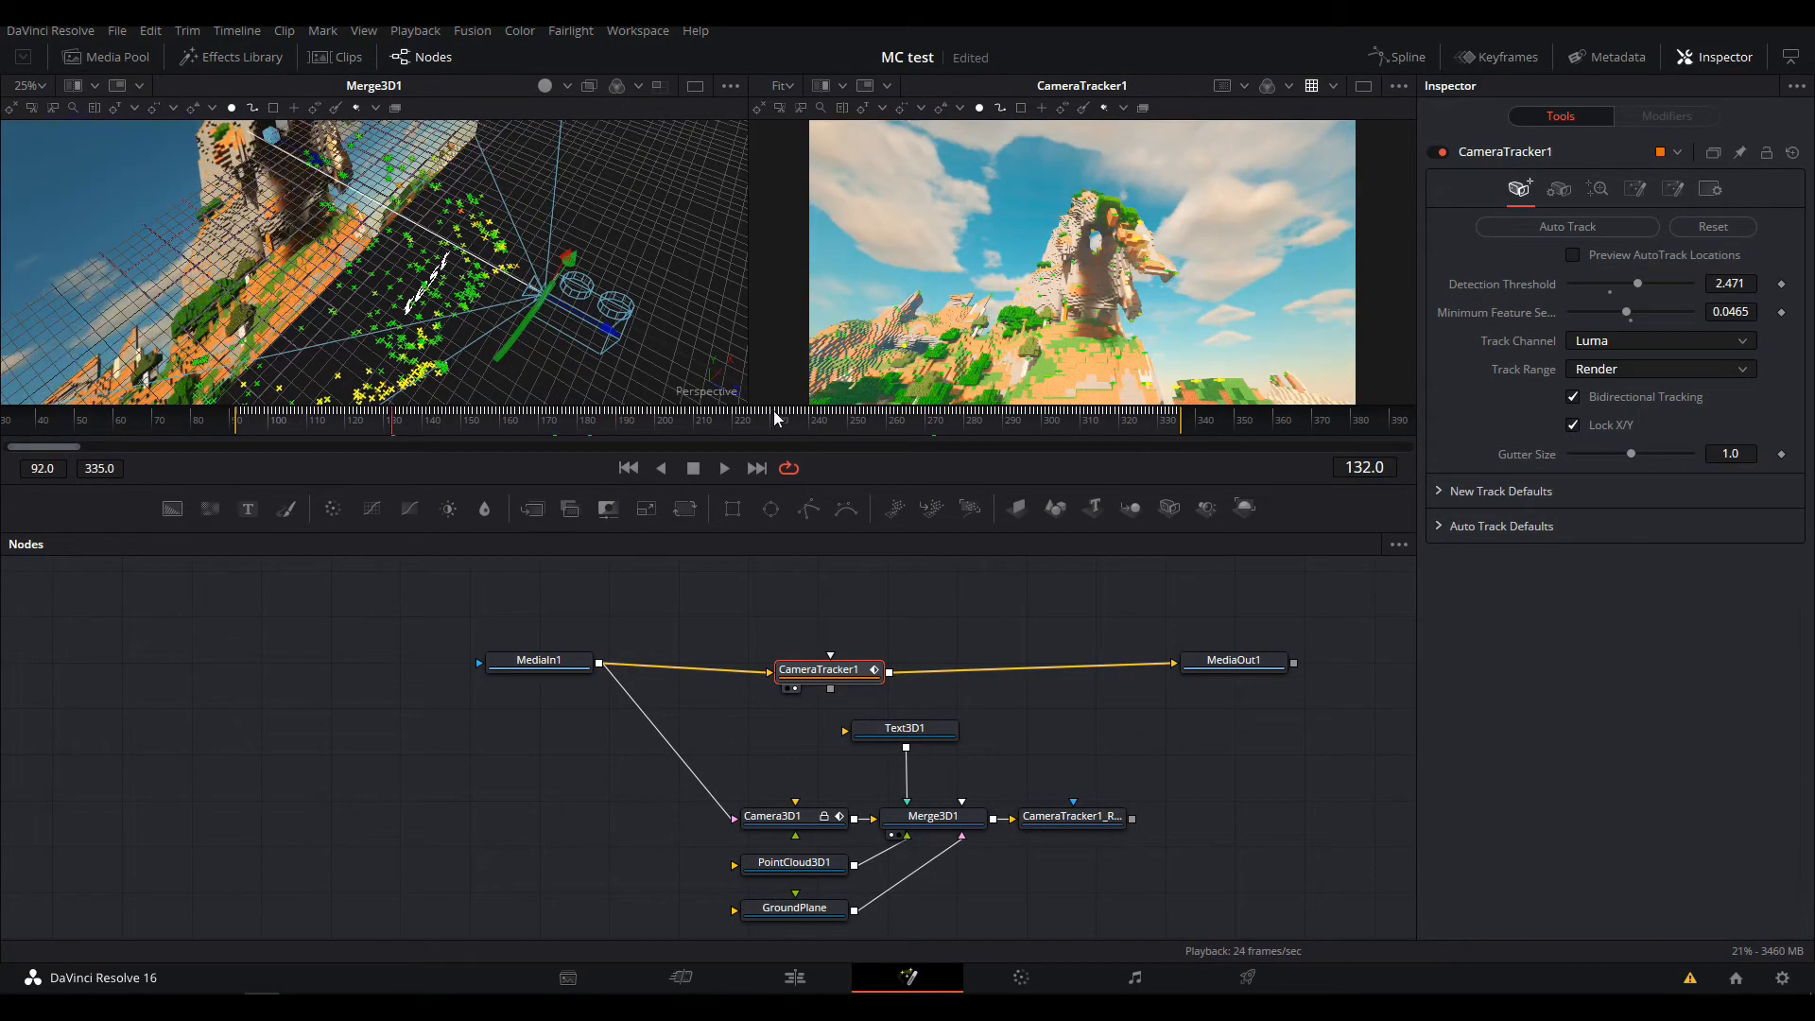
{"action": "left_click", "coordinate": [1673, 188]}
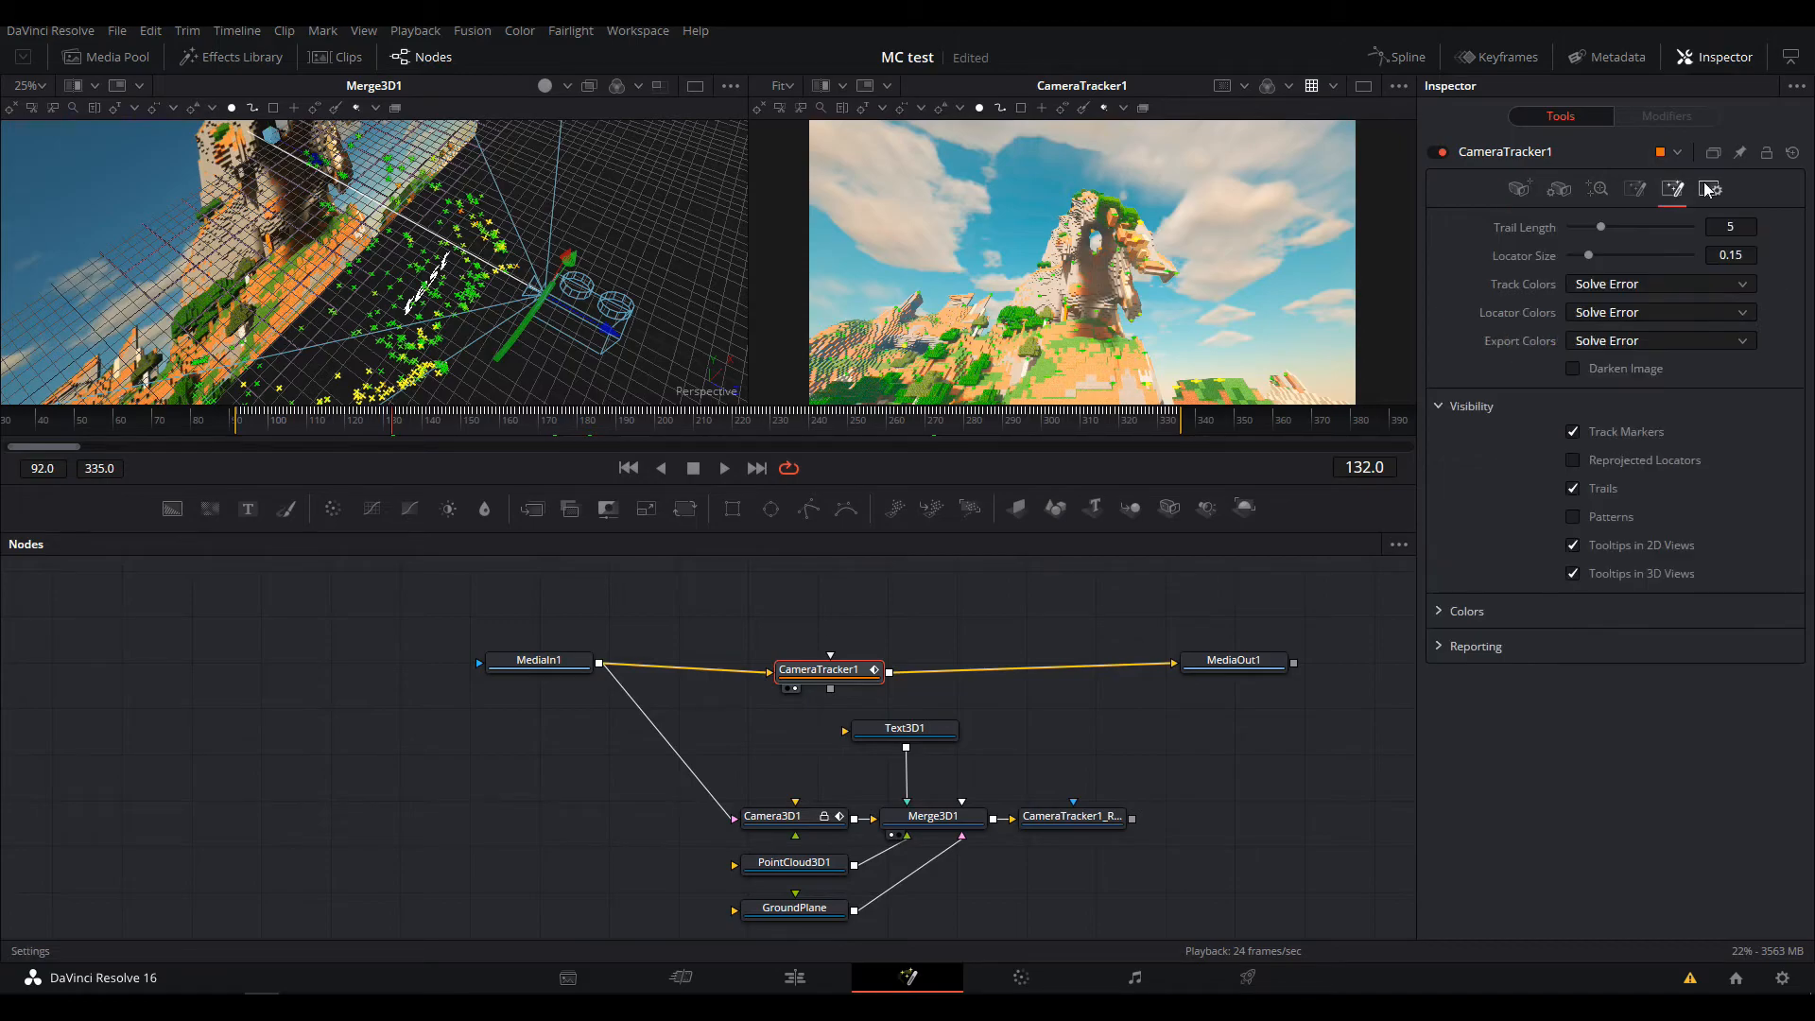
{"action": "left_click", "coordinate": [1569, 367]}
{"action": "left_click", "coordinate": [1520, 188]}
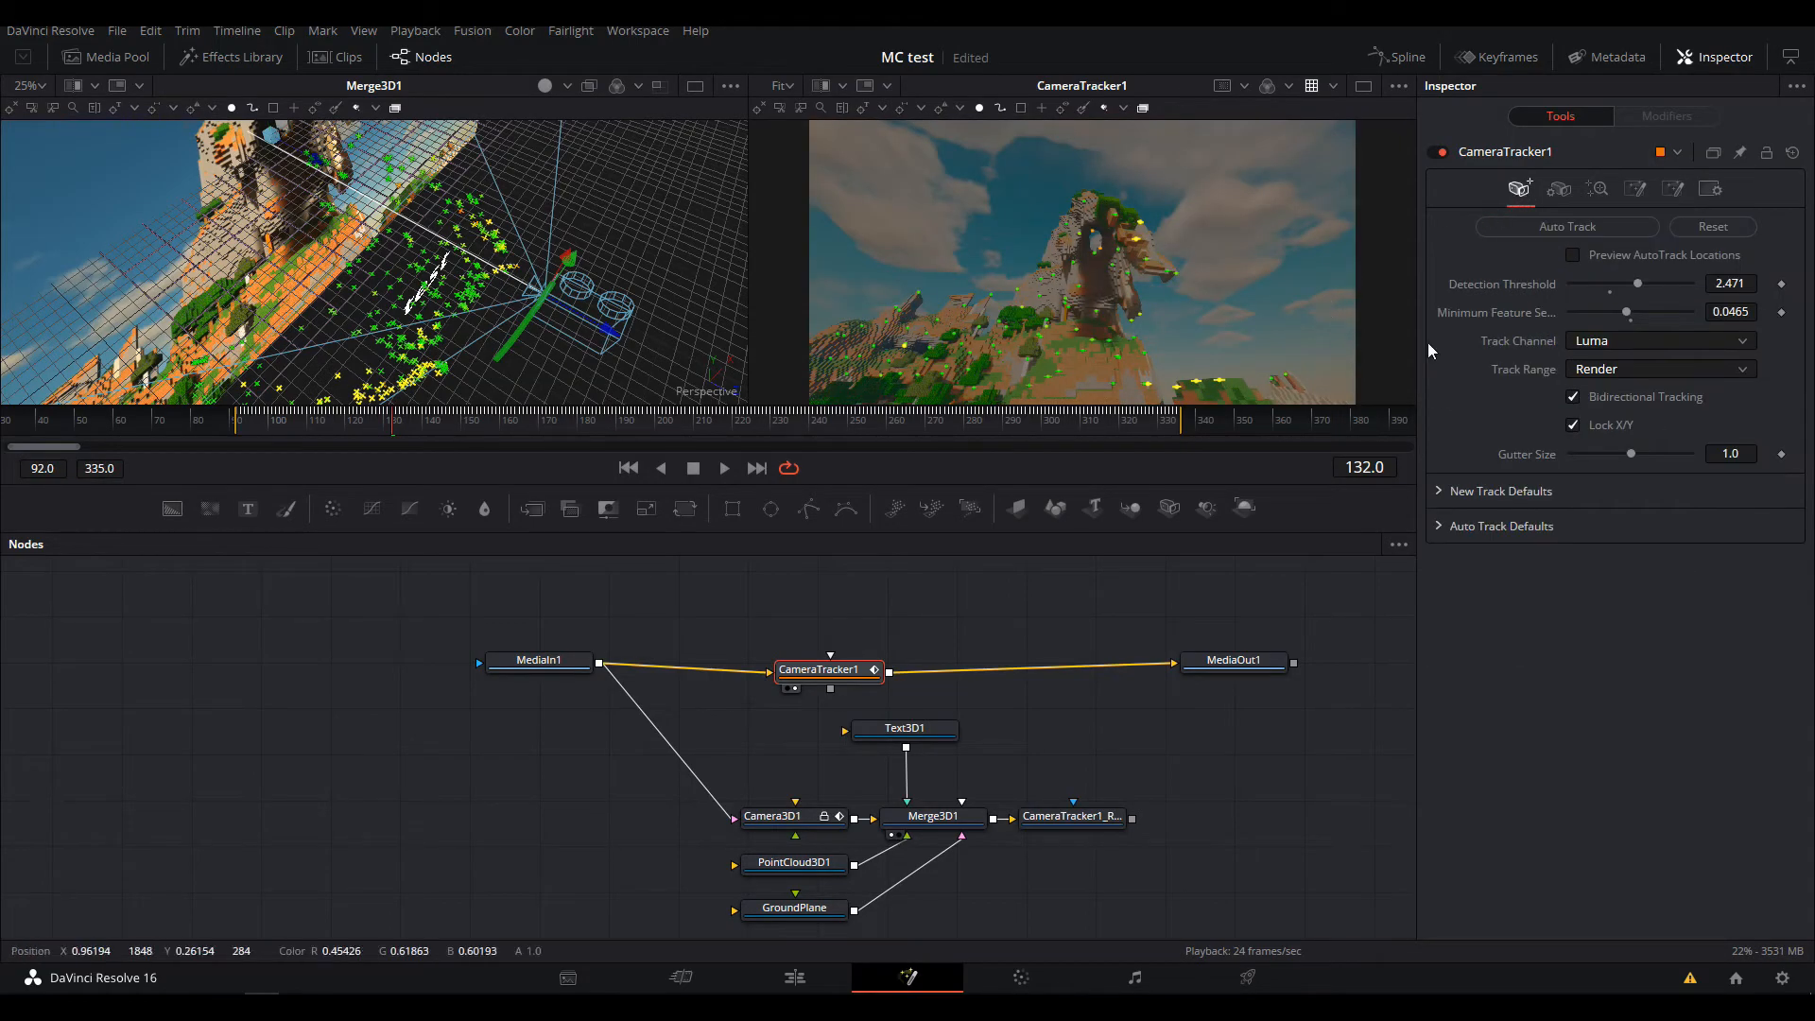
Scrub through the clip to examine the track markers, including at frames 259 and 290
{"action": "left_click", "coordinate": [671, 419]}
{"action": "left_click_drag", "start_coordinate": [671, 419], "coordinate": [806, 398]}
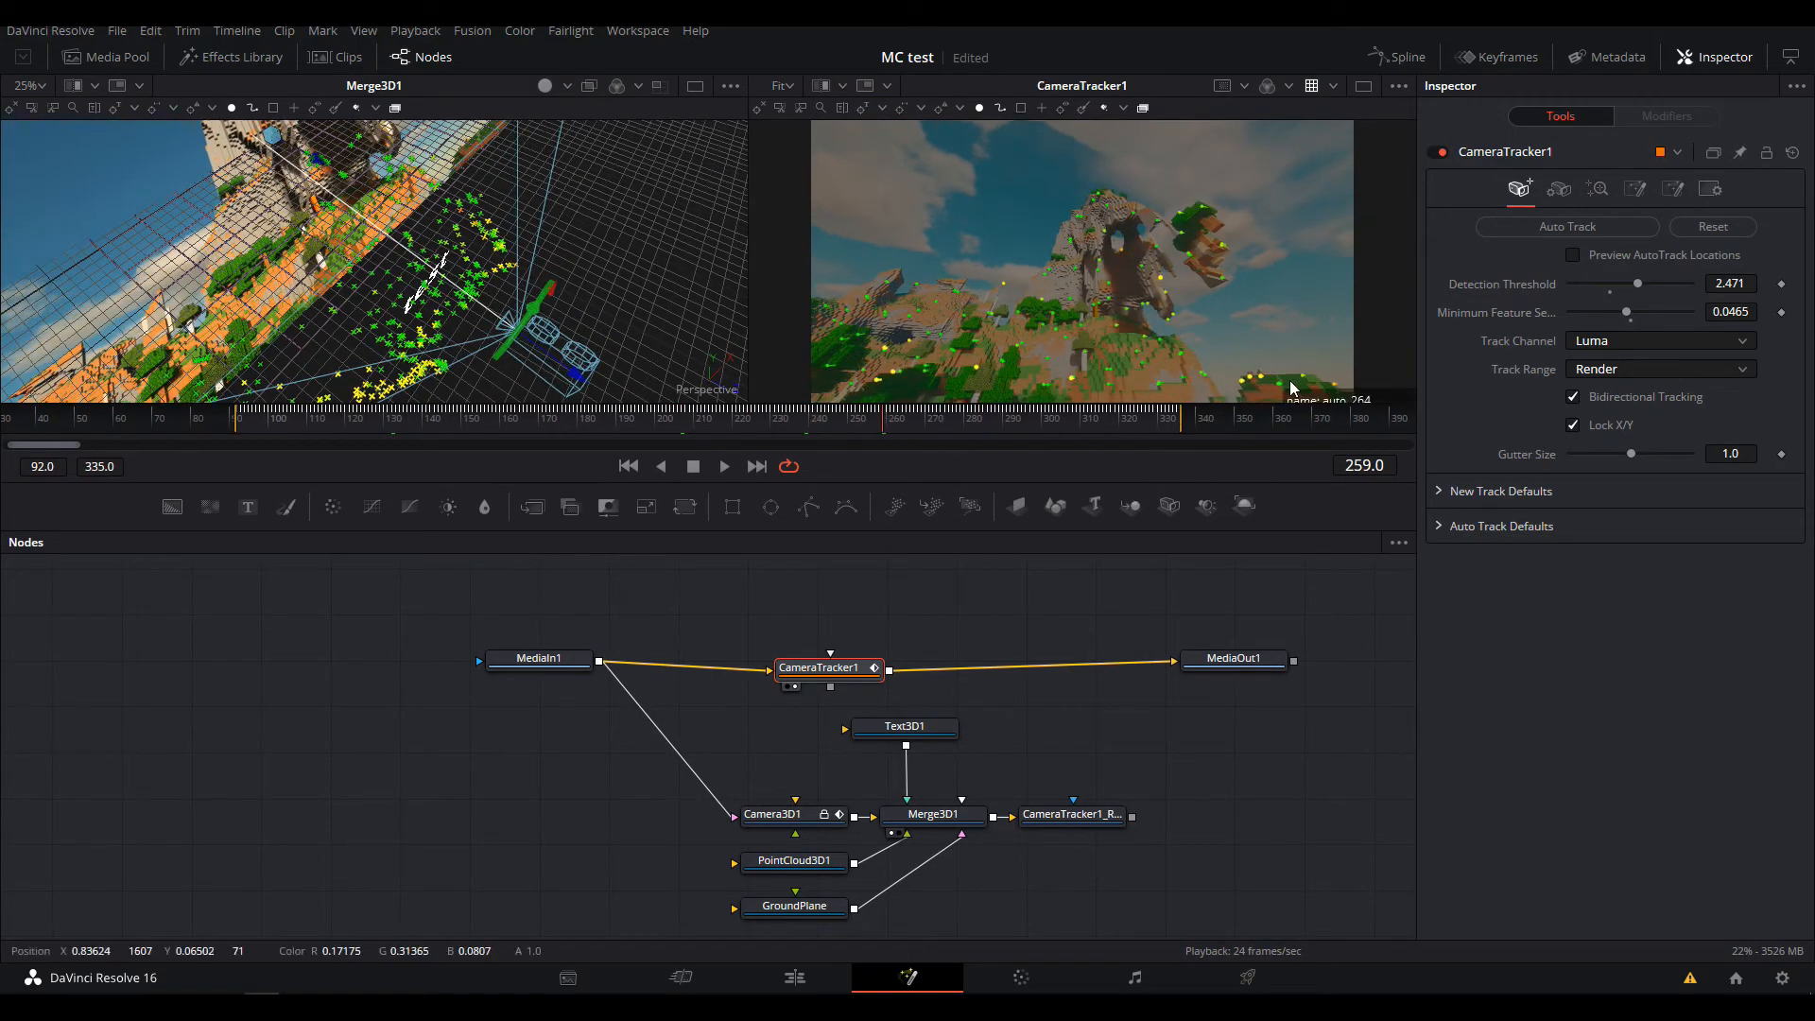
{"action": "left_click", "coordinate": [914, 419]}
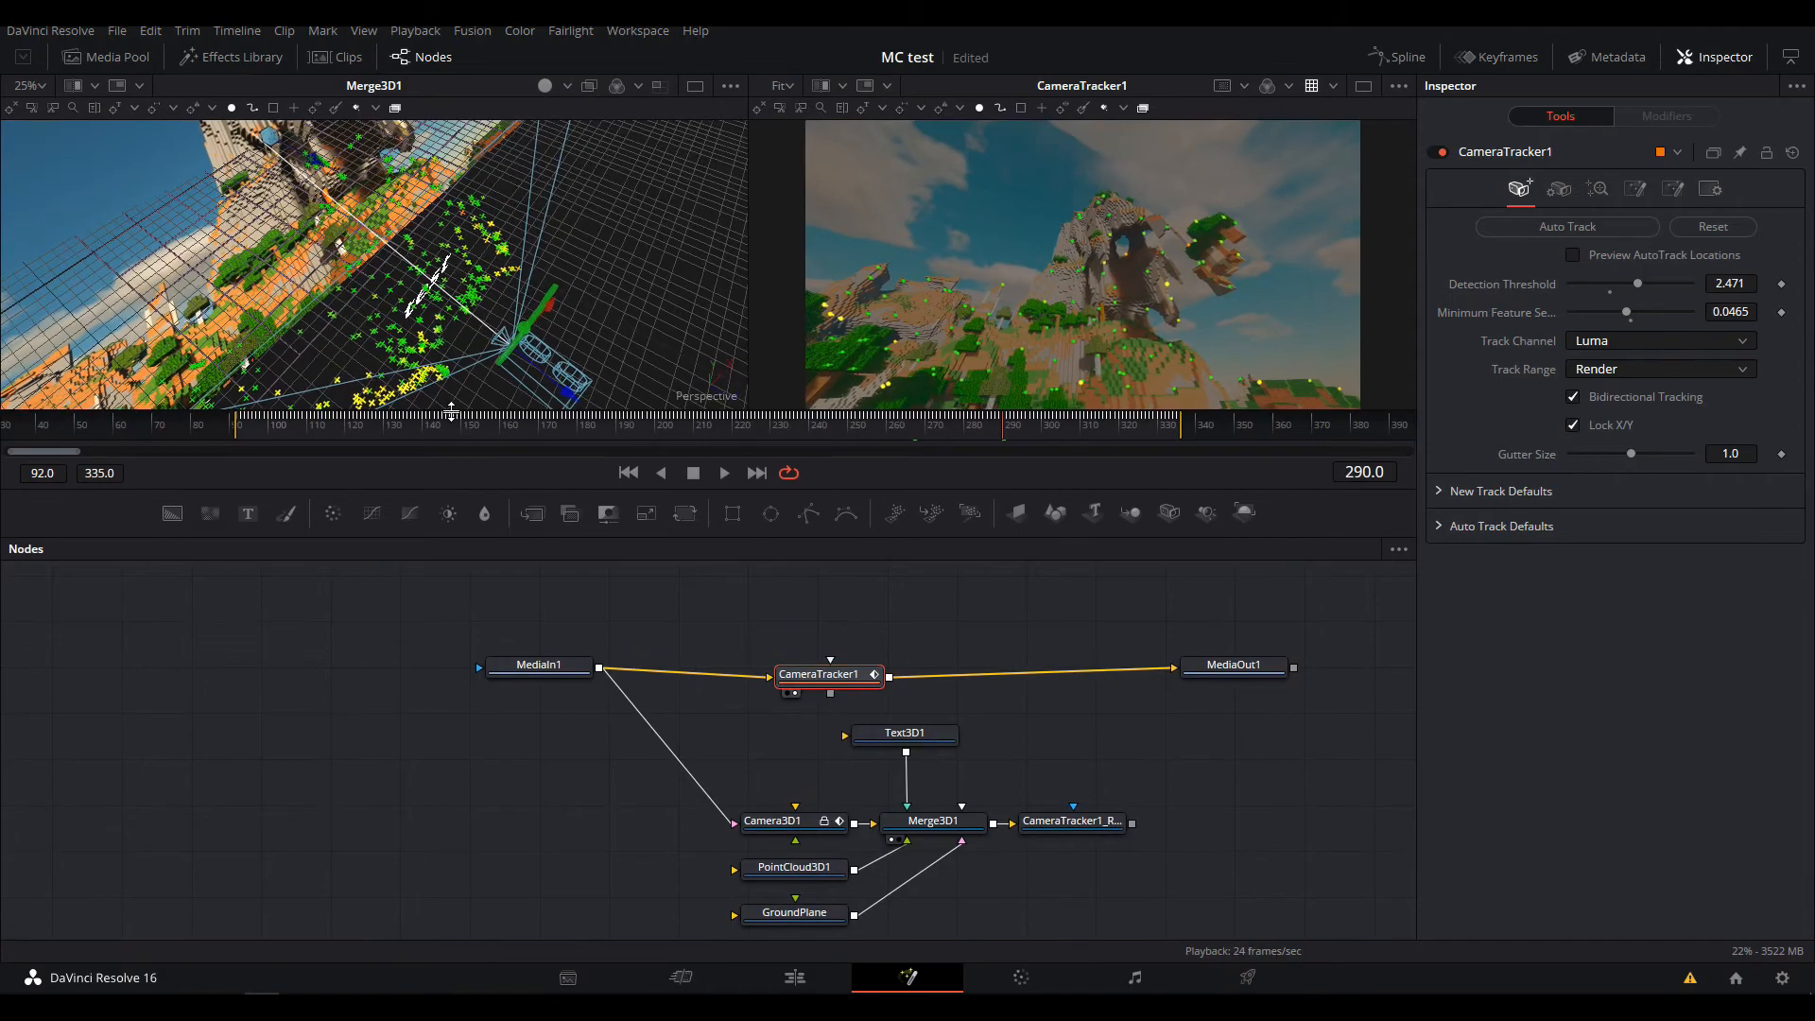
{"action": "left_click", "coordinate": [444, 422]}
Reset CameraTracker1's tracking, enable Preview AutoTrack Locations, and set the Gutter Size to 0.5
{"action": "left_click_drag", "start_coordinate": [1632, 455], "coordinate": [1580, 454]}
{"action": "left_click", "coordinate": [1716, 227]}
{"action": "left_click", "coordinate": [1664, 253]}
{"action": "left_click_drag", "start_coordinate": [1579, 452], "coordinate": [1488, 436]}
Examine the previewed auto-track locations across the clip, including at frames 200, 268 and 168
{"action": "left_click", "coordinate": [736, 428]}
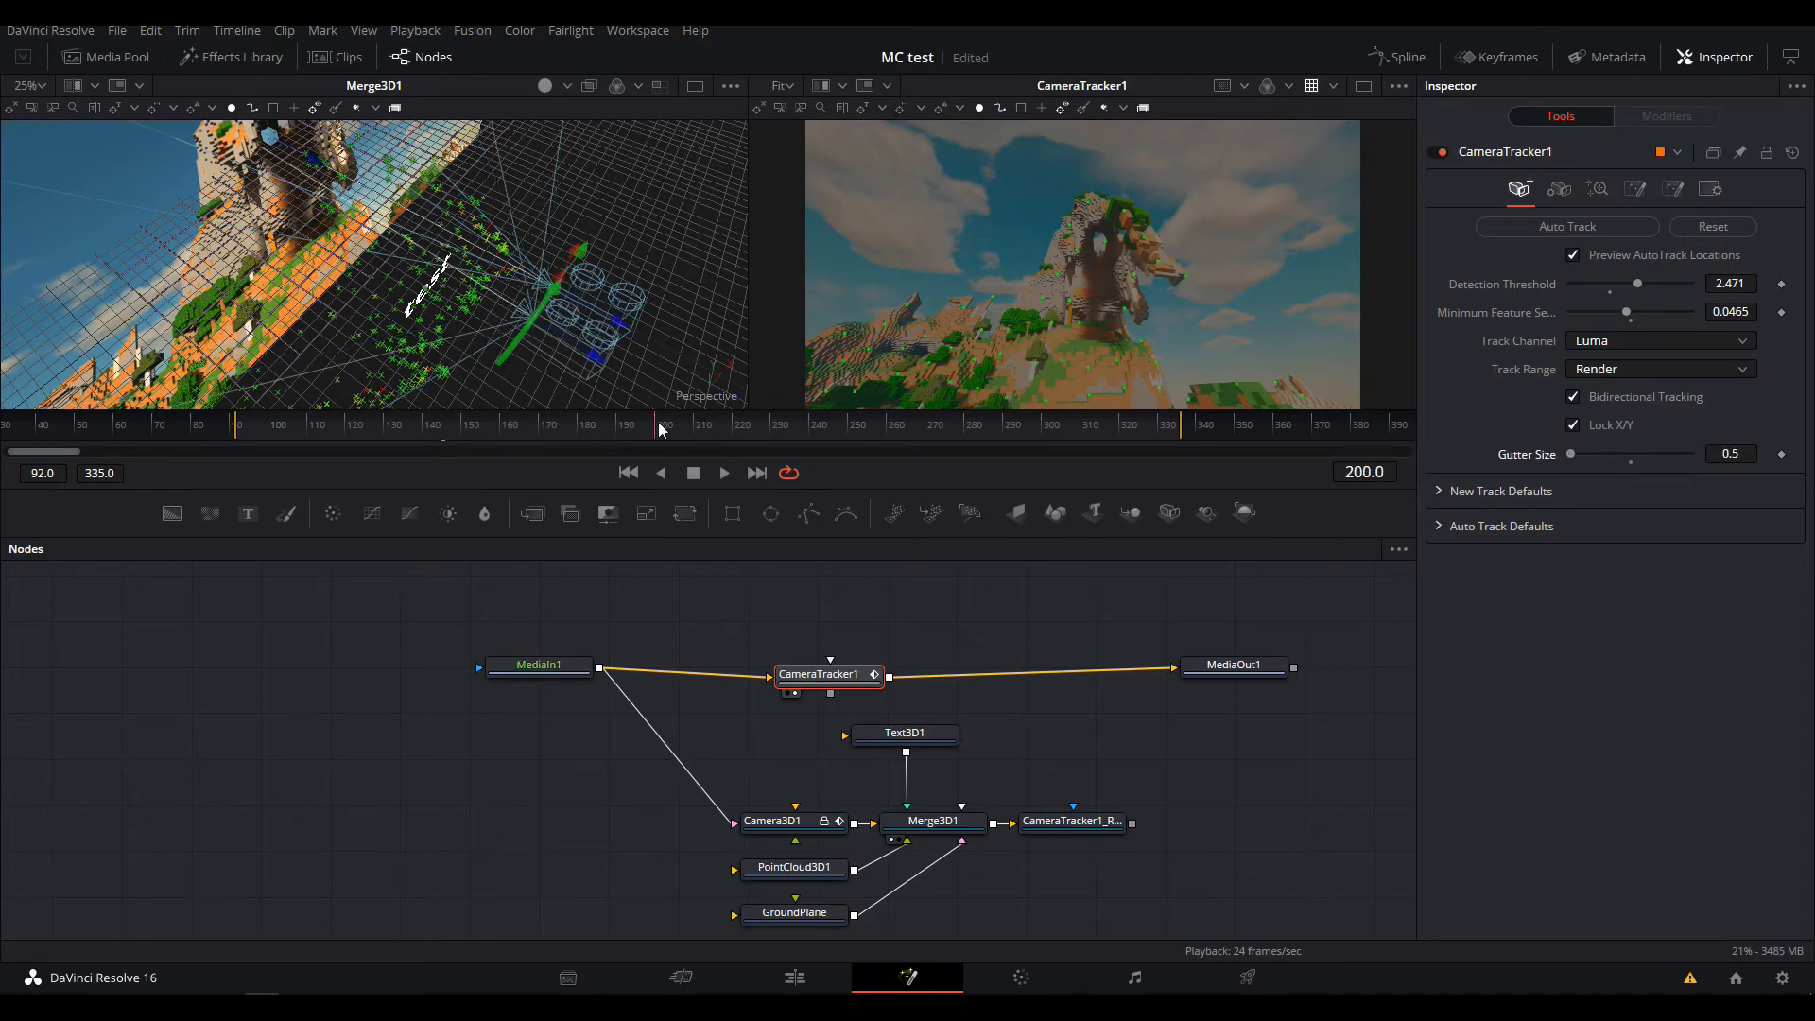
{"action": "key", "text": "space"}
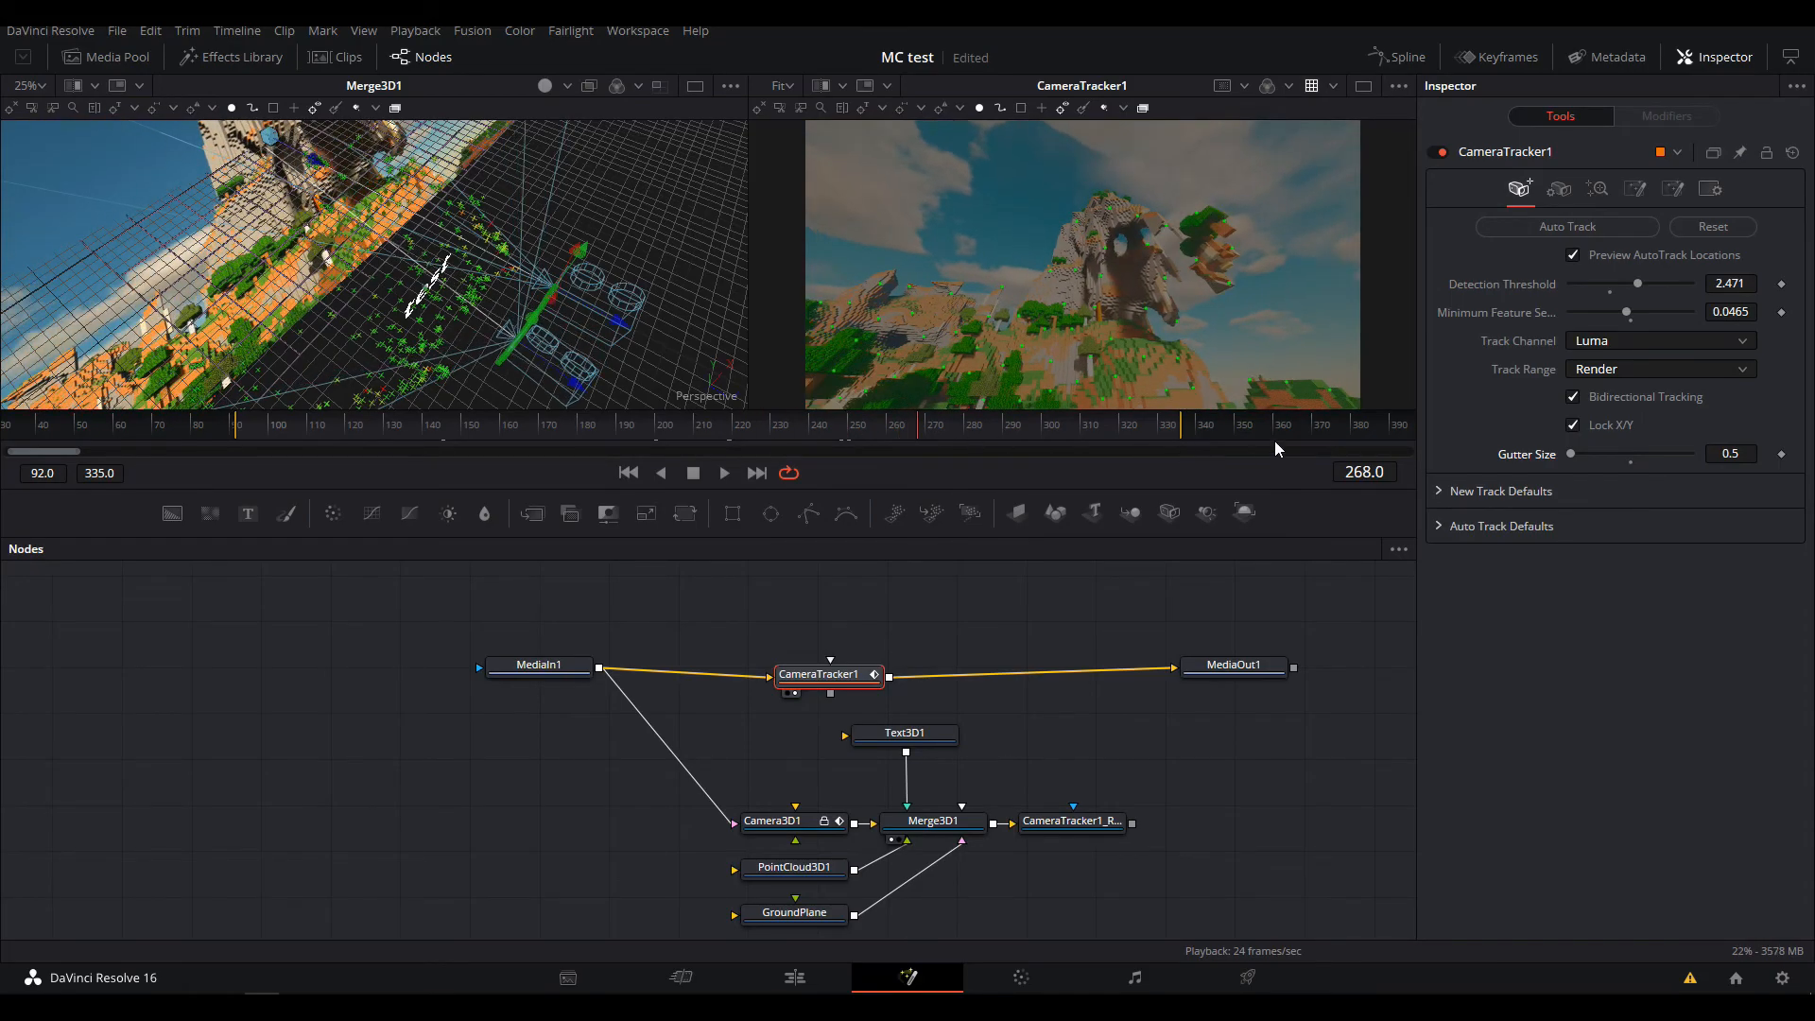
{"action": "left_click", "coordinate": [531, 424]}
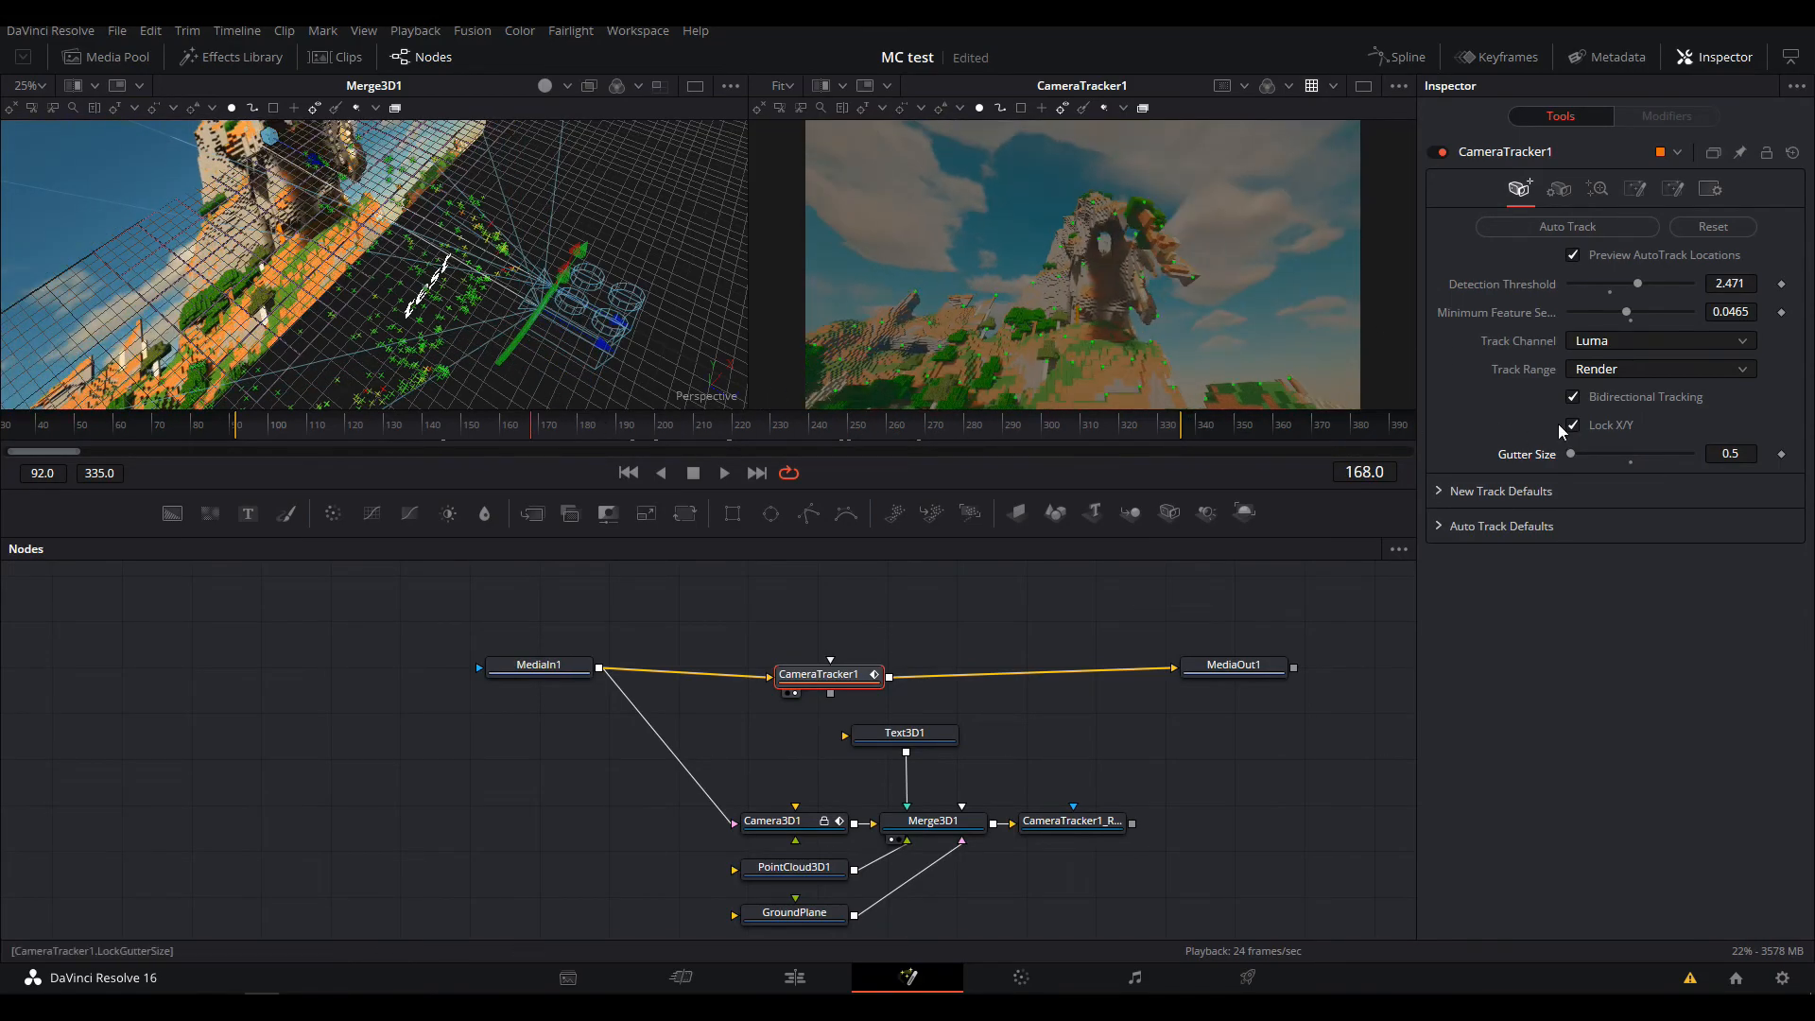
Set CameraTracker1's Gutter Size back to its default of 1.0
{"action": "left_click", "coordinate": [1439, 491]}
{"action": "left_click", "coordinate": [1439, 489]}
{"action": "left_click", "coordinate": [1630, 464]}
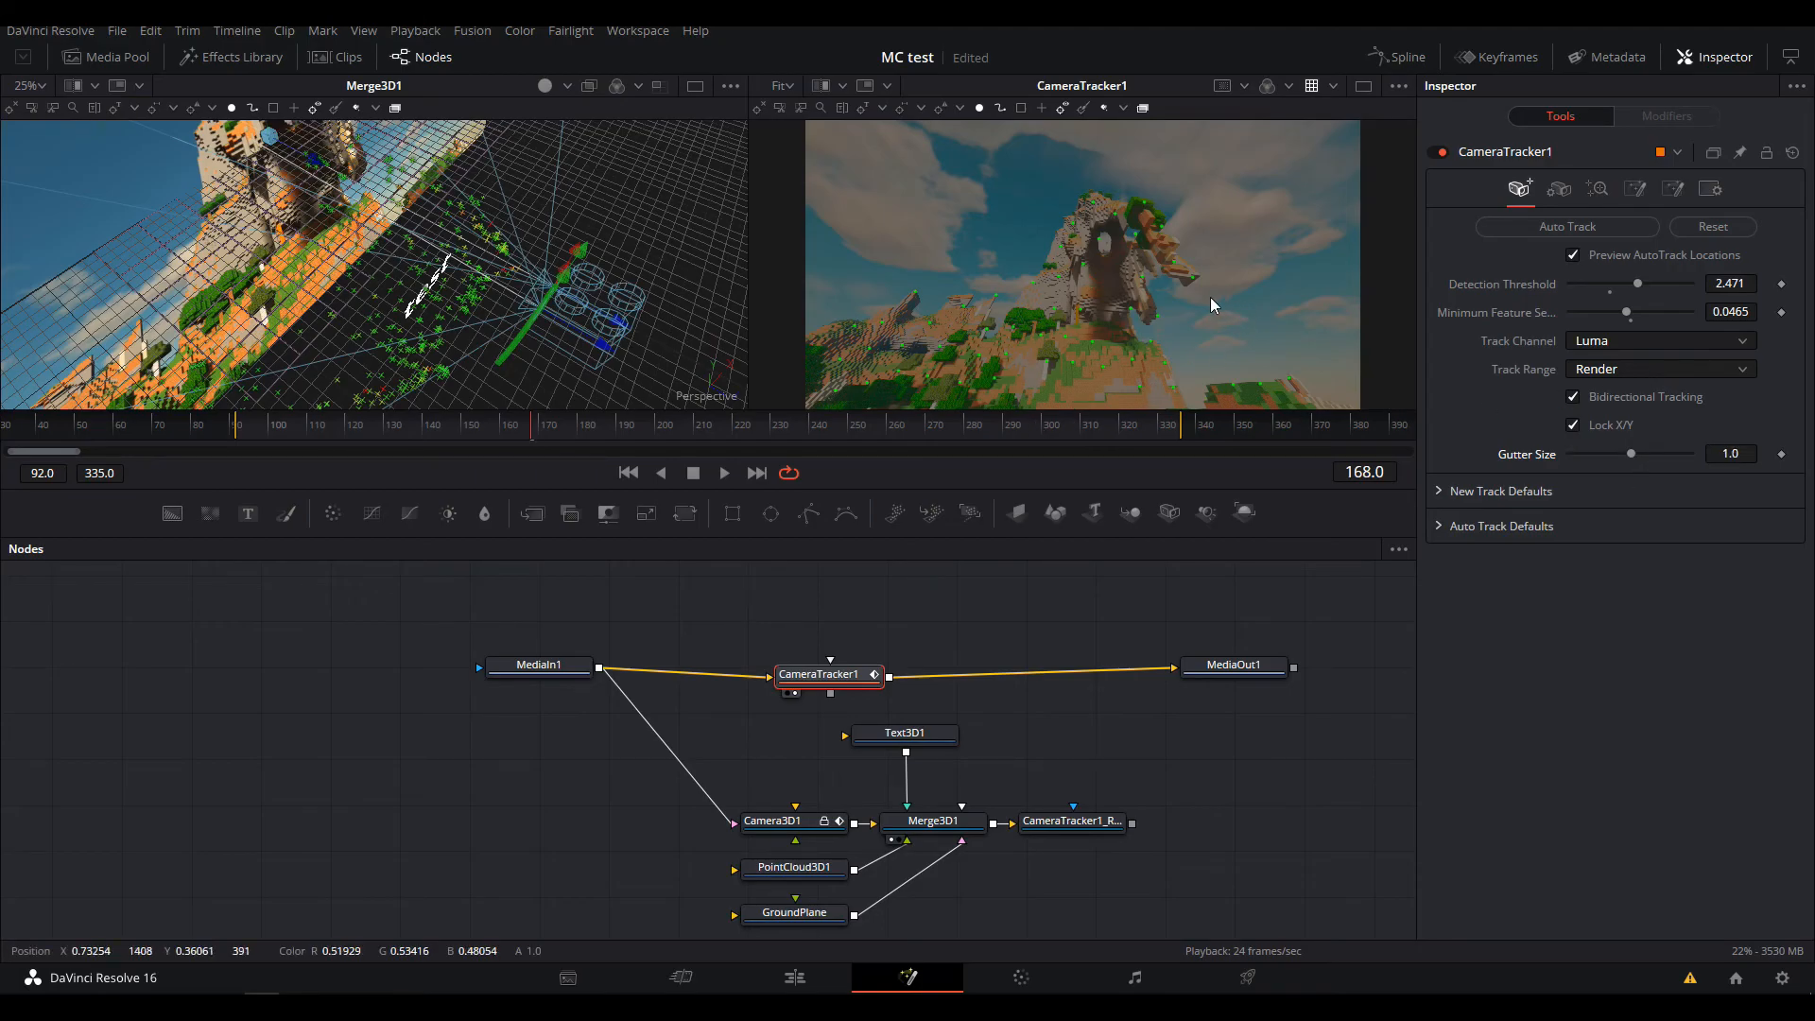
{"action": "scroll", "coordinate": [1215, 302], "scroll_direction": "down", "scroll_amount": 2}
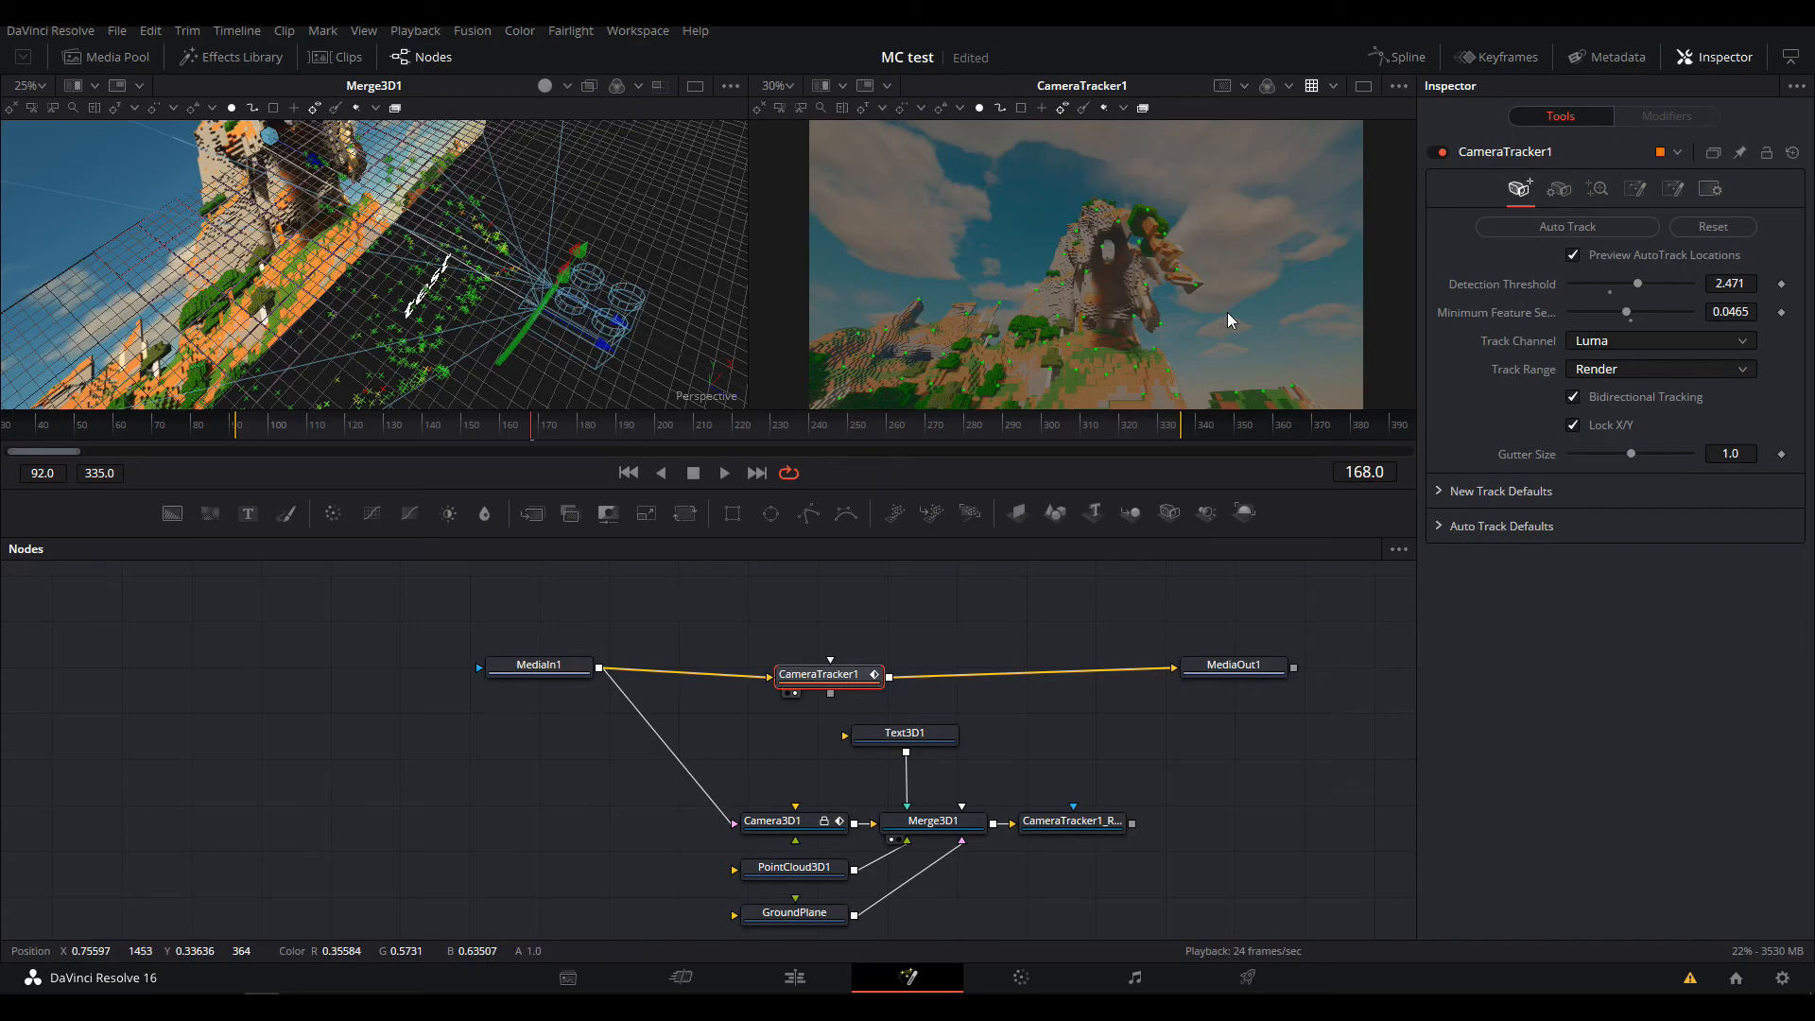
{"action": "scroll", "coordinate": [1201, 312], "scroll_direction": "down", "scroll_amount": 1}
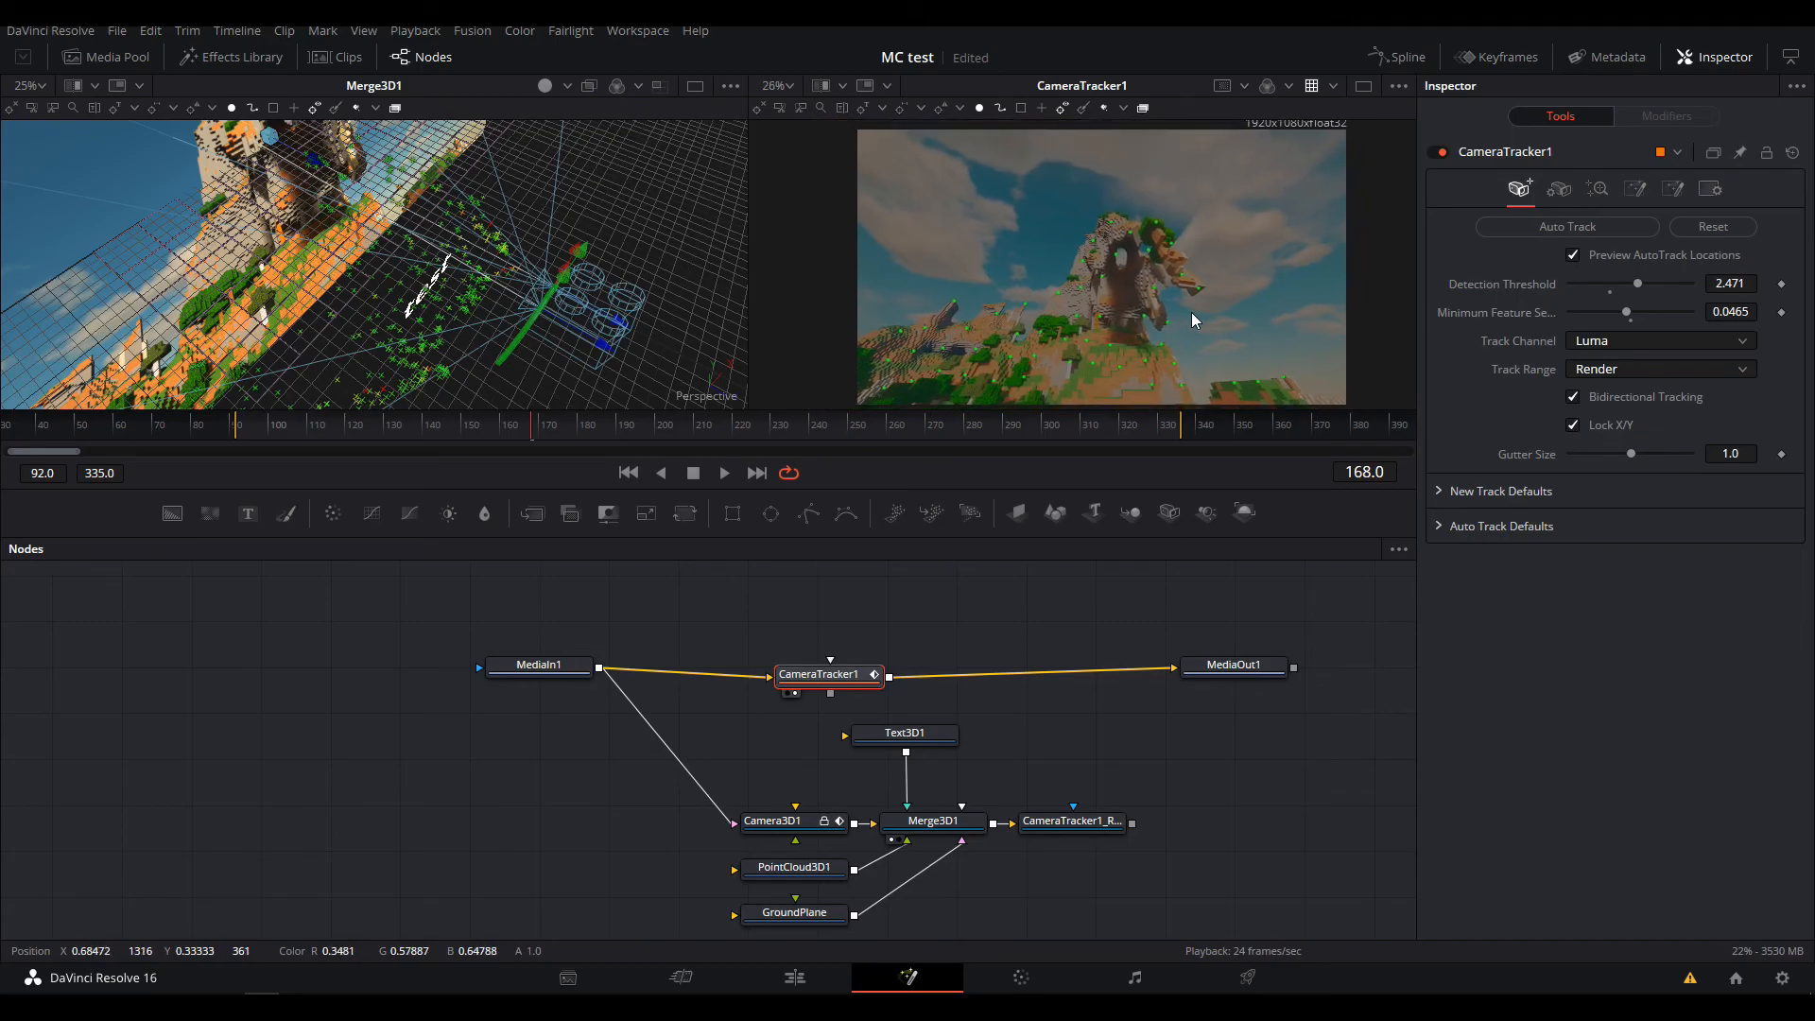
{"action": "middle_click", "coordinate": [1189, 312]}
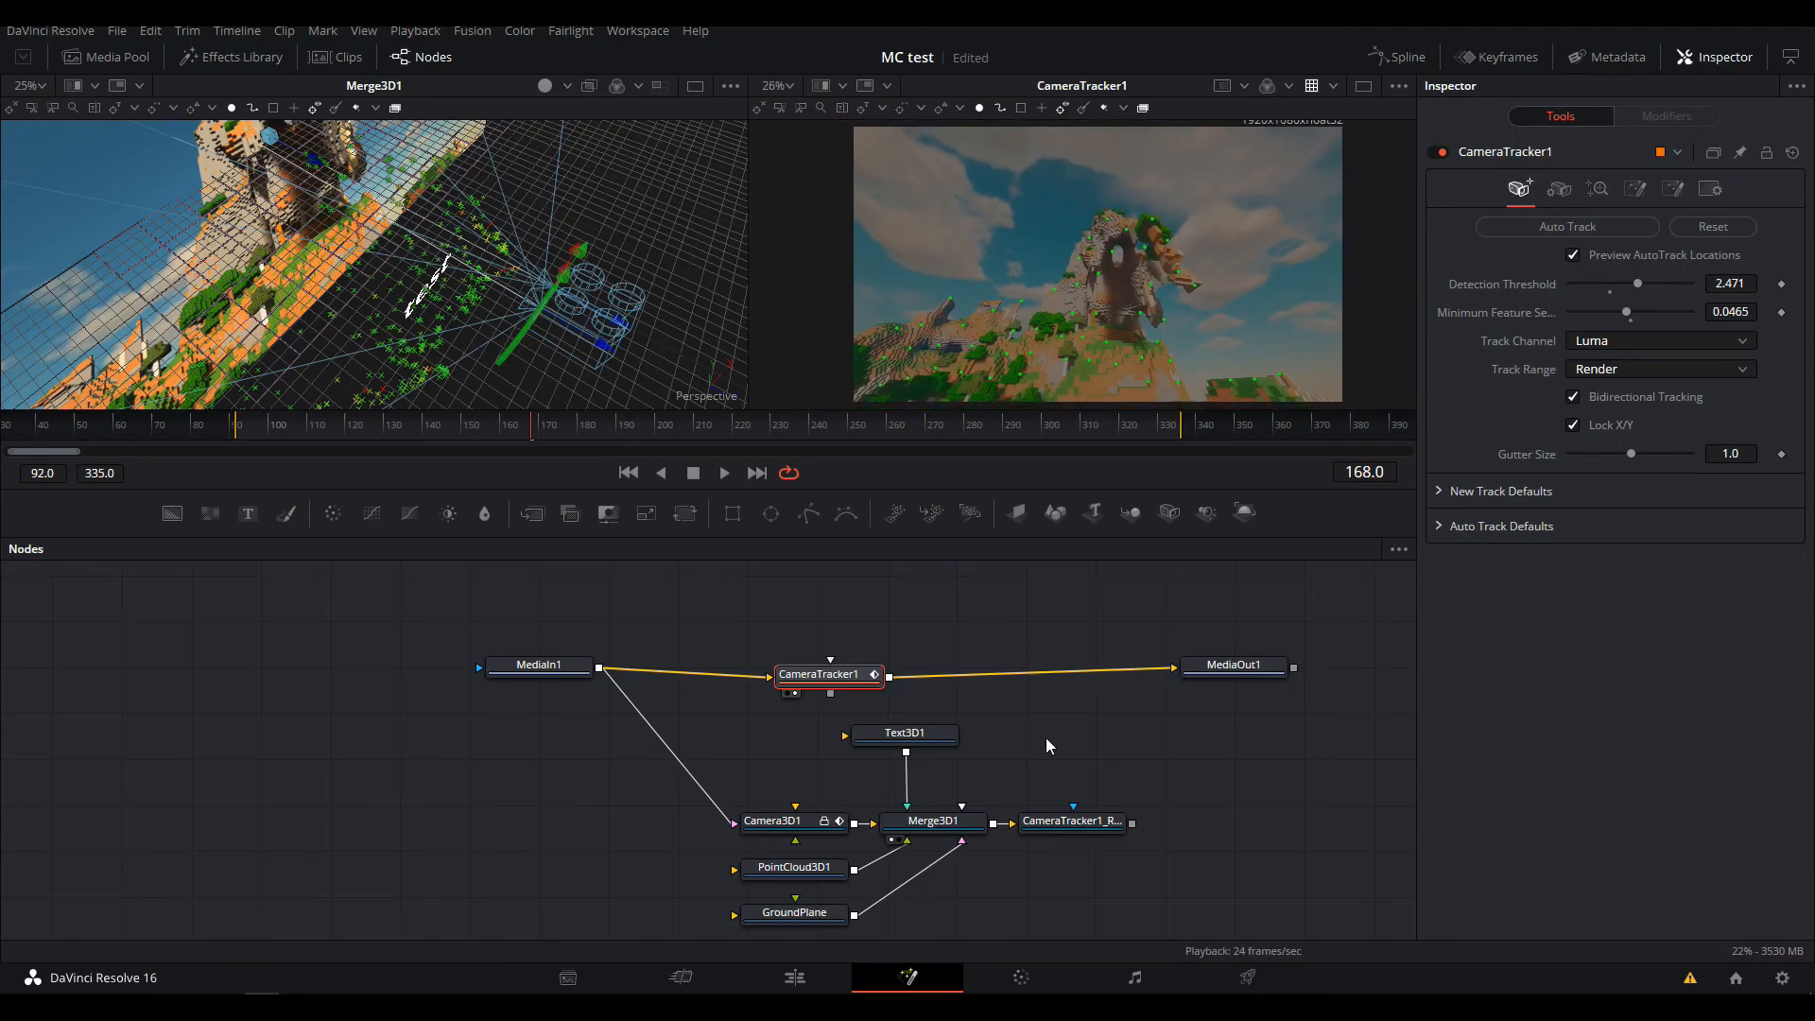